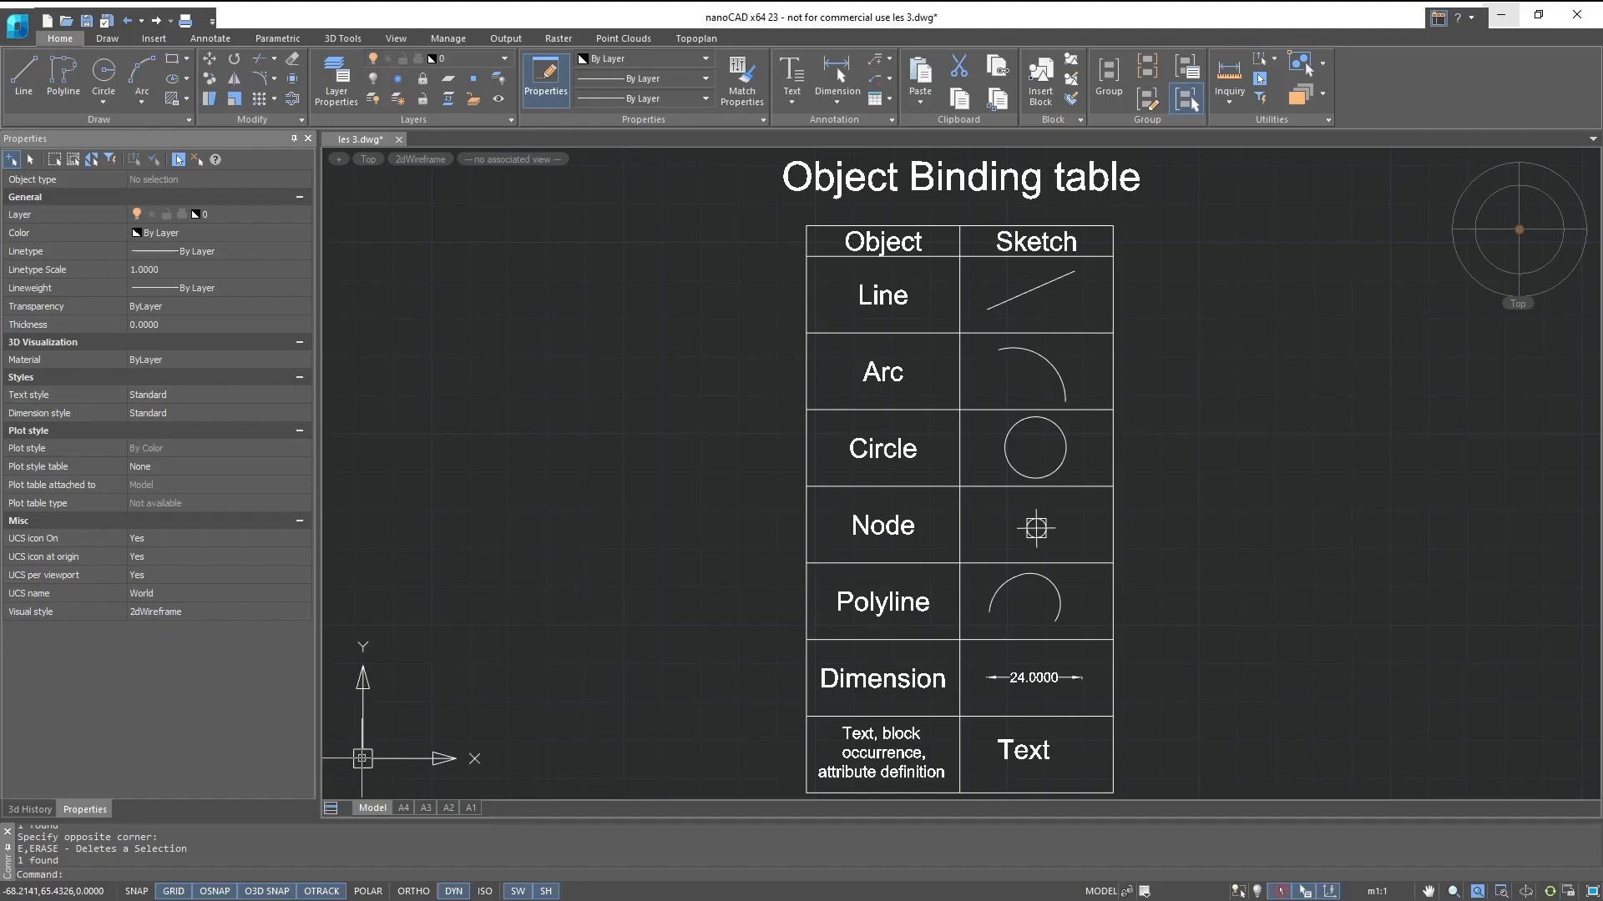
# - Start the Line command and examine the object snap points on the table's line and arc sketches
pyautogui.press('Escape')
pyautogui.press('Escape')
pyautogui.write('l')
pyautogui.press('Return')
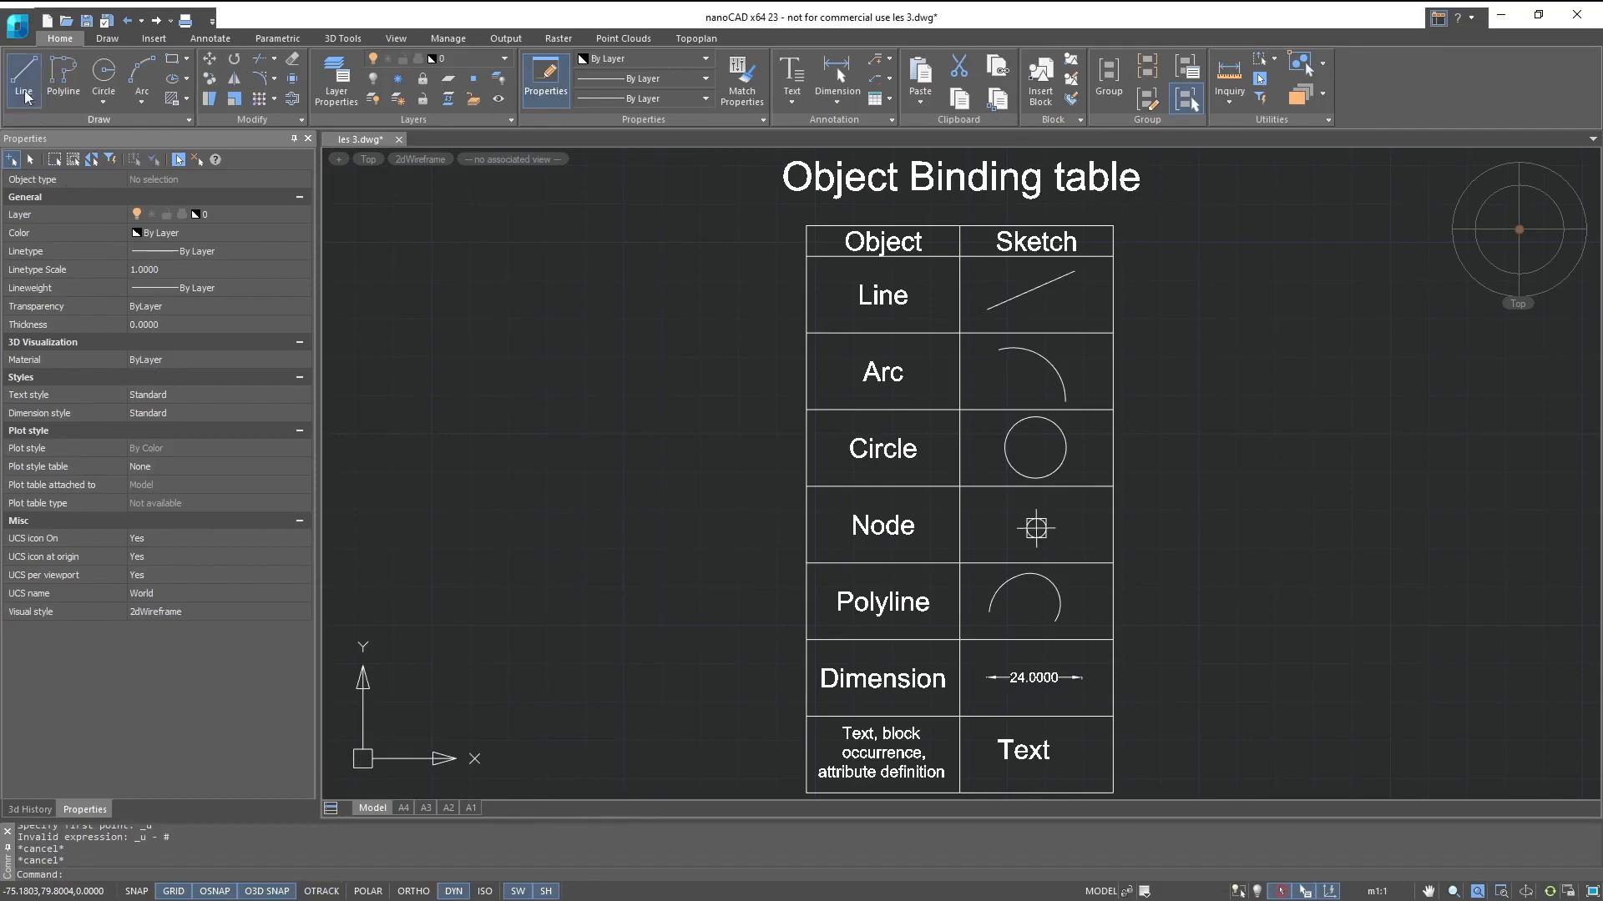
pyautogui.moveTo(1006, 301); pyautogui.dragTo(885, 443, button='middle')
pyautogui.scroll(6, 885, 447)
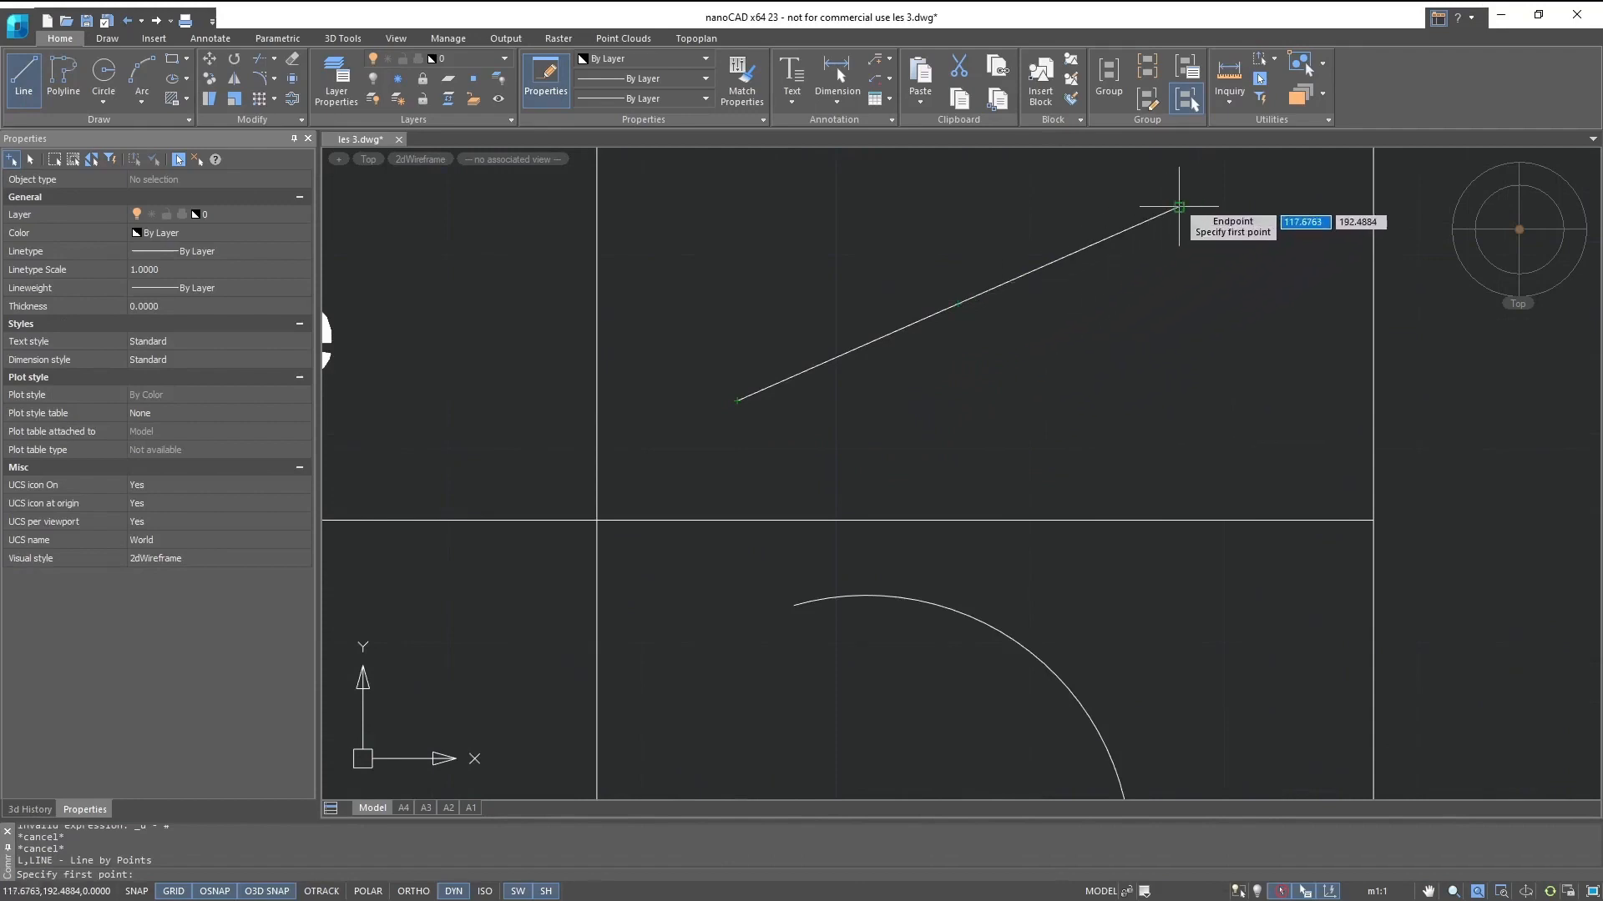
pyautogui.press('alt')
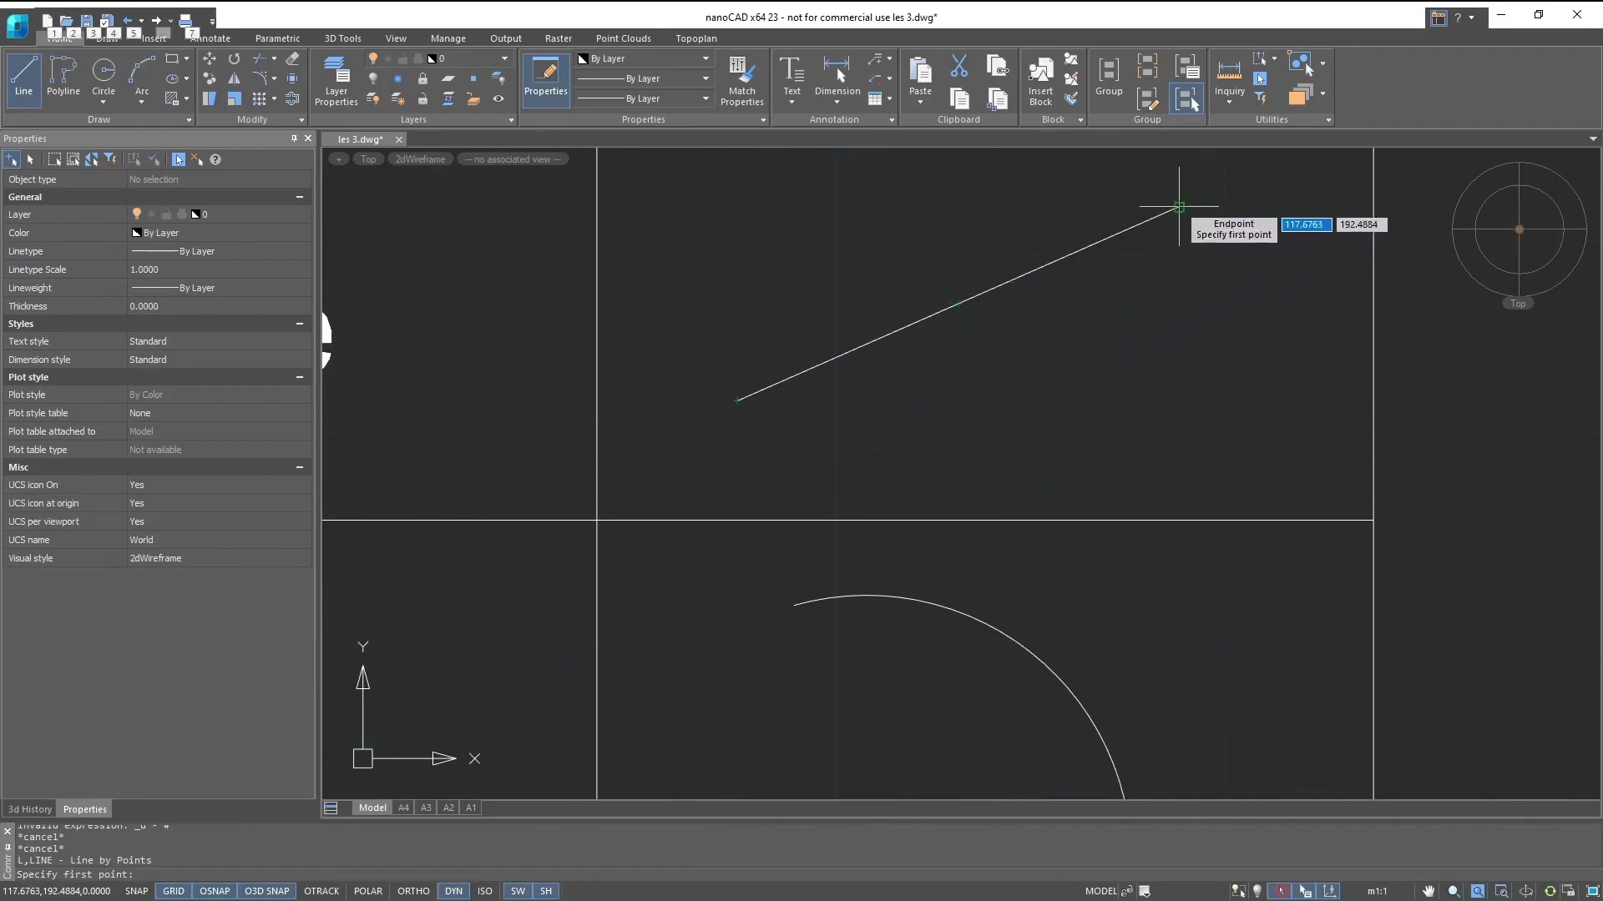
pyautogui.moveTo(1179, 207); pyautogui.dragTo(1178, 112, button='middle')
pyautogui.moveTo(1093, 629); pyautogui.dragTo(1076, 403, button='middle')
# - Examine the Center snap on the circle sketch and the Node snap on the point sketch
pyautogui.scroll(-1, 826, 586)
pyautogui.moveTo(825, 586); pyautogui.dragTo(698, 283, button='middle')
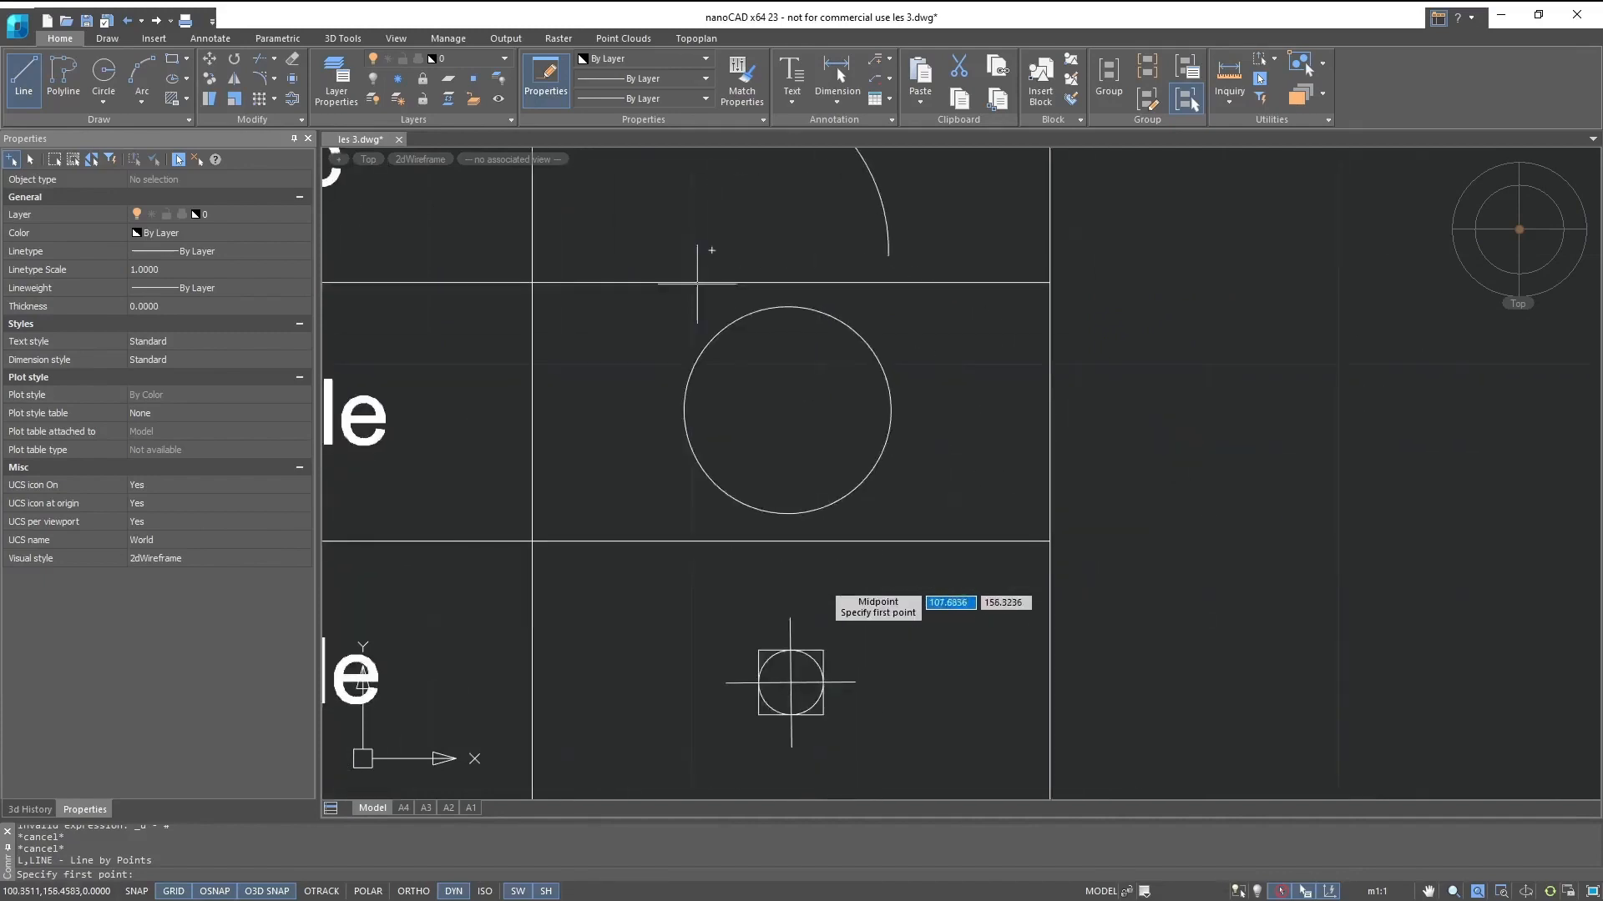
pyautogui.scroll(2, 768, 414)
pyautogui.press('alt')
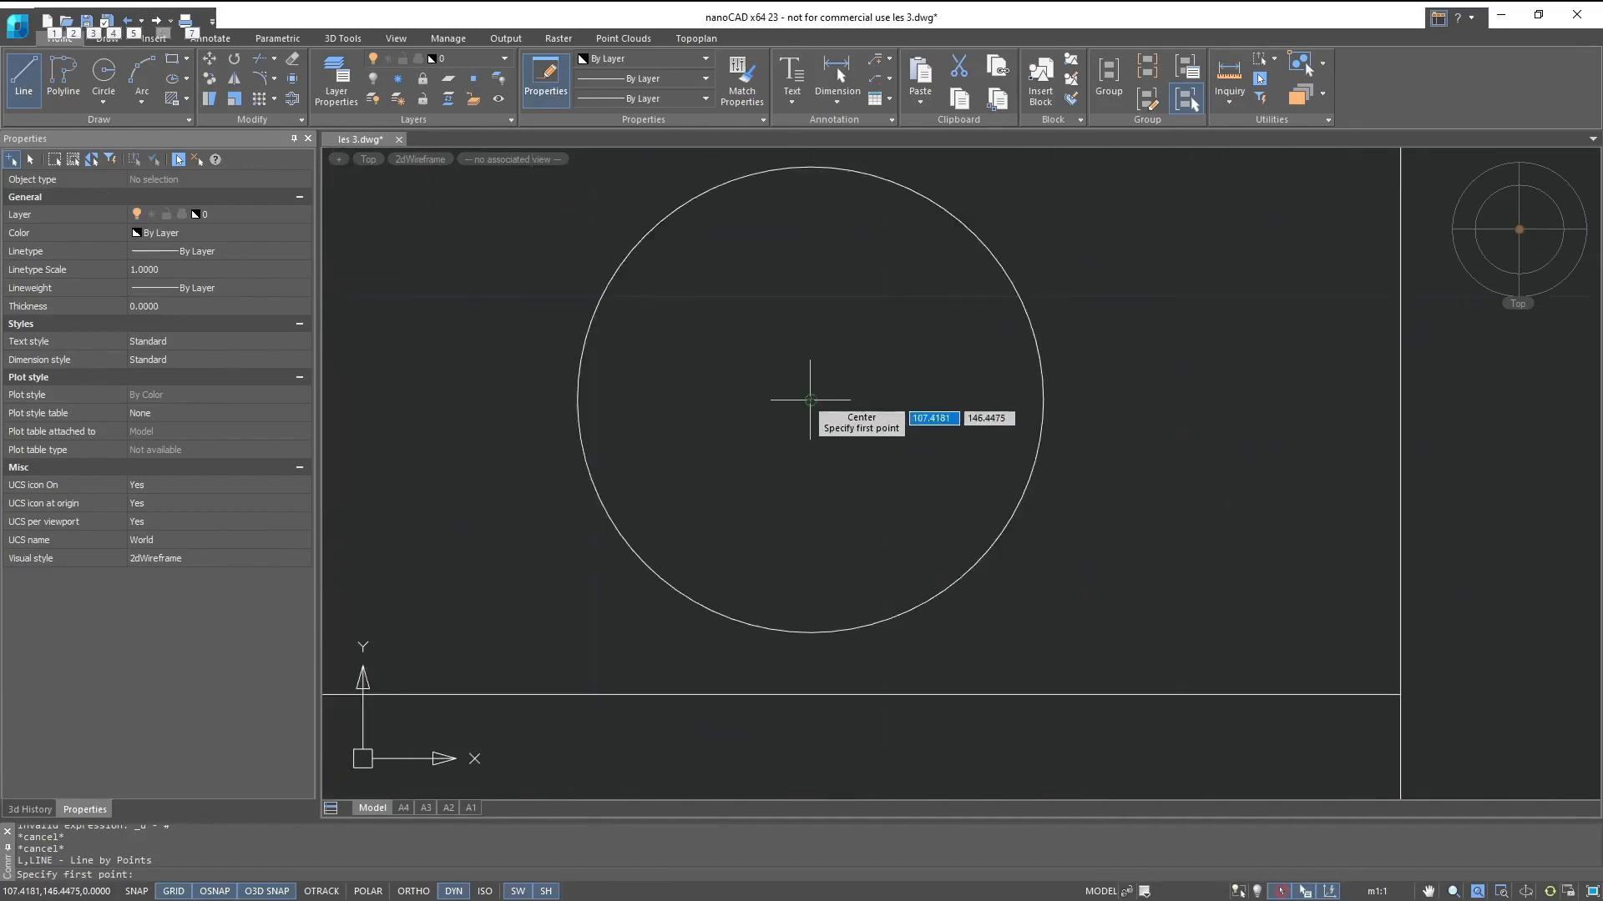
pyautogui.moveTo(809, 400); pyautogui.dragTo(782, 118, button='middle')
pyautogui.moveTo(988, 670); pyautogui.dragTo(1037, 473, button='middle')
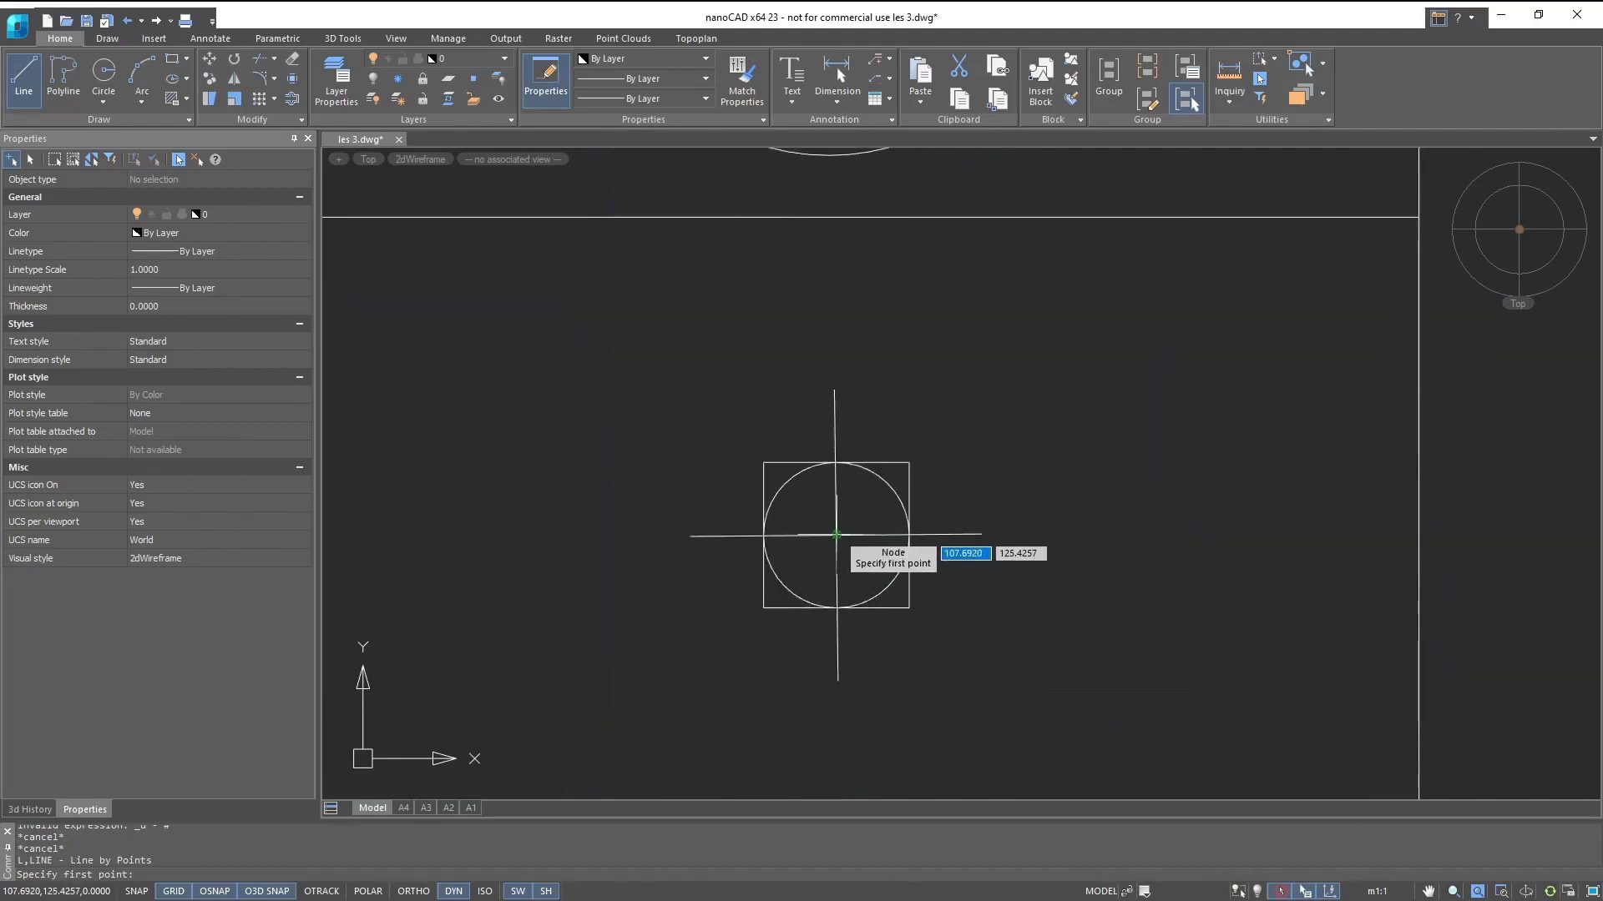
# - Examine the snap points on the polyline, dimension and text sketches, ending the Line command without drawing
pyautogui.scroll(-1, 835, 589)
pyautogui.moveTo(835, 589); pyautogui.dragTo(832, 217, button='middle')
pyautogui.moveTo(830, 561); pyautogui.dragTo(838, 473, button='middle')
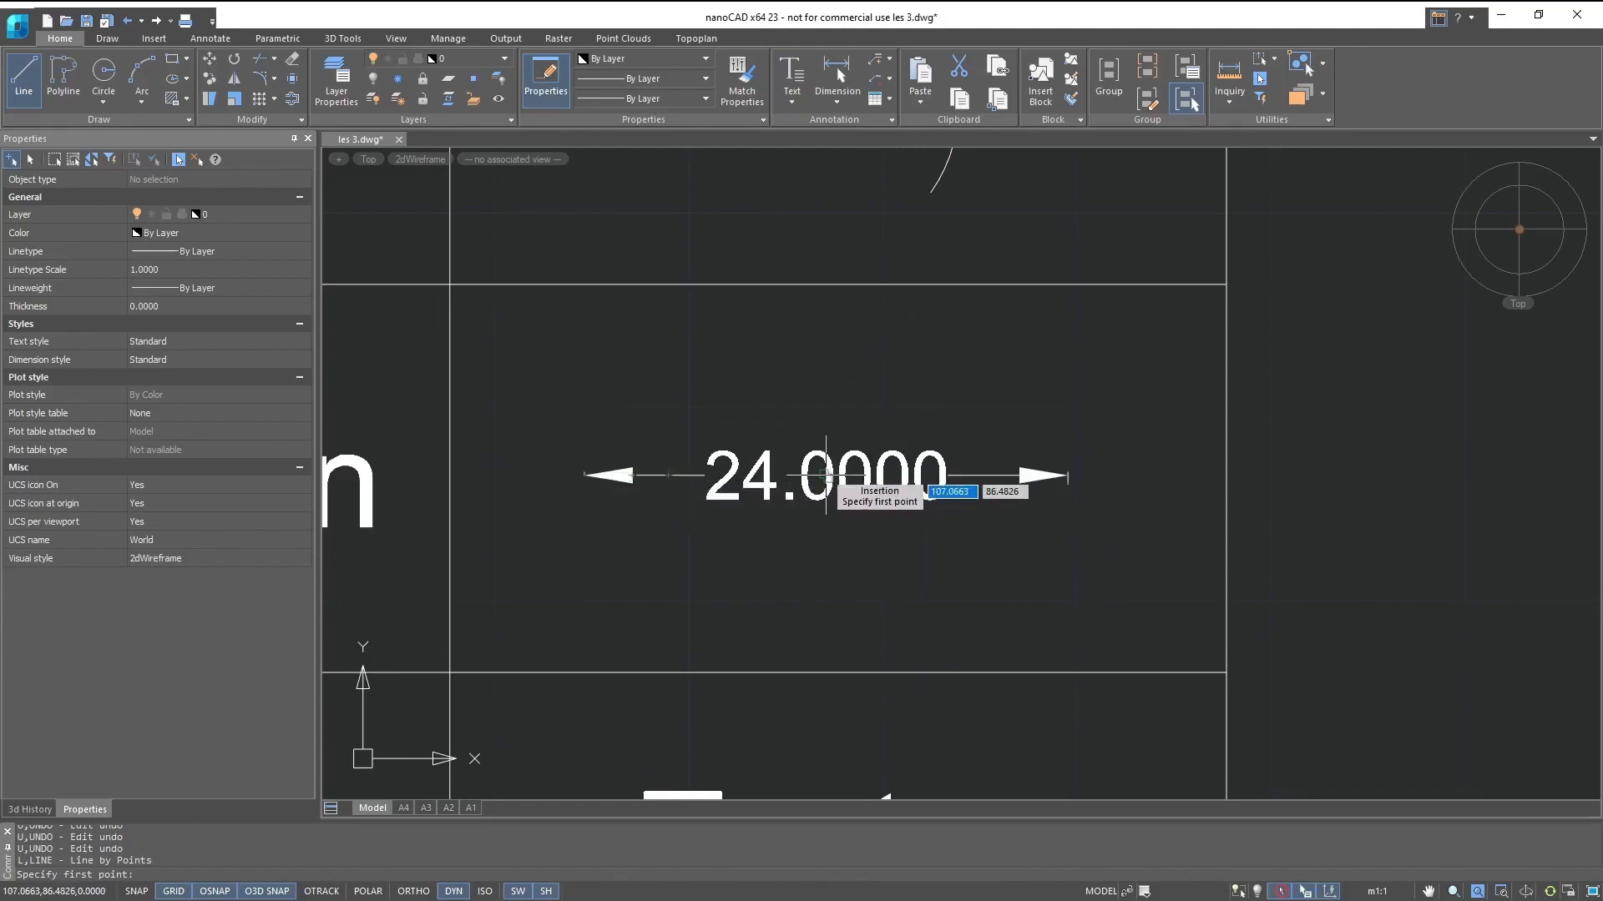
pyautogui.moveTo(833, 464); pyautogui.dragTo(849, 149, button='middle')
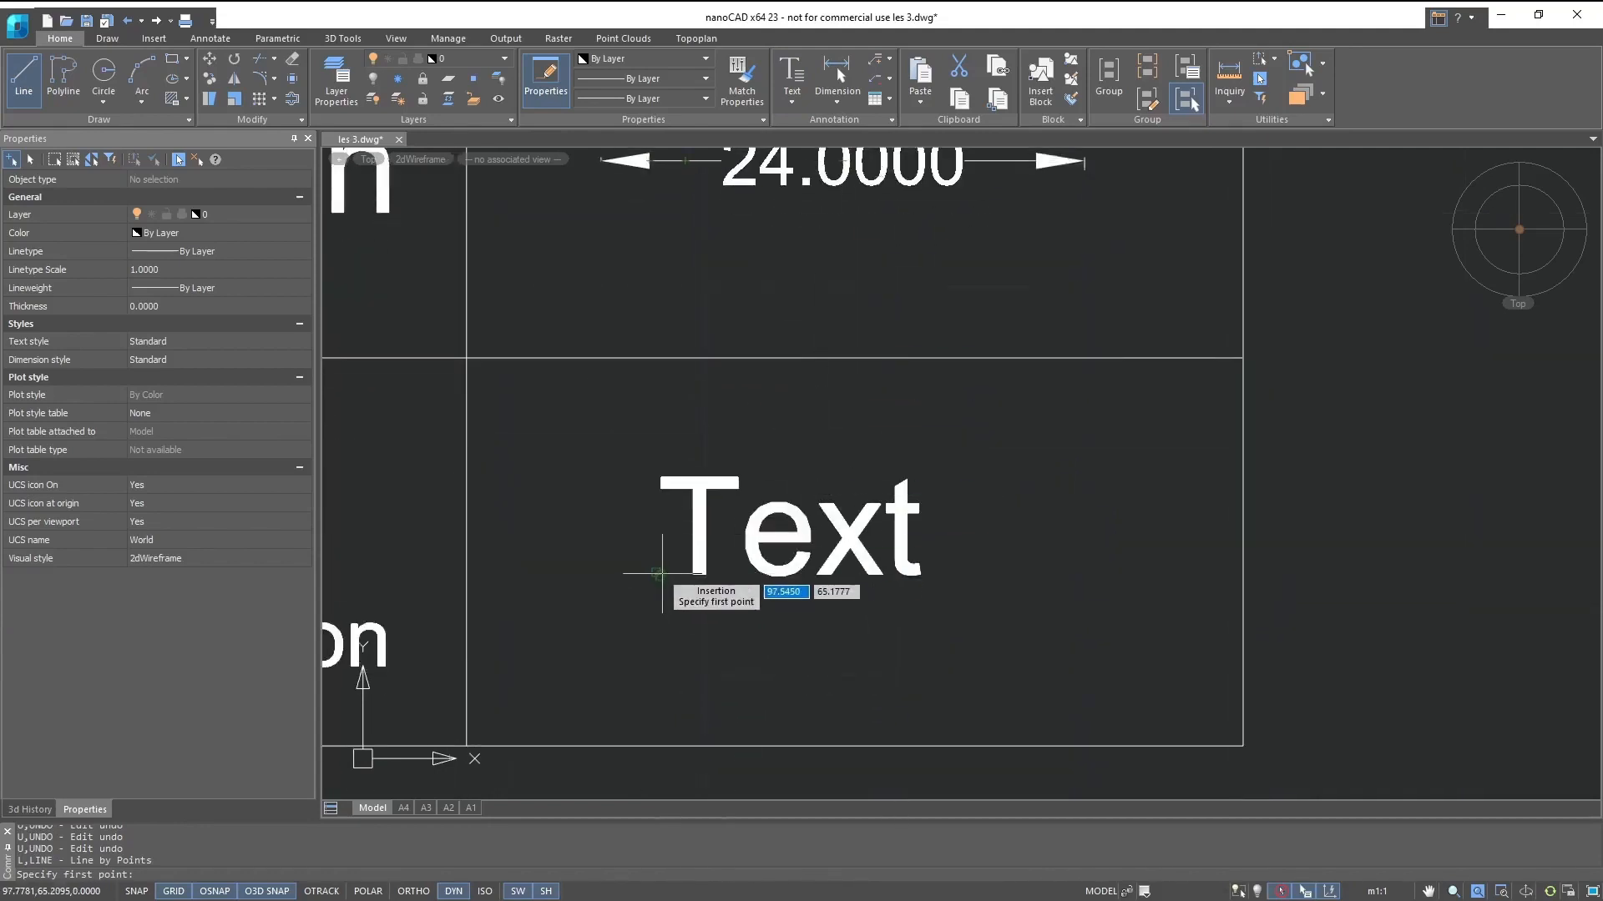
pyautogui.scroll(-2, 659, 576)
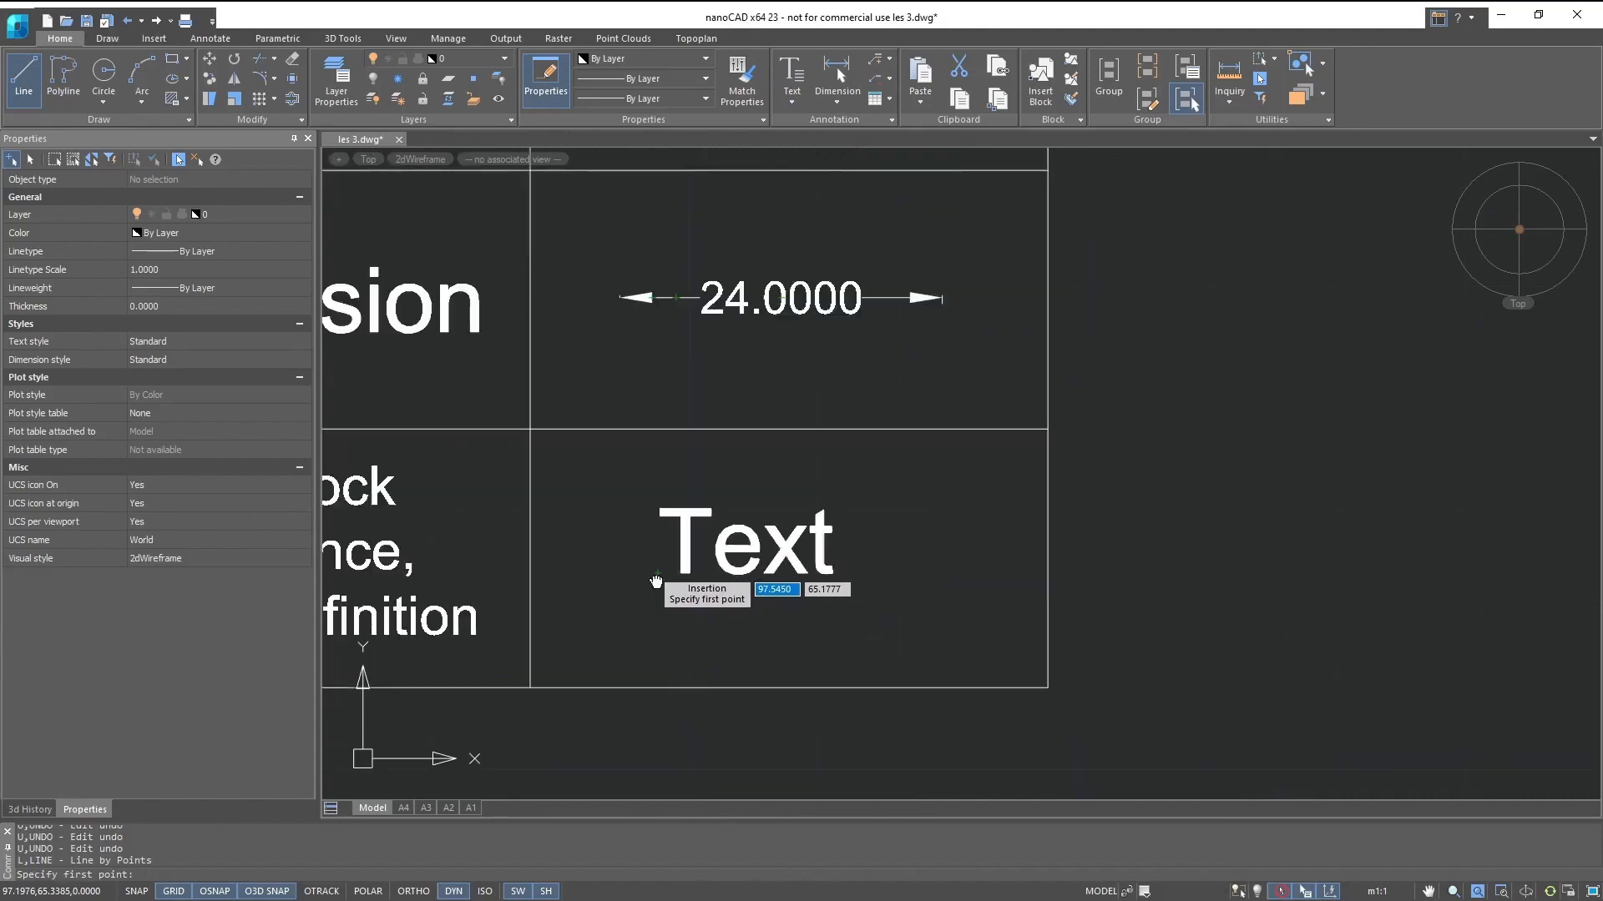
pyautogui.moveTo(657, 579); pyautogui.dragTo(1116, 507, button='middle')
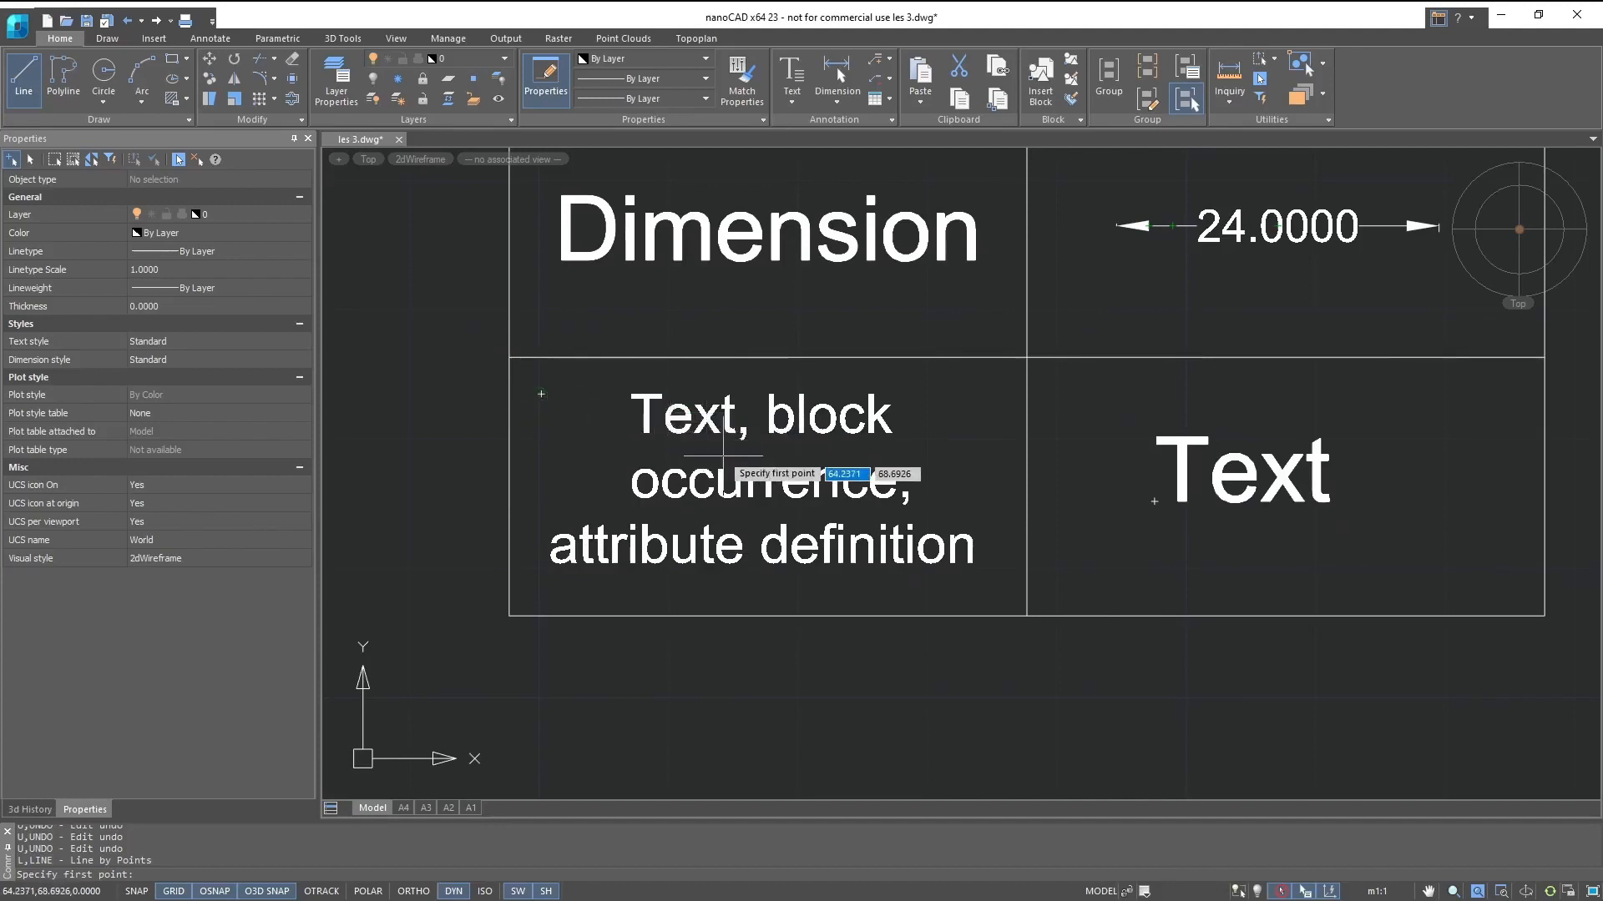
pyautogui.click(1522, 228)
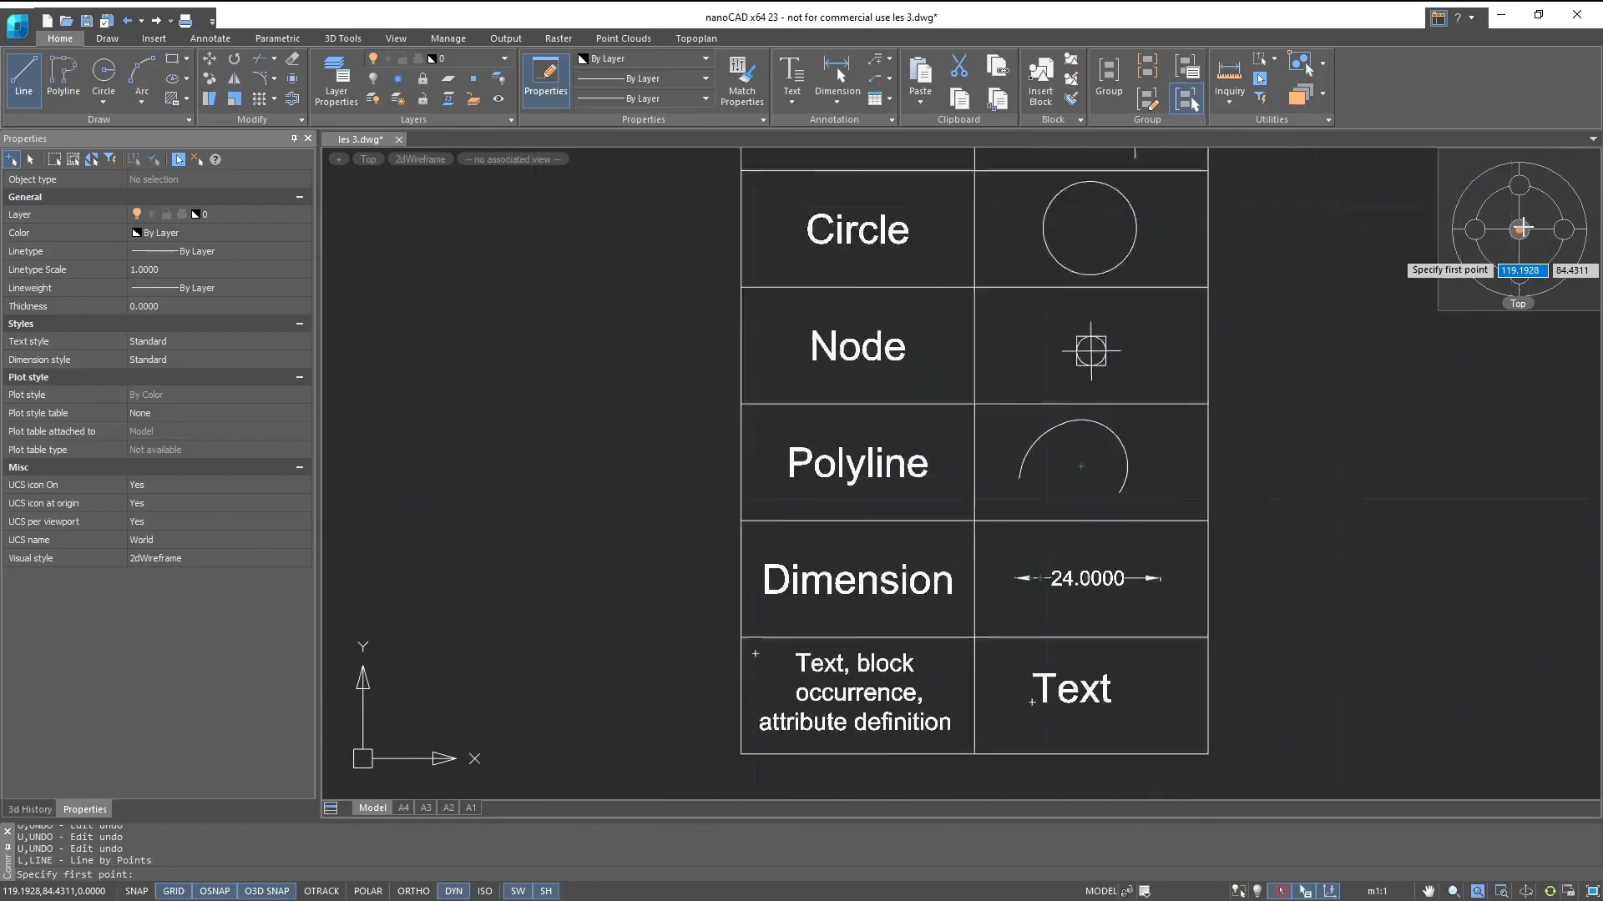
pyautogui.press('Escape')
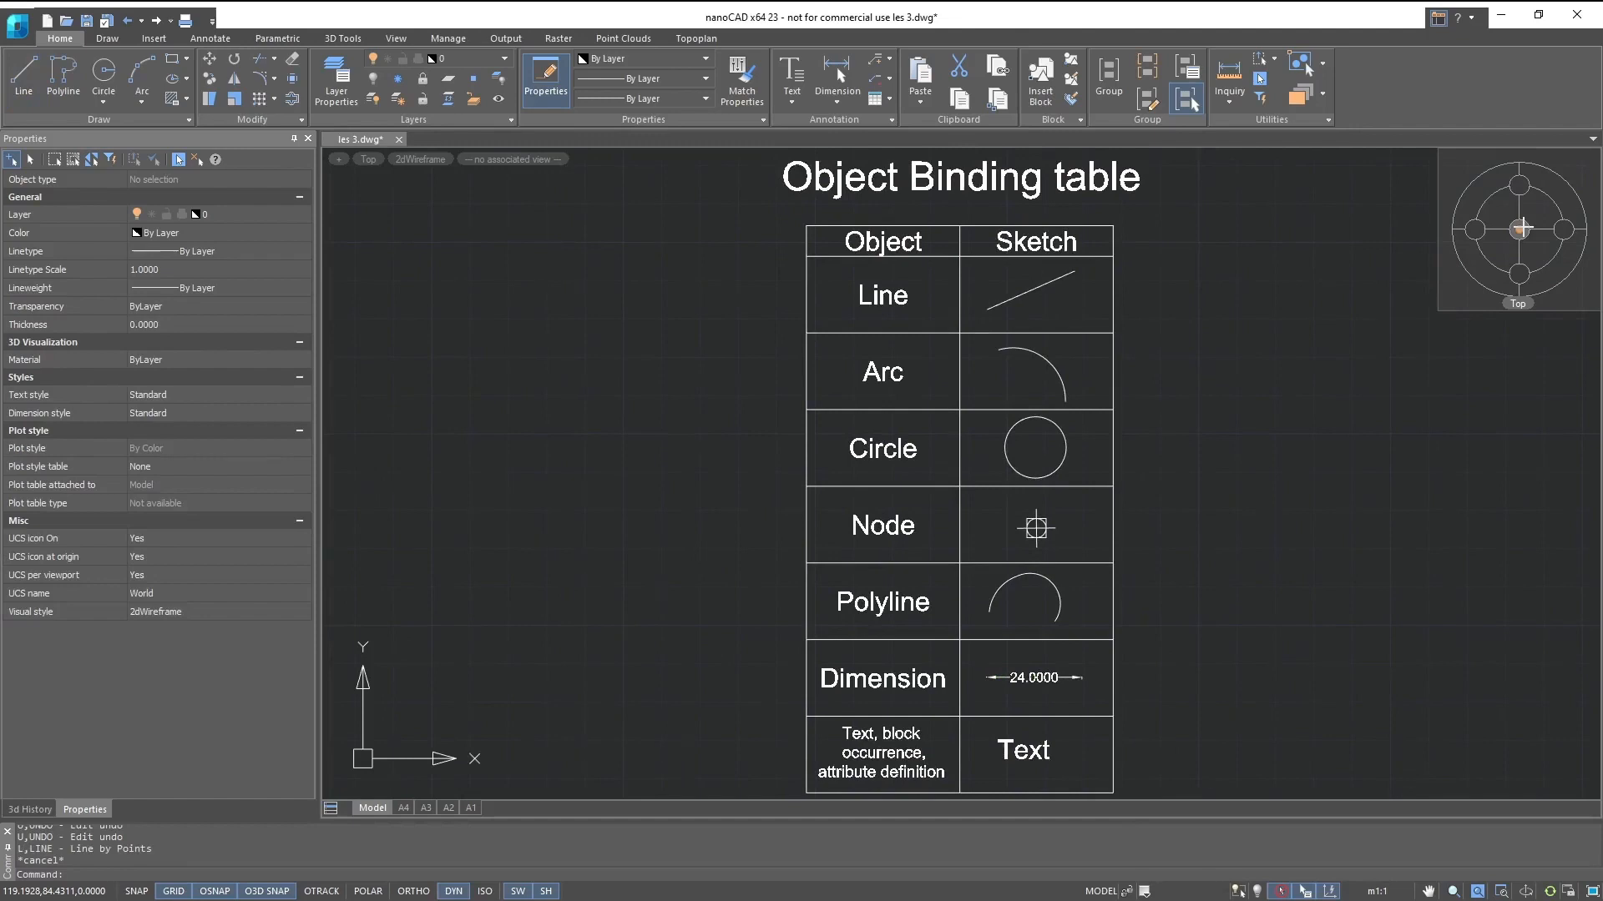
pyautogui.write('l')
pyautogui.press('Return')
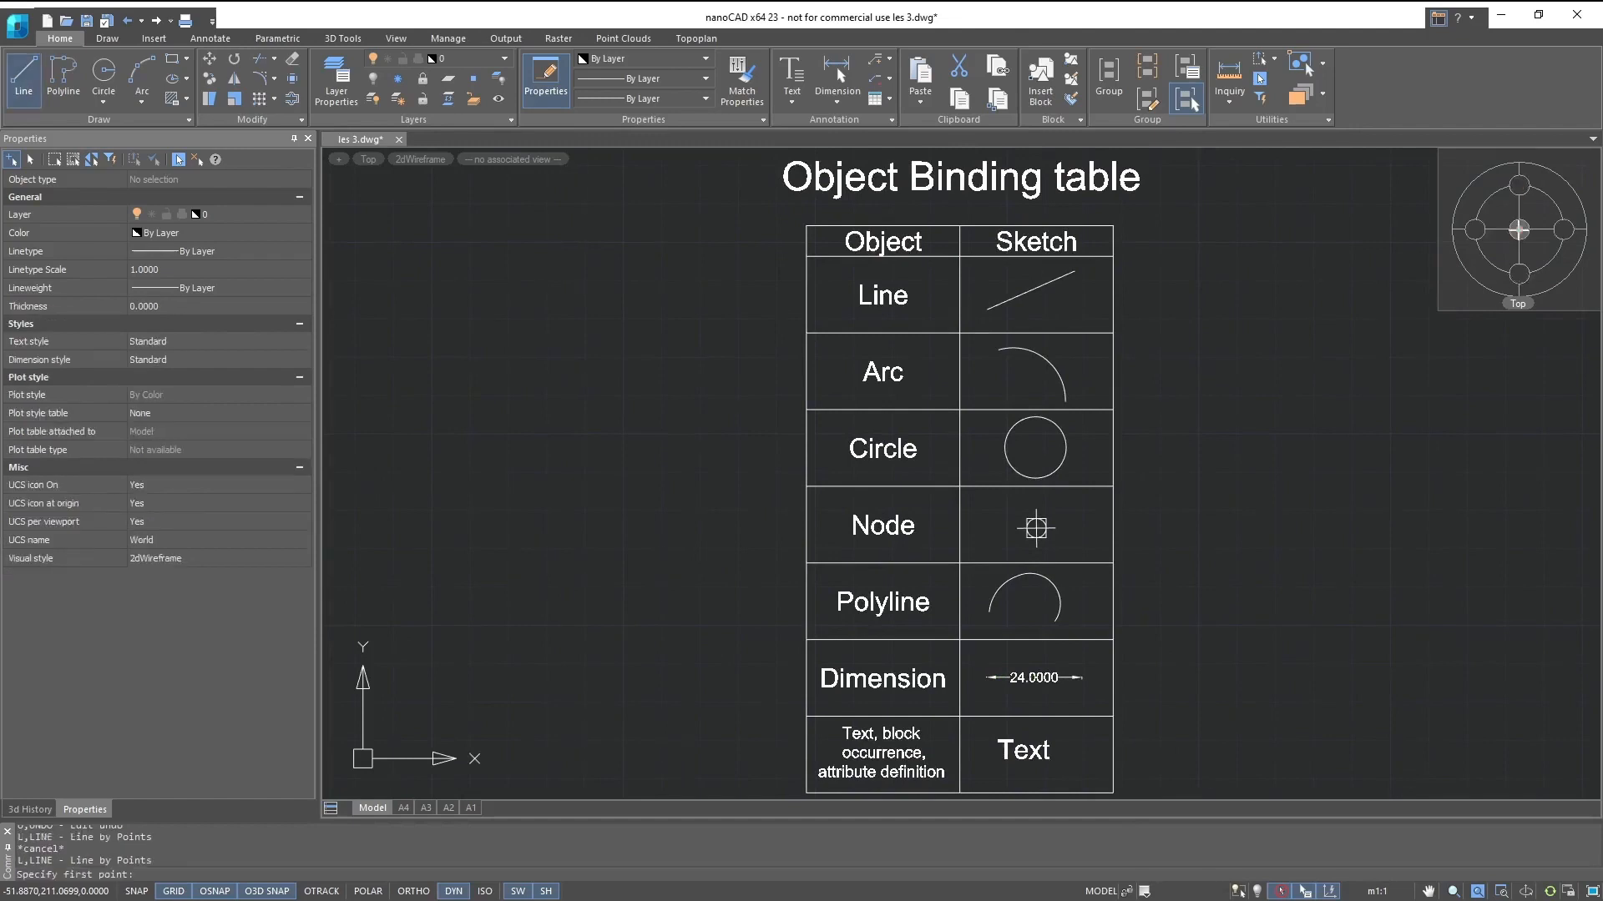
pyautogui.click(175, 874)
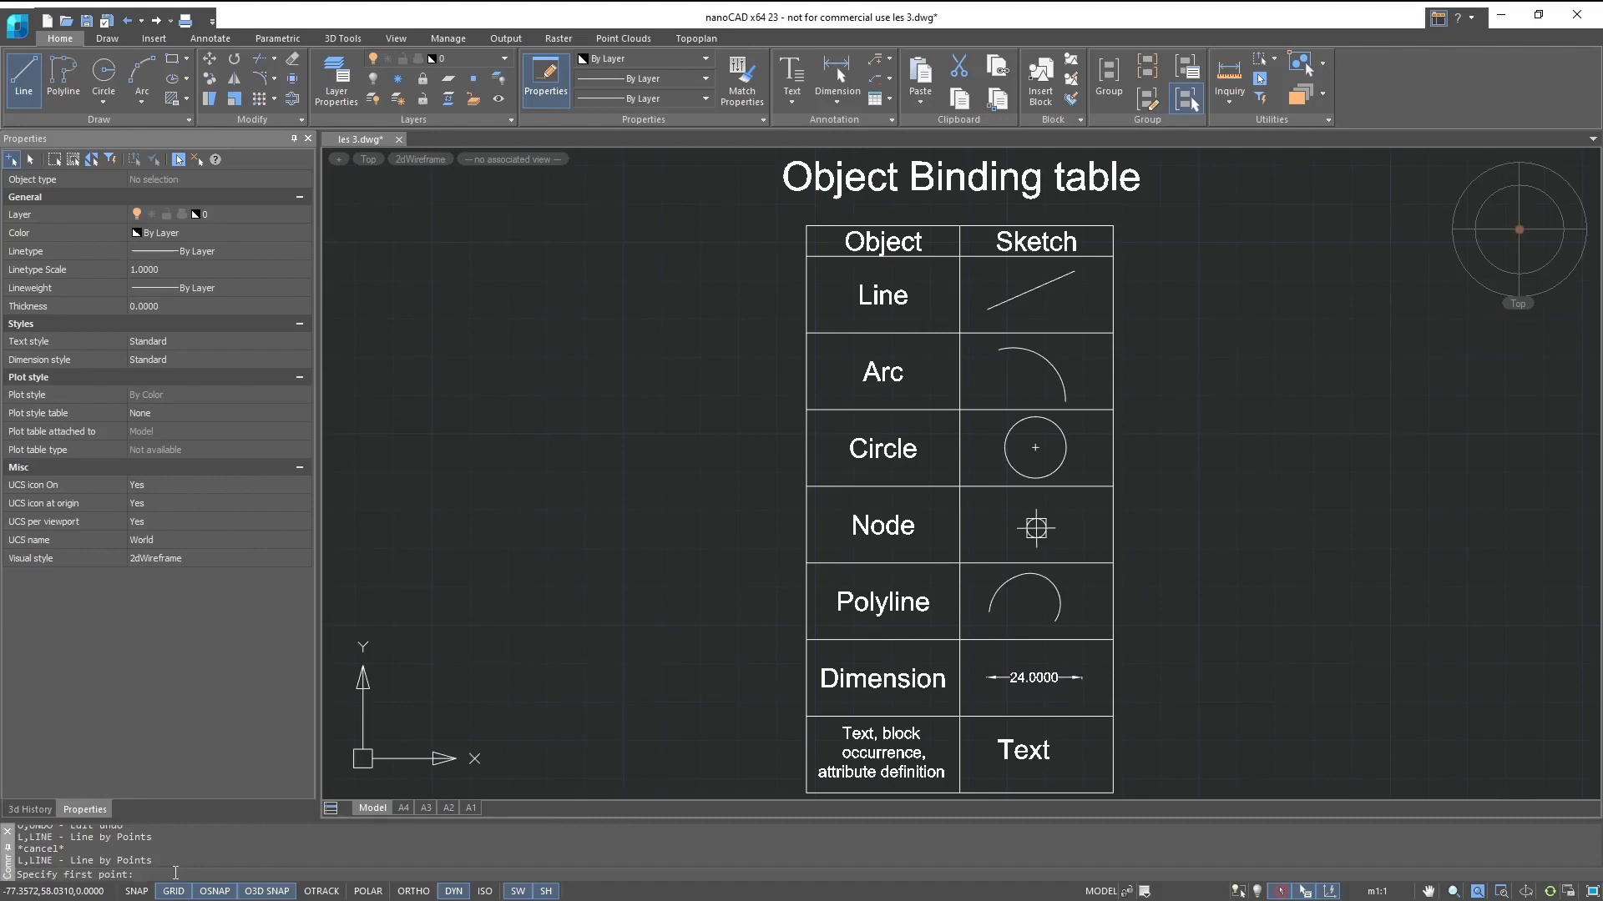
pyautogui.press('Escape')
pyautogui.press('alt')
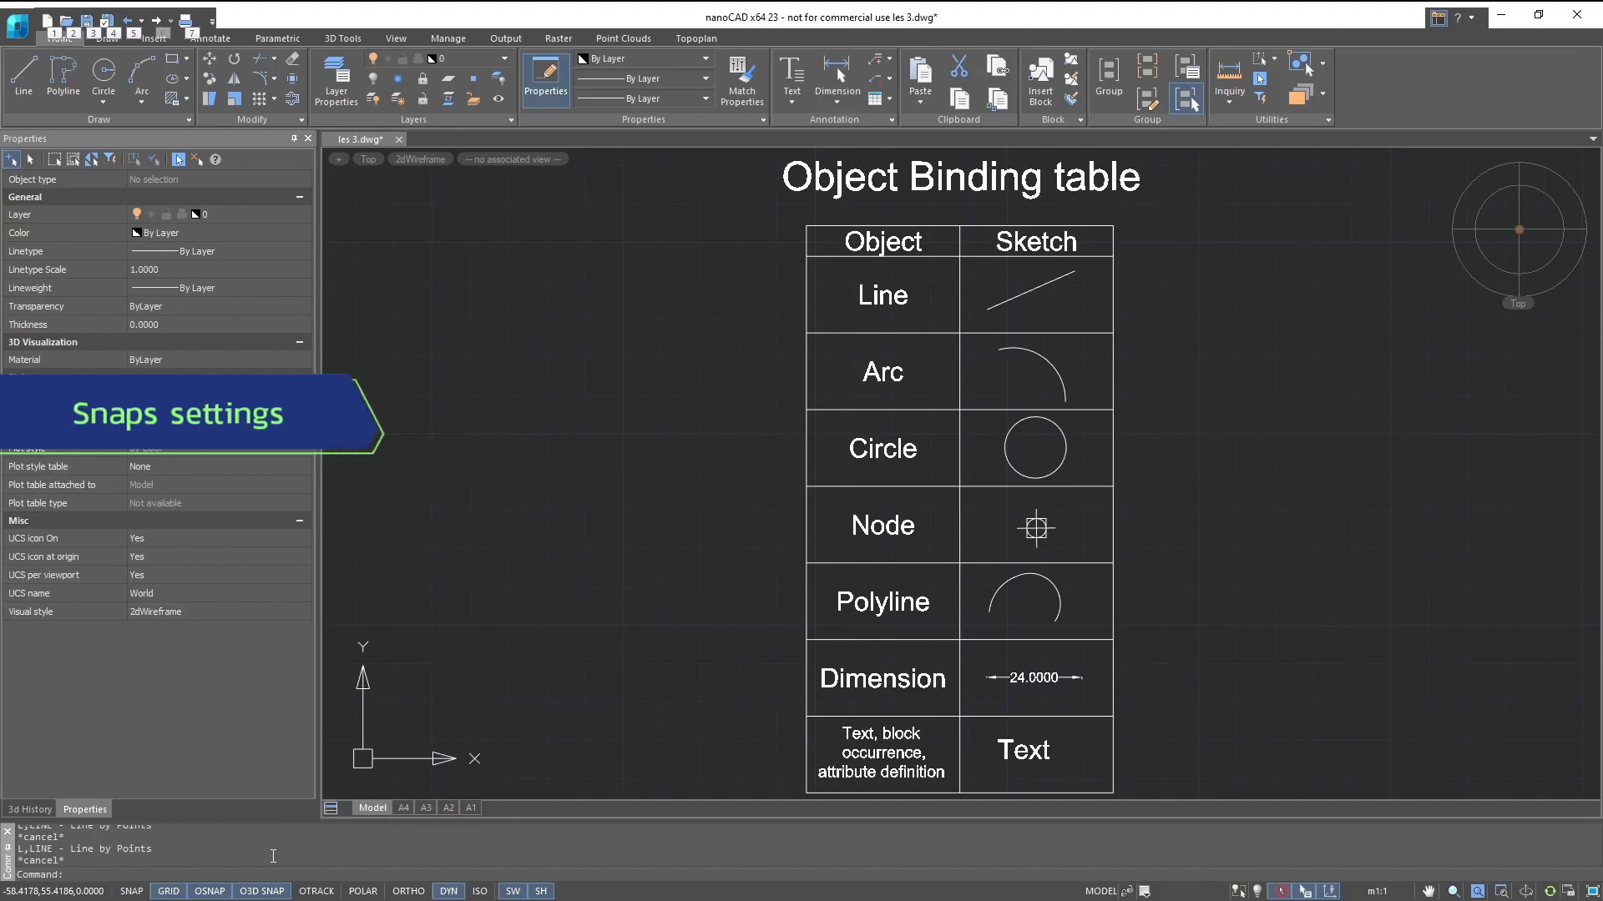
# - Enable the Quadrant, Intersection and Extension object snap modes in the Drafting Settings
pyautogui.rightClick(215, 892)
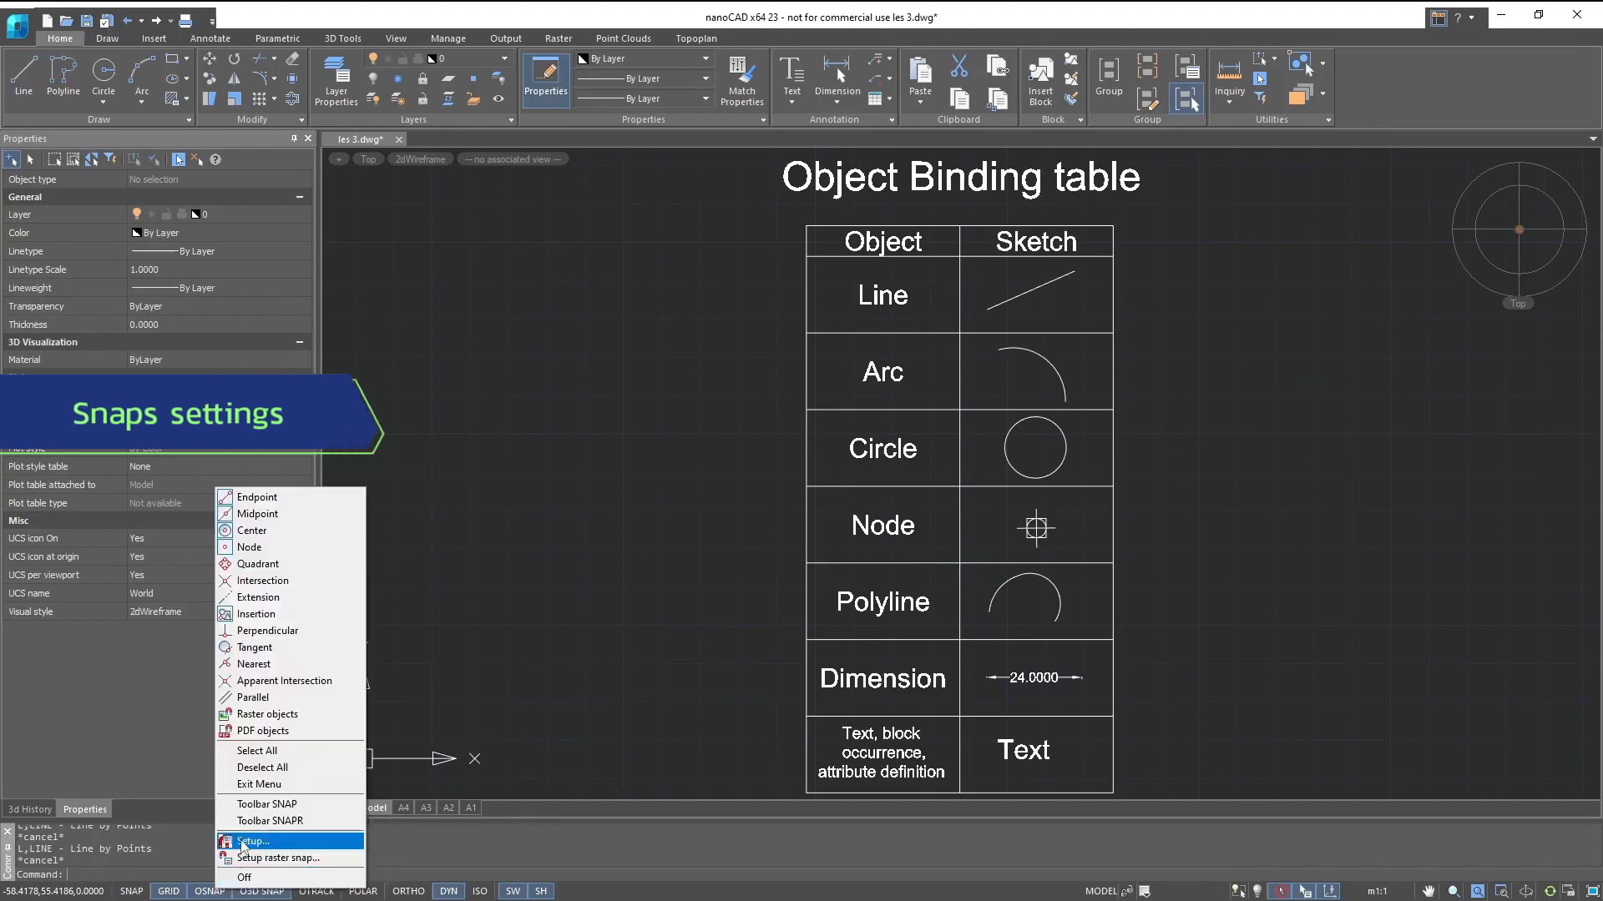
pyautogui.click(244, 842)
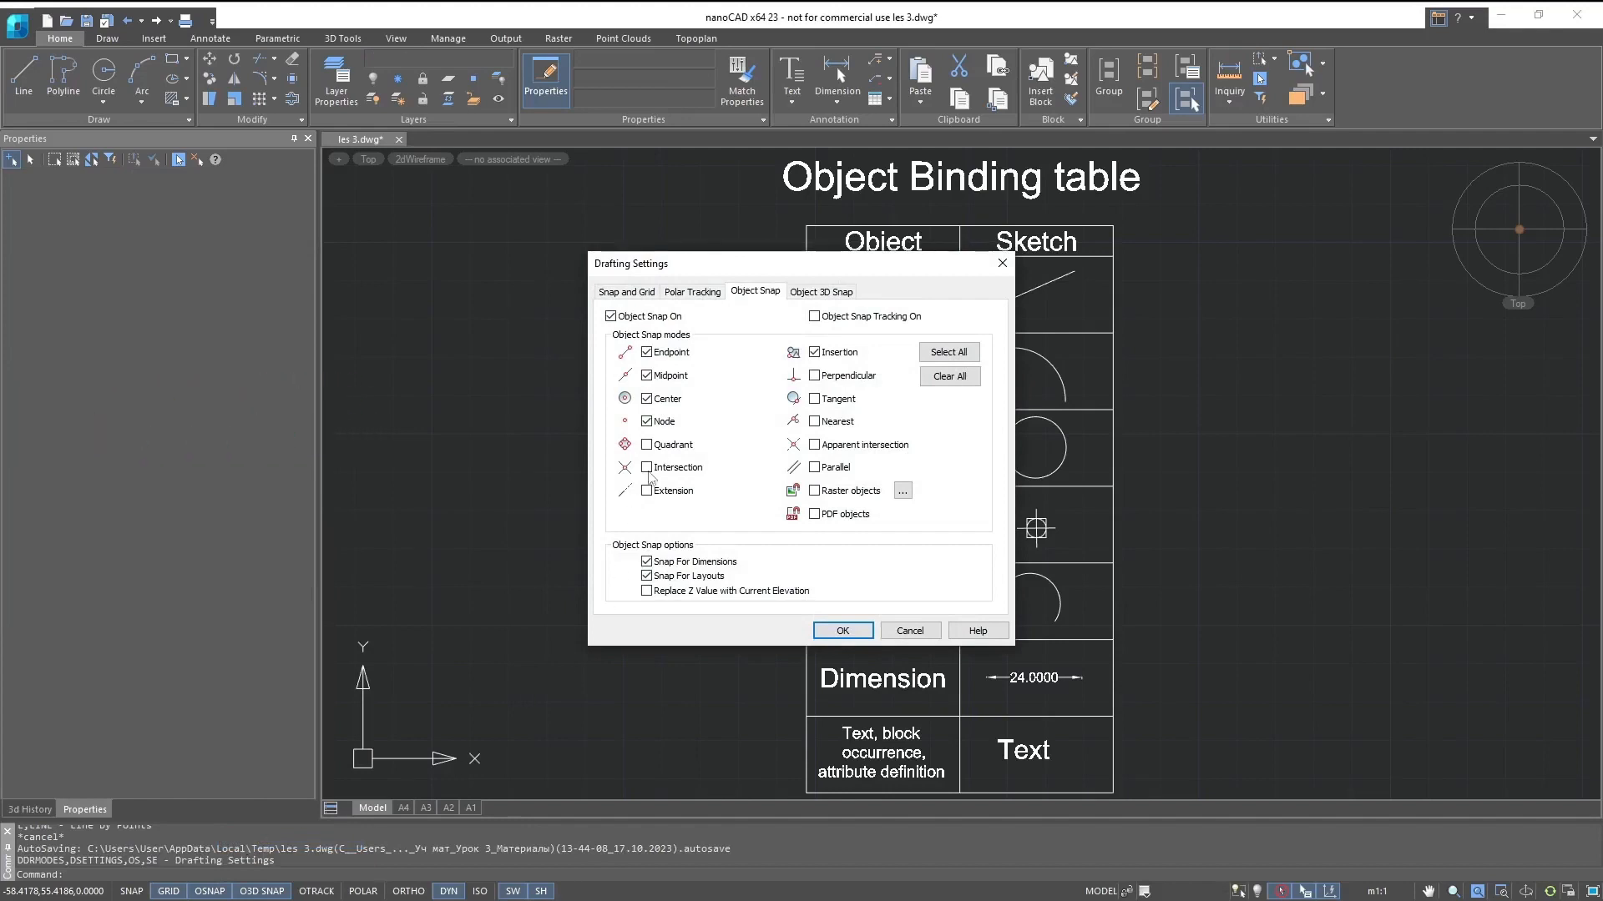
pyautogui.click(647, 468)
pyautogui.click(647, 491)
pyautogui.click(647, 444)
pyautogui.click(650, 404)
pyautogui.click(843, 630)
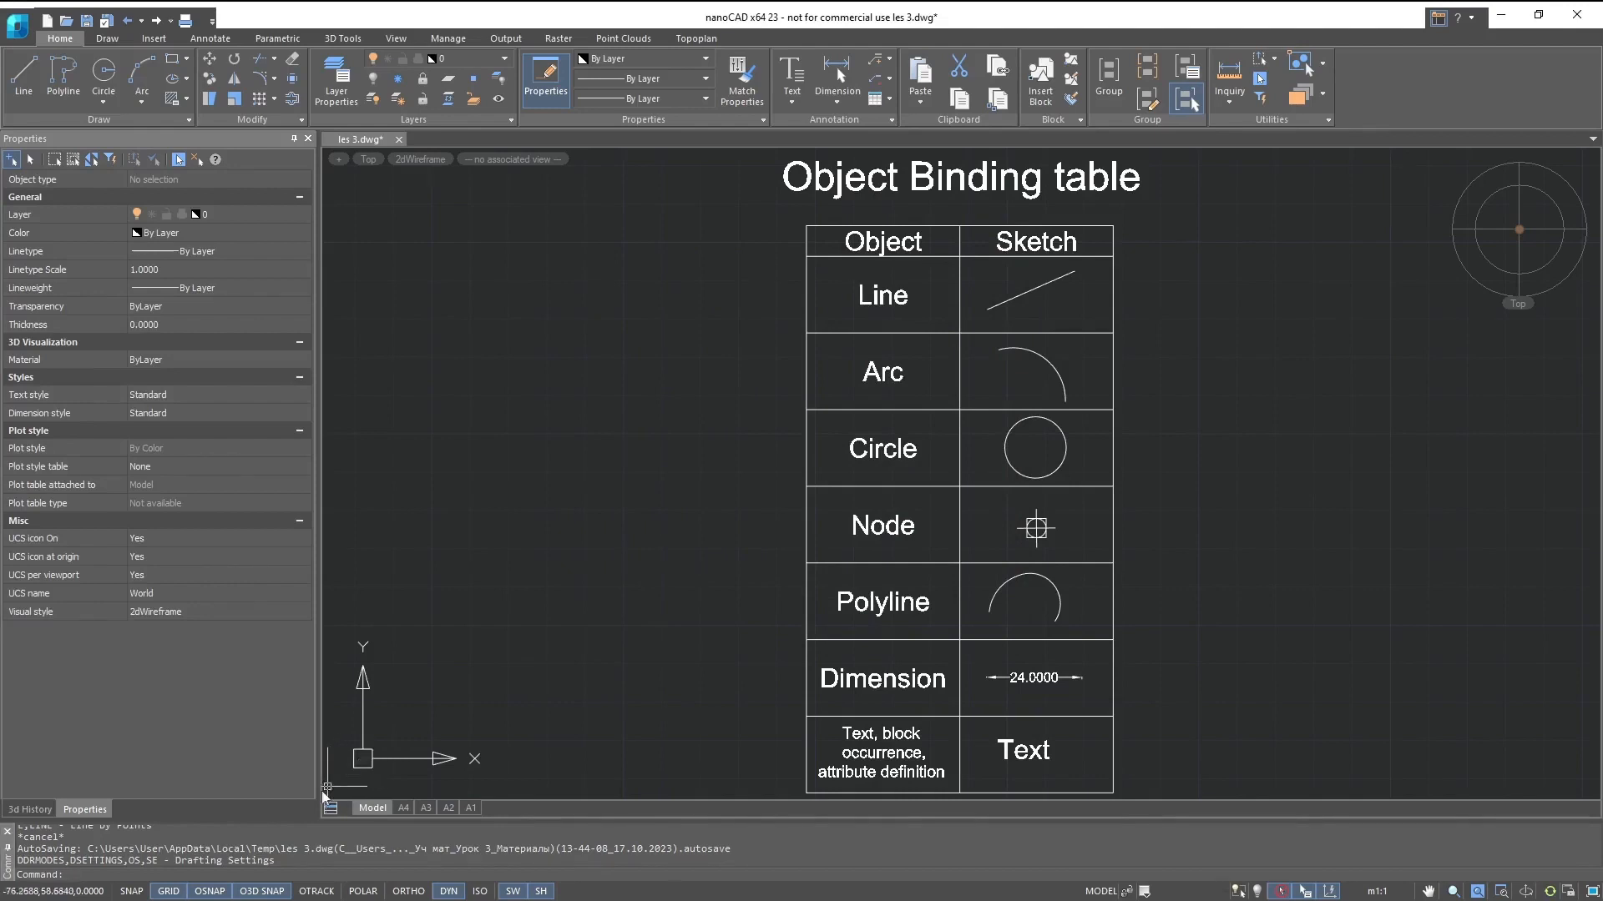
# - Turn off the Extension object snap through the quick list of snap modes
pyautogui.rightClick(218, 896)
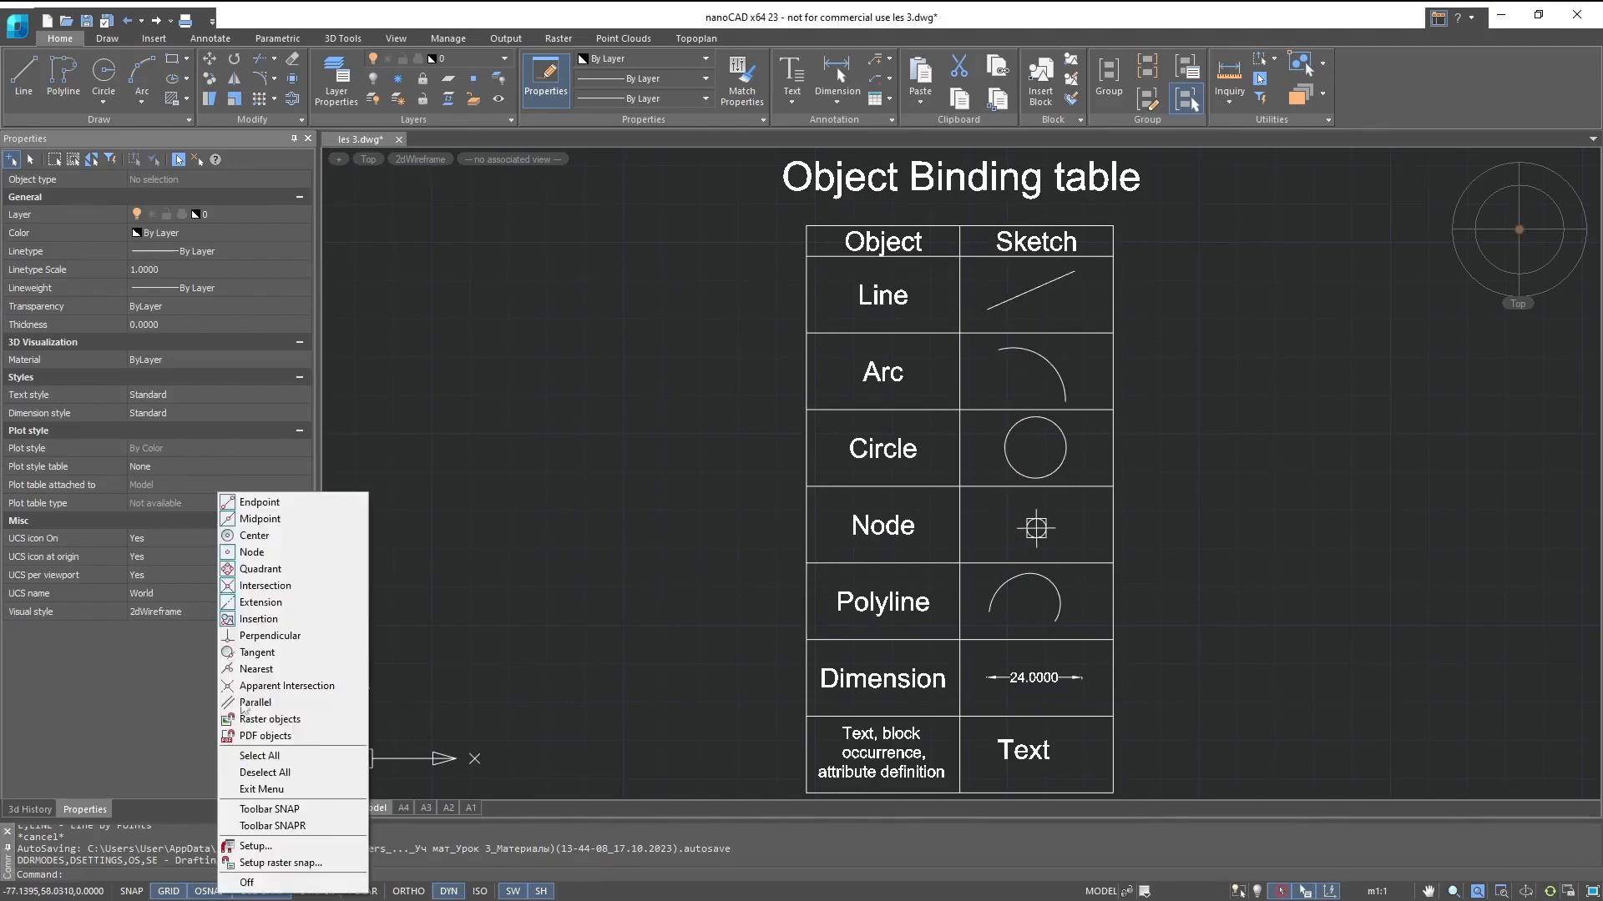
pyautogui.click(260, 603)
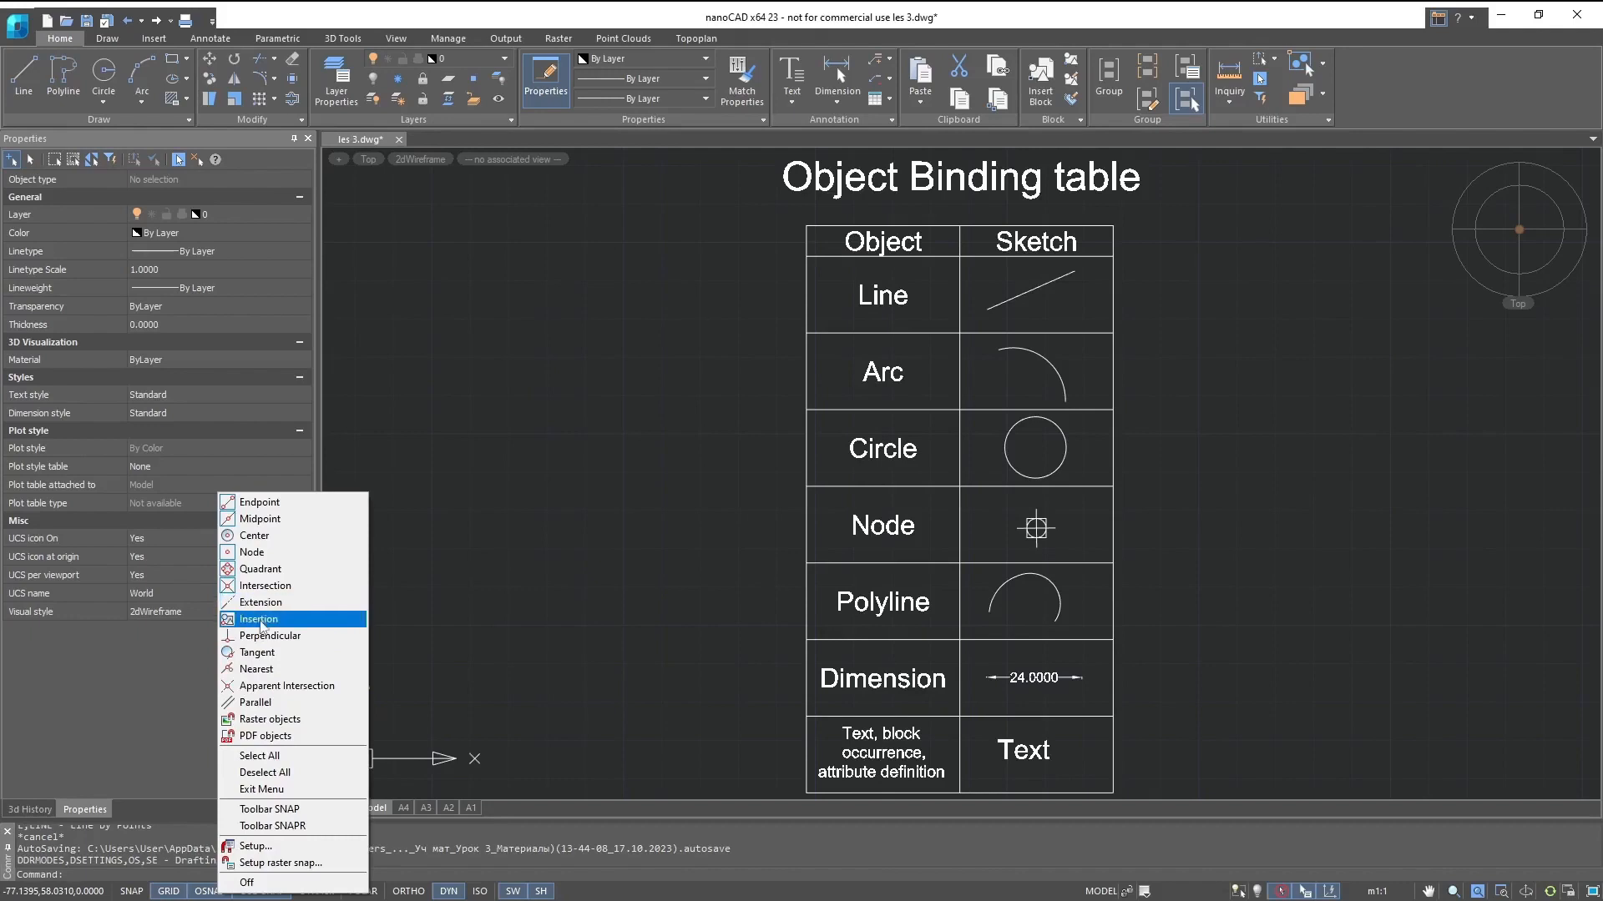
pyautogui.click(259, 621)
pyautogui.press('Escape')
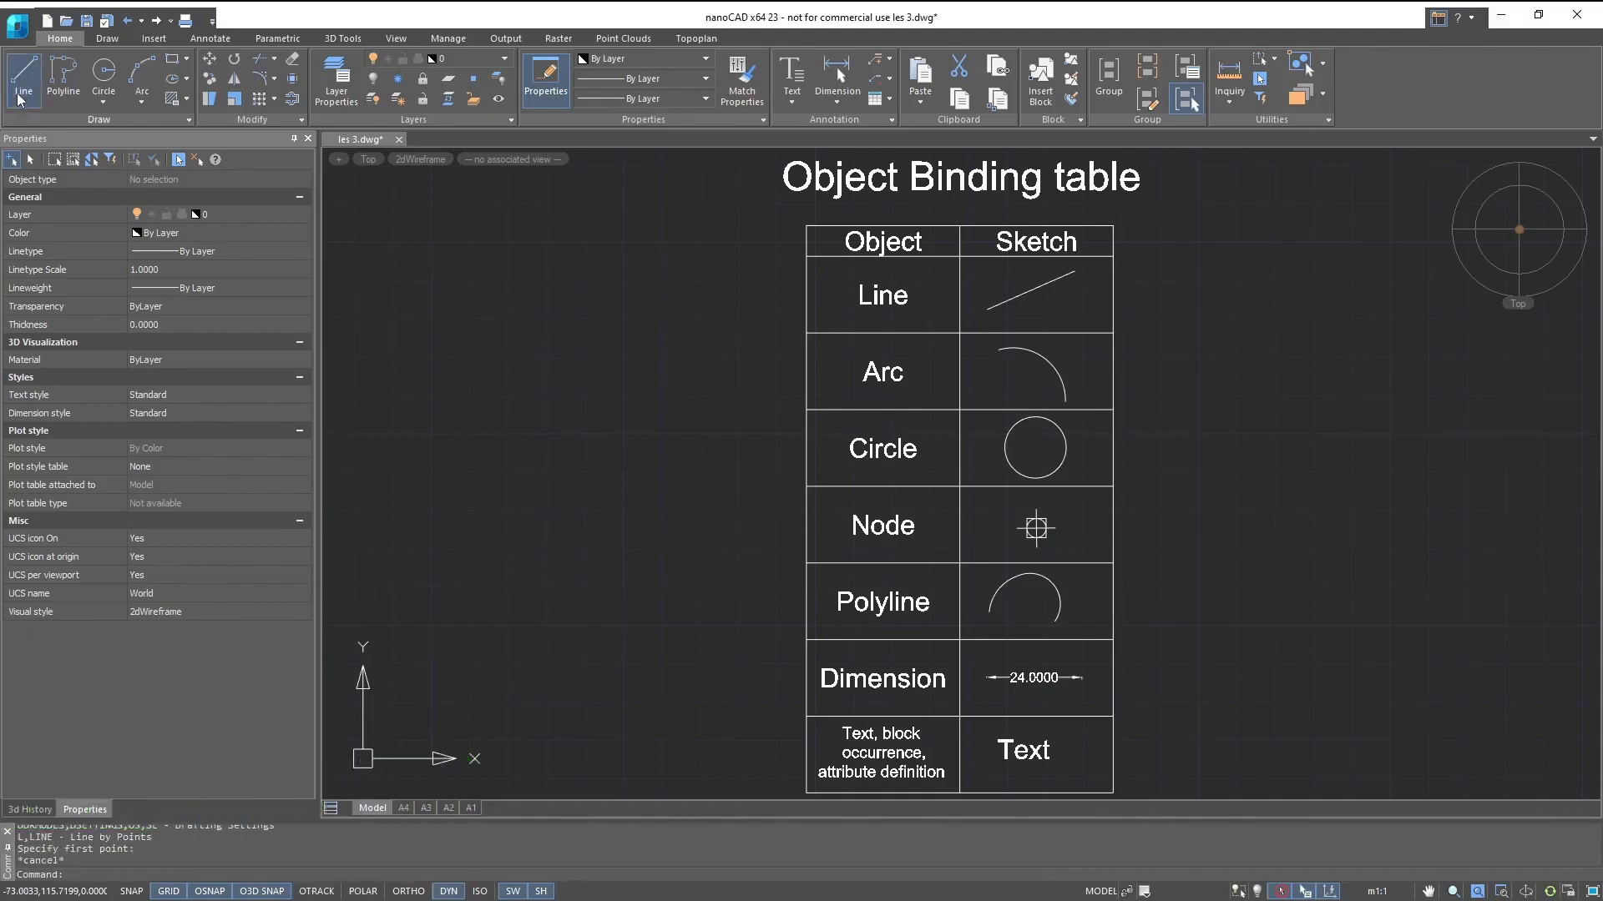
# - Start a line at the sample line's upper endpoint, choose a one-time Midpoint snap for the next point, and cancel the line
pyautogui.click(18, 99)
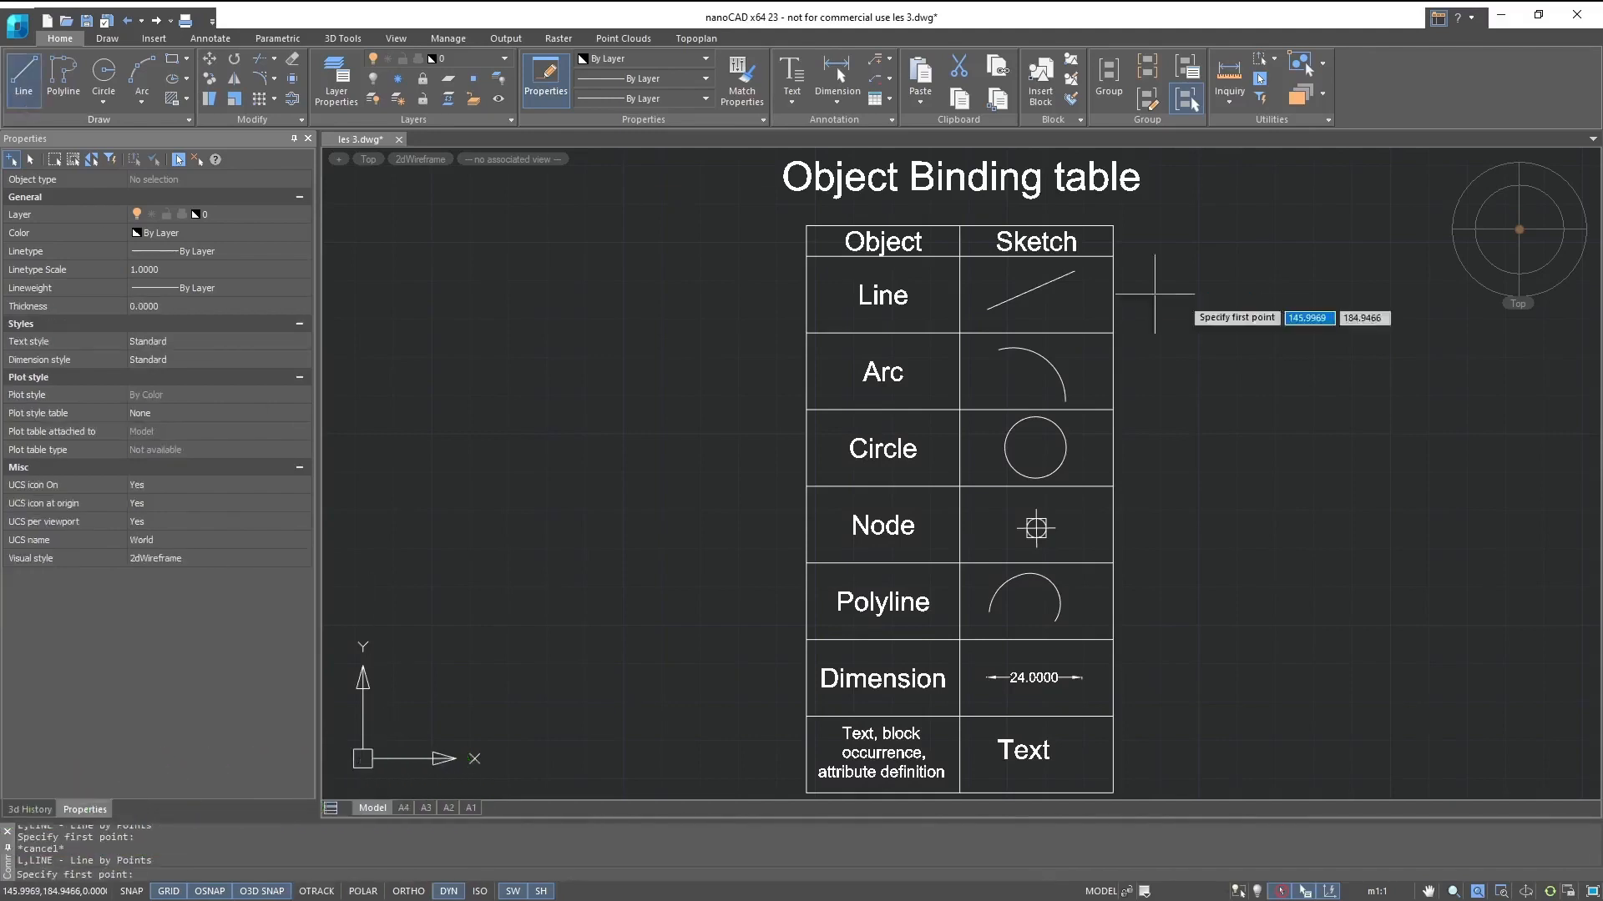
pyautogui.click(1074, 271)
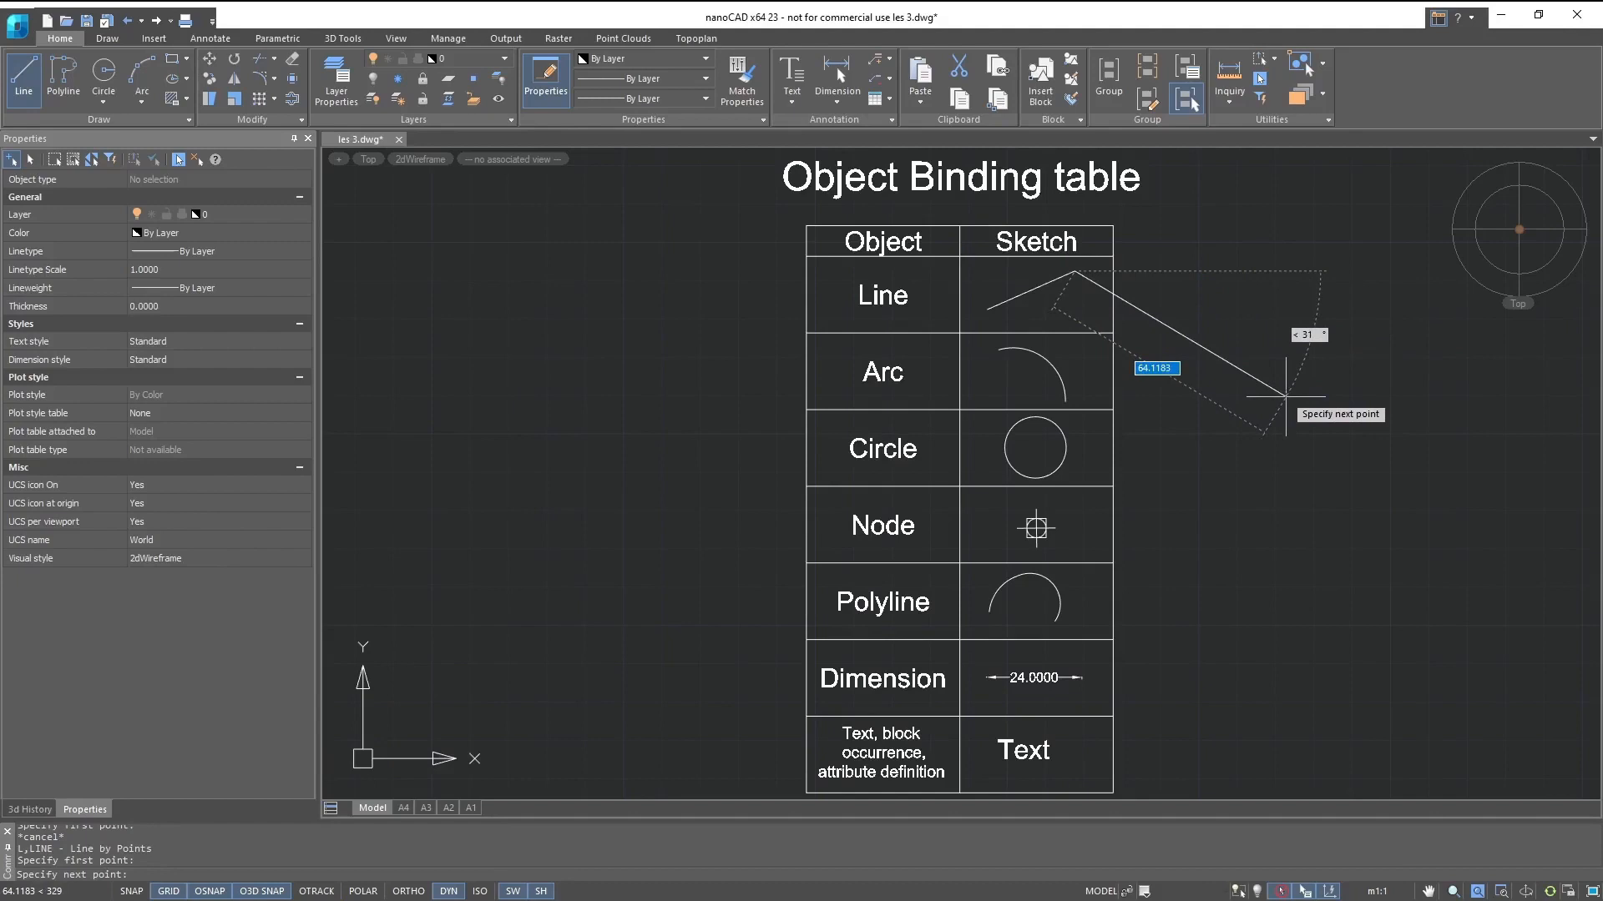
pyautogui.keyDown('shift'); pyautogui.rightClick(1285, 396); pyautogui.keyUp('shift')
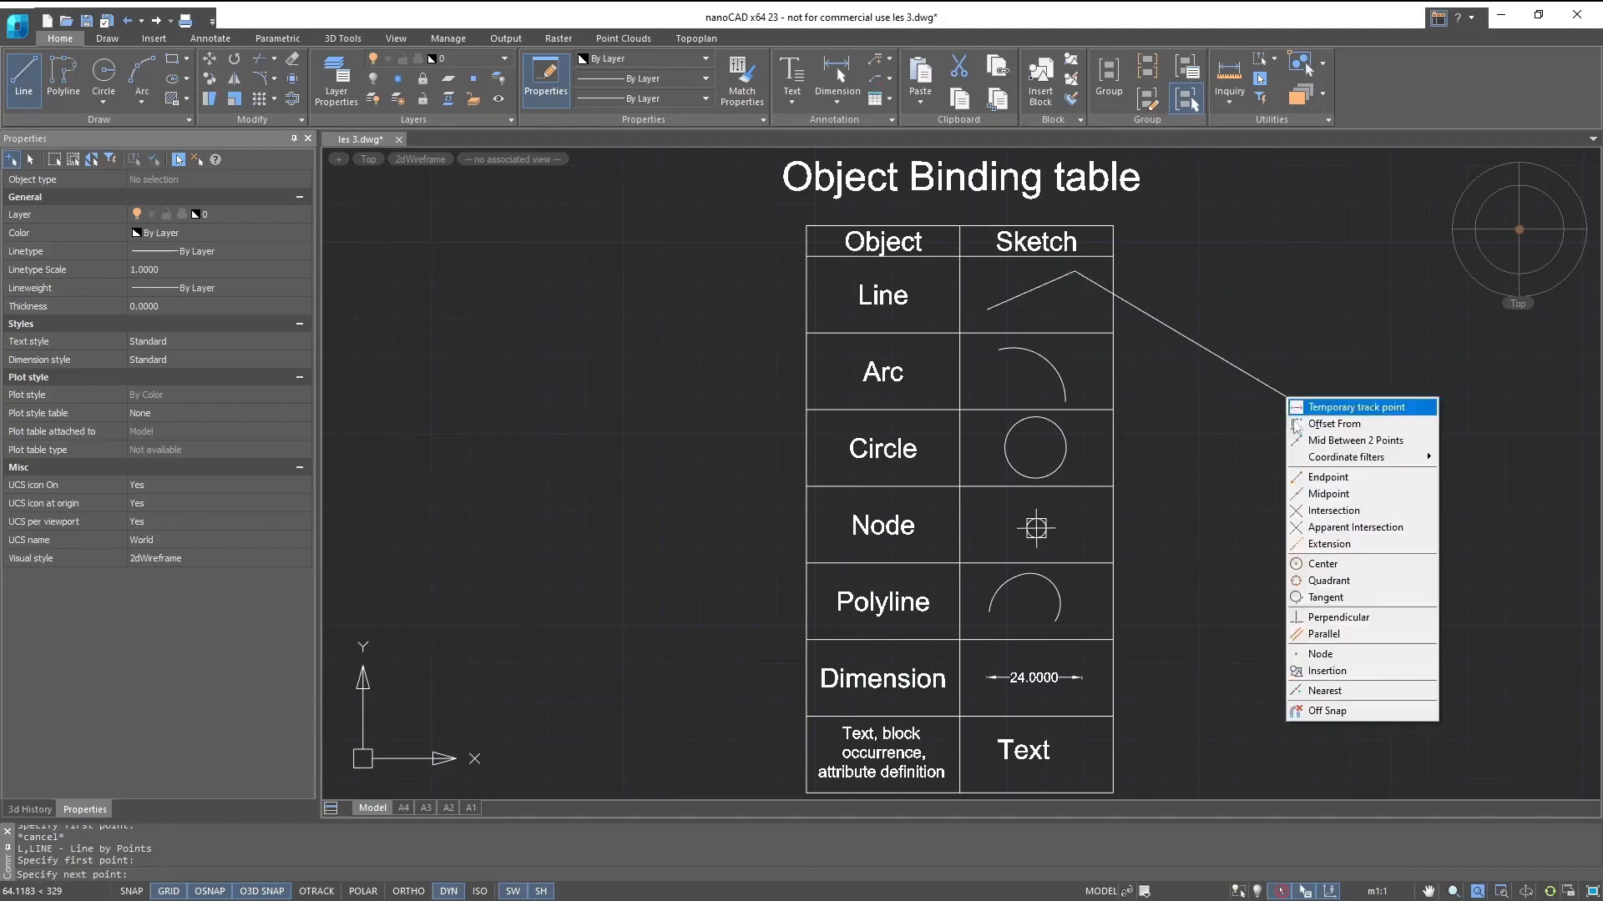
pyautogui.click(1328, 495)
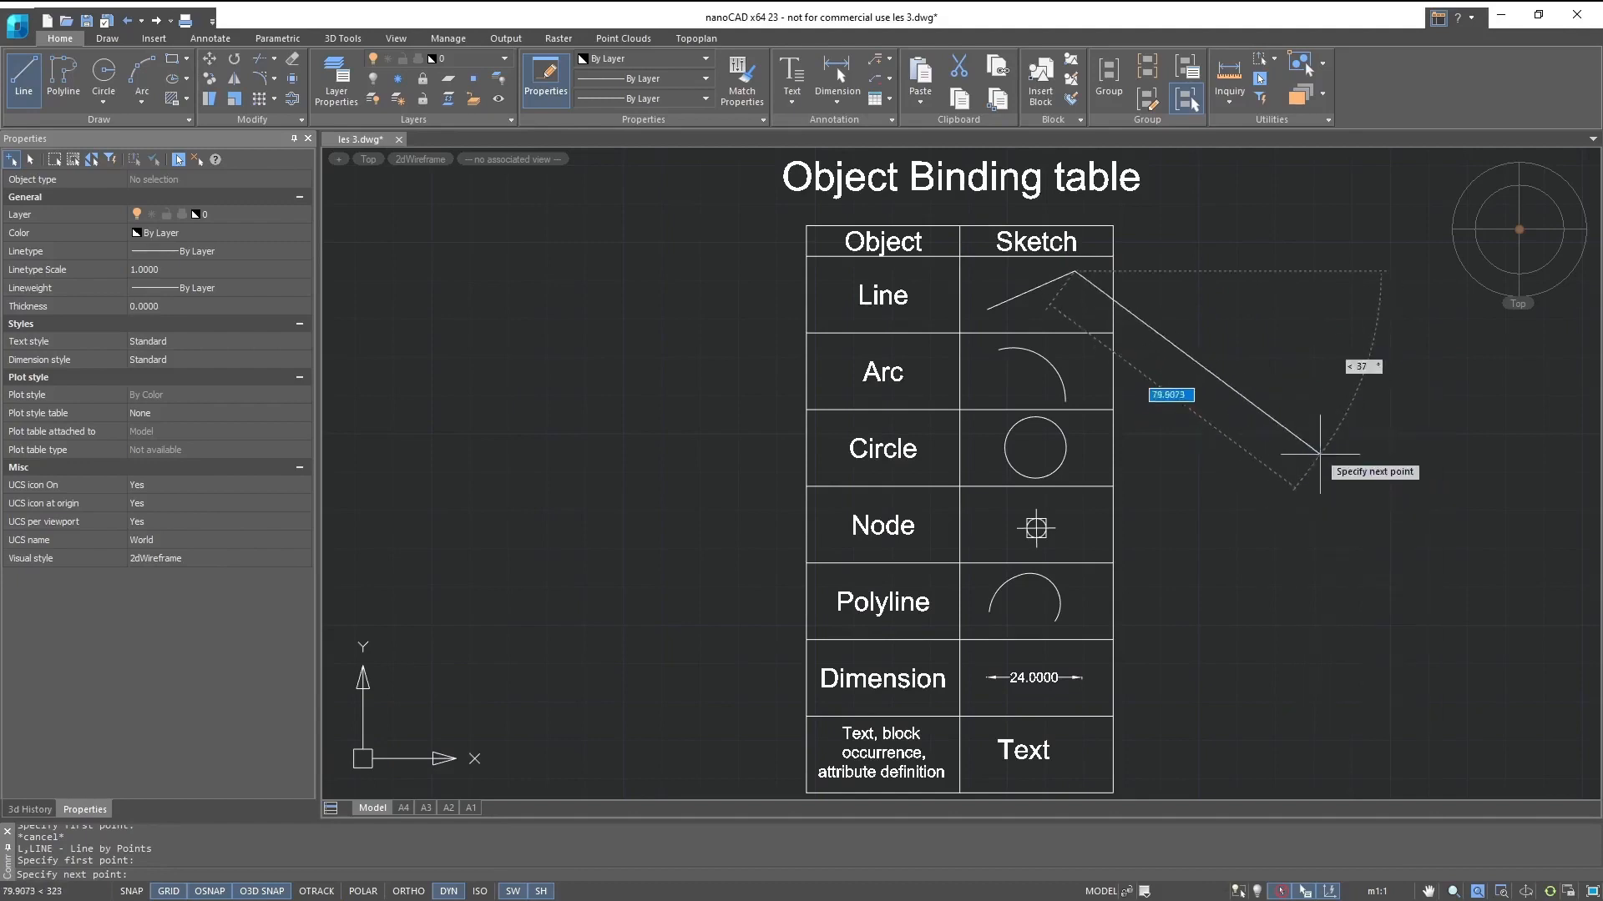
pyautogui.keyDown('shift'); pyautogui.rightClick(1345, 361); pyautogui.keyUp('shift')
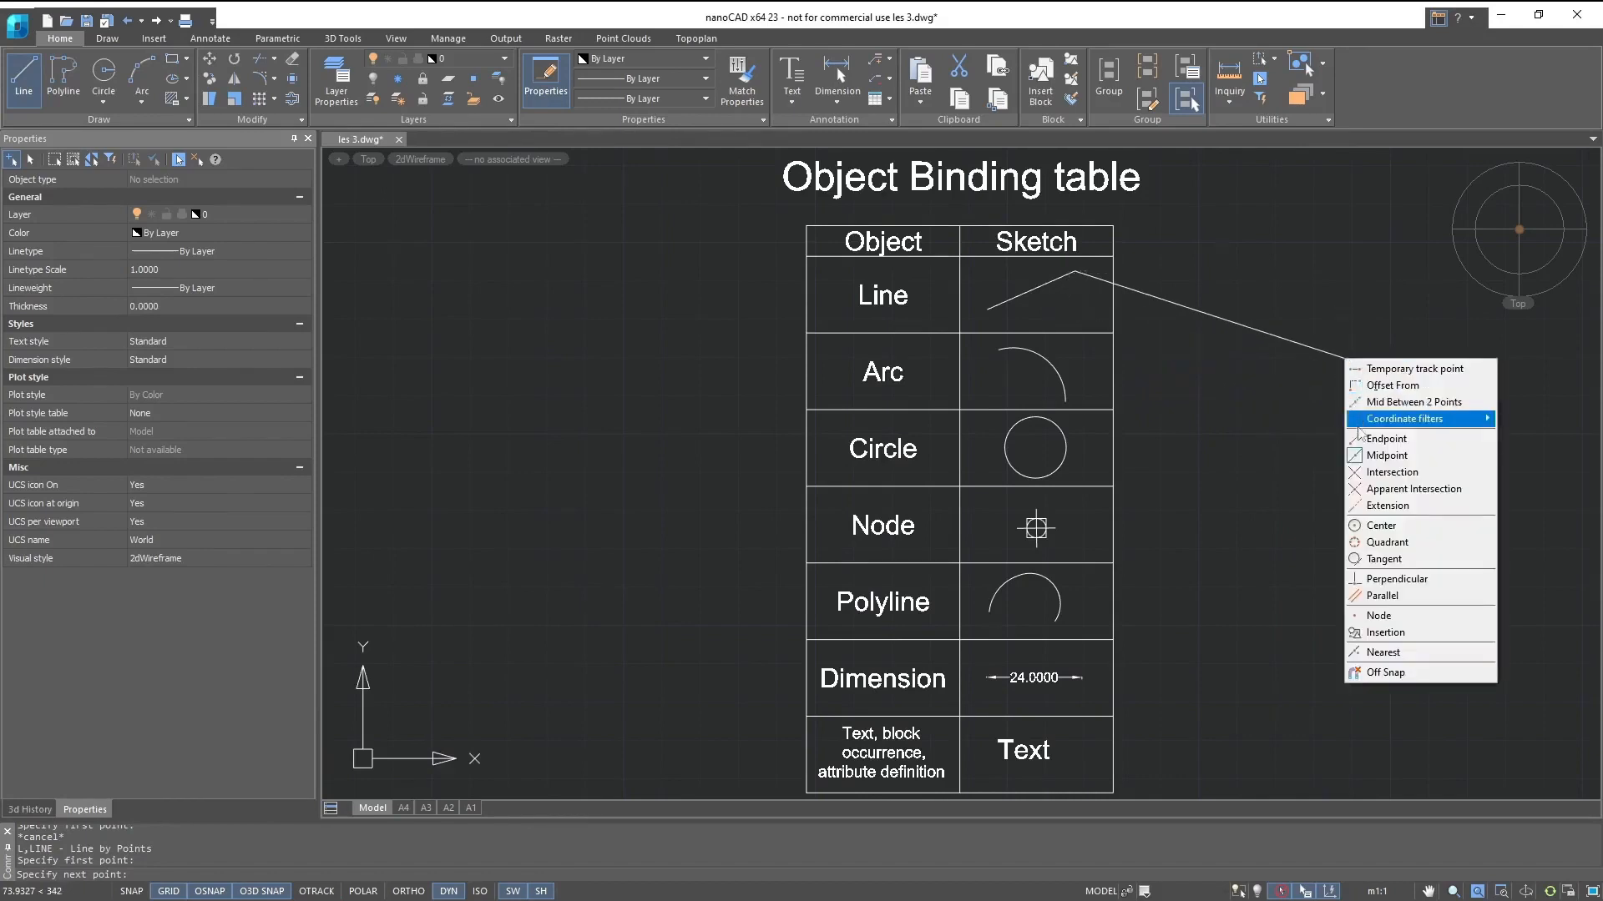
pyautogui.click(1360, 455)
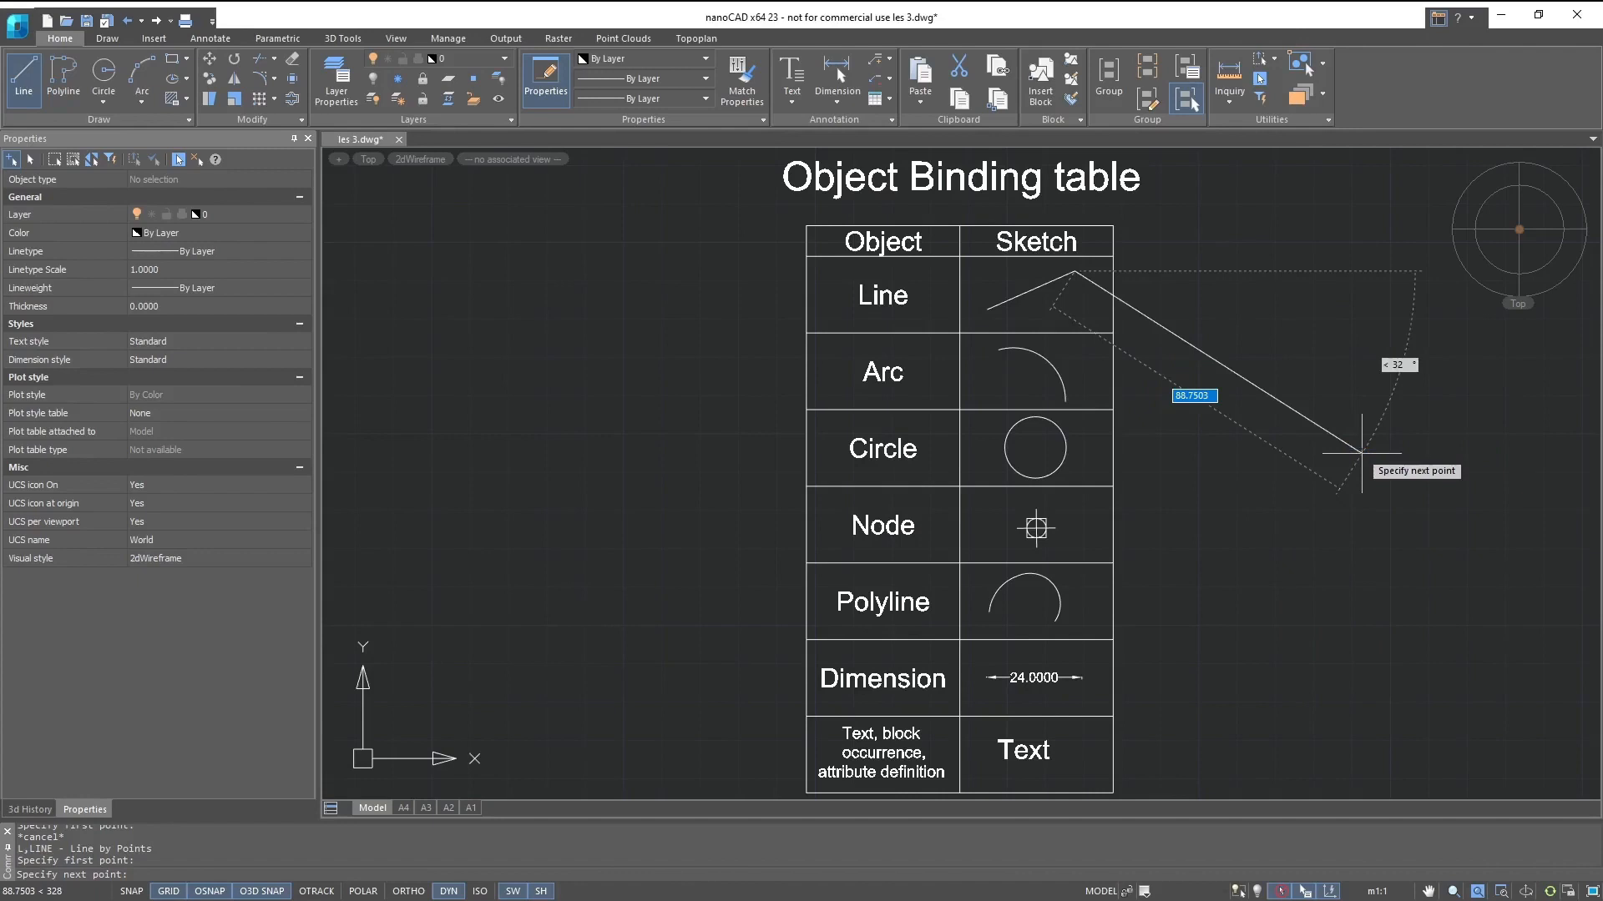
pyautogui.press('Escape')
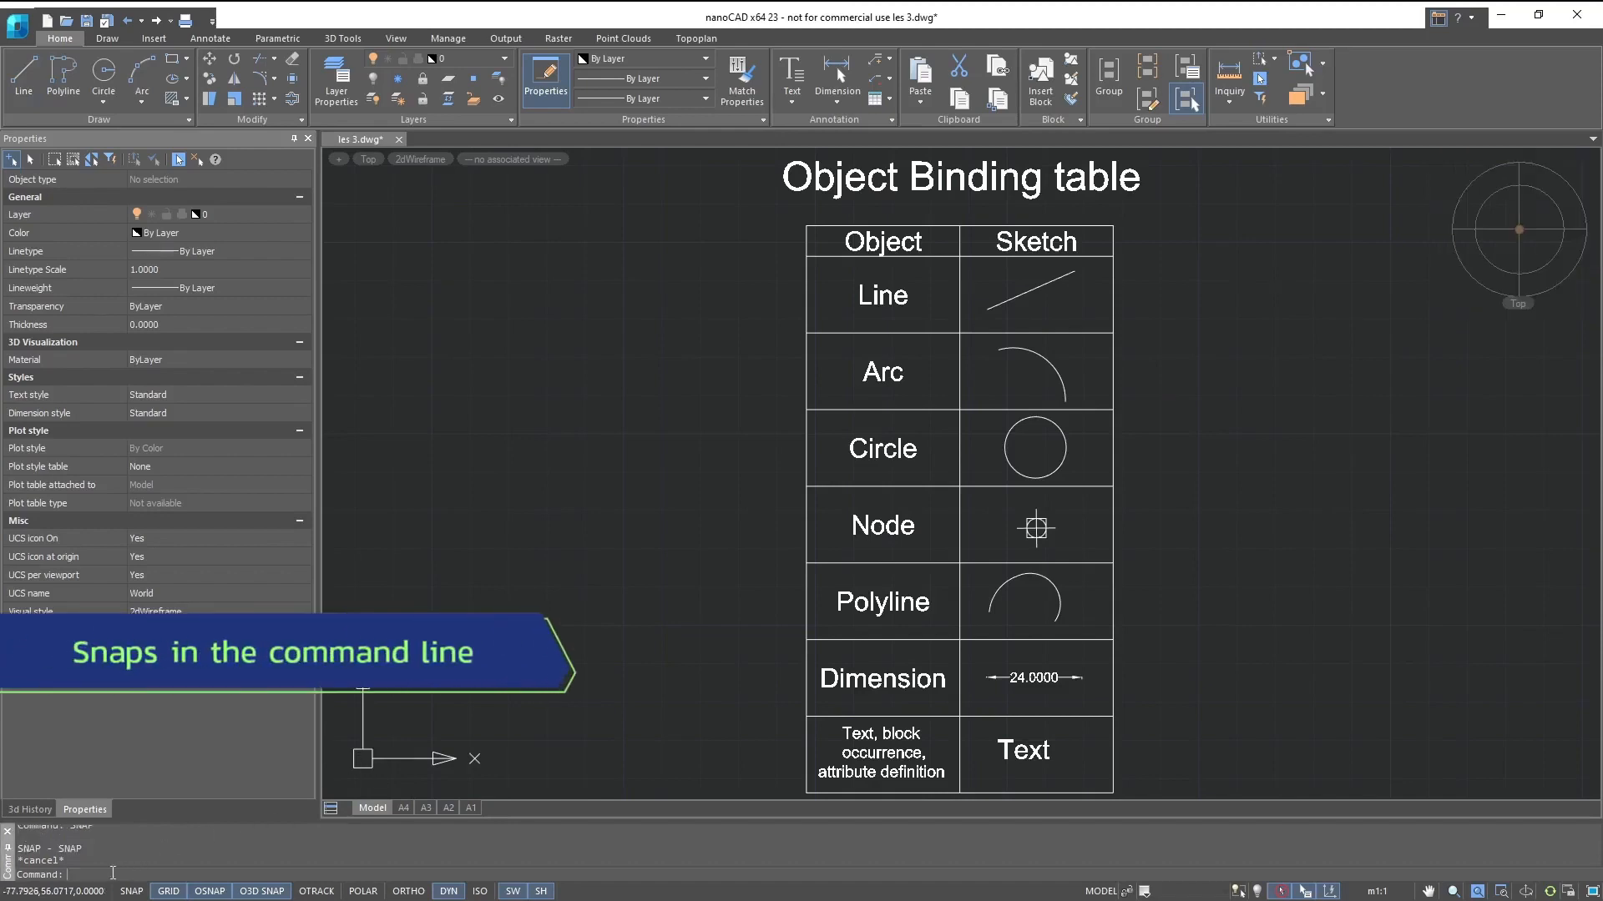
# - Look through the commands and system variables suggested for SNAP on the command line
pyautogui.write('SNAP')
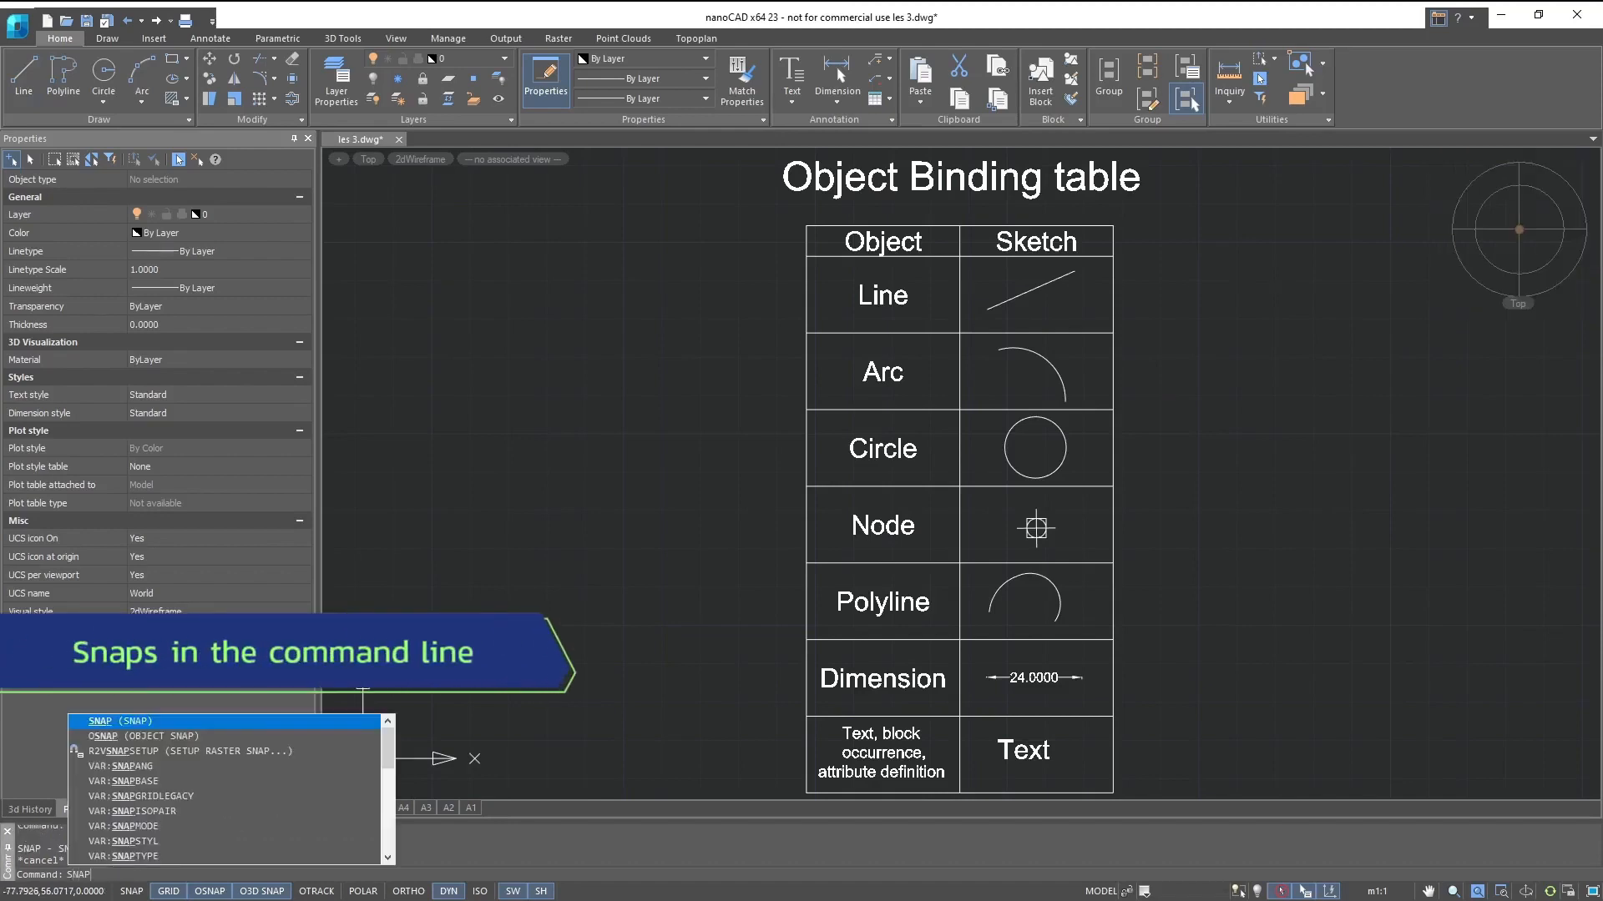
pyautogui.scroll(-5, 198, 768)
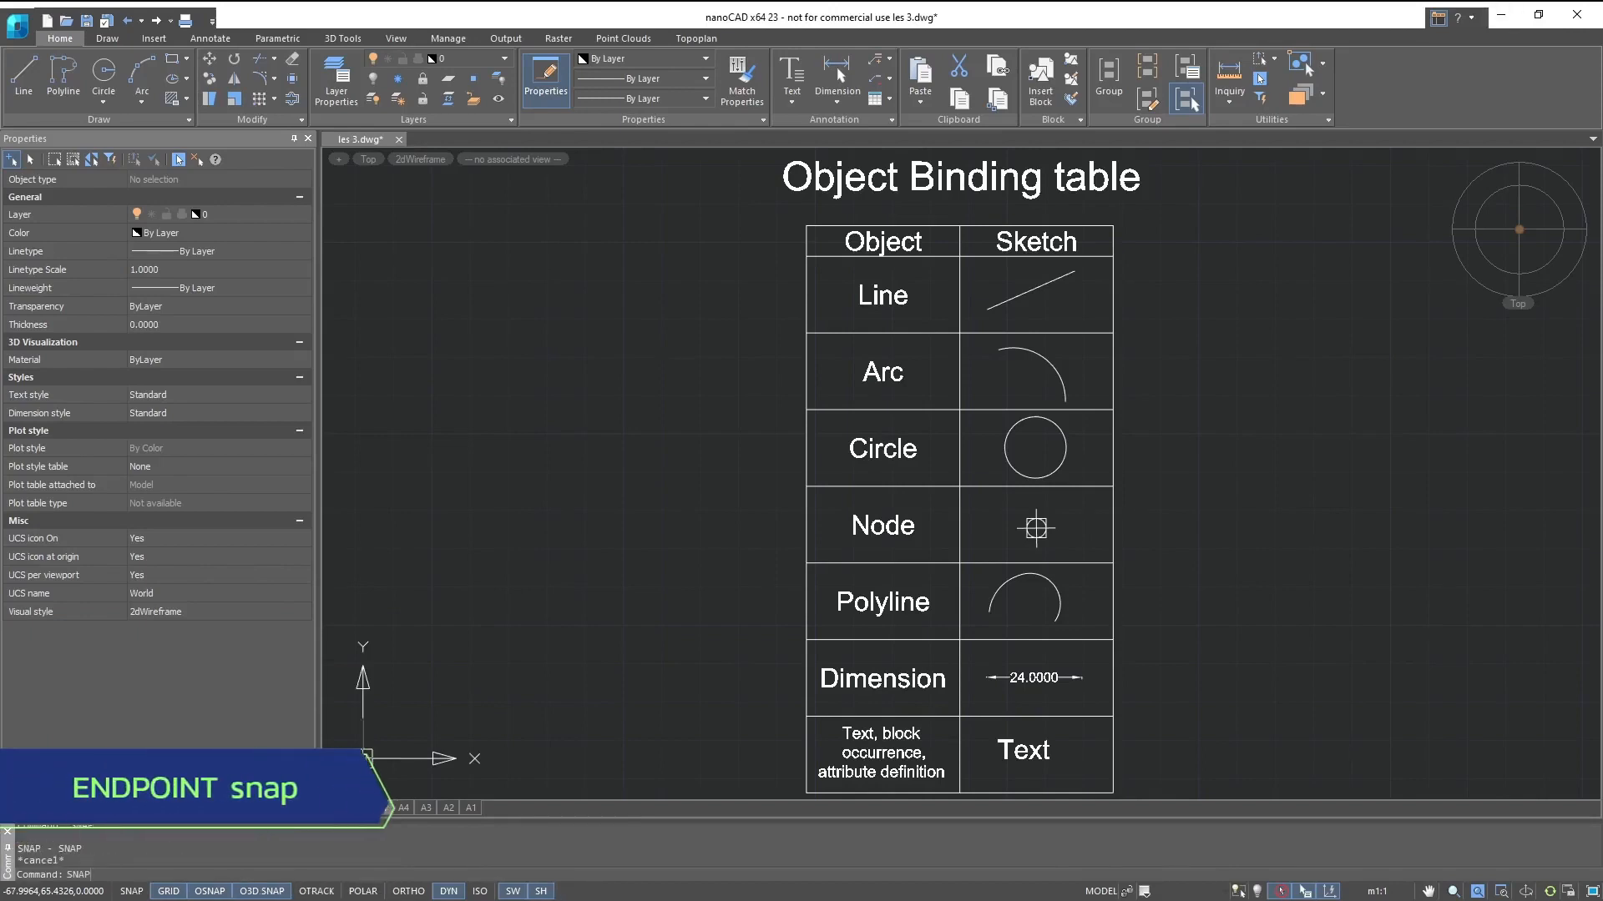
# - Clear all object snap modes and enable only the Endpoint snap
pyautogui.rightClick(210, 891)
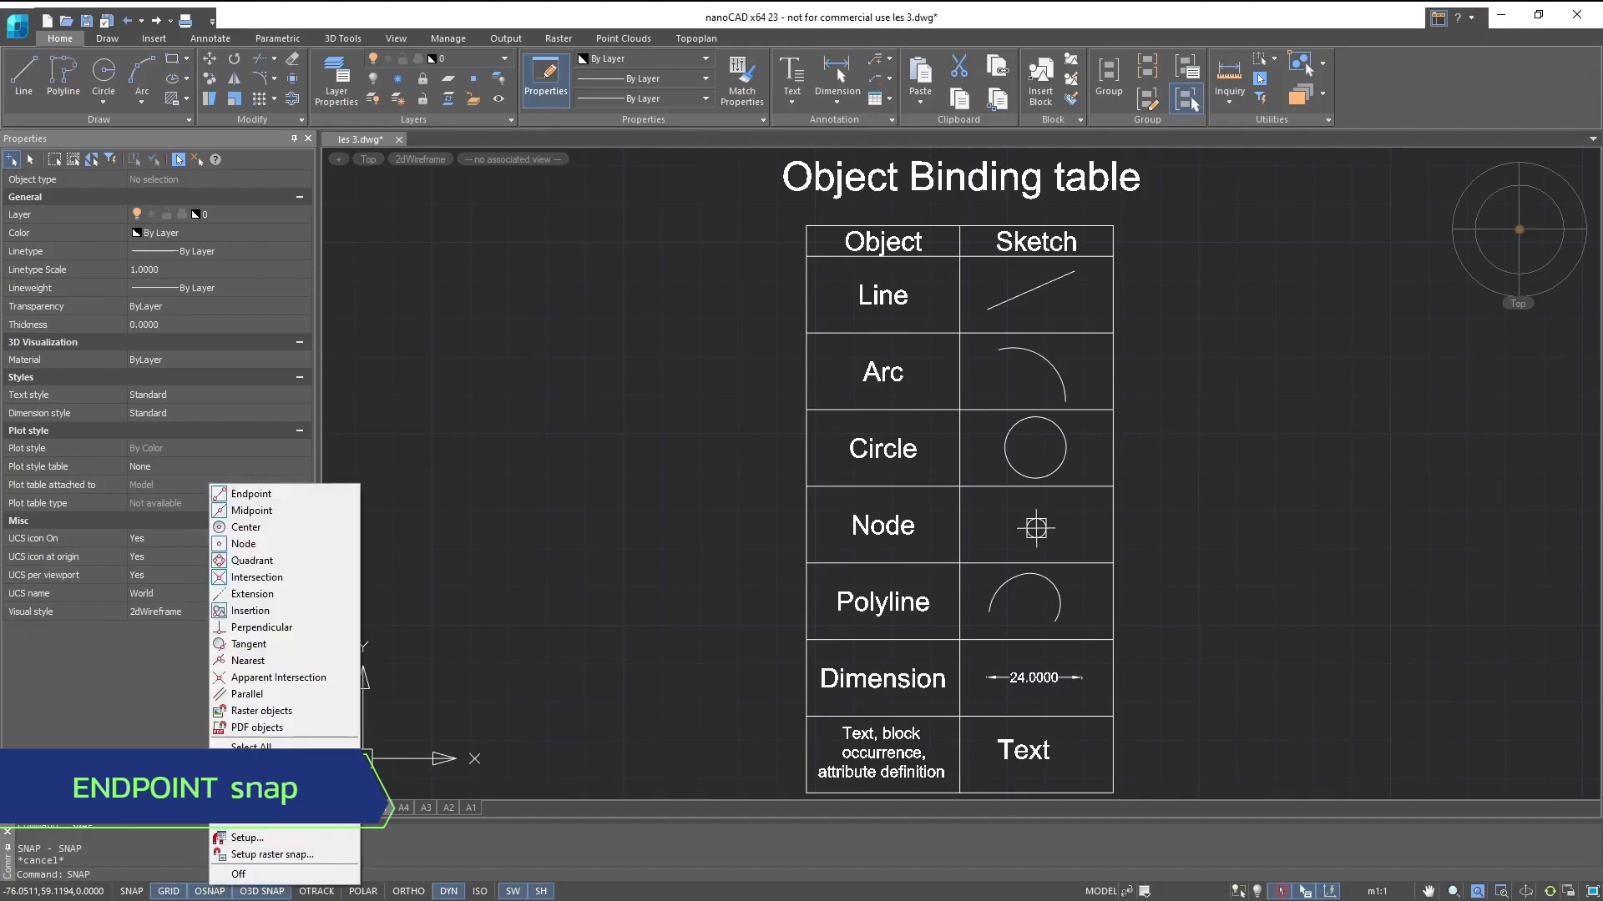
pyautogui.click(255, 764)
pyautogui.click(250, 493)
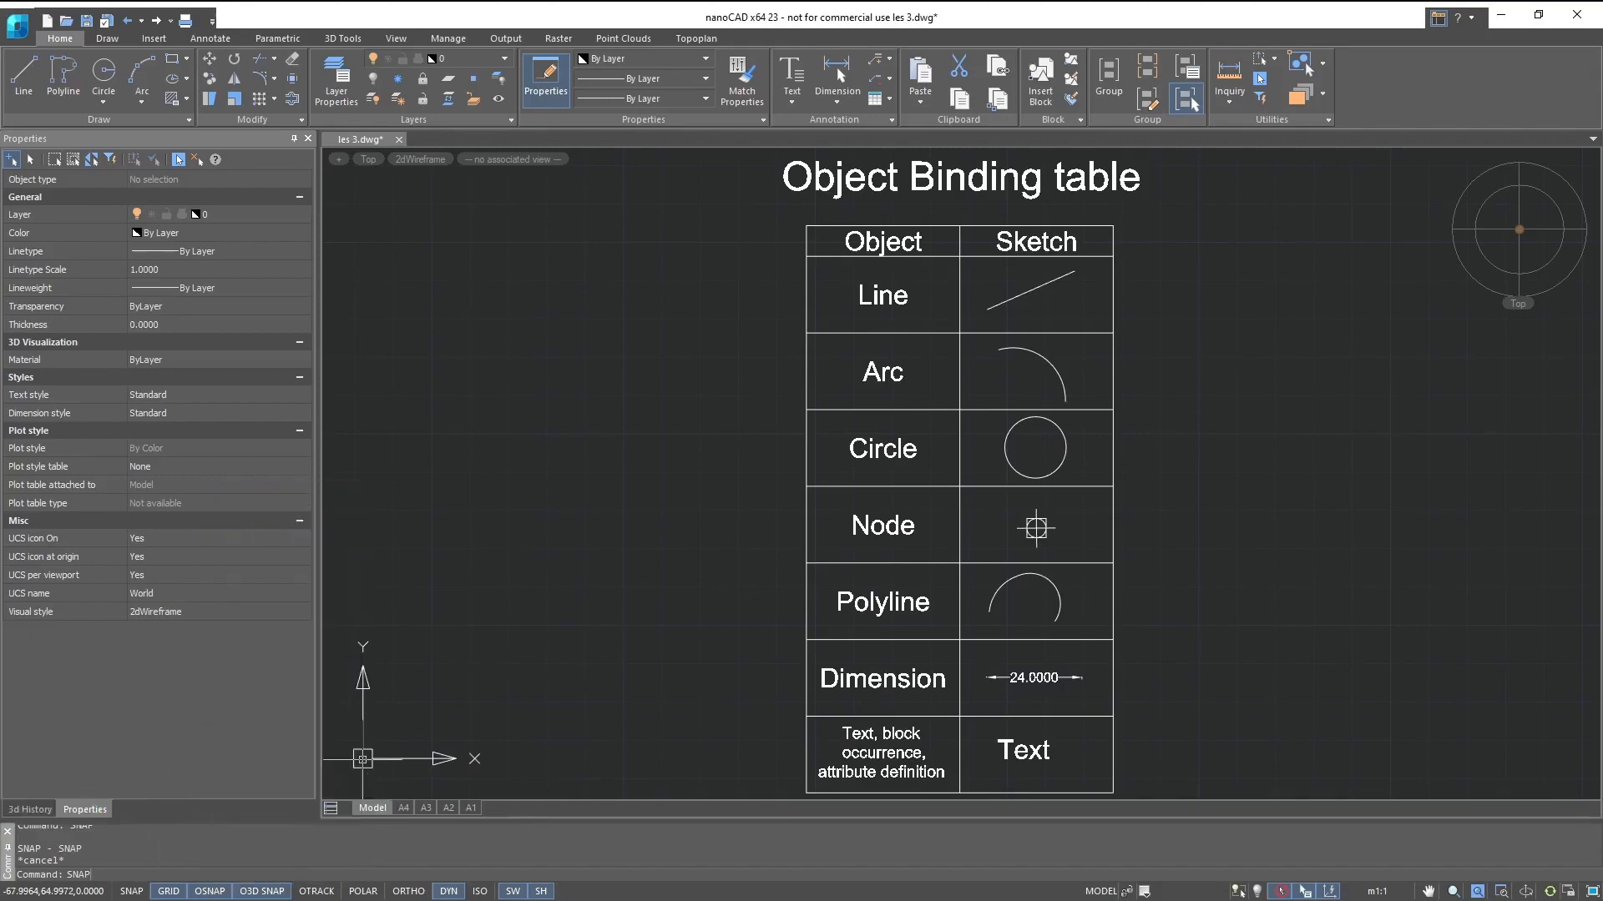
# - With the Line command active, examine the Endpoint snap points on the sample line, arc, circle, node, polyline, dimension and text
pyautogui.click(23, 75)
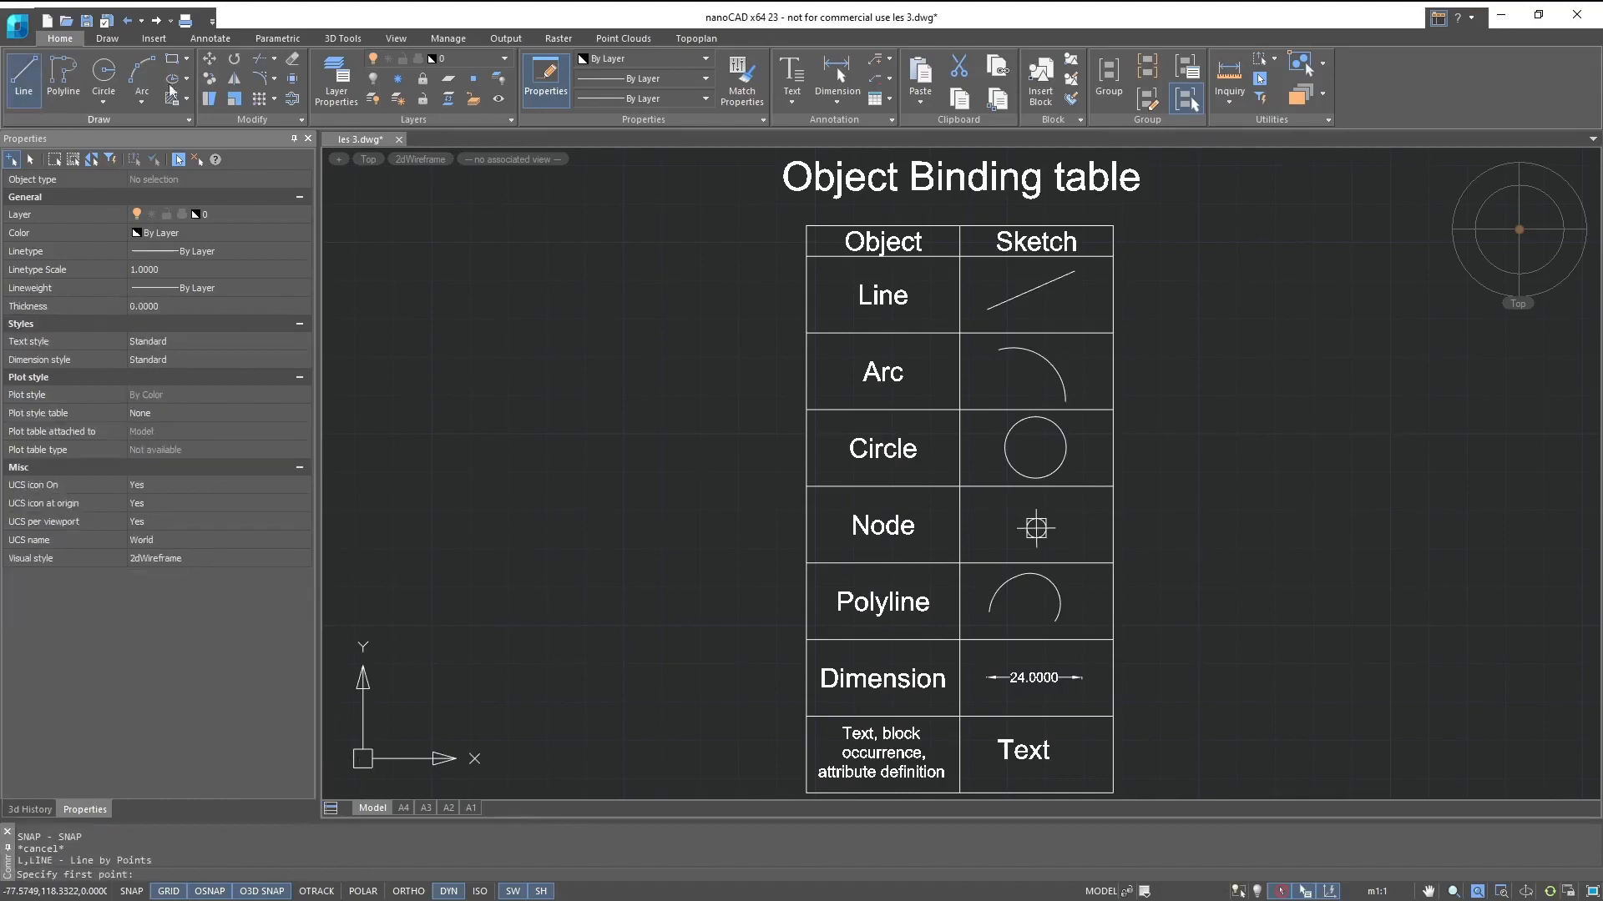
pyautogui.scroll(2, 985, 281)
pyautogui.scroll(3, 985, 282)
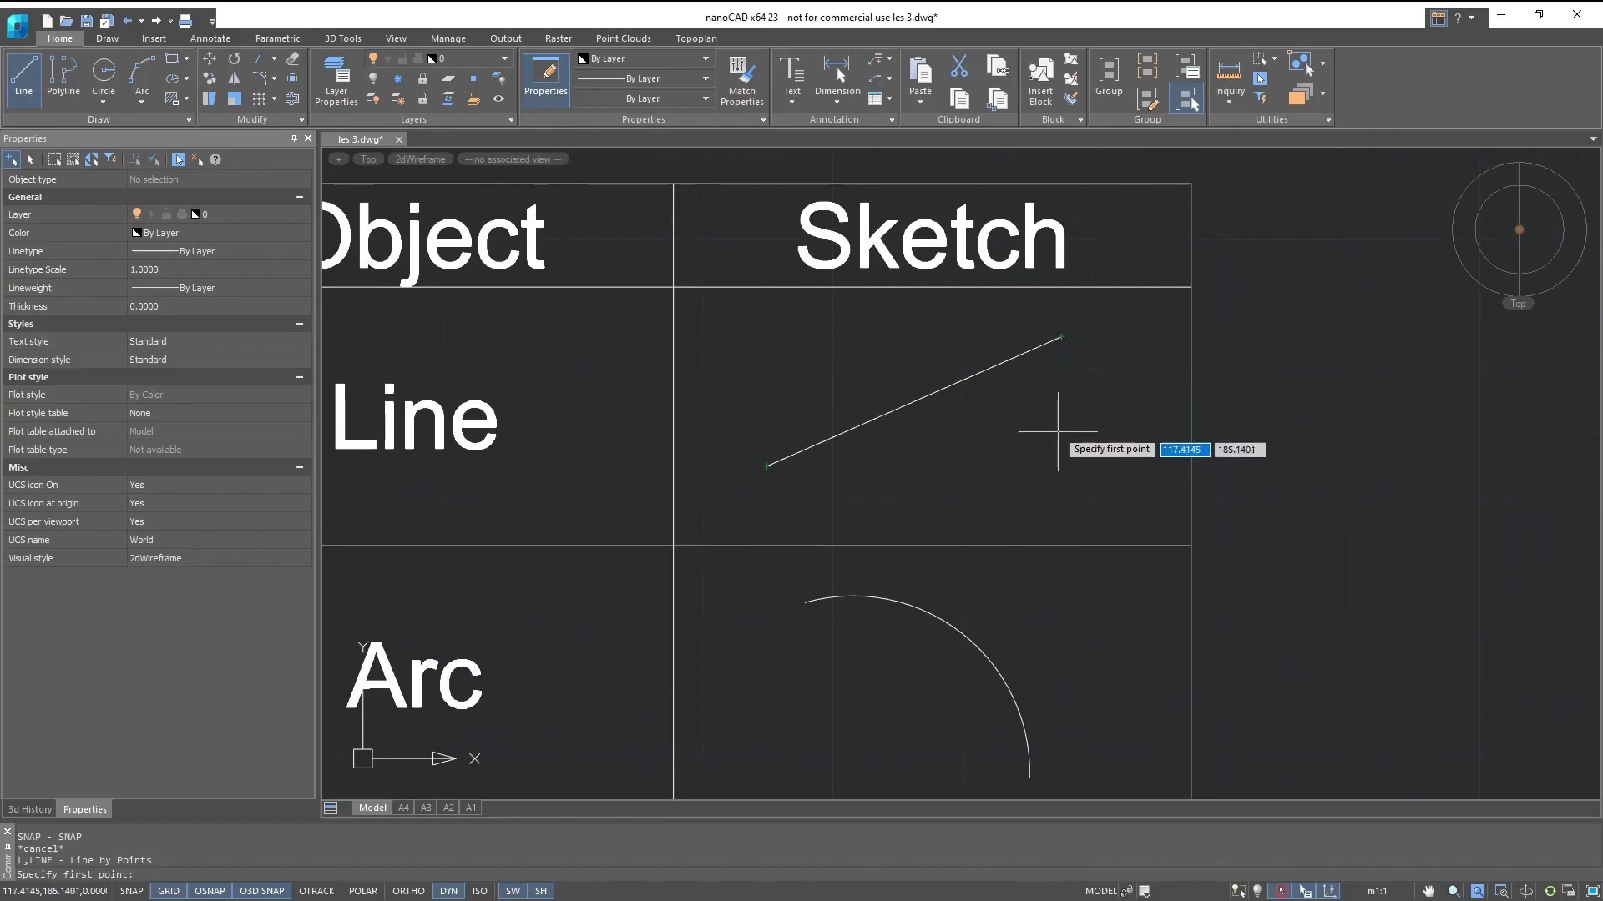
pyautogui.moveTo(1057, 421); pyautogui.dragTo(1044, 185, button='middle')
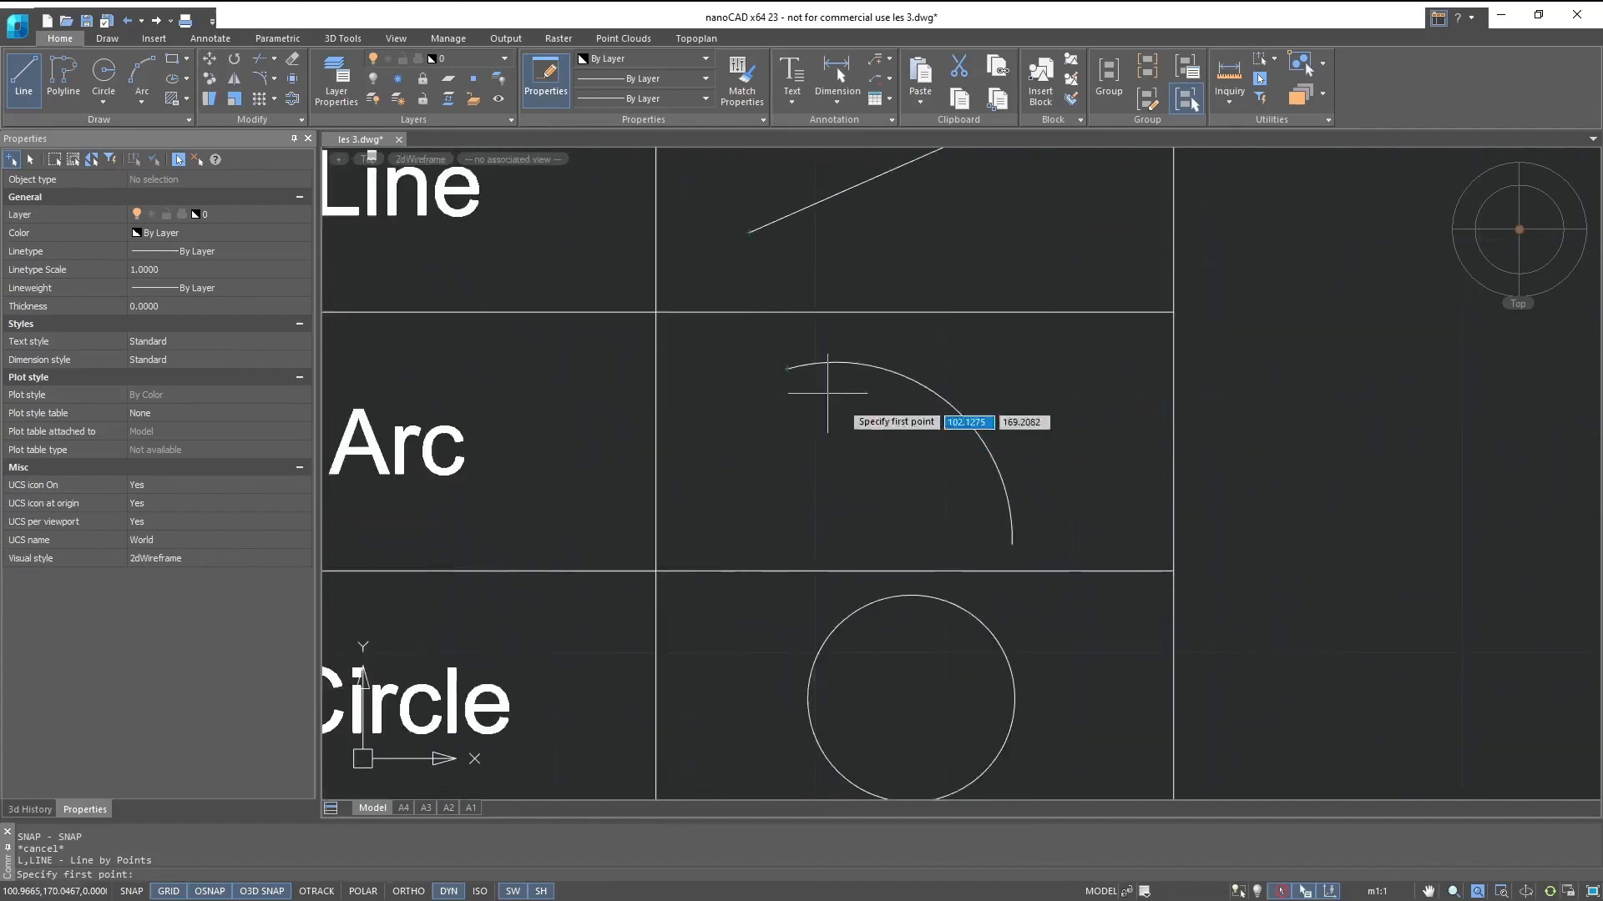
pyautogui.moveTo(878, 483); pyautogui.dragTo(849, 186, button='middle')
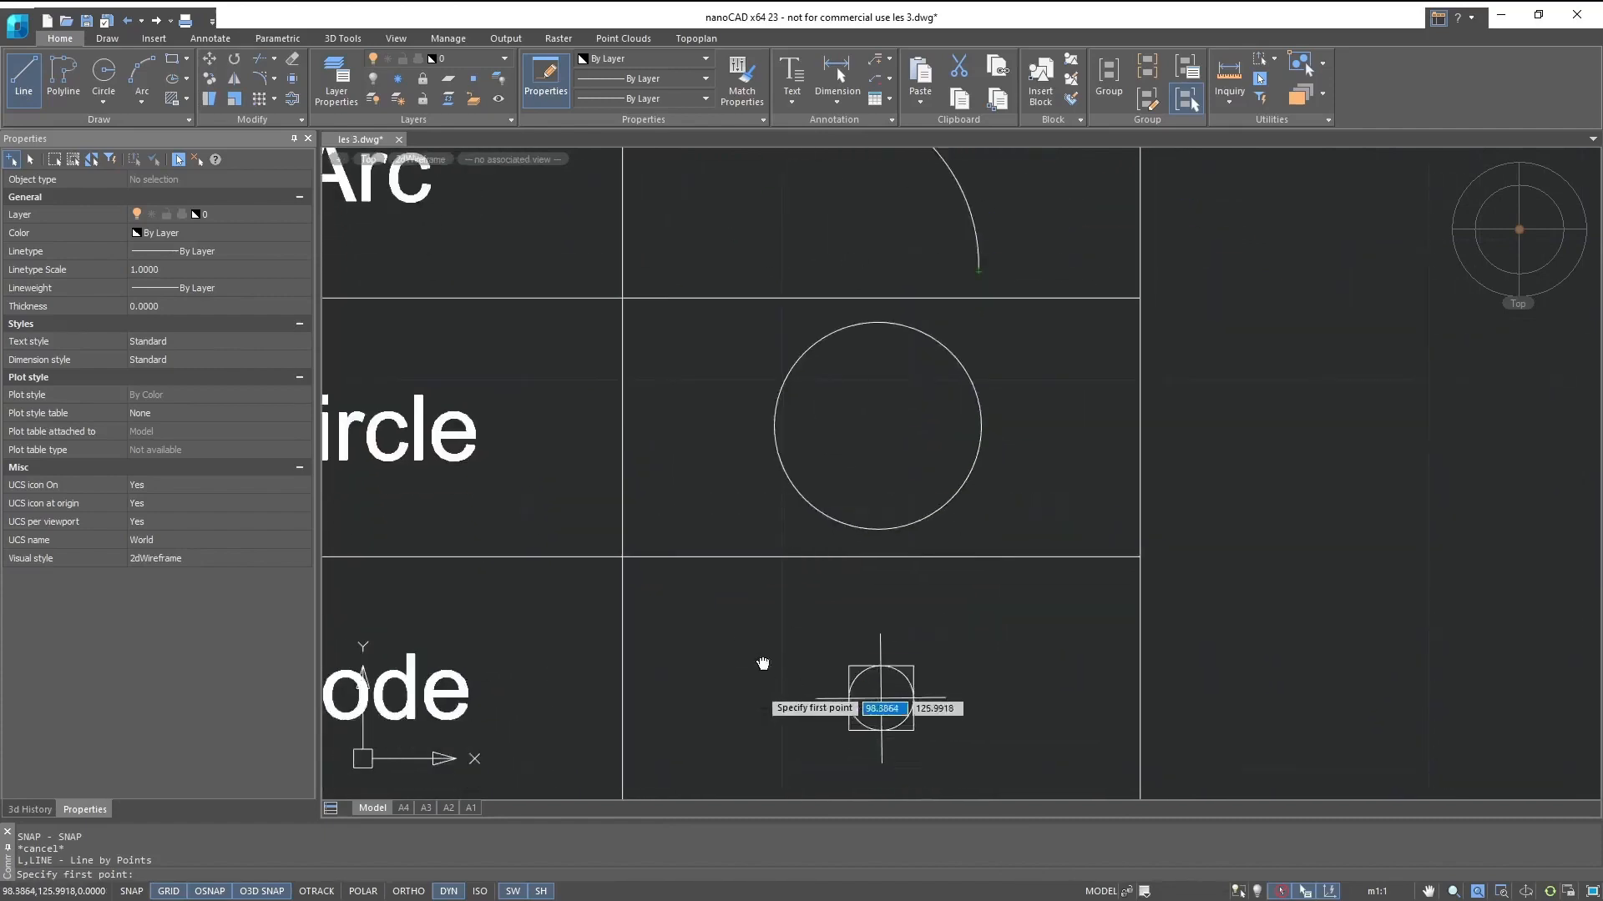
pyautogui.moveTo(877, 691); pyautogui.dragTo(853, 342, button='middle')
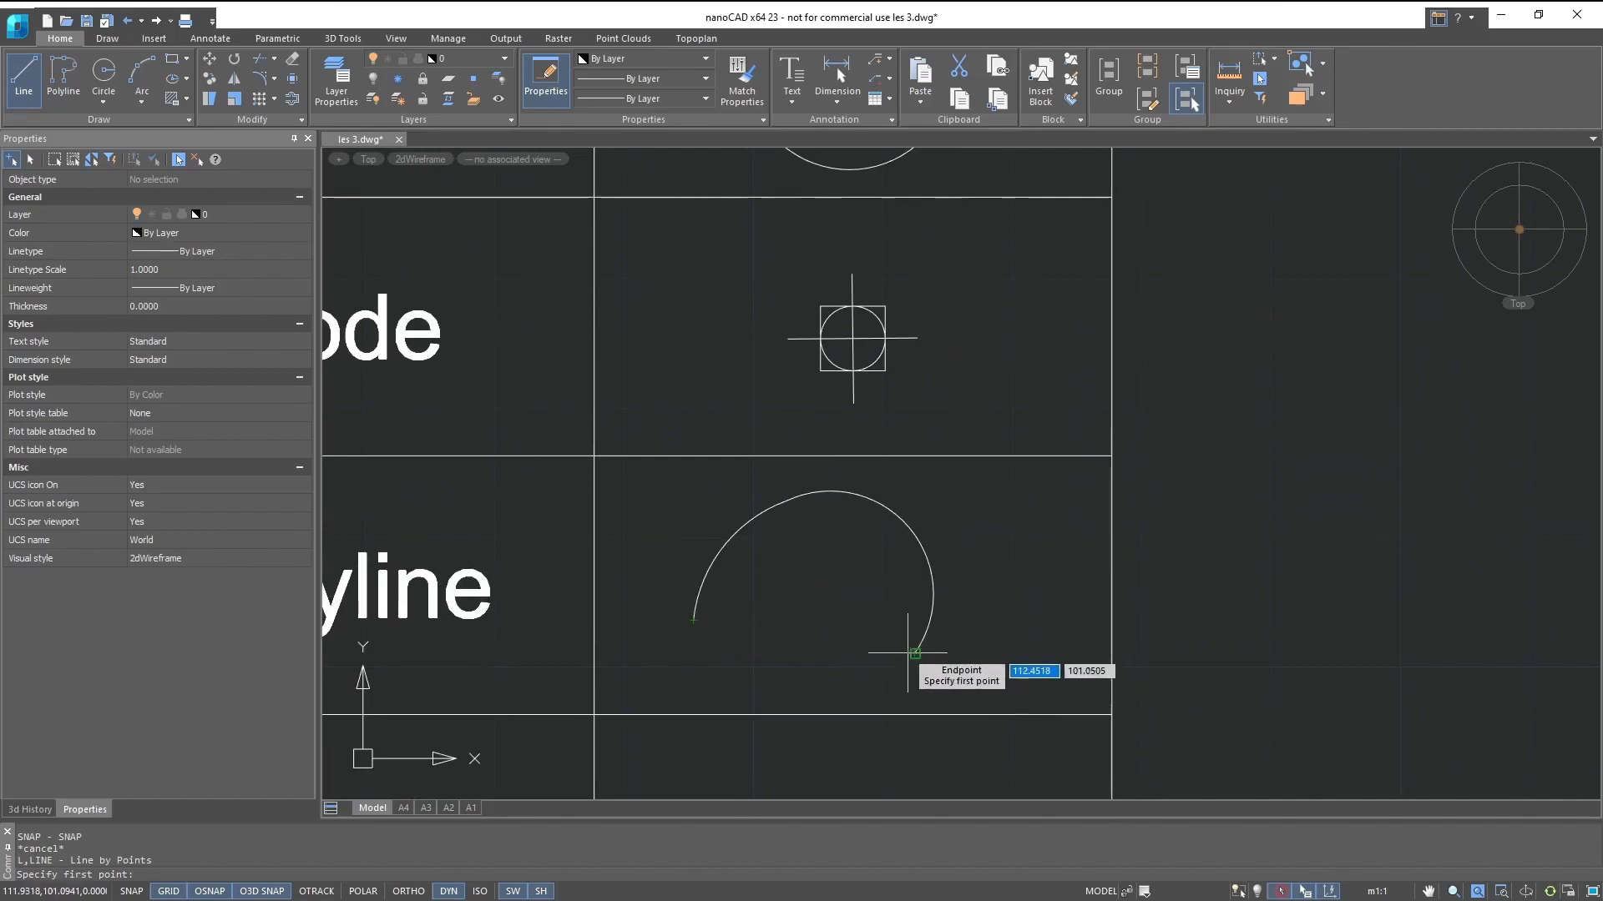
pyautogui.moveTo(857, 718); pyautogui.dragTo(816, 359, button='middle')
pyautogui.moveTo(793, 687); pyautogui.dragTo(786, 526, button='middle')
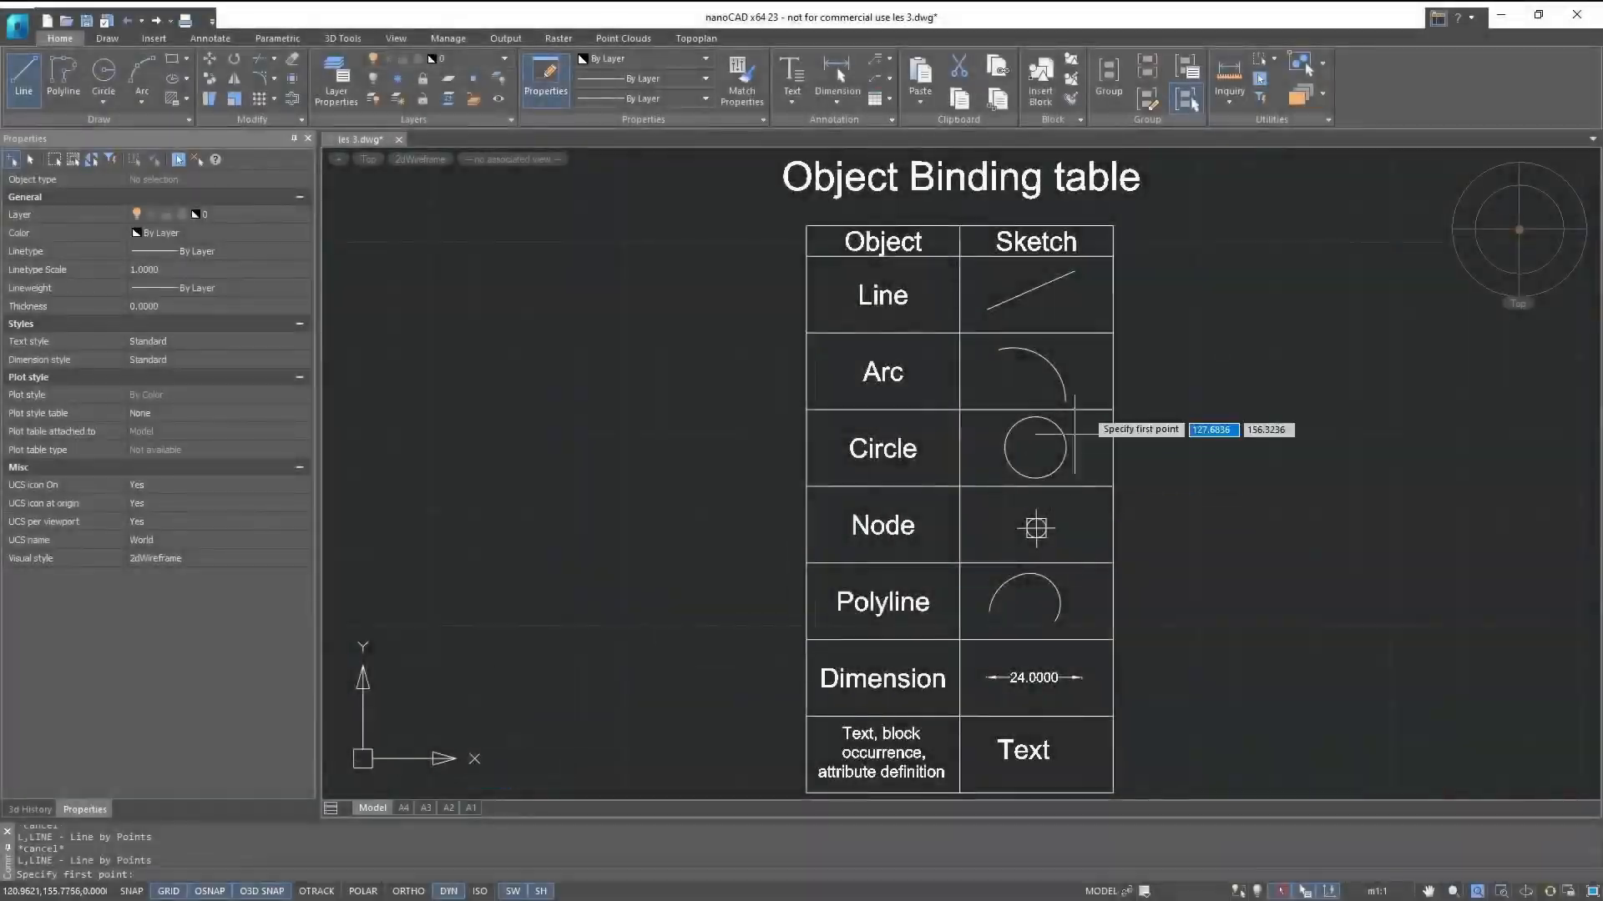
pyautogui.scroll(3, 1087, 342)
pyautogui.moveTo(996, 316); pyautogui.dragTo(948, 585, button='middle')
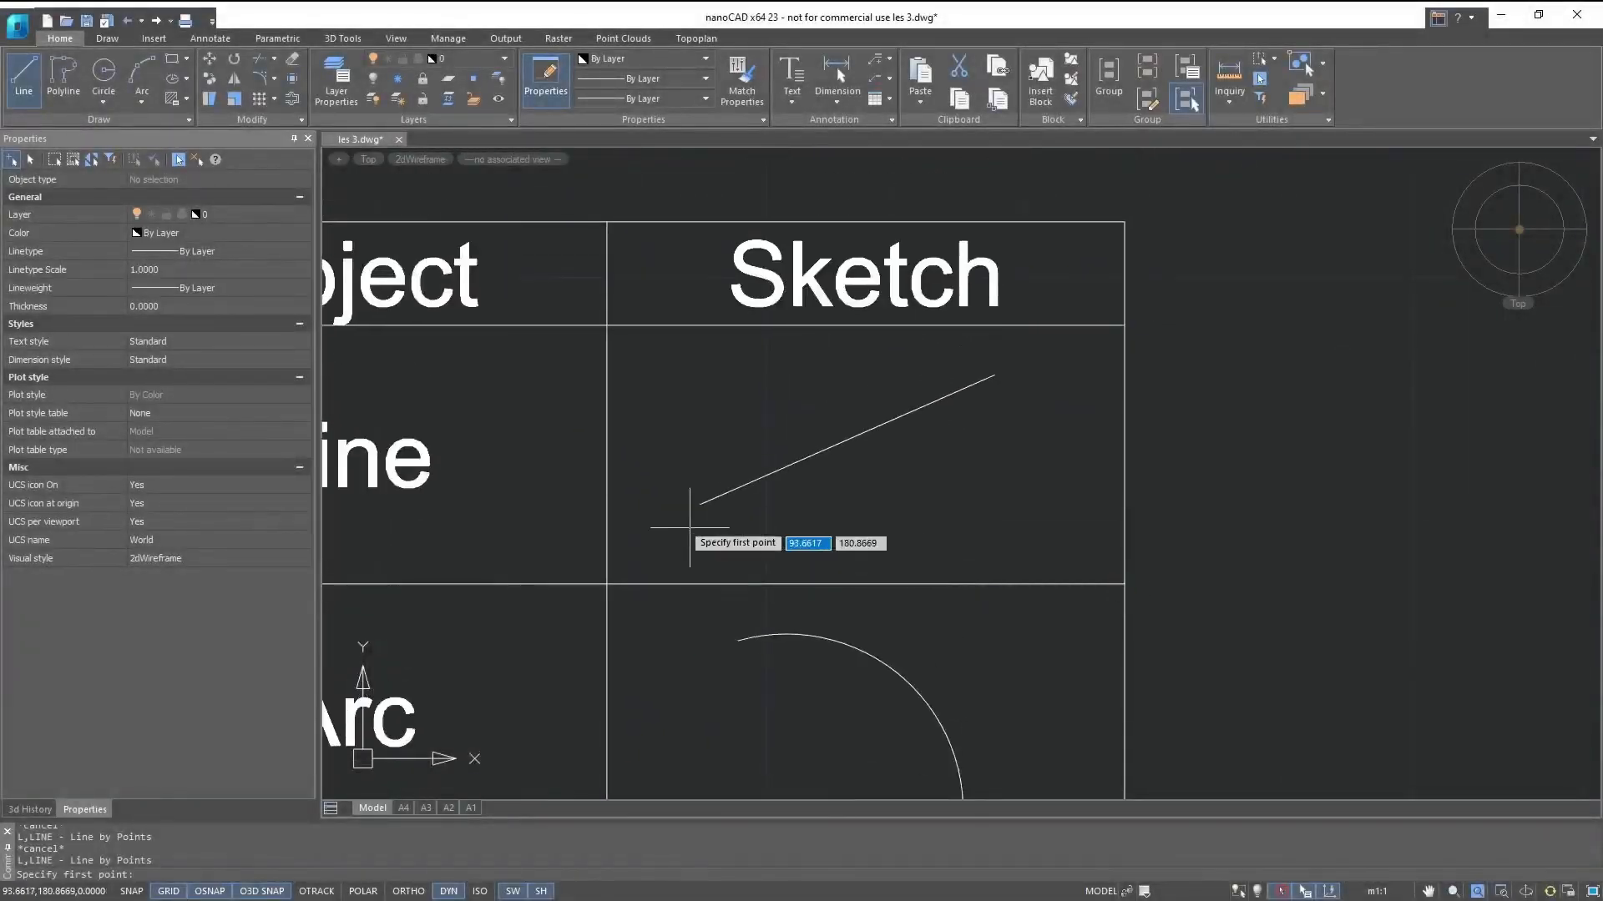
# - Draw a line from the sample line's lower endpoint about 11.35 units at 113°, then on to its upper endpoint, forming a triangle
pyautogui.click(700, 505)
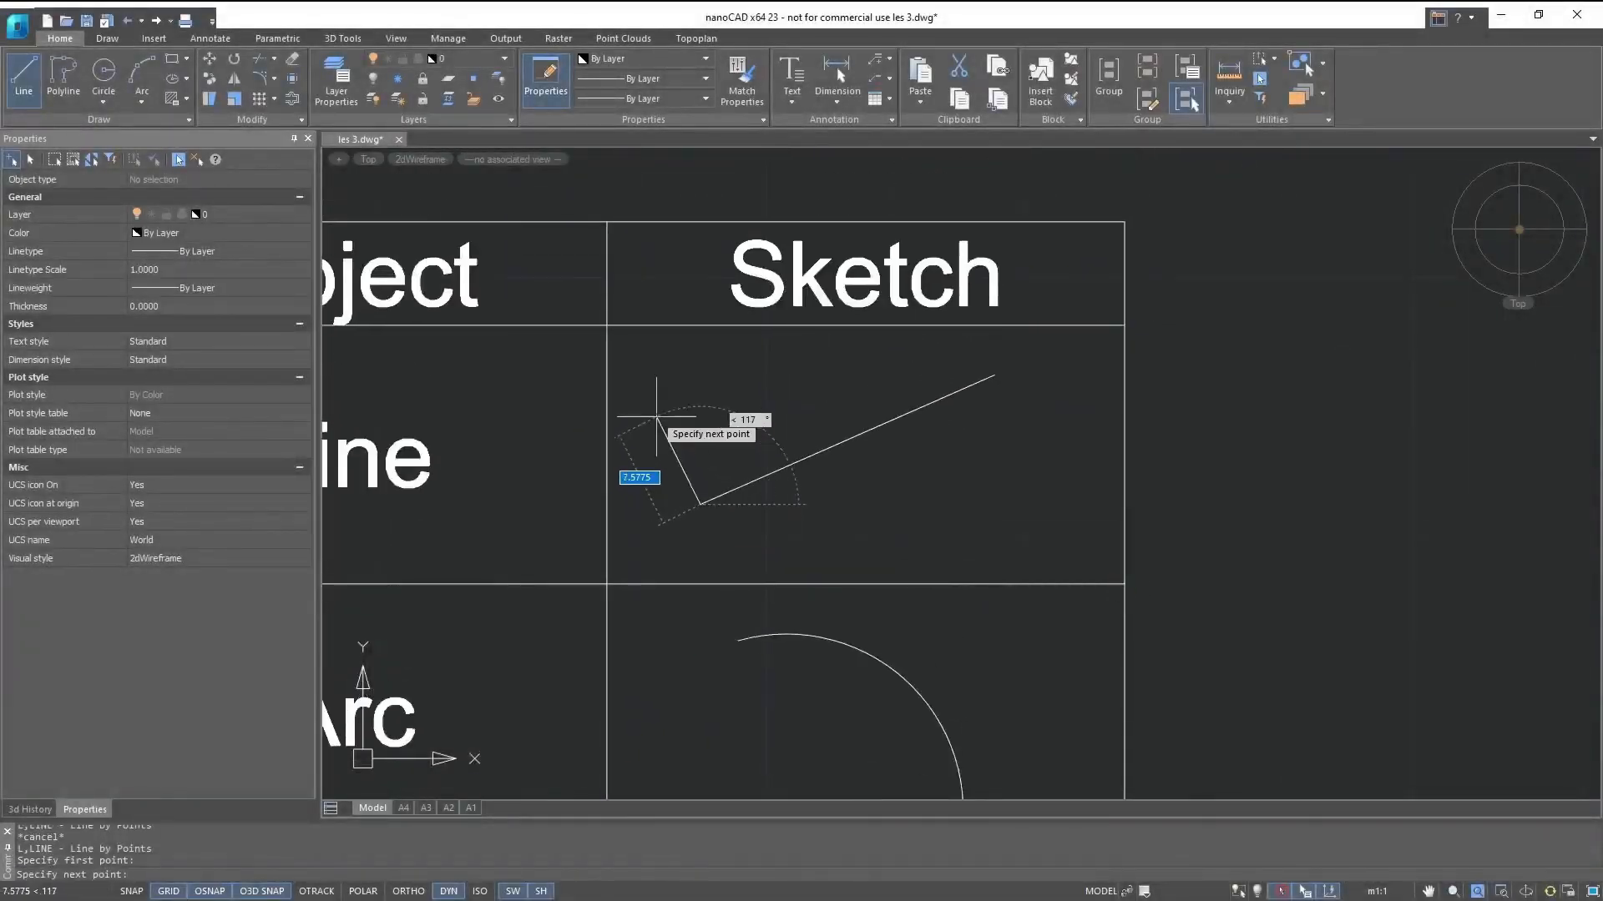
pyautogui.click(643, 369)
pyautogui.click(995, 375)
pyautogui.press('Escape')
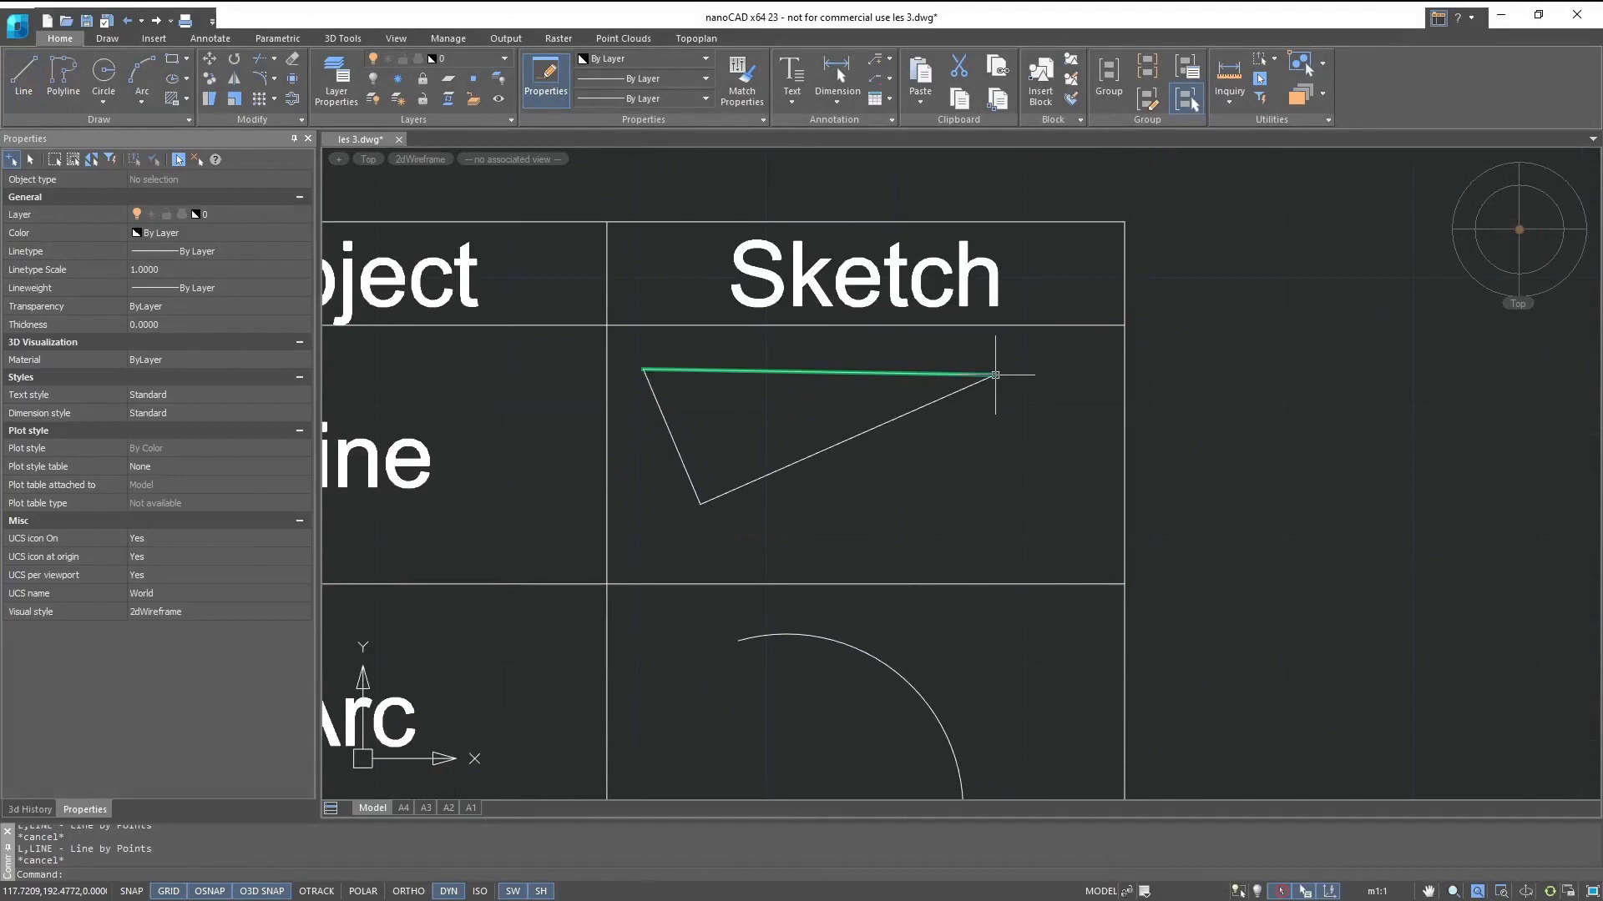
# - Switch the active object snap from Endpoint to Midpoint and start a line
pyautogui.rightClick(209, 891)
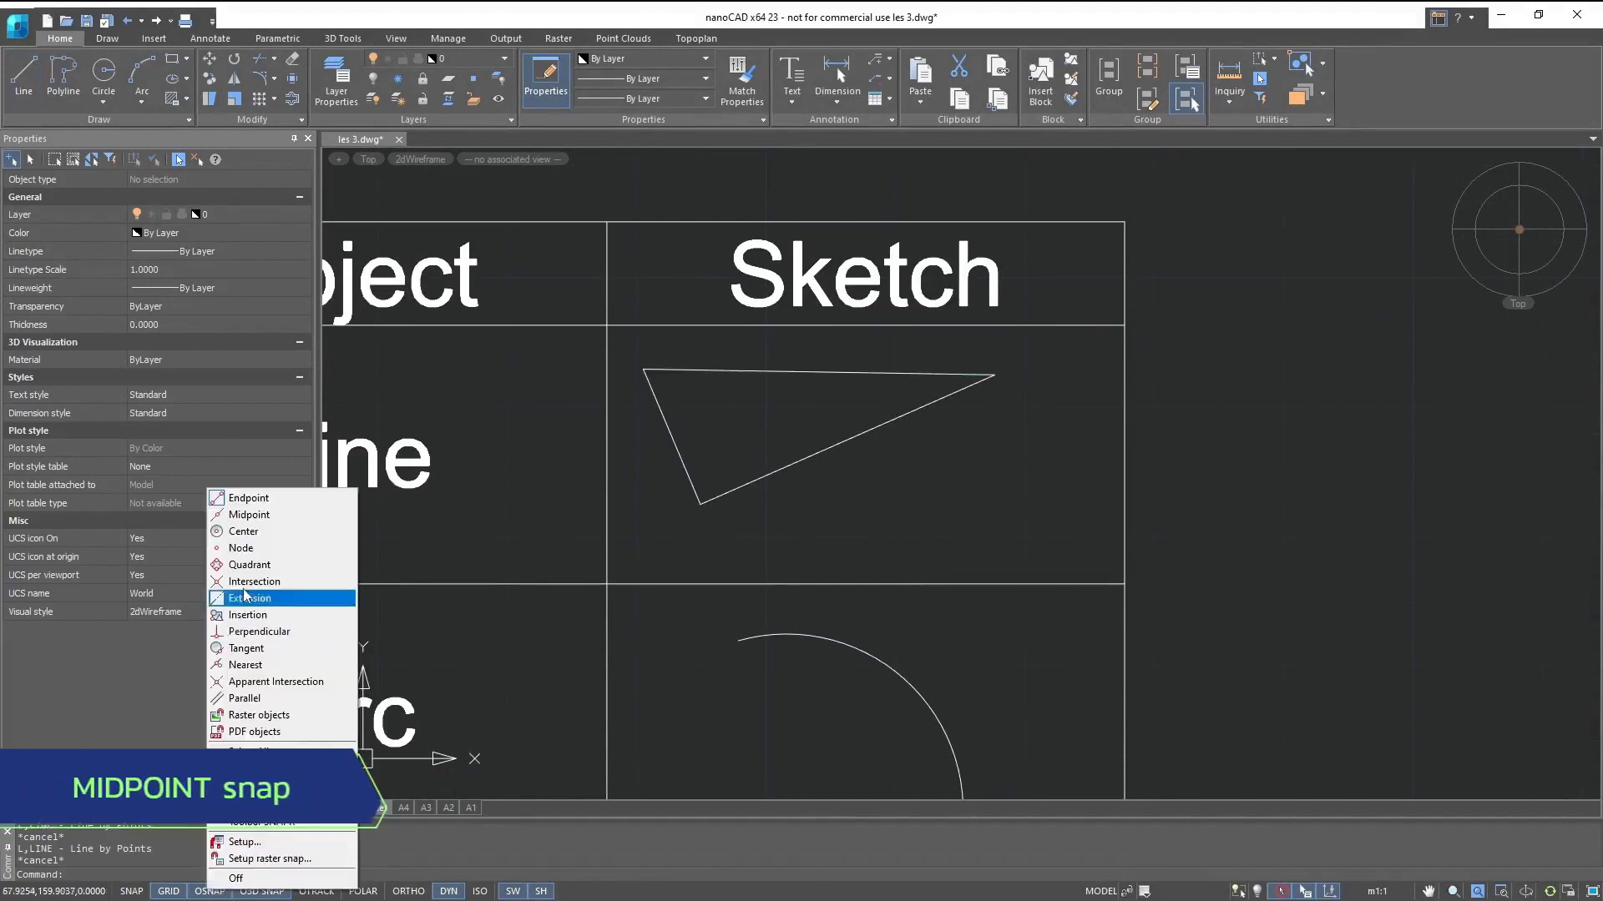
pyautogui.click(249, 515)
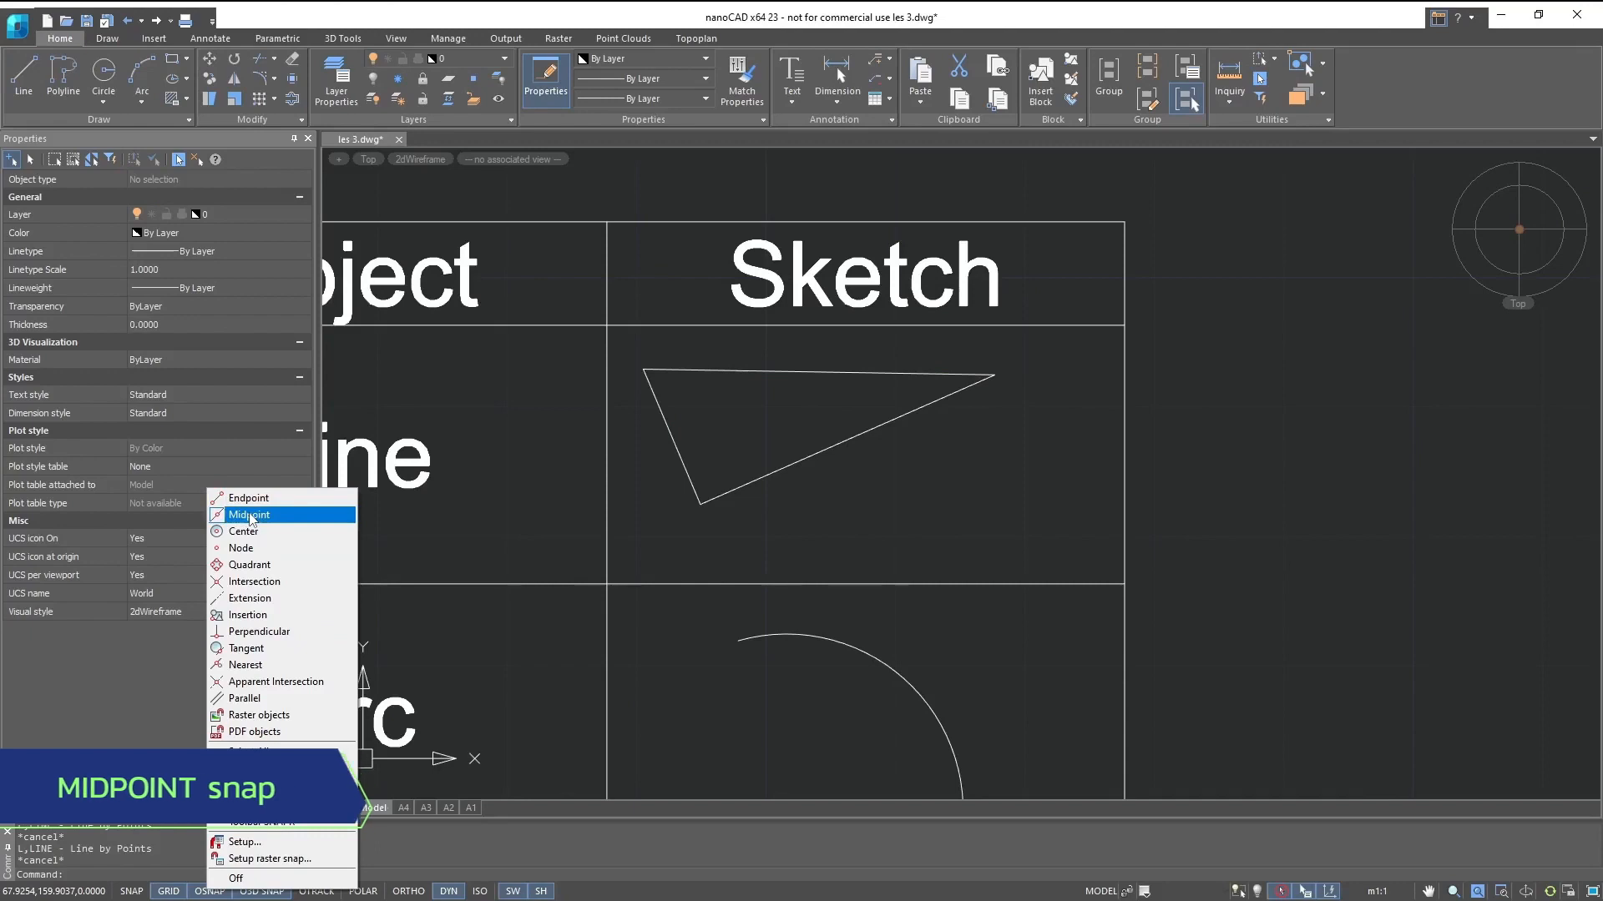
pyautogui.click(20, 65)
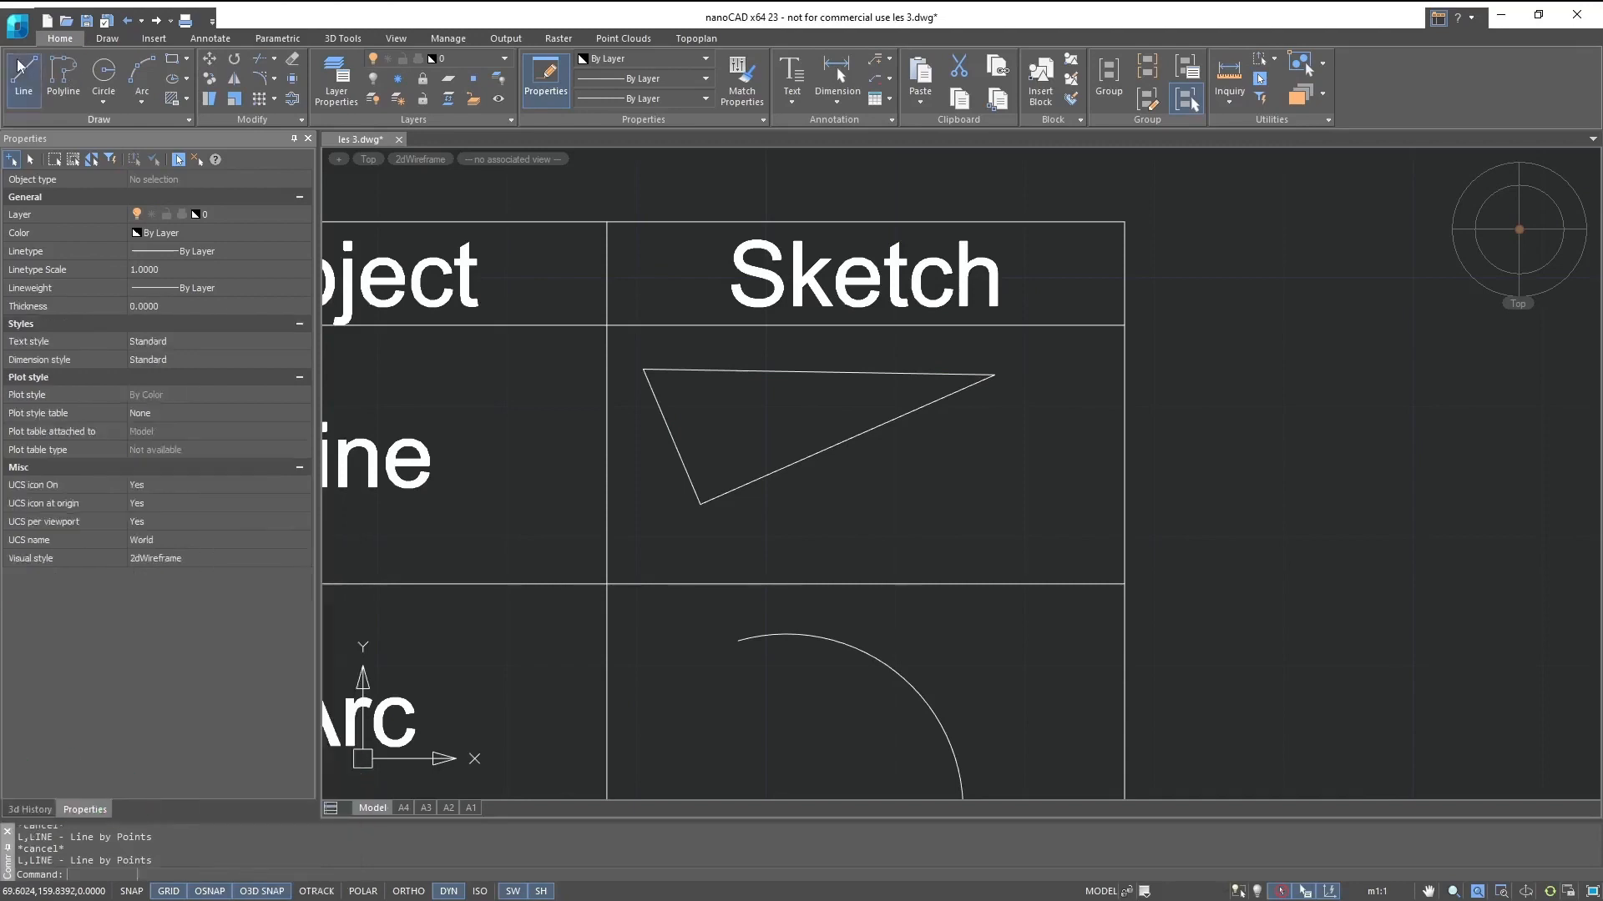
pyautogui.click(27, 95)
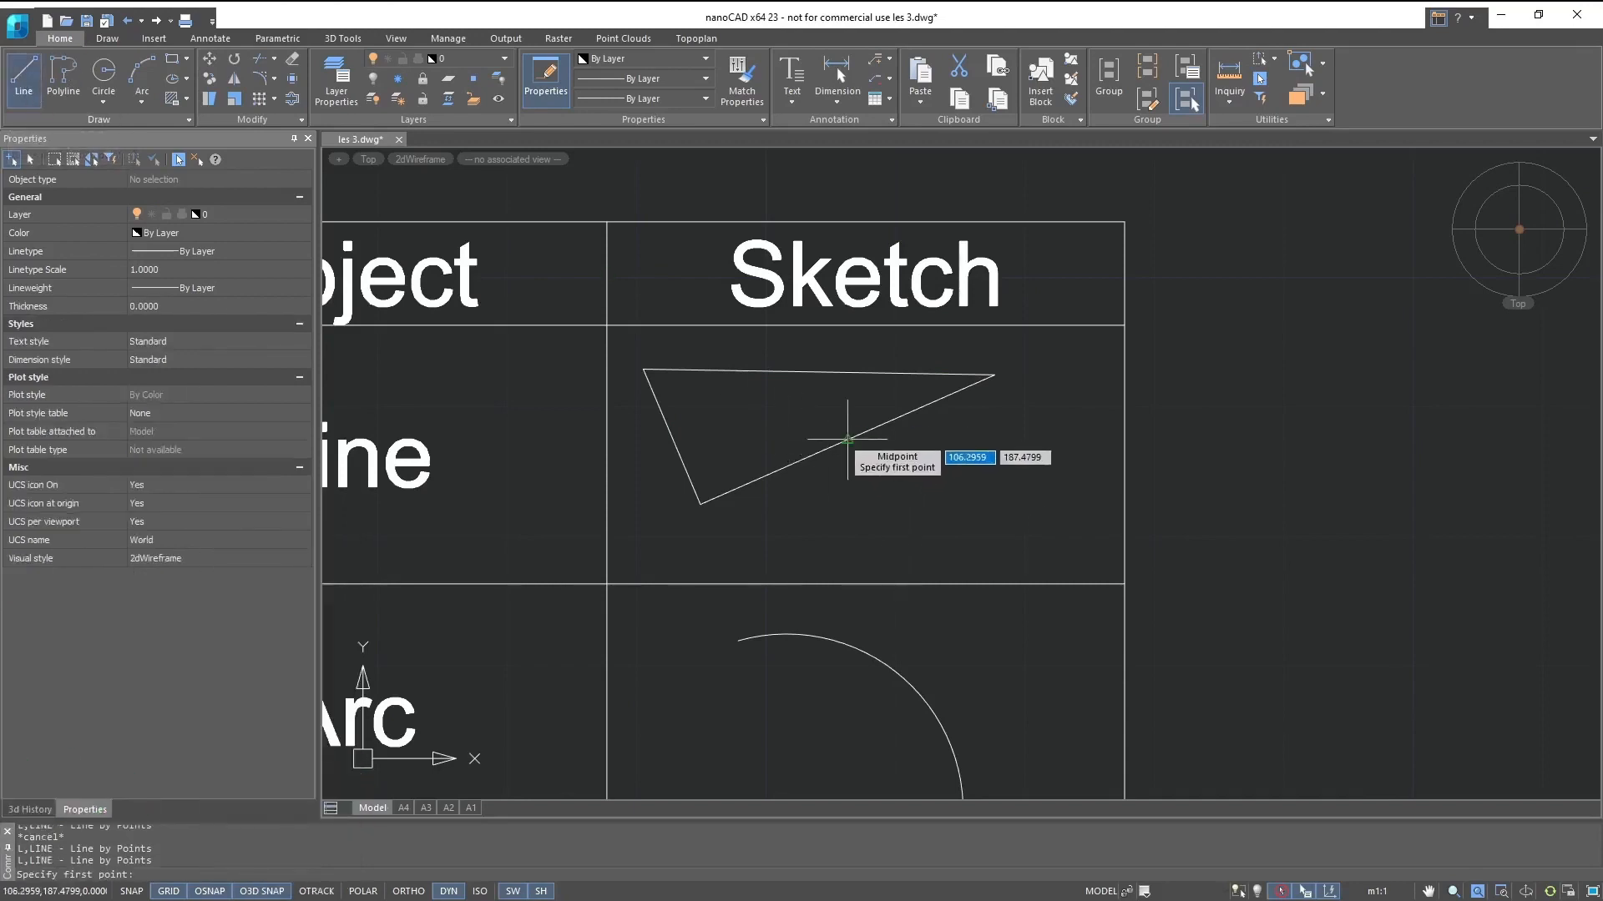
# - Examine where the Midpoint snap applies on the triangle sides, arc, circle, node, polyline, dimension and text
pyautogui.press('alt')
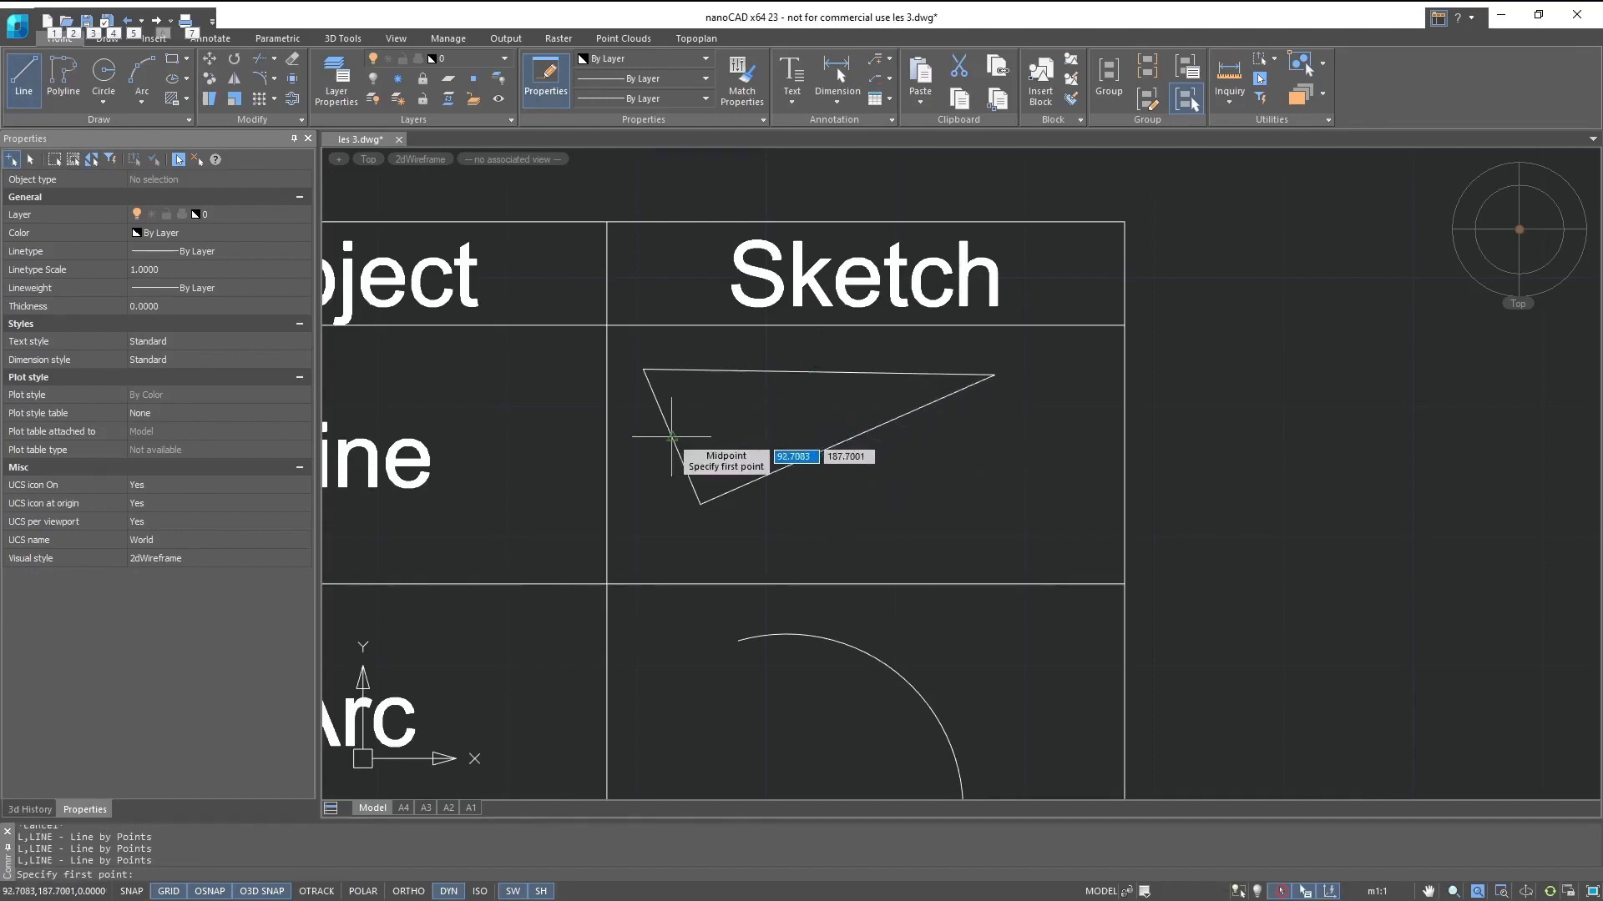
pyautogui.moveTo(672, 437); pyautogui.dragTo(585, 153, button='middle')
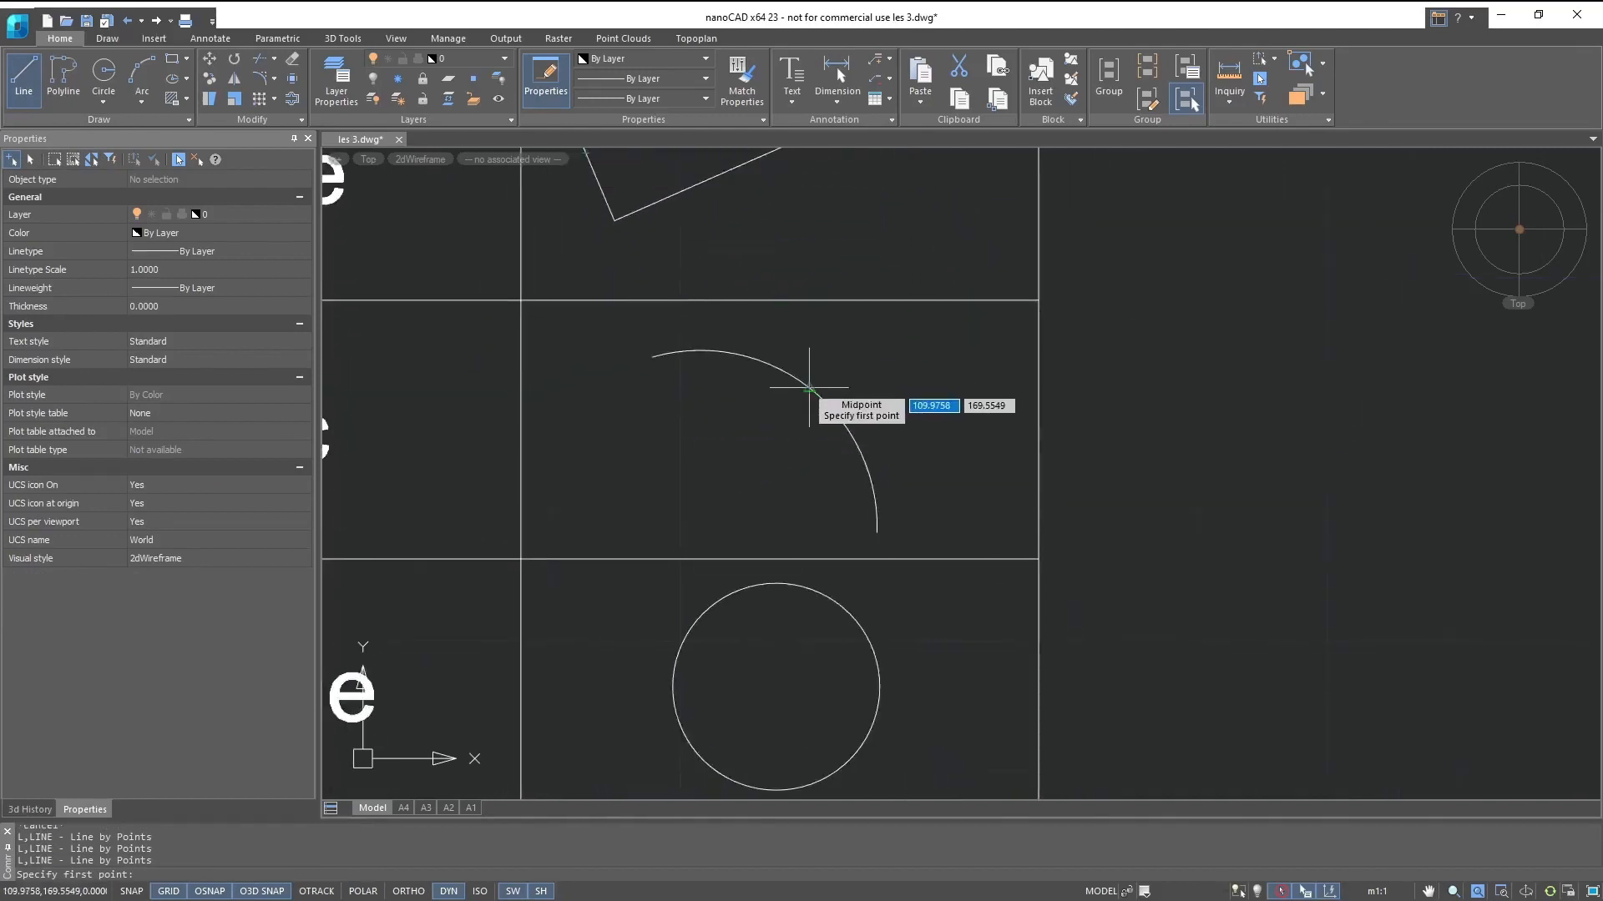
pyautogui.moveTo(908, 605); pyautogui.dragTo(873, 375, button='middle')
pyautogui.moveTo(913, 478); pyautogui.dragTo(909, 442, button='middle')
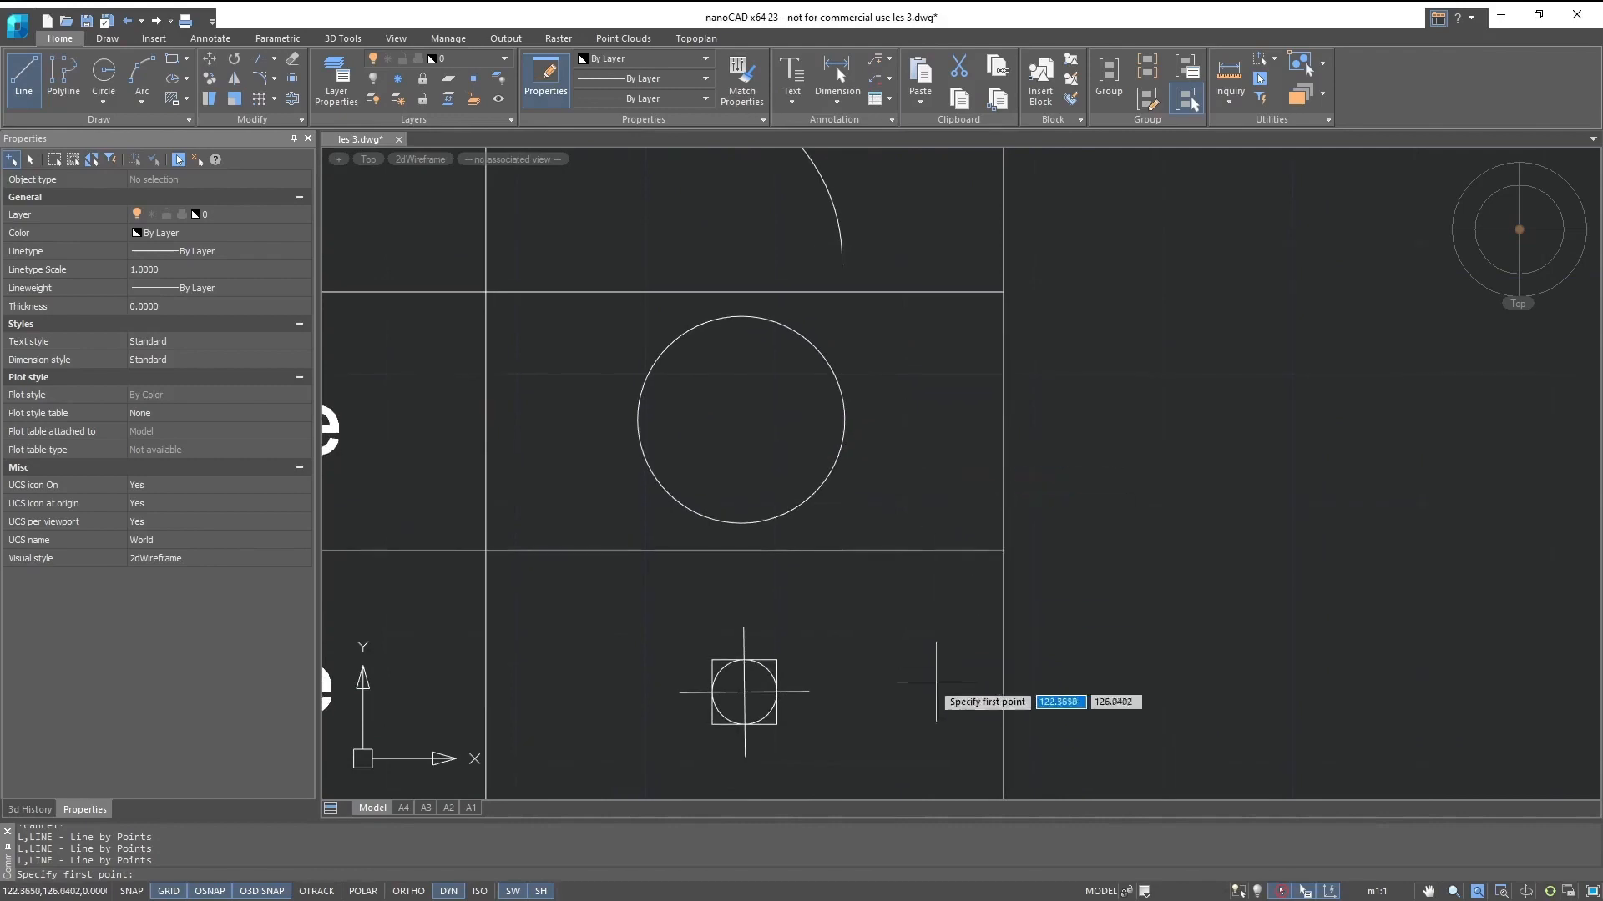
pyautogui.moveTo(935, 682); pyautogui.dragTo(1002, 508, button='middle')
pyautogui.moveTo(969, 561)
pyautogui.mouseDown(button='middle')
pyautogui.moveTo(968, 317)
pyautogui.moveTo(977, 476)
pyautogui.mouseUp(button='middle')
pyautogui.scroll(1, 716, 431)
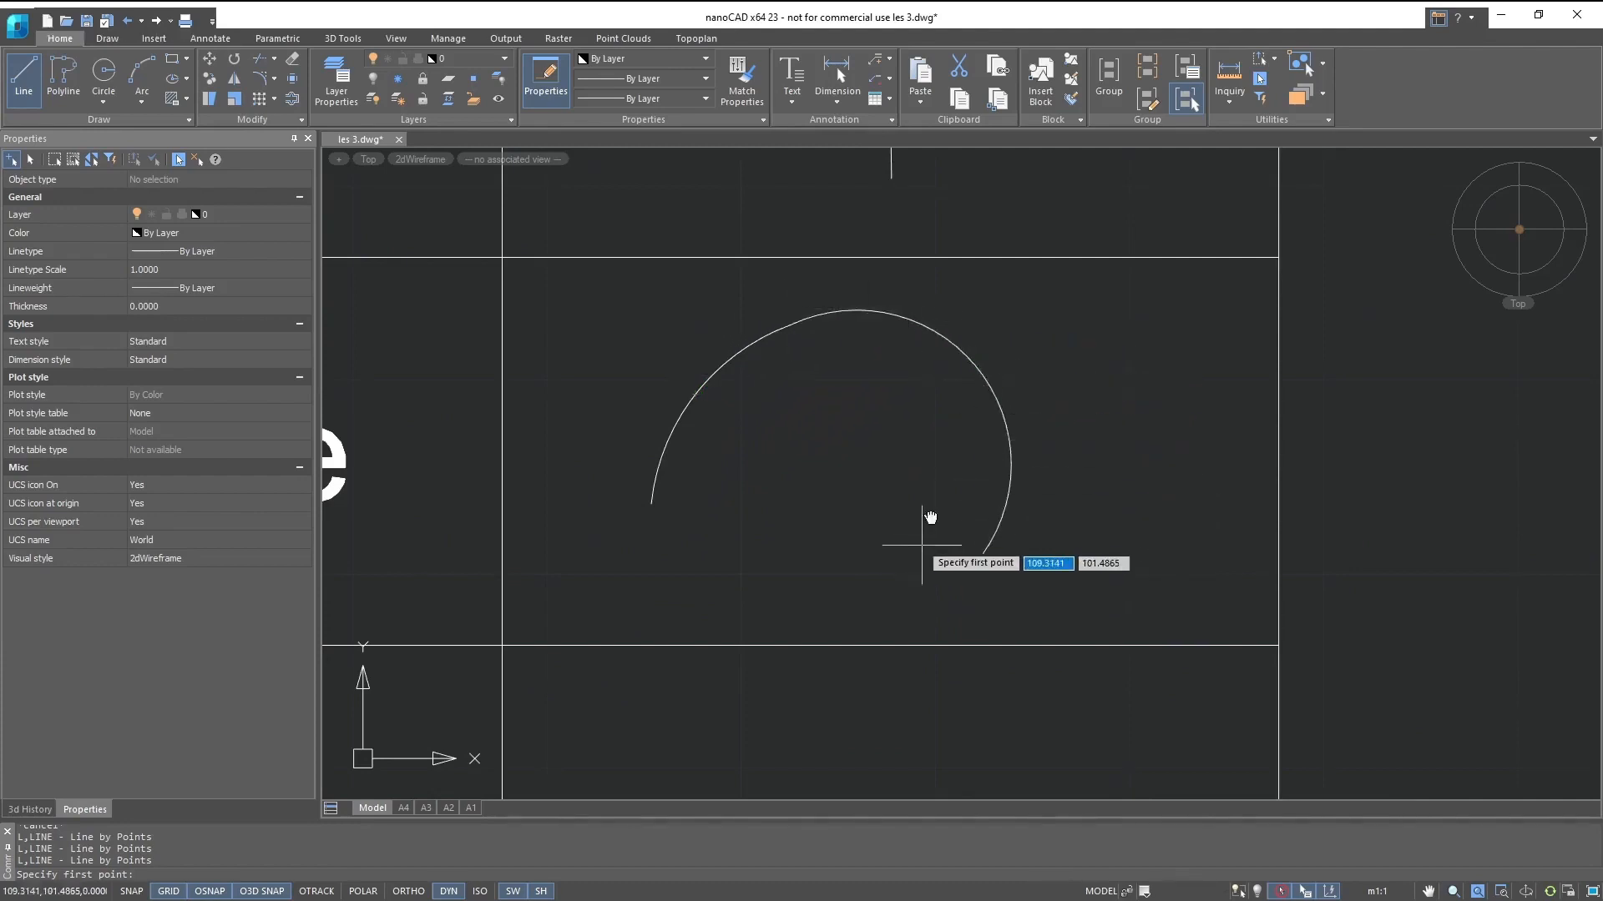
pyautogui.moveTo(922, 545); pyautogui.dragTo(973, 244, button='middle')
pyautogui.scroll(-2, 992, 412)
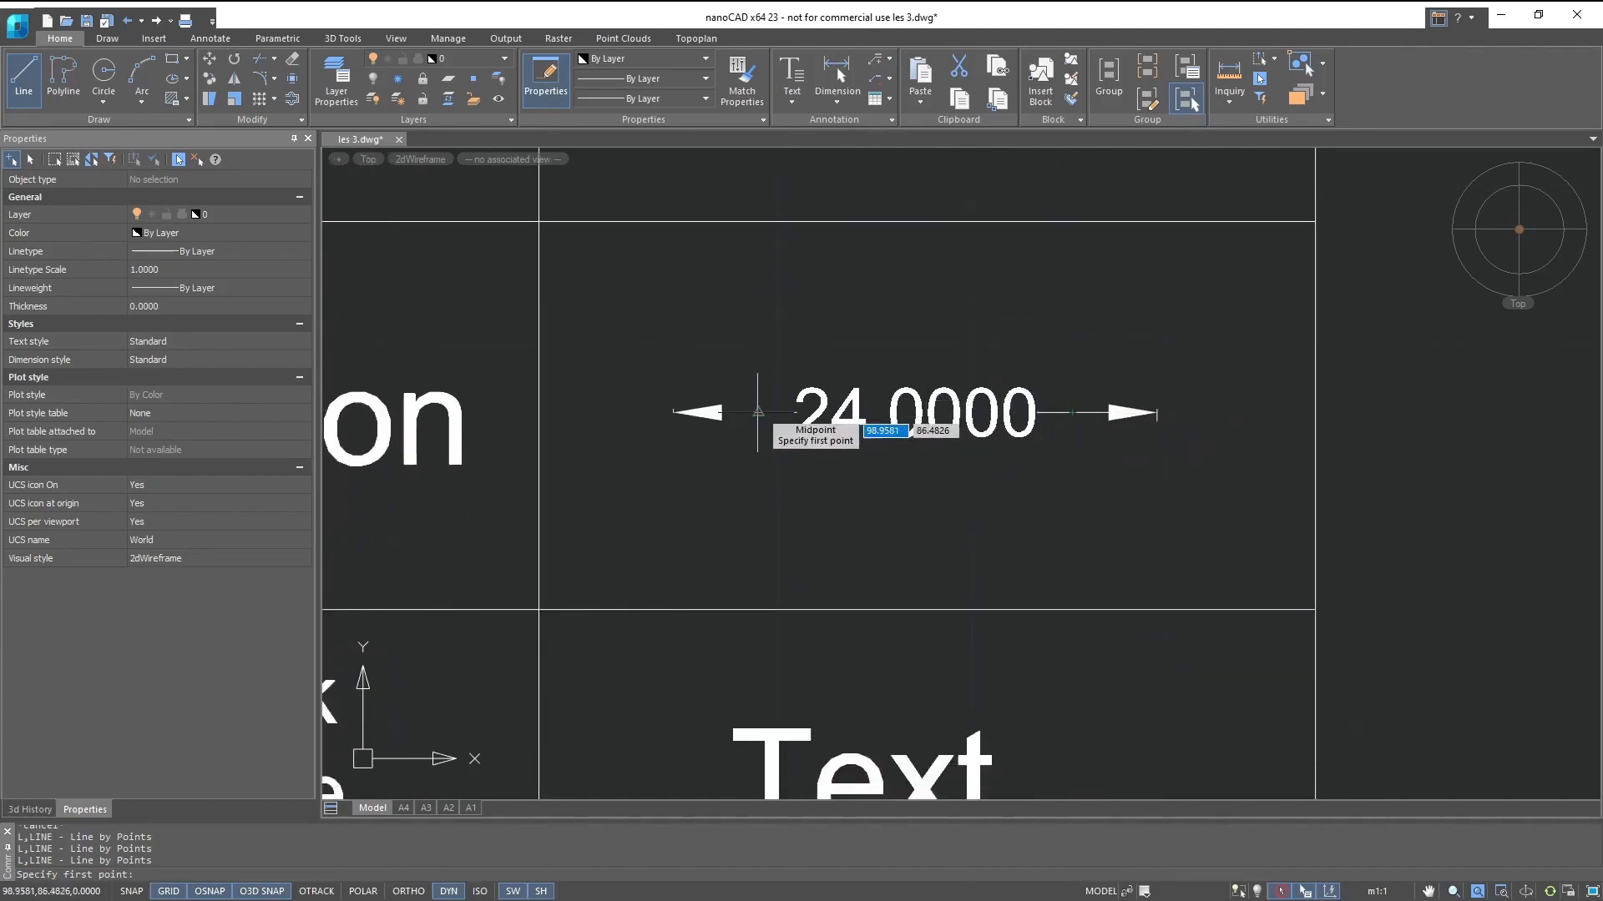
pyautogui.moveTo(745, 514); pyautogui.dragTo(755, 276, button='middle')
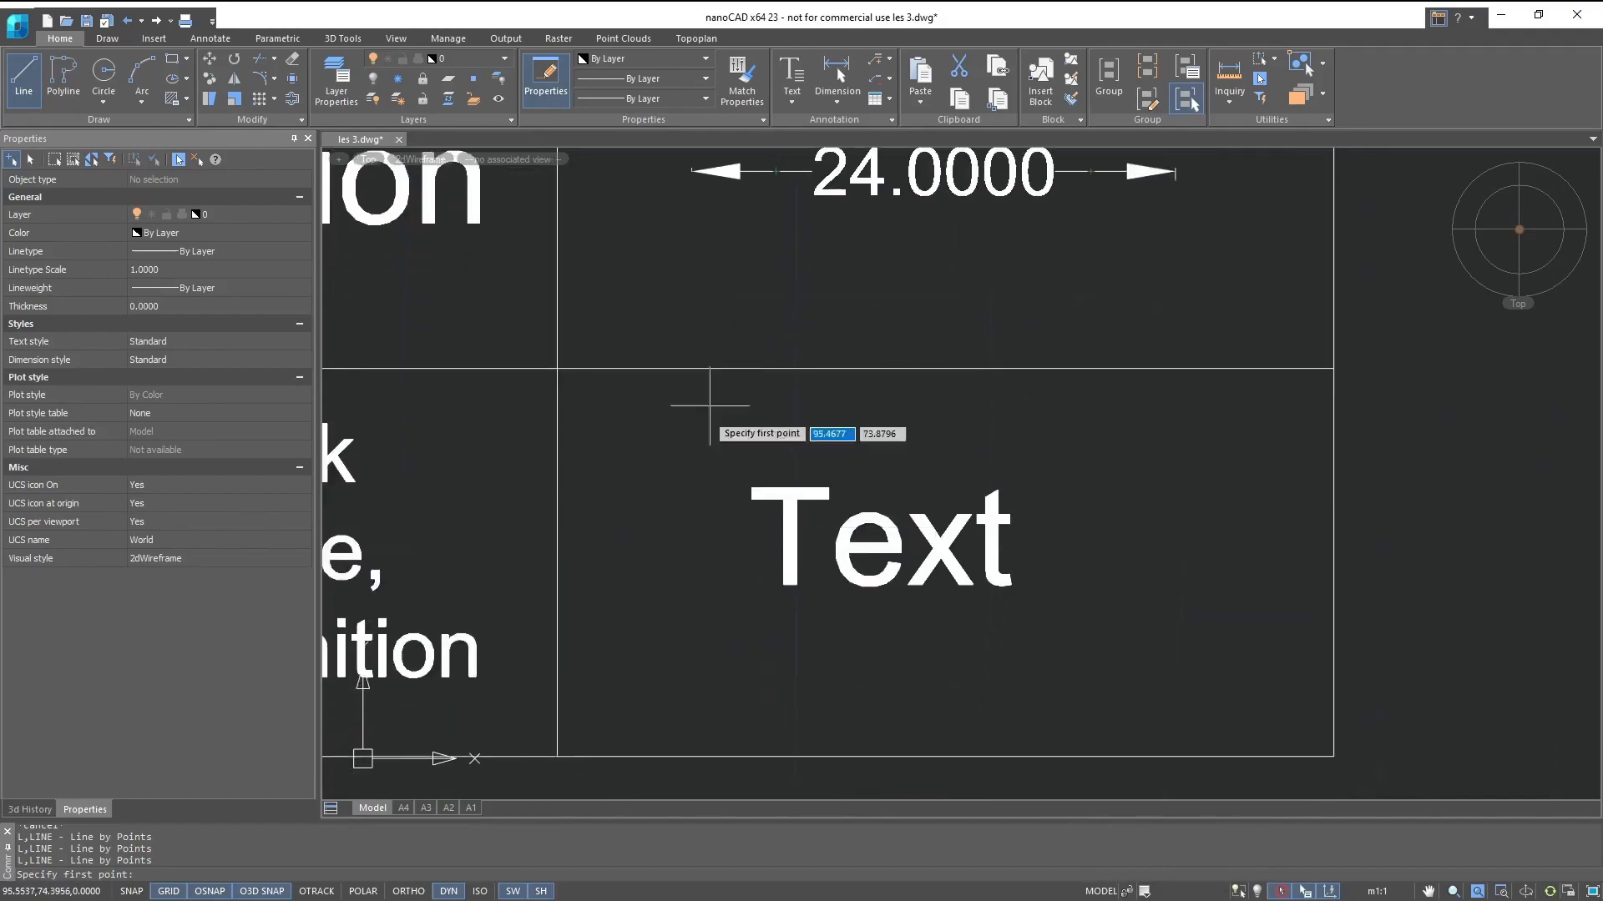
pyautogui.moveTo(719, 607); pyautogui.dragTo(713, 592, button='middle')
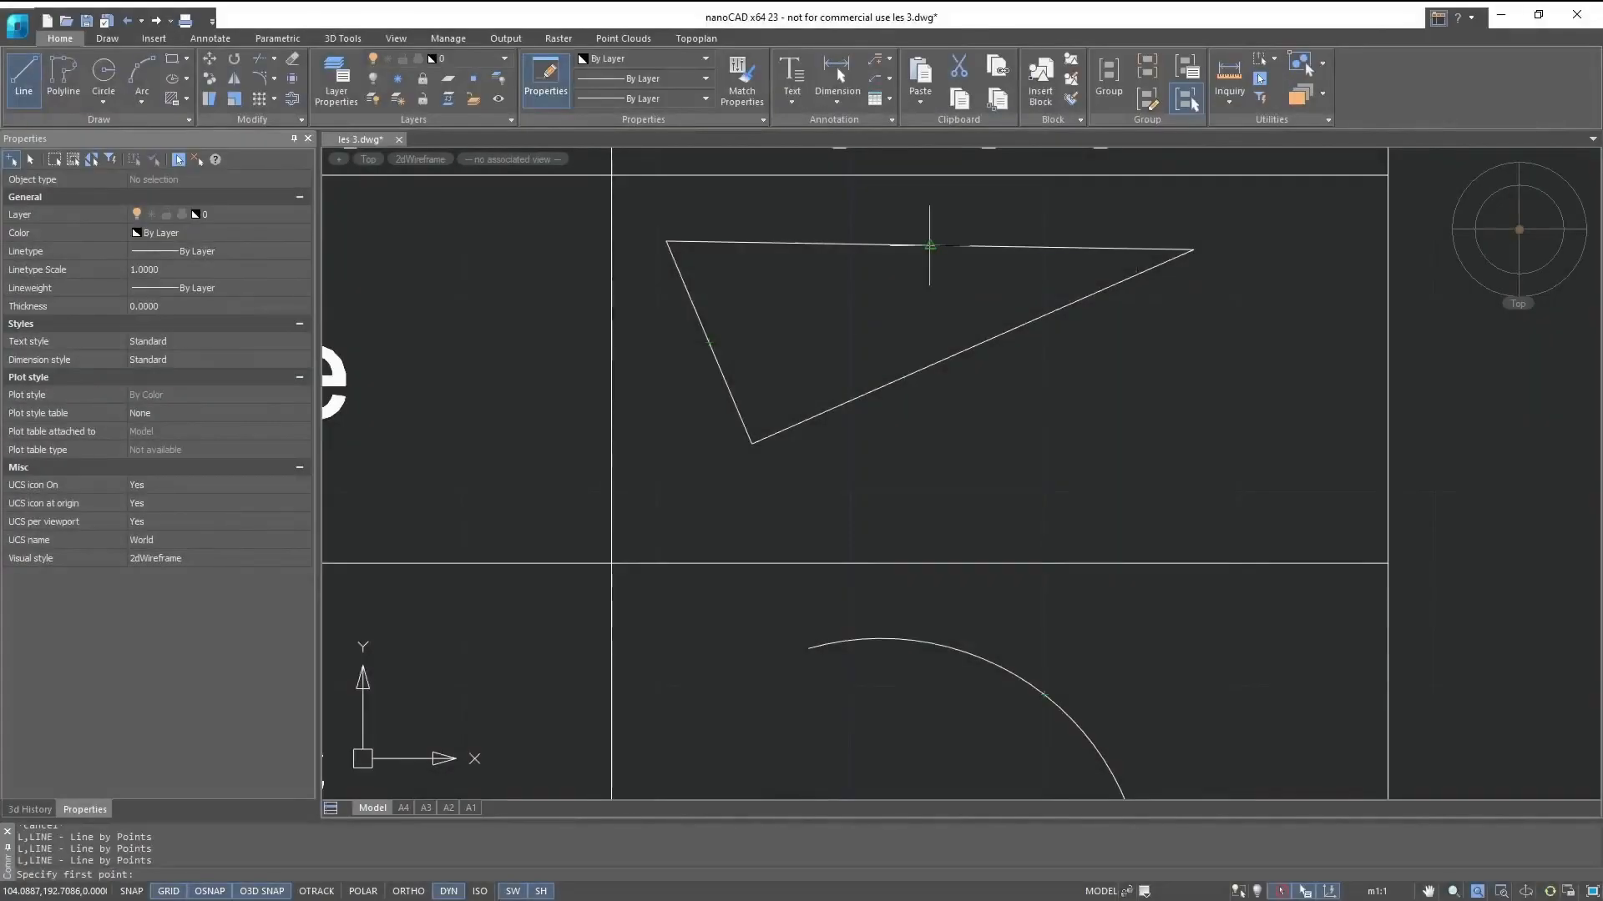
# - Draw an inner triangle connecting the midpoints of the three sides of the sketched triangle
pyautogui.click(929, 246)
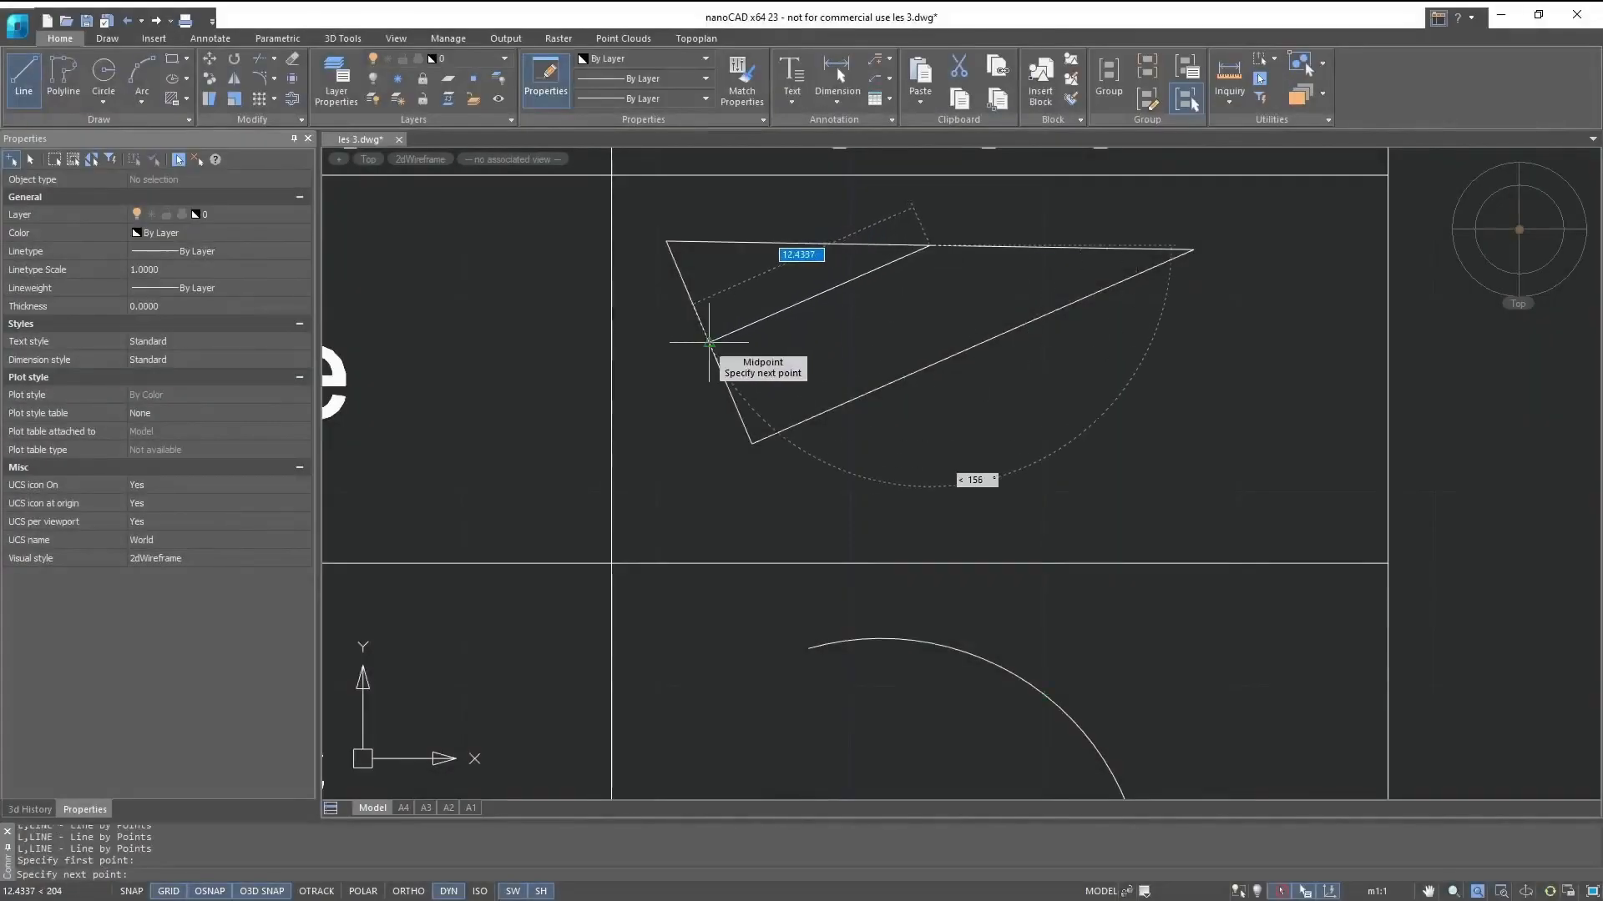
pyautogui.click(710, 342)
pyautogui.click(978, 343)
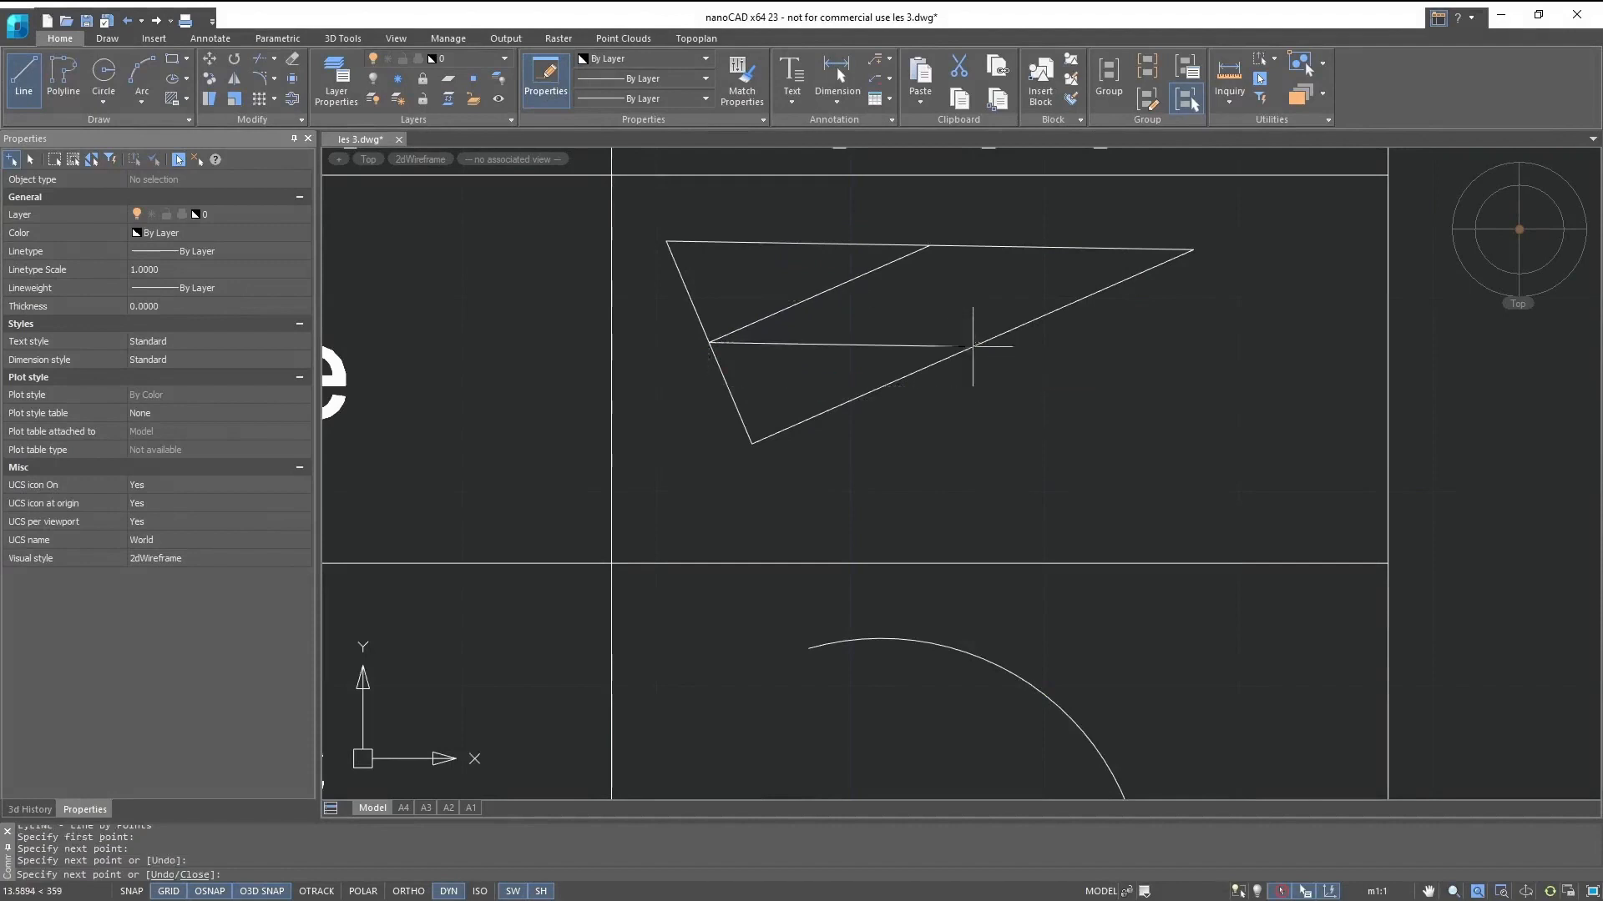
pyautogui.press('Escape')
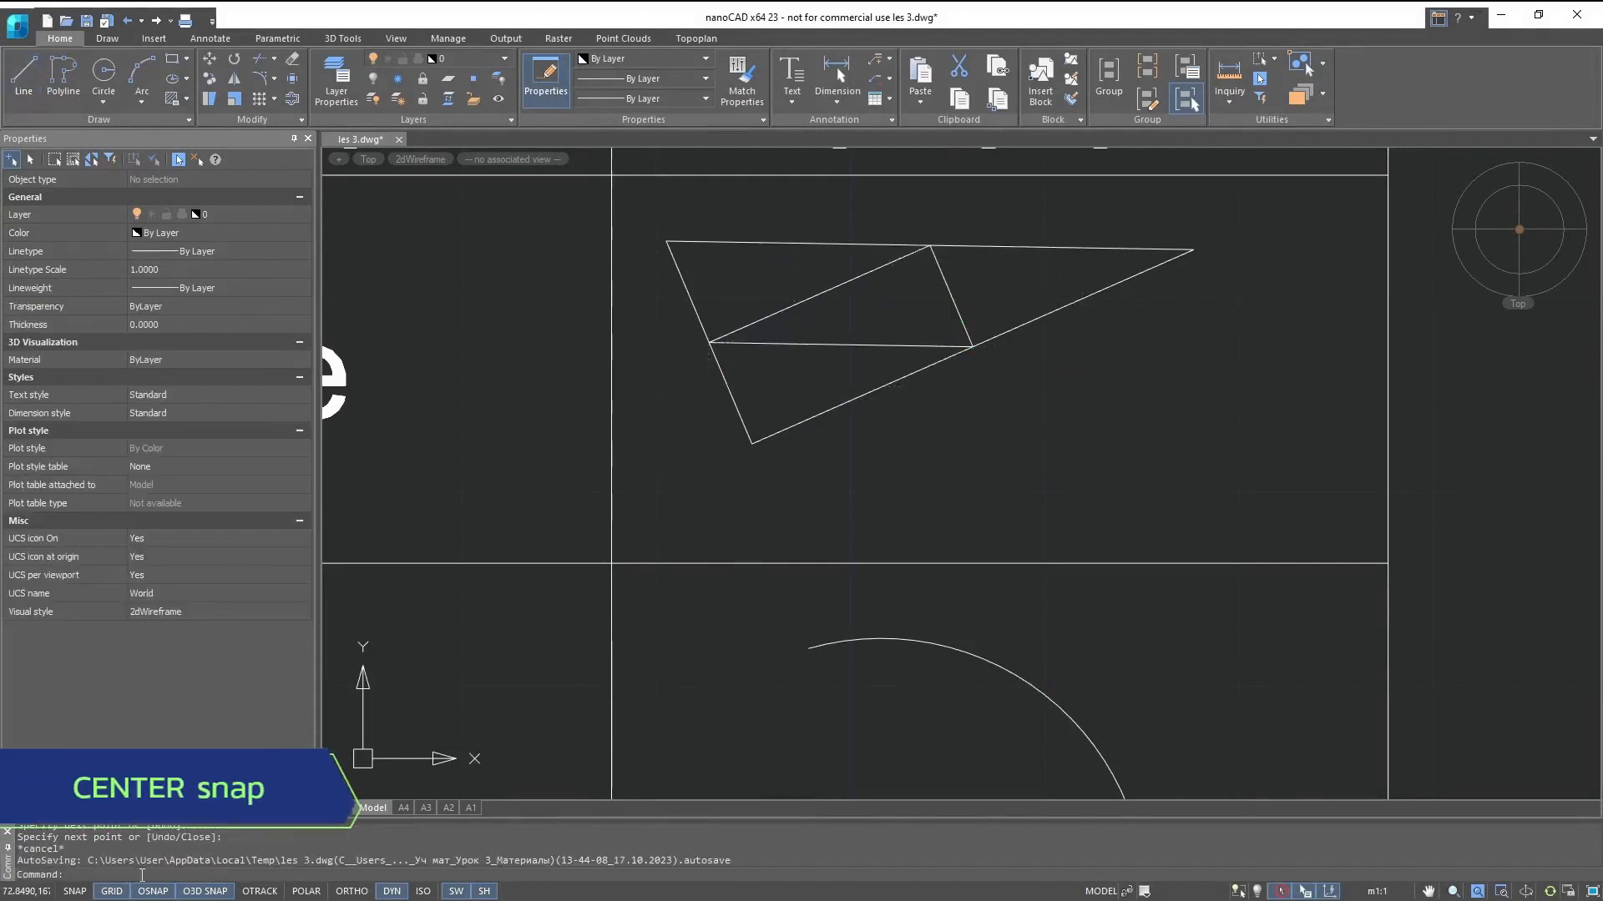
# - Switch the object snap to Center and draw a line from the circle's center to the arc's center
pyautogui.rightClick(142, 893)
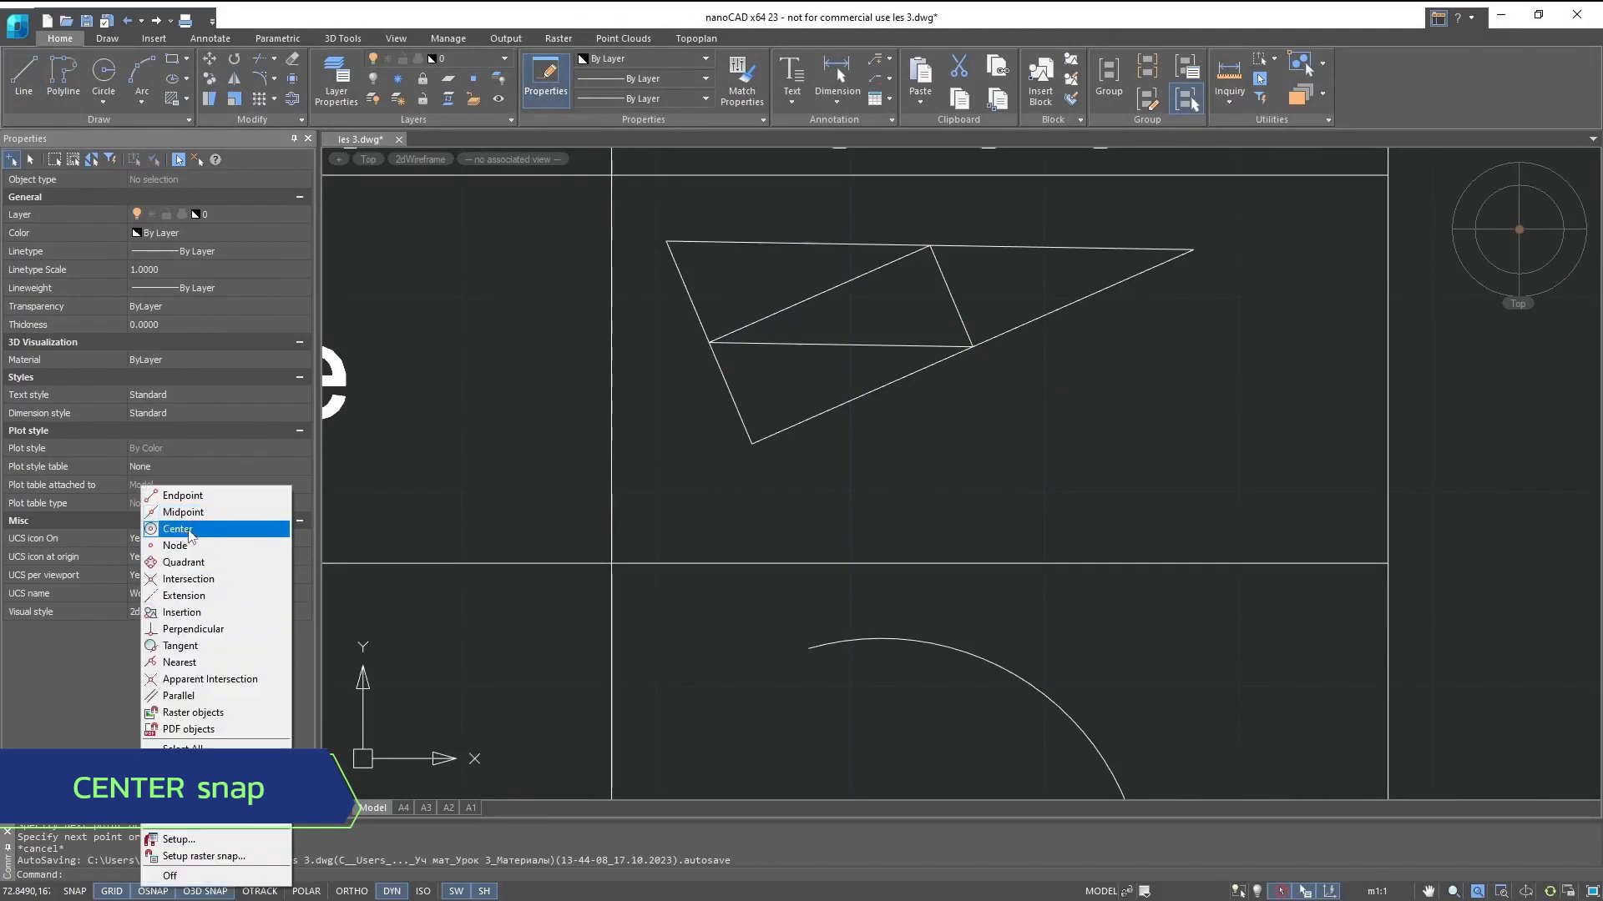
pyautogui.click(30, 81)
pyautogui.moveTo(913, 695)
pyautogui.mouseDown(button='middle')
pyautogui.moveTo(660, 406)
pyautogui.moveTo(644, 251)
pyautogui.moveTo(643, 440)
pyautogui.mouseUp(button='middle')
pyautogui.click(684, 432)
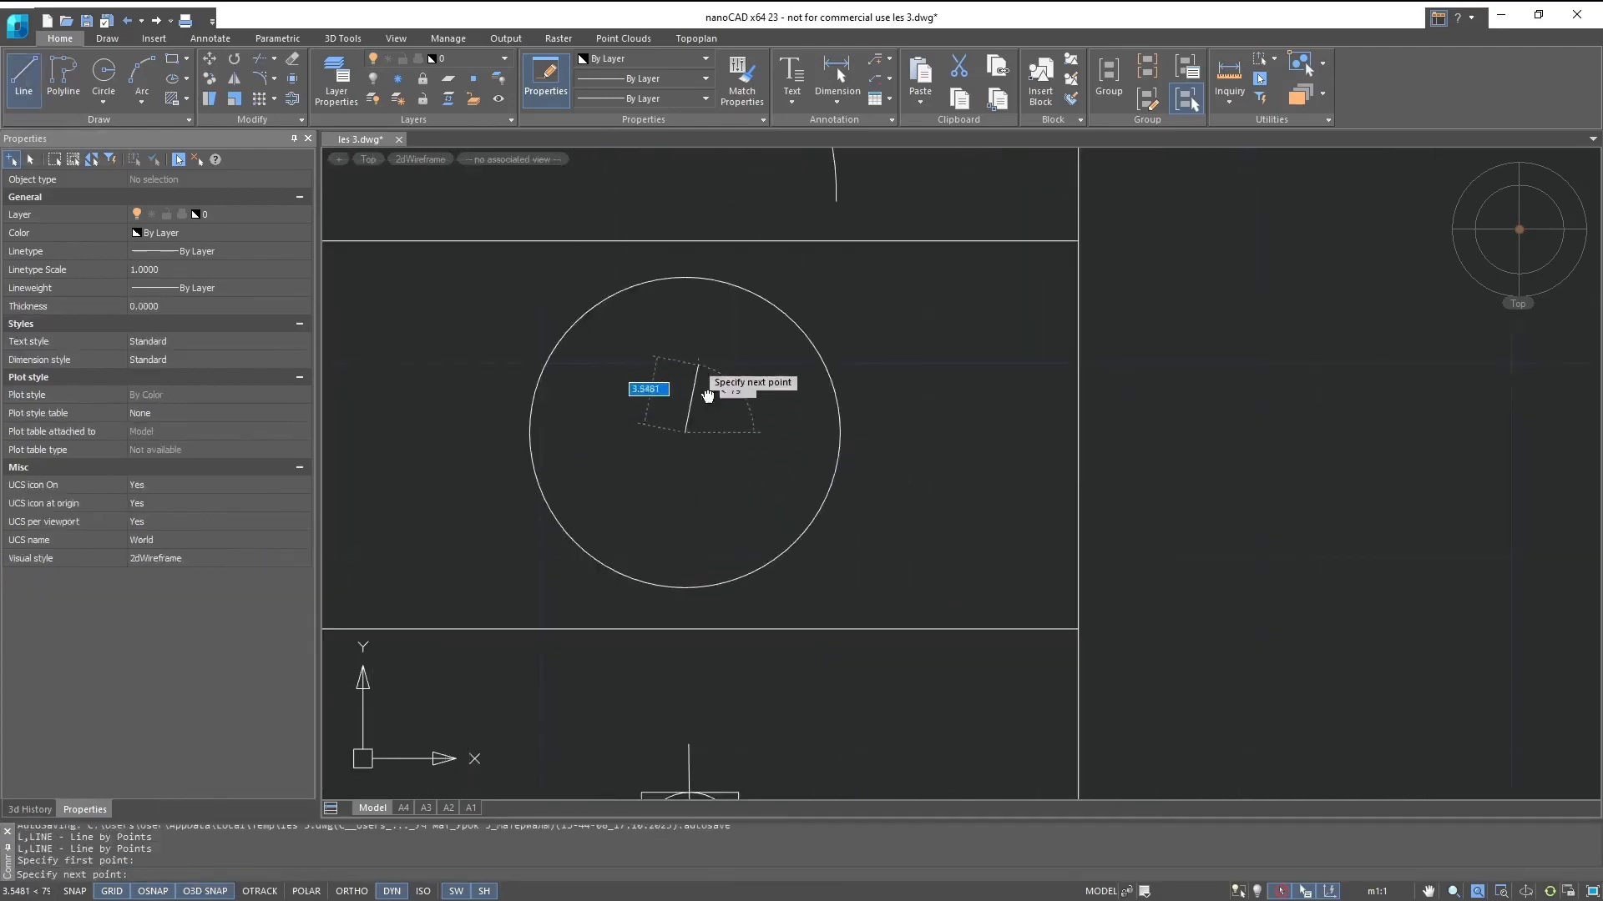
pyautogui.moveTo(707, 395); pyautogui.dragTo(785, 645, button='middle')
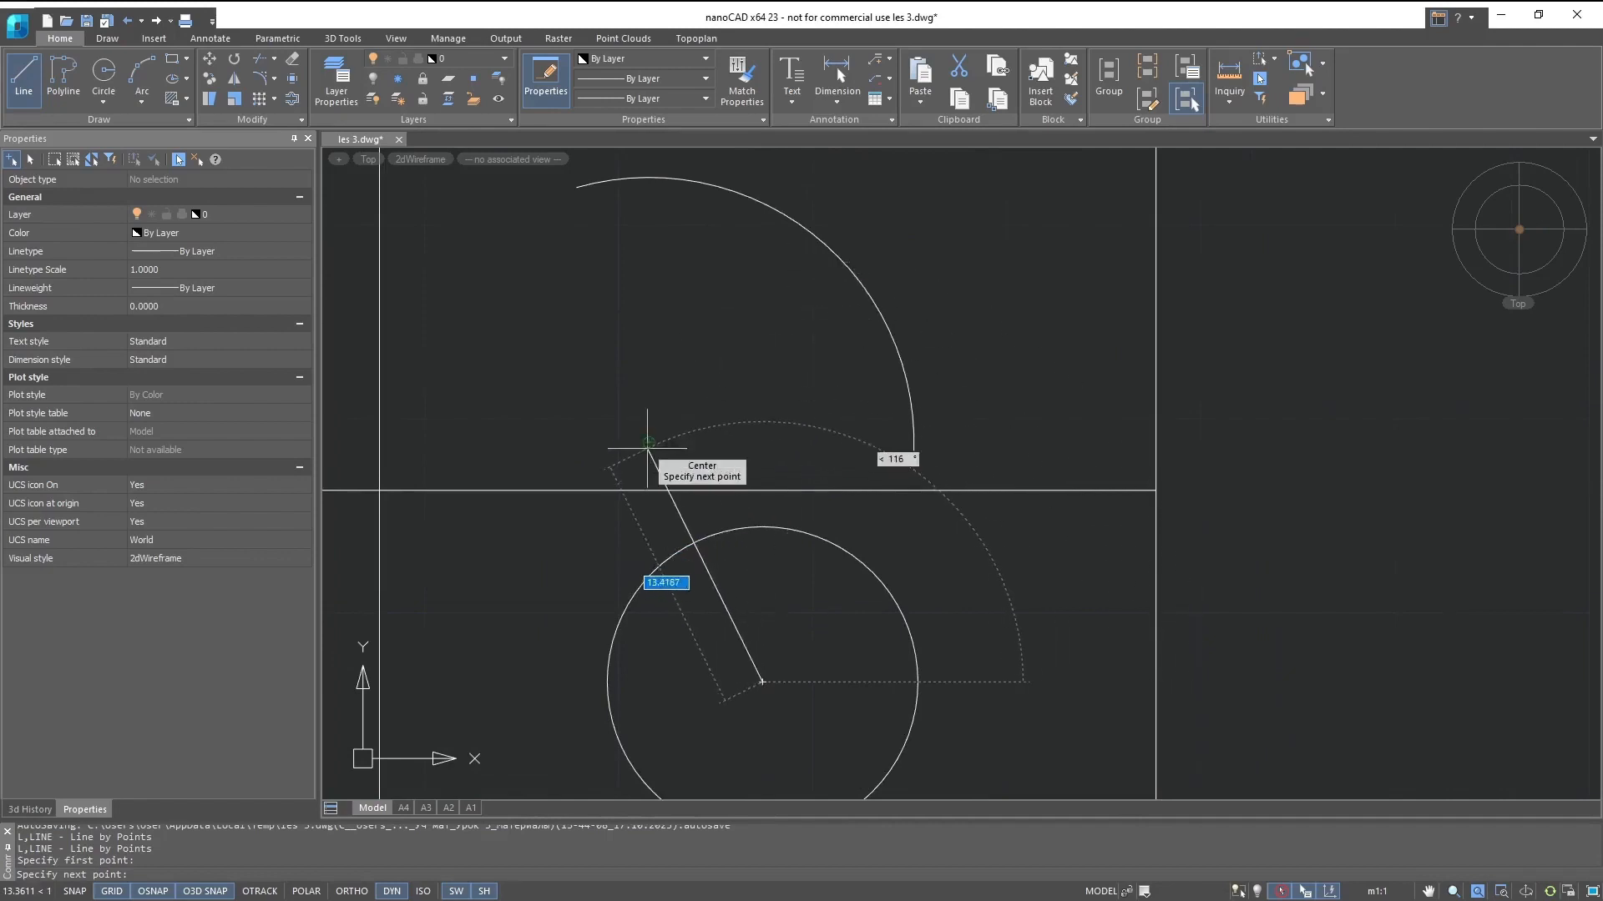
pyautogui.click(648, 443)
pyautogui.press('Escape')
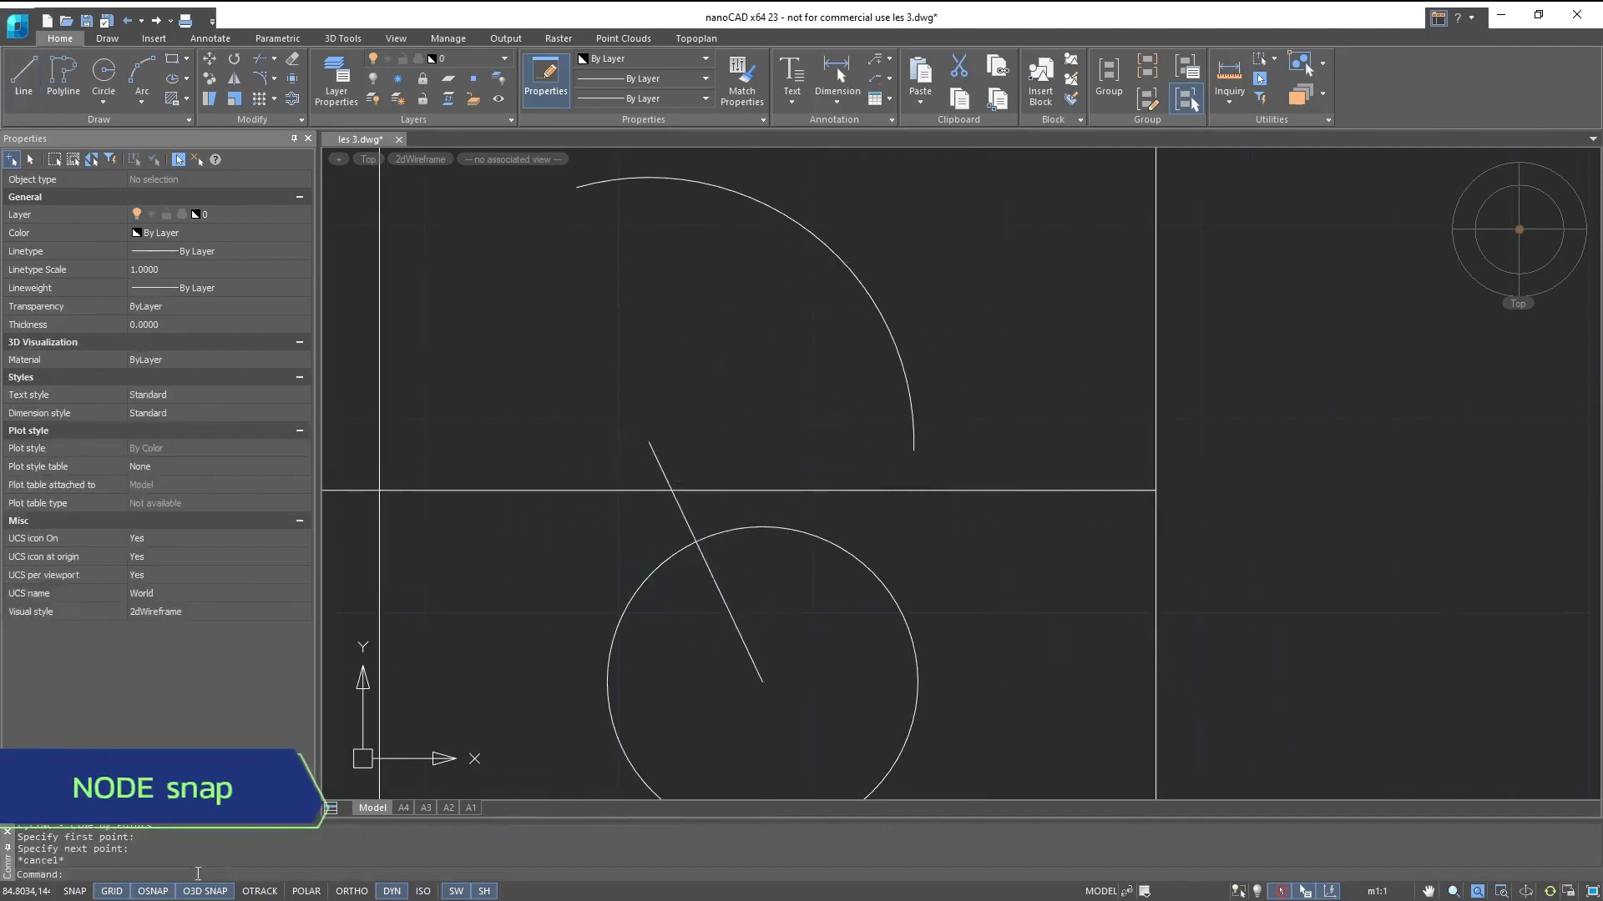
# - Switch the object snap to Node, start a line, and check the snap points on the node sample and the dimension
pyautogui.rightClick(154, 893)
pyautogui.click(187, 552)
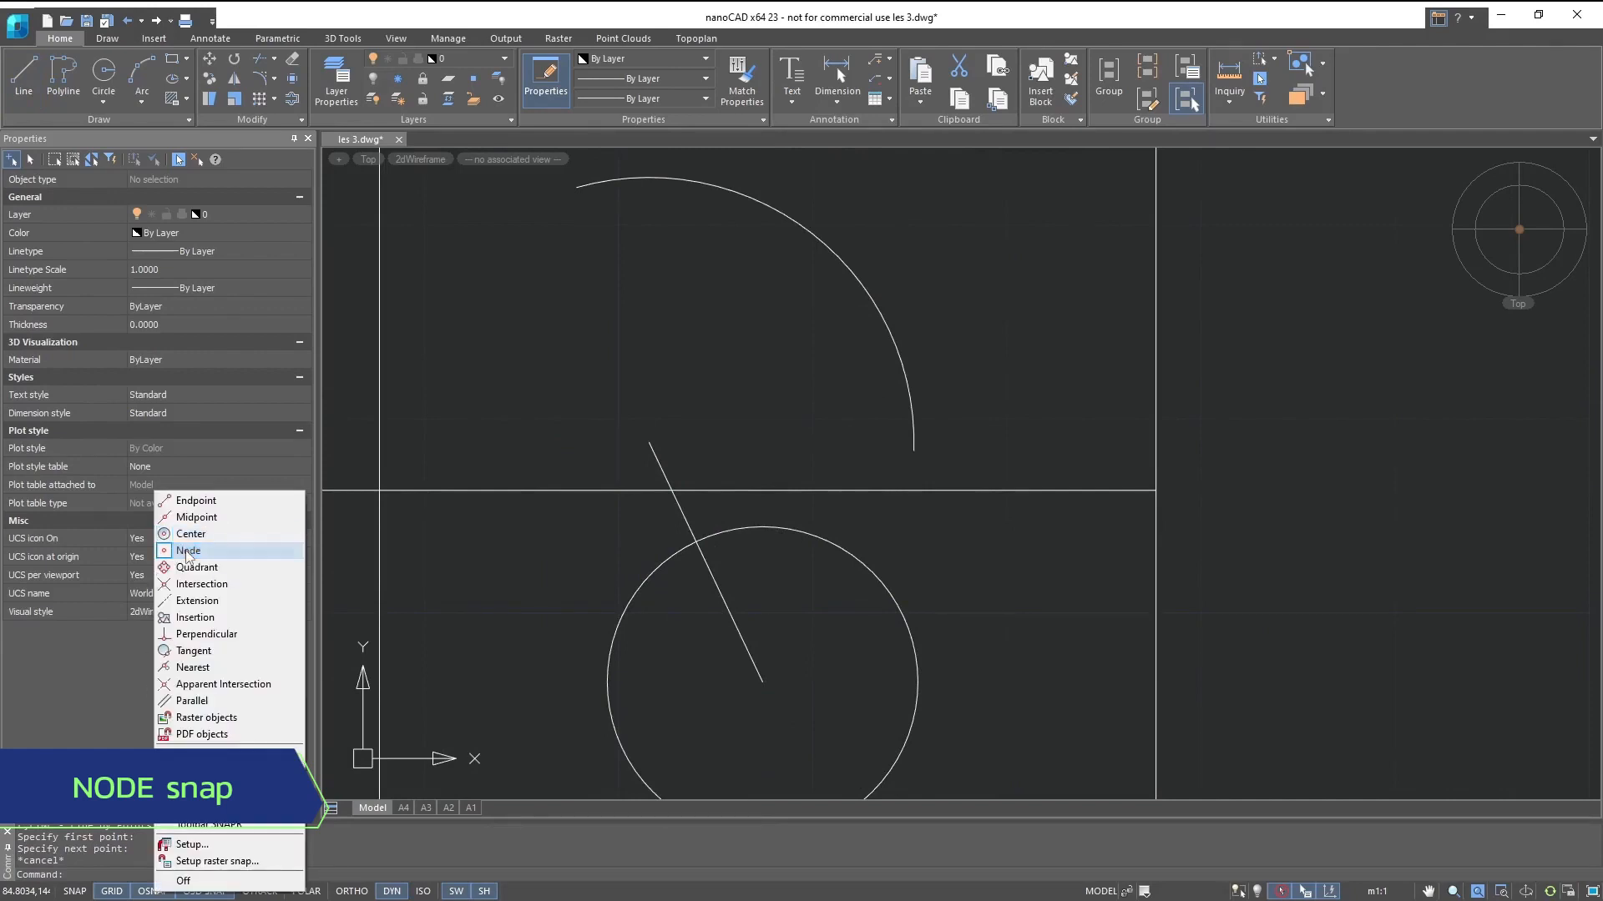
pyautogui.click(187, 553)
pyautogui.click(19, 72)
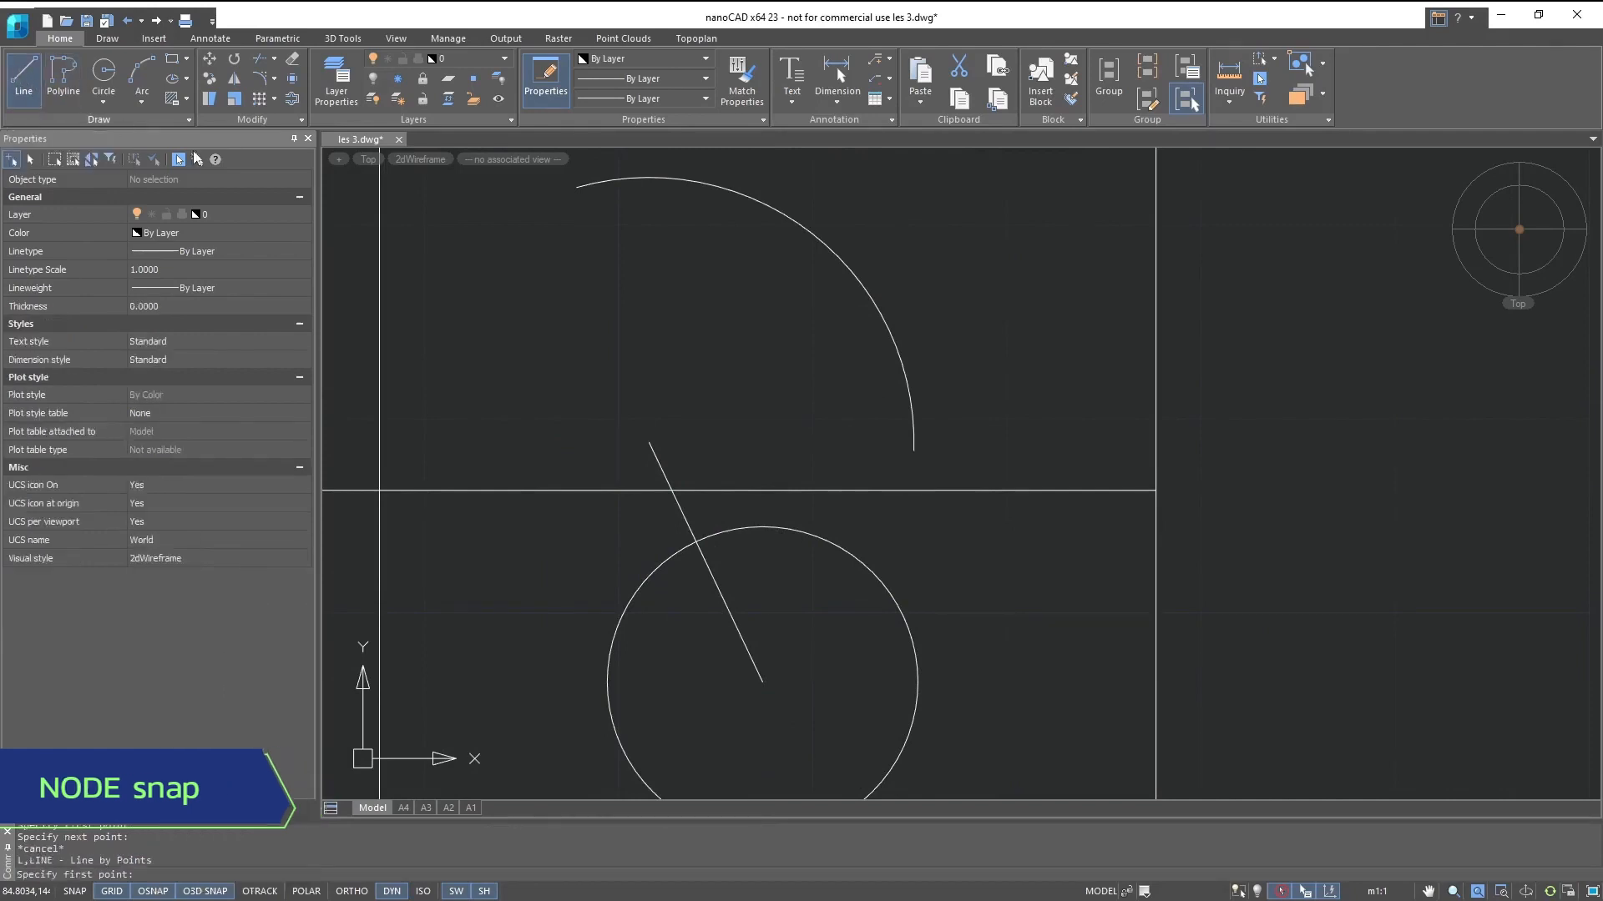
pyautogui.moveTo(608, 632); pyautogui.dragTo(560, 301, button='middle')
pyautogui.moveTo(697, 509); pyautogui.dragTo(680, 333, button='middle')
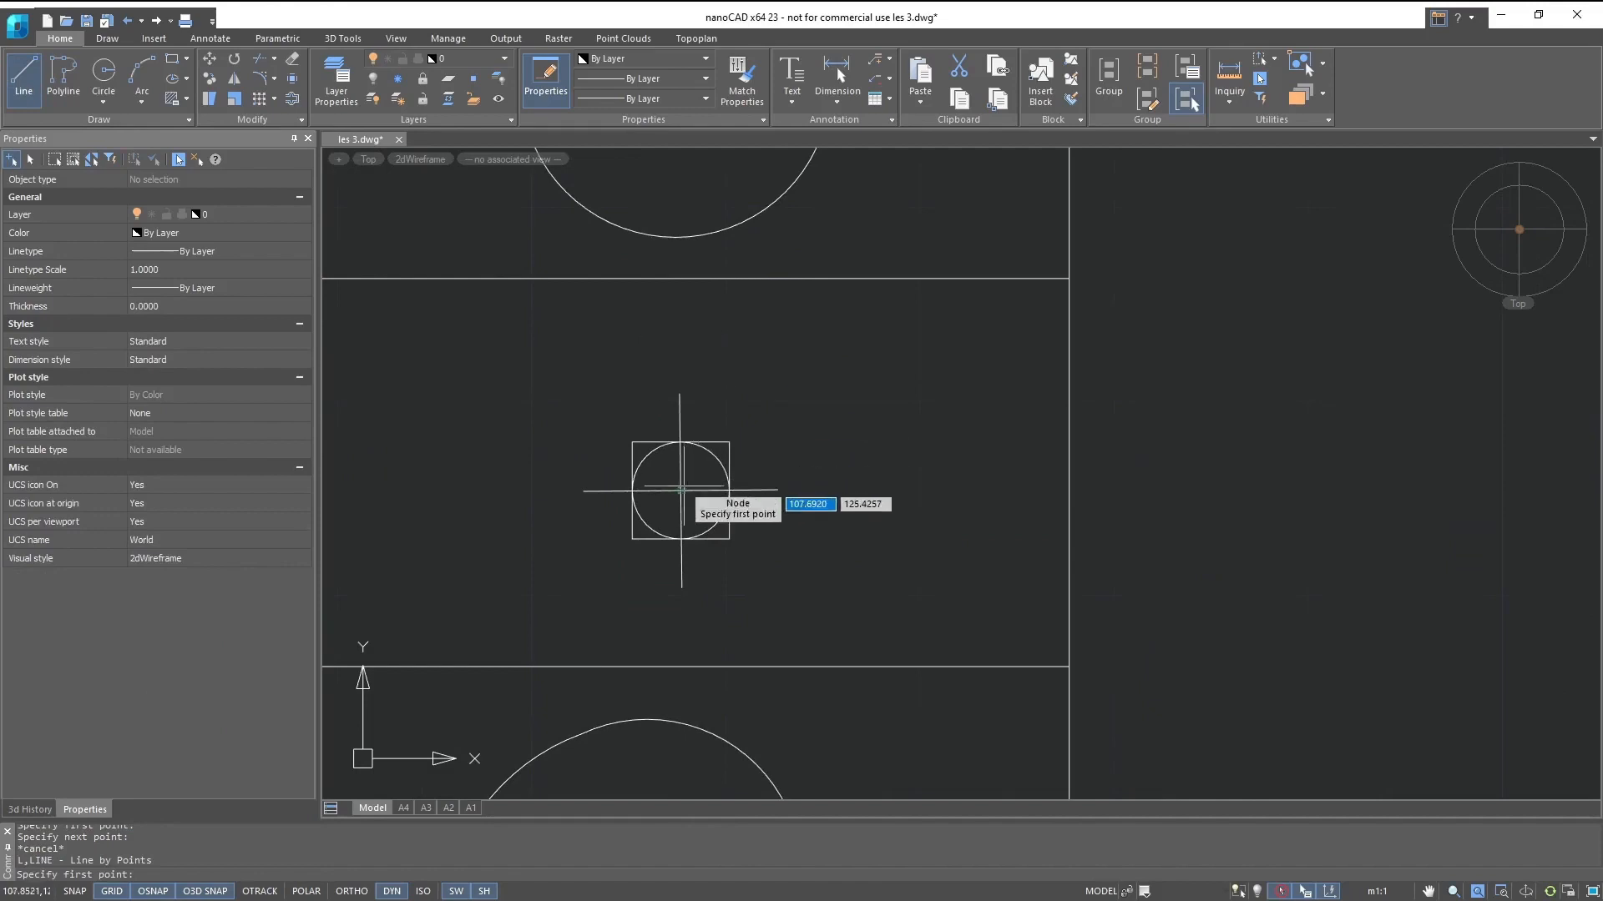
pyautogui.moveTo(686, 515); pyautogui.dragTo(697, 164, button='middle')
pyautogui.moveTo(693, 565); pyautogui.dragTo(686, 207, button='middle')
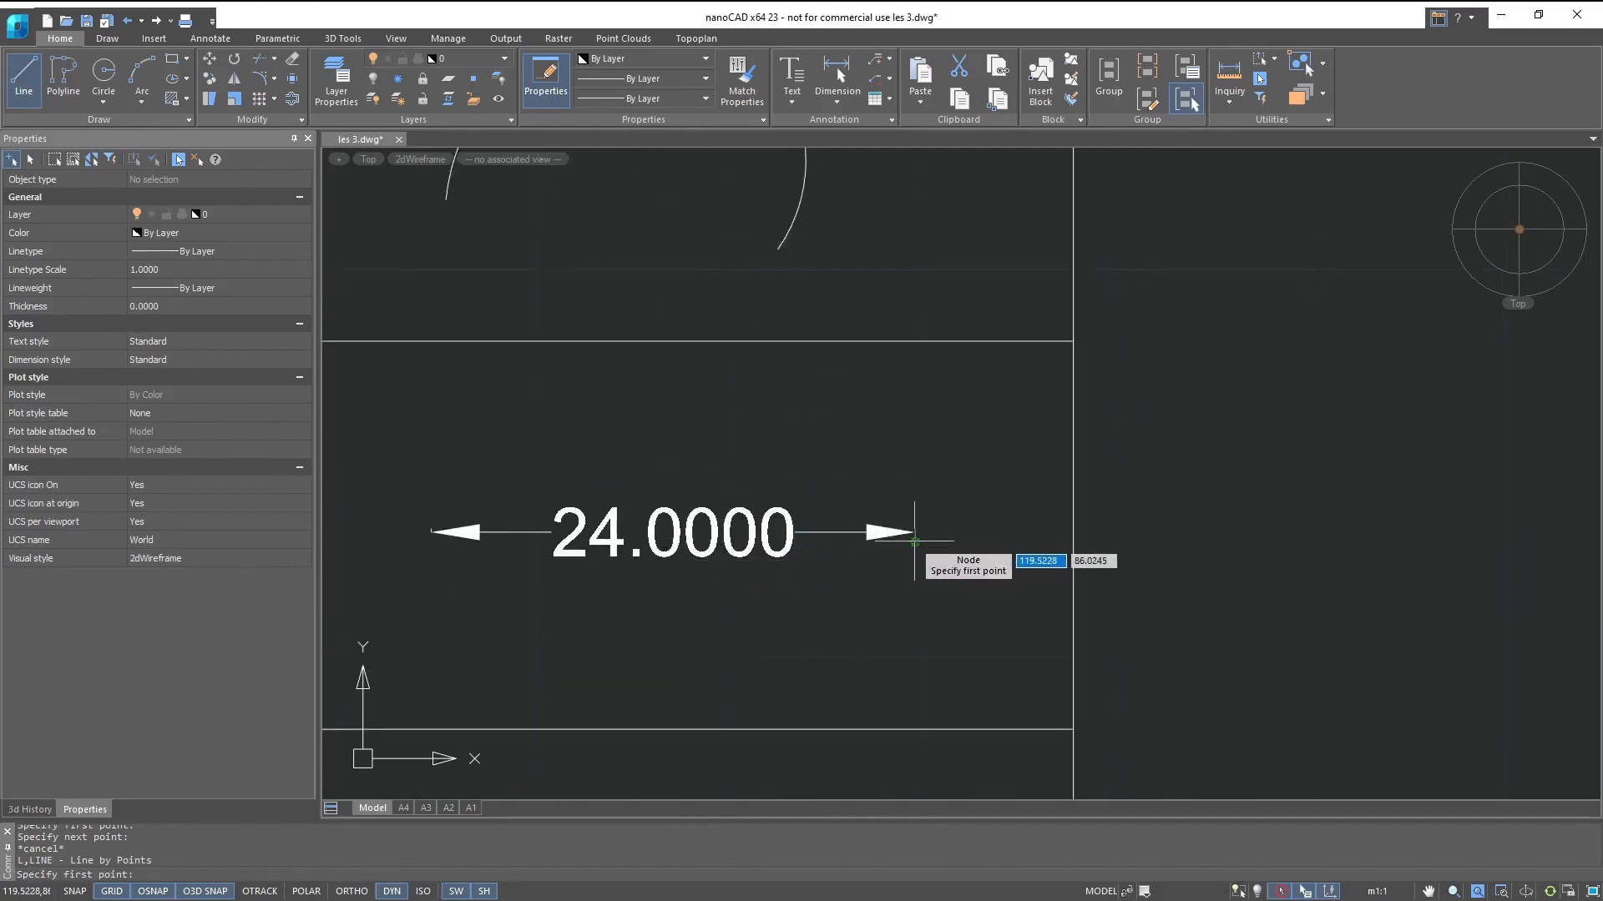
# - Switch the object snap to Quadrant and draw a diamond through the circle's four quadrant points, continuing with a vertical diameter from lowest to highest point
pyautogui.rightClick(219, 892)
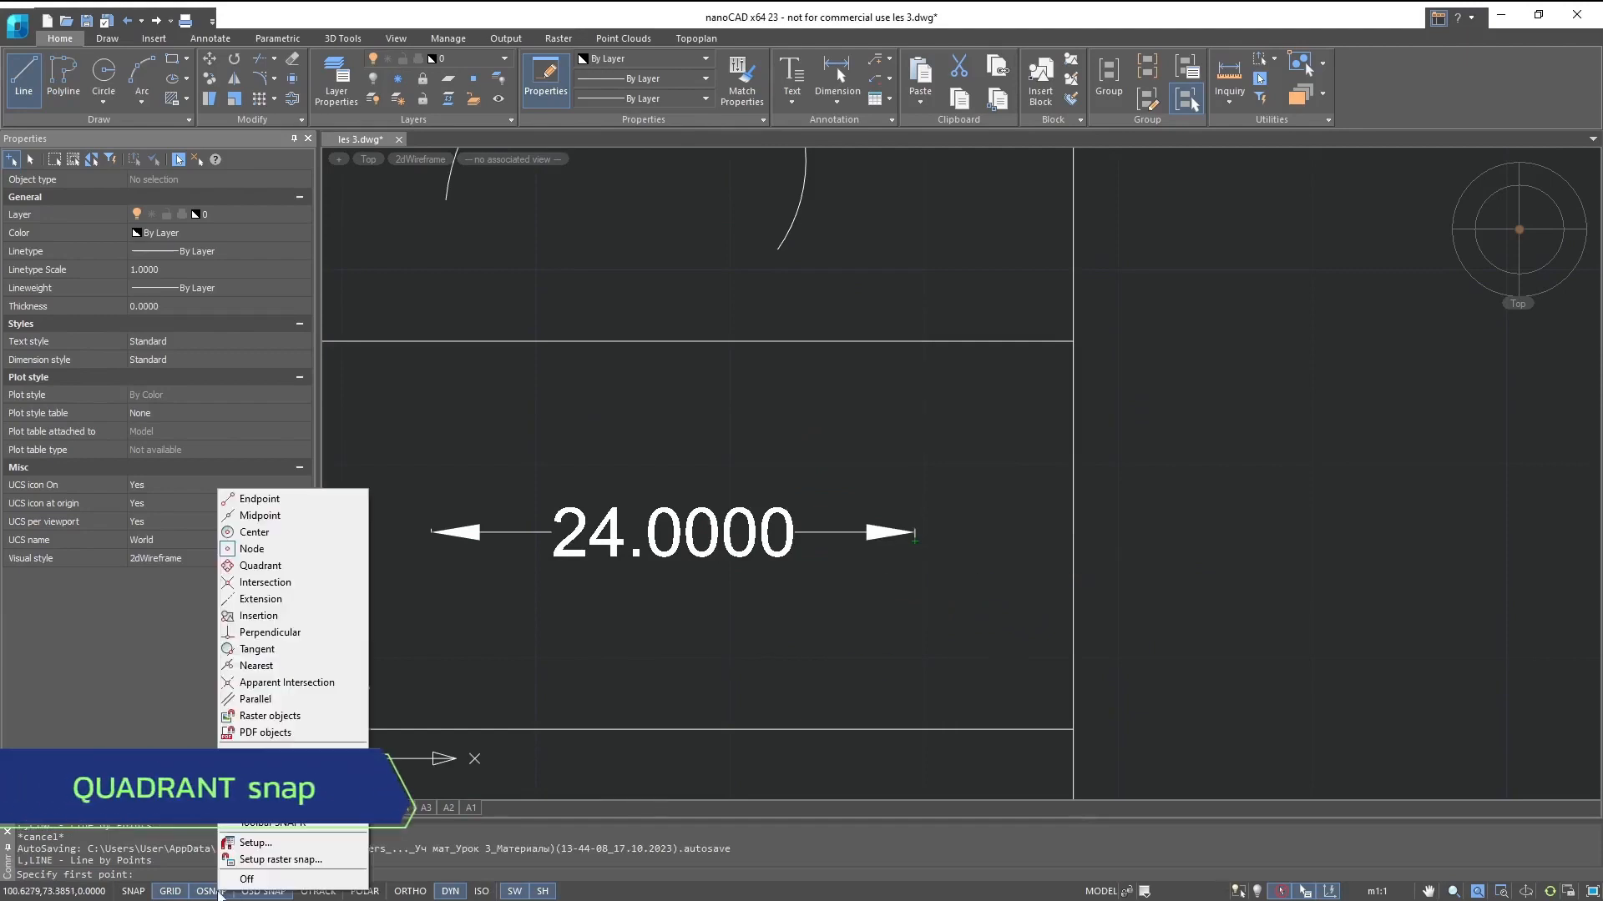
pyautogui.click(263, 567)
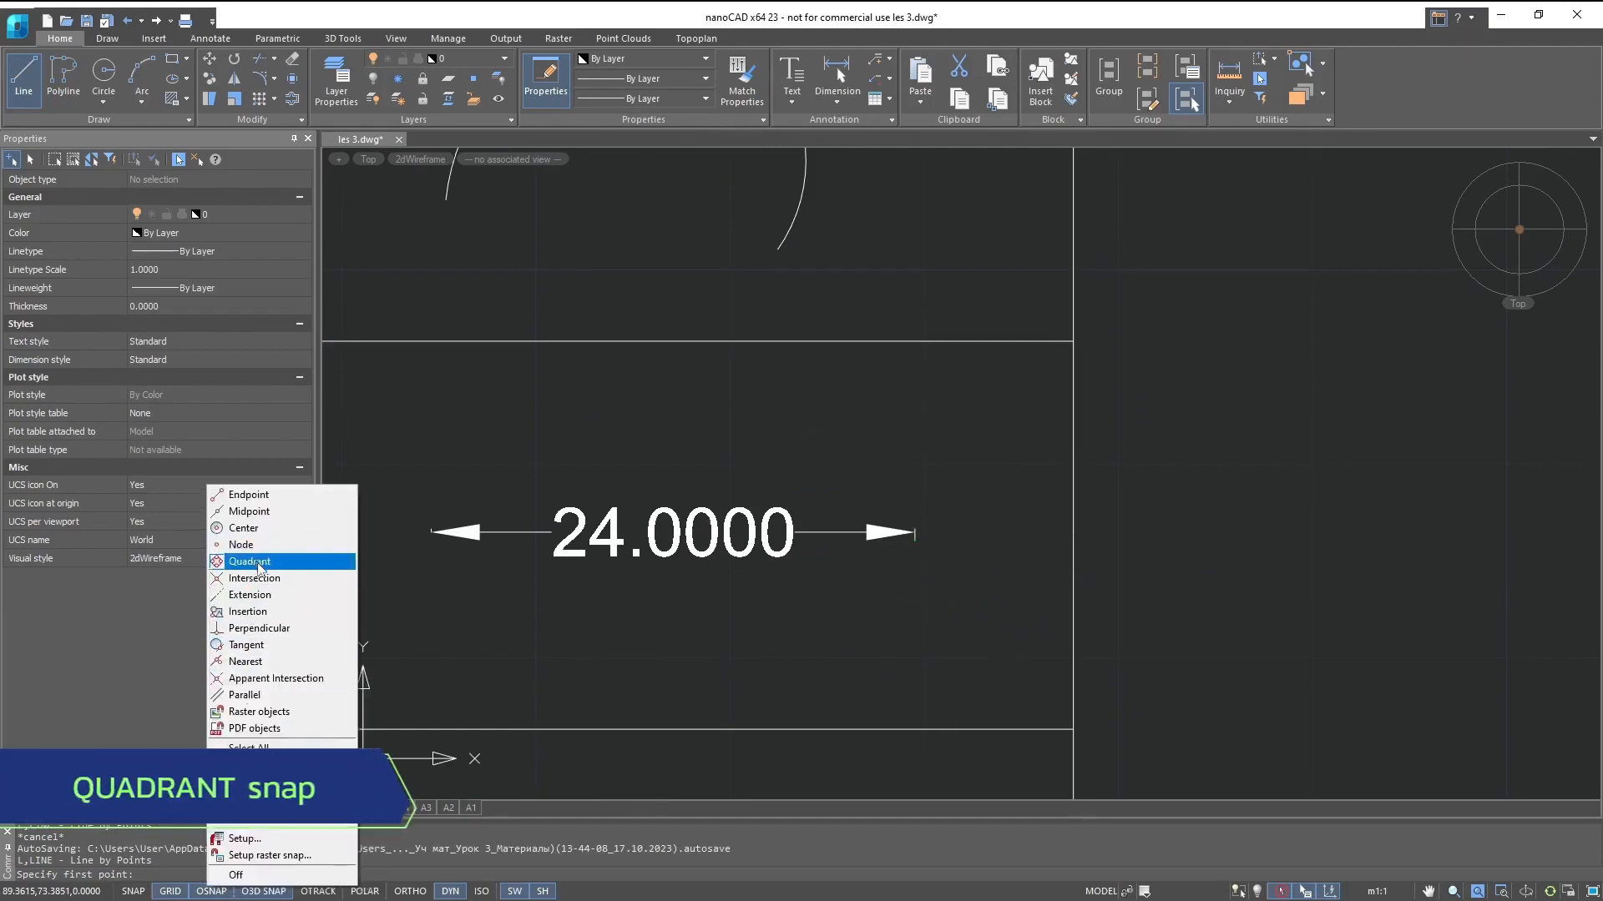
pyautogui.click(449, 485)
pyautogui.moveTo(656, 329)
pyautogui.mouseDown(button='middle')
pyautogui.moveTo(643, 655)
pyautogui.moveTo(728, 753)
pyautogui.mouseUp(button='middle')
pyautogui.scroll(4, 767, 405)
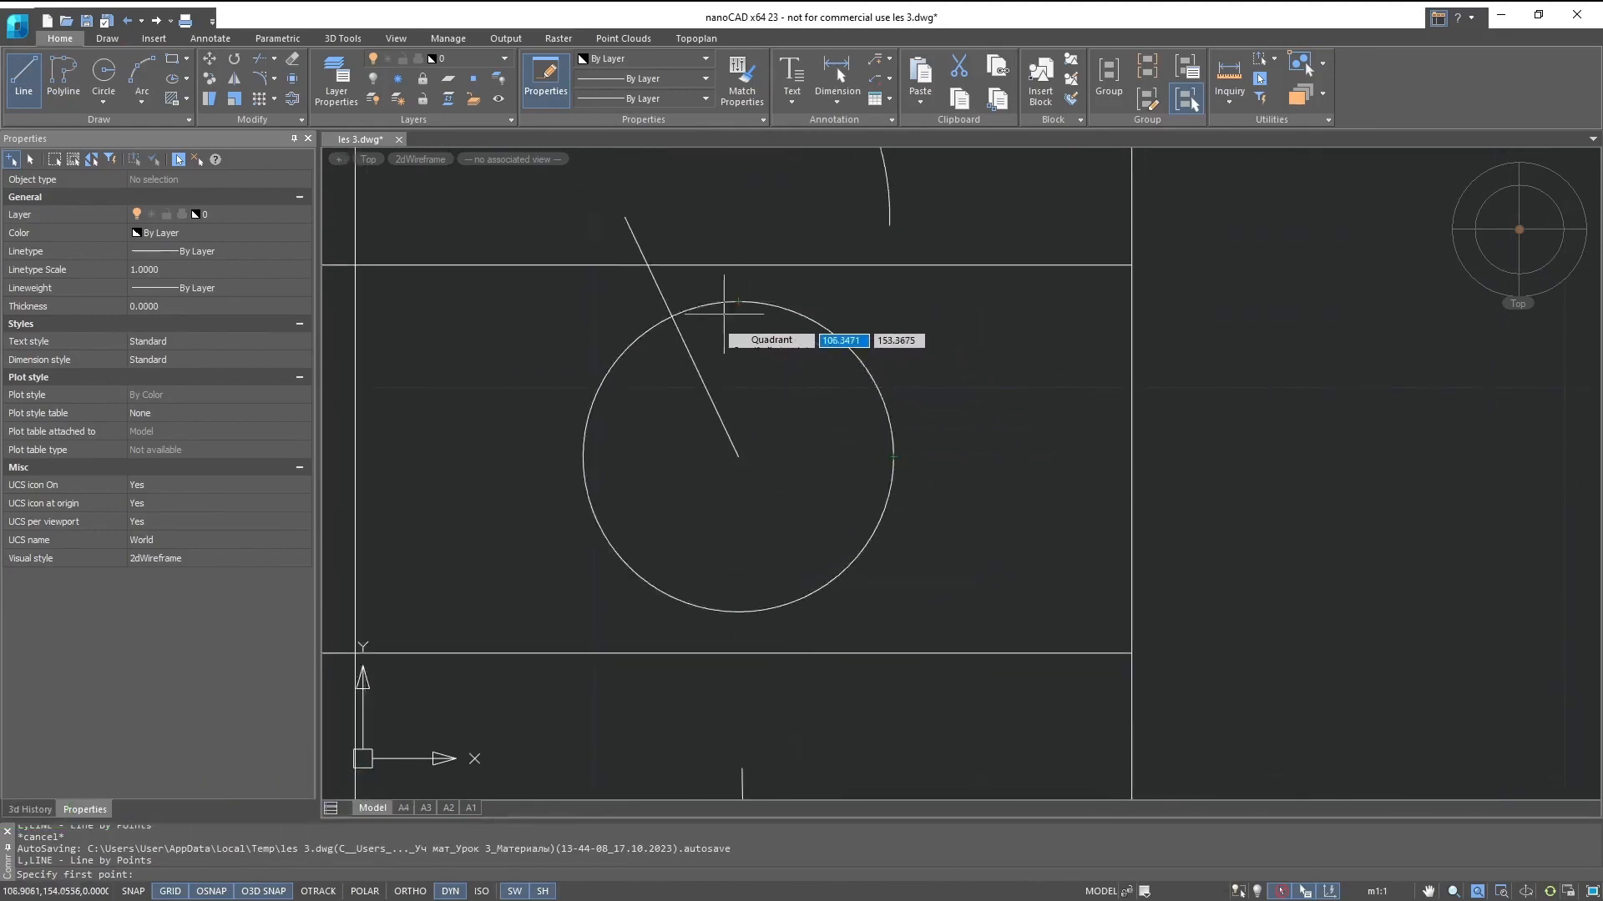
pyautogui.click(739, 612)
pyautogui.click(893, 457)
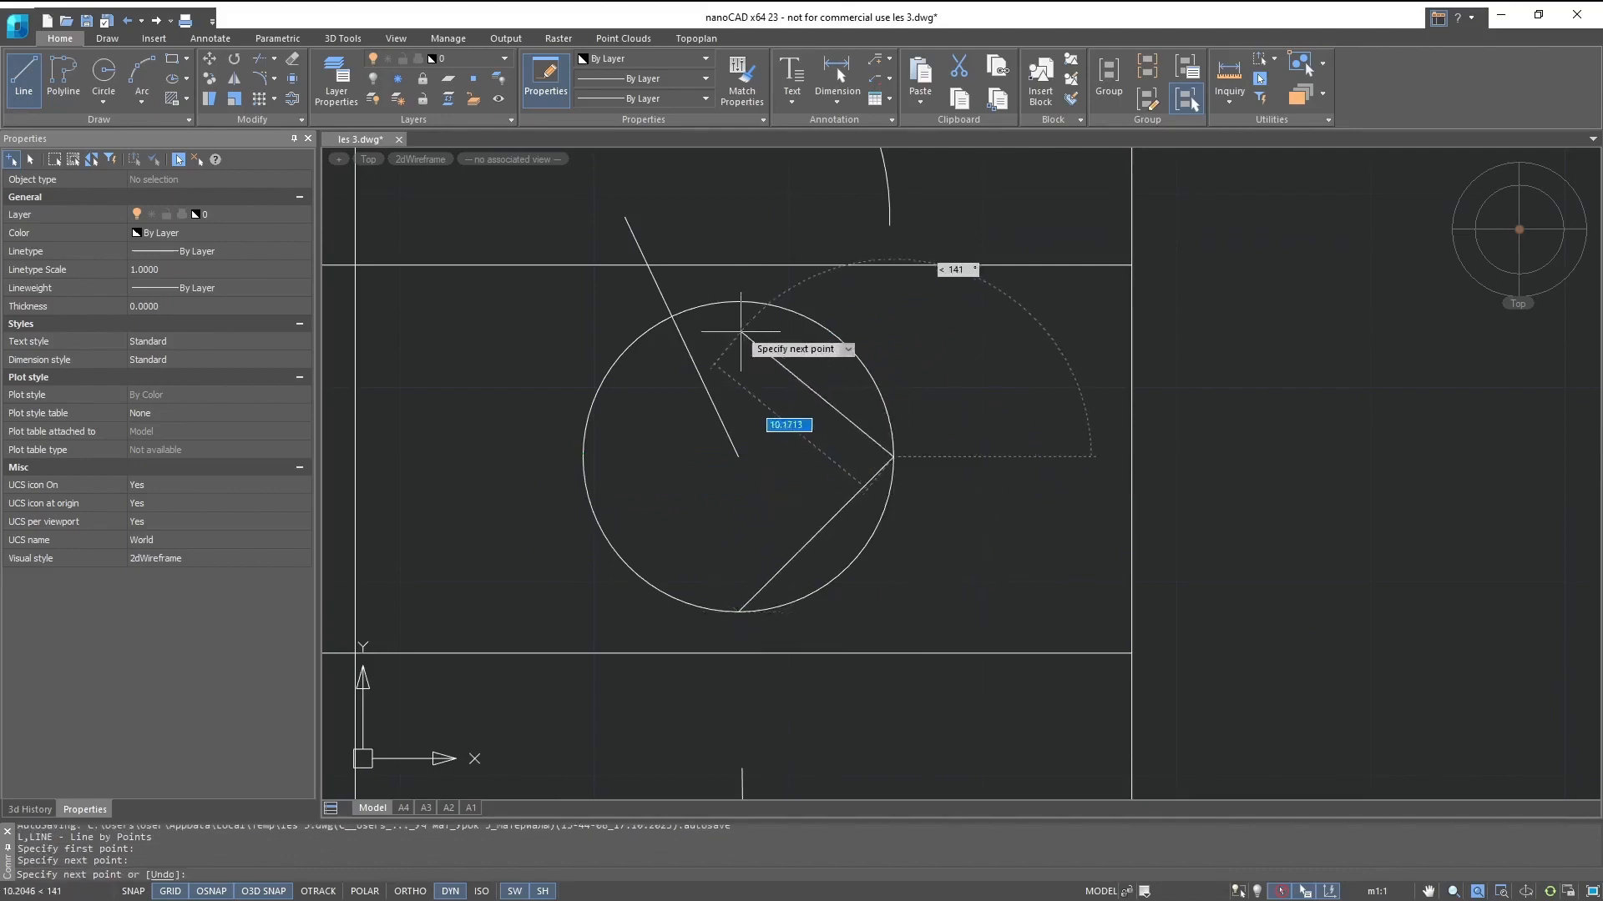
pyautogui.click(739, 302)
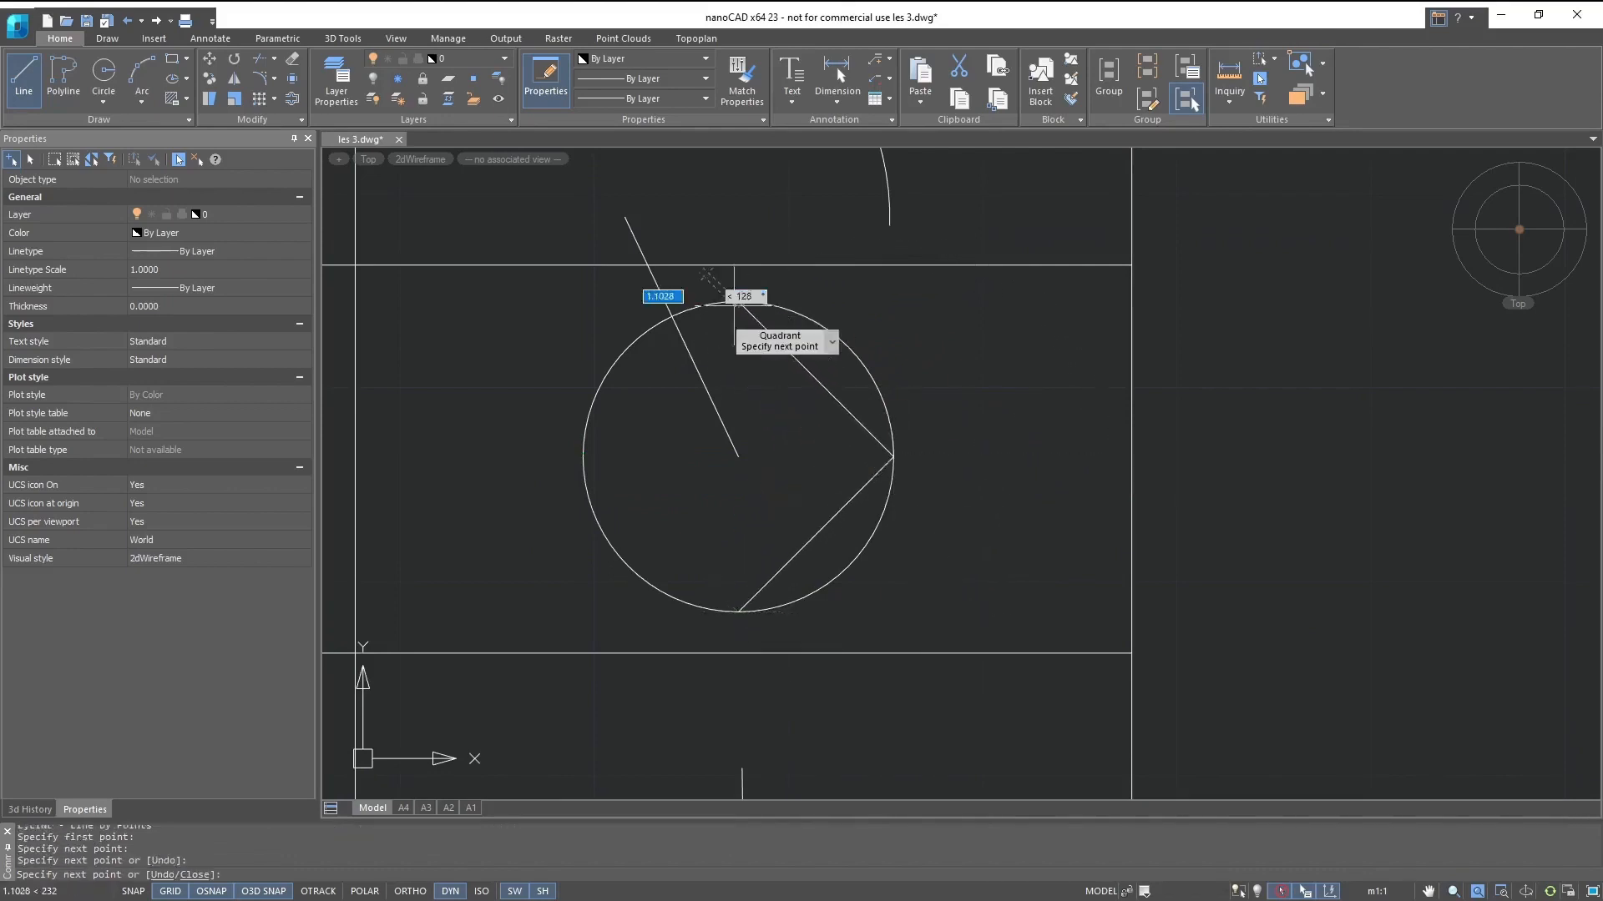
pyautogui.click(582, 456)
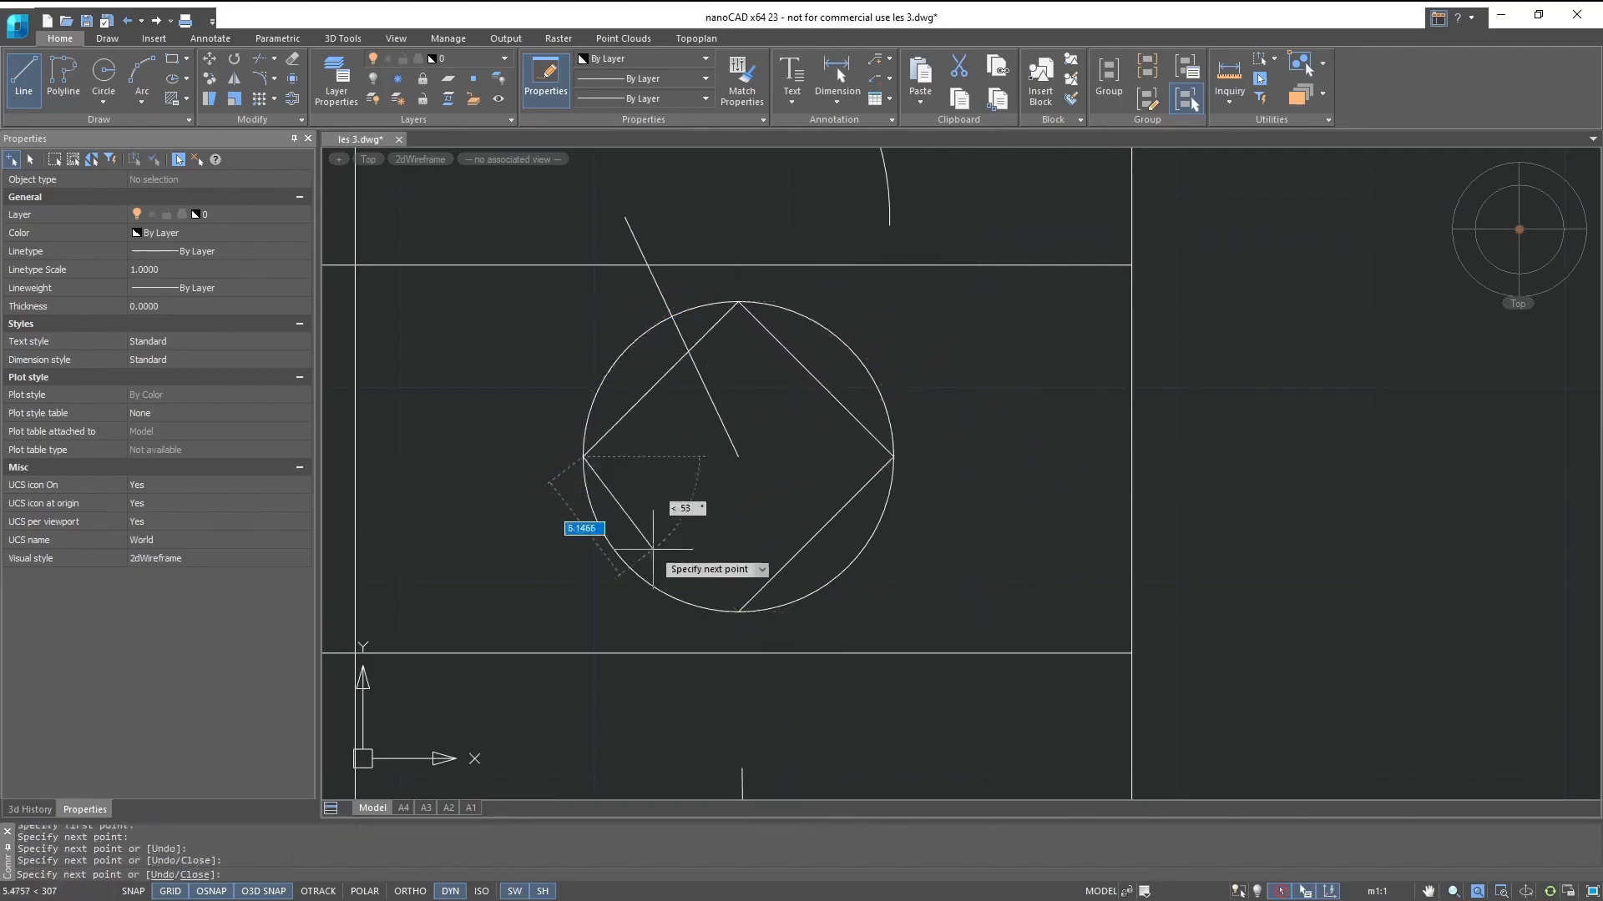
pyautogui.click(739, 612)
pyautogui.click(739, 301)
pyautogui.press('Escape')
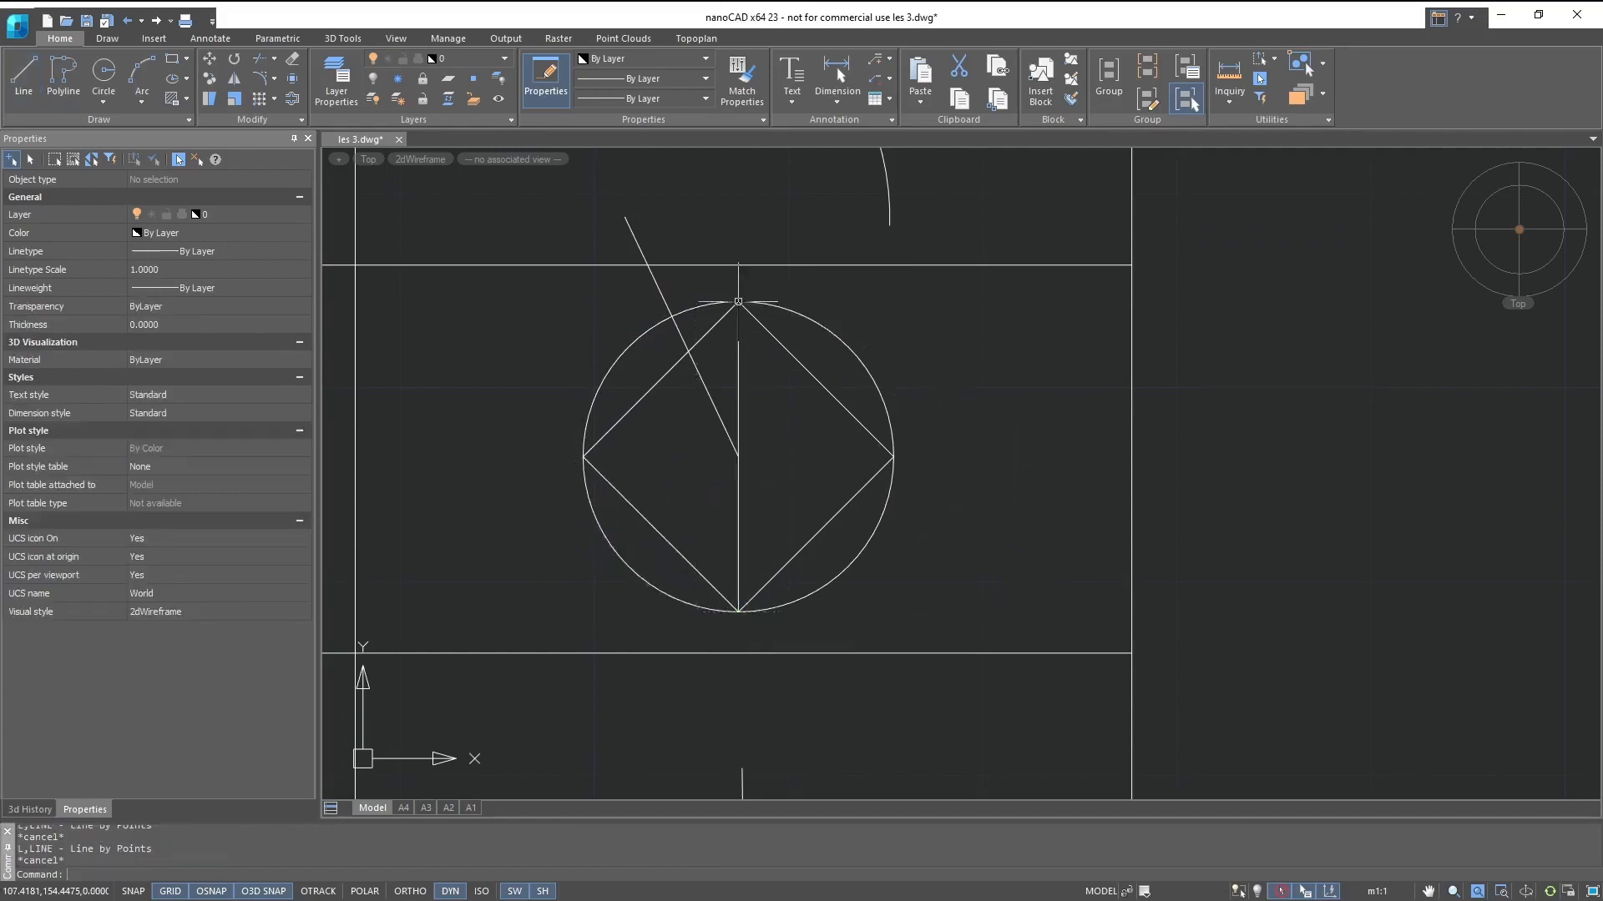
# - Draw a line joining the two quadrant points of the arc in the Arc row
pyautogui.click(23, 75)
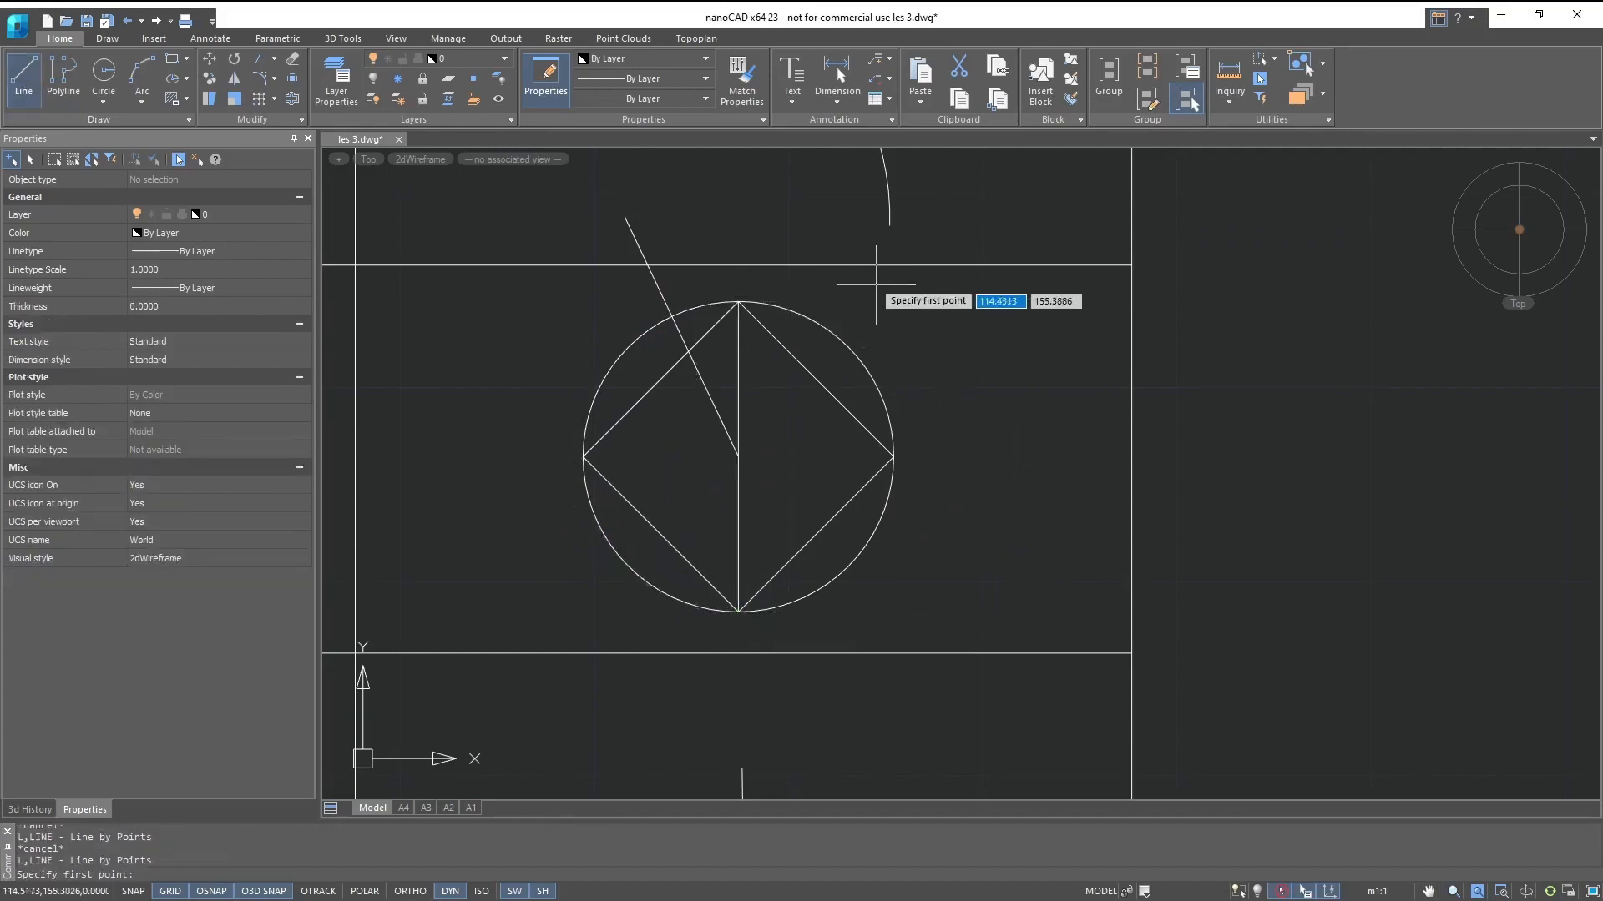
pyautogui.moveTo(848, 288)
pyautogui.mouseDown(button='middle')
pyautogui.moveTo(880, 363)
pyautogui.moveTo(862, 838)
pyautogui.mouseUp(button='middle')
pyautogui.moveTo(710, 631); pyautogui.dragTo(707, 508, button='middle')
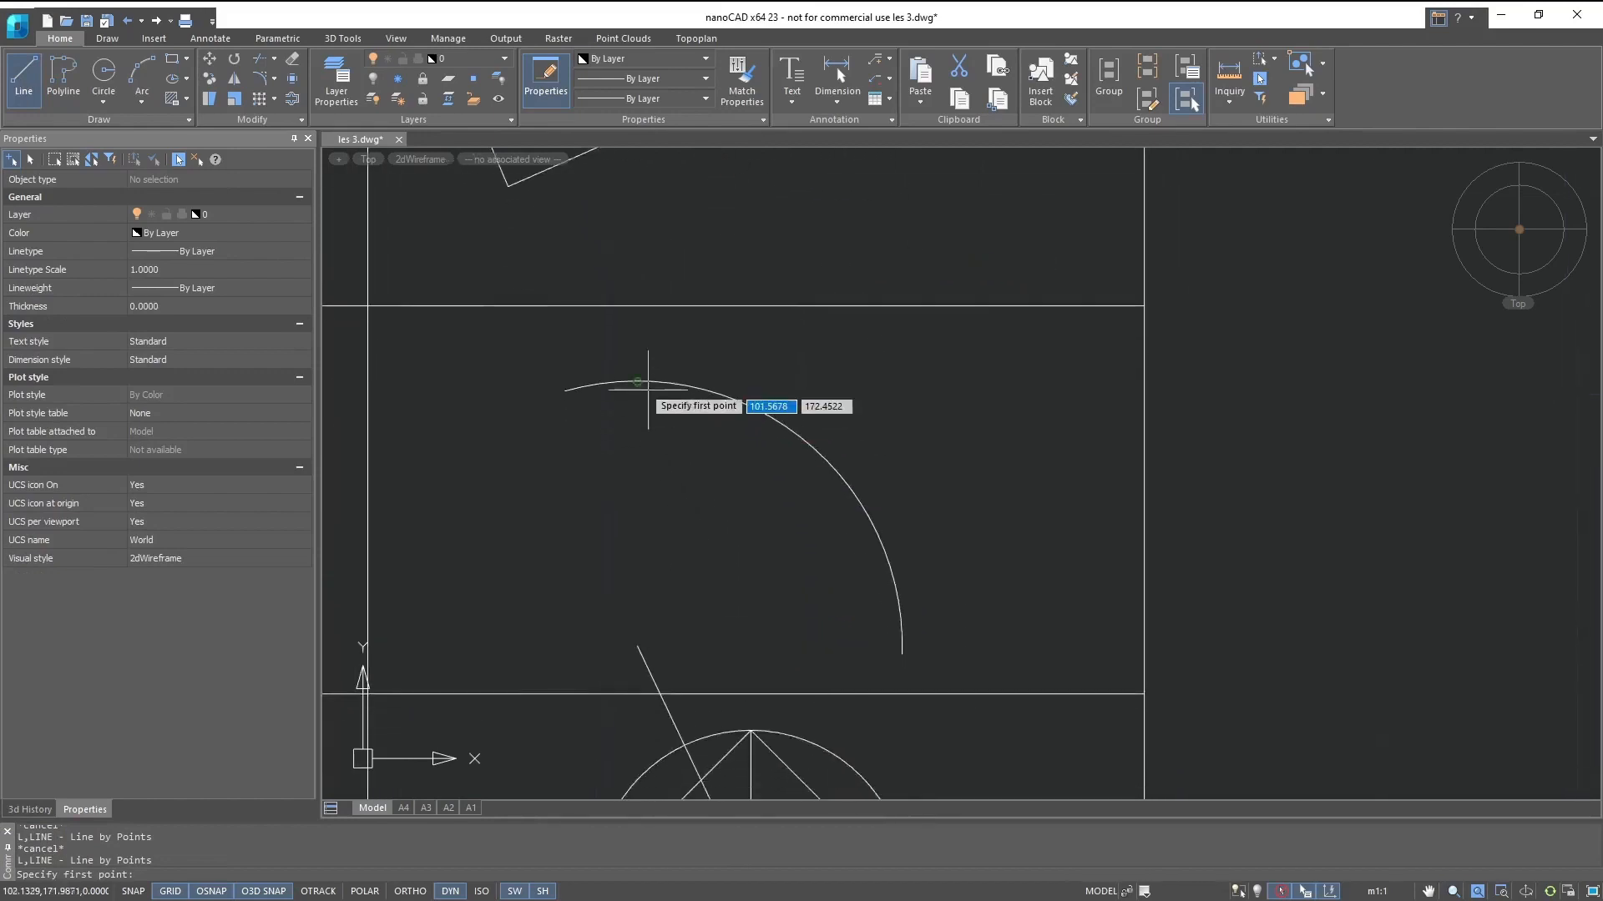
pyautogui.click(636, 382)
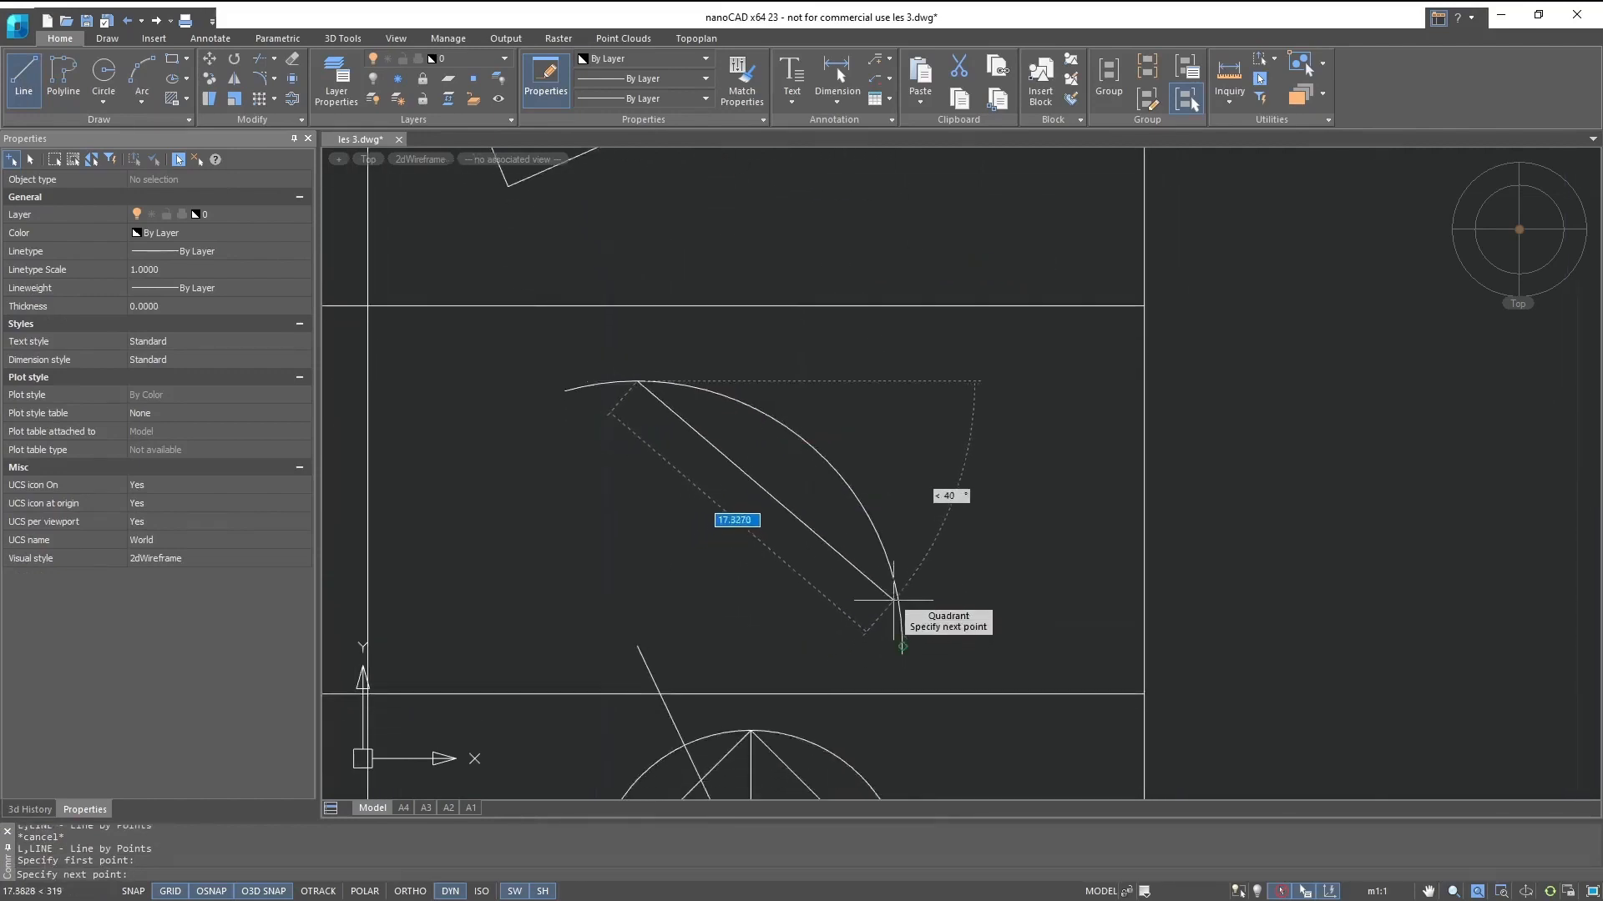
pyautogui.click(902, 641)
pyautogui.press('Escape')
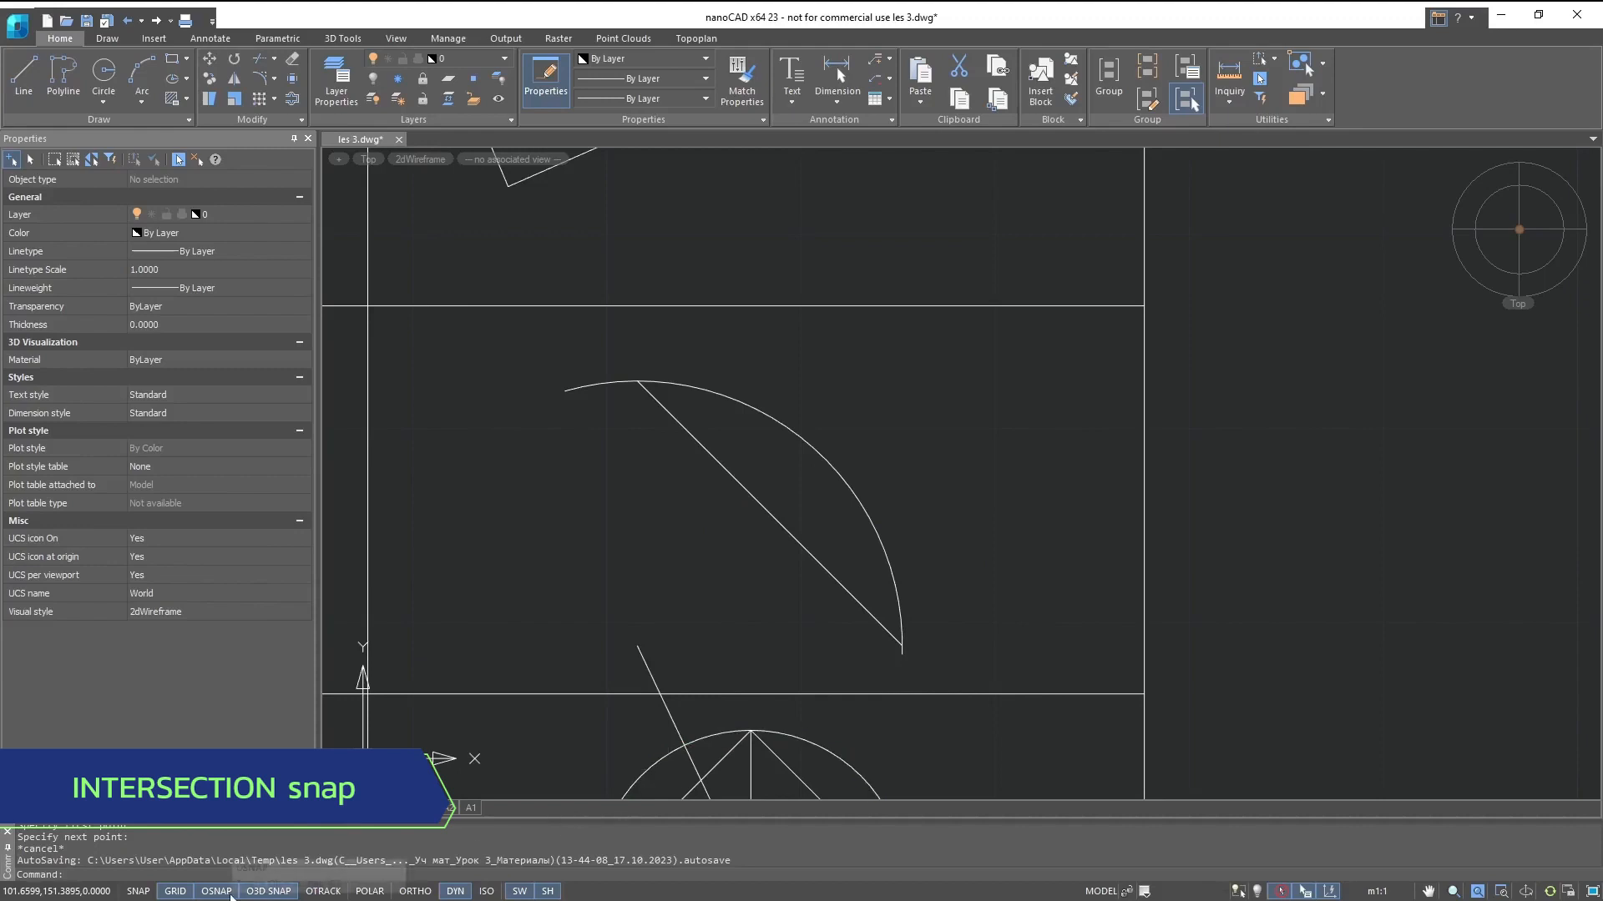
# - Switch the object snap to Intersection and draw a line from the arc's upper intersection with its chord to the diamond's top vertex on the circle
pyautogui.rightClick(227, 891)
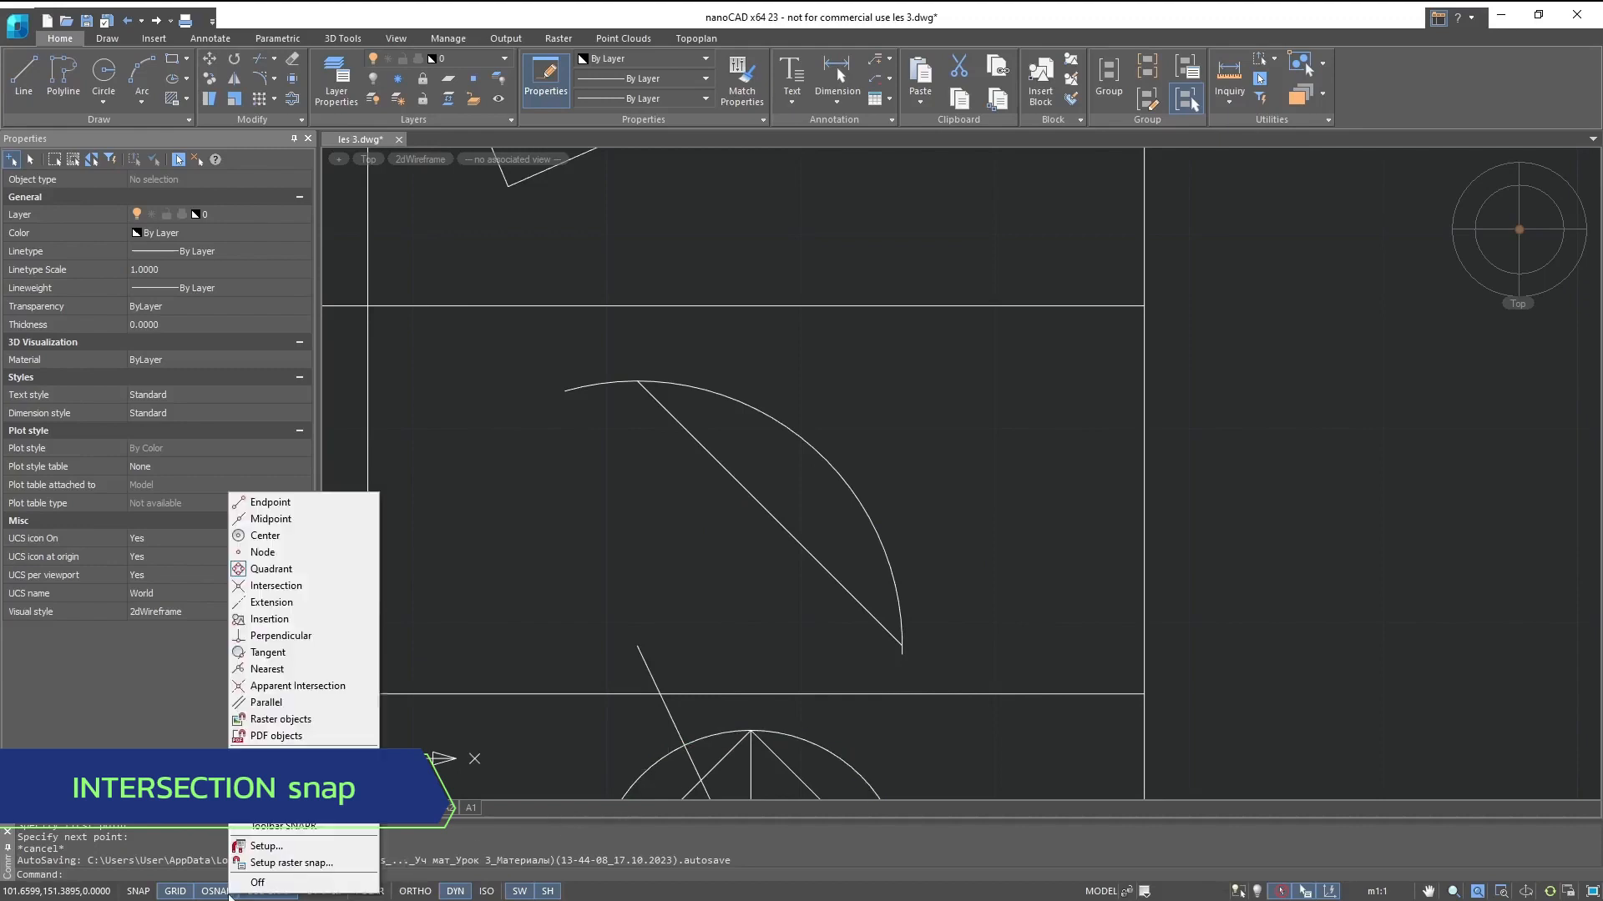
pyautogui.click(276, 587)
pyautogui.click(32, 98)
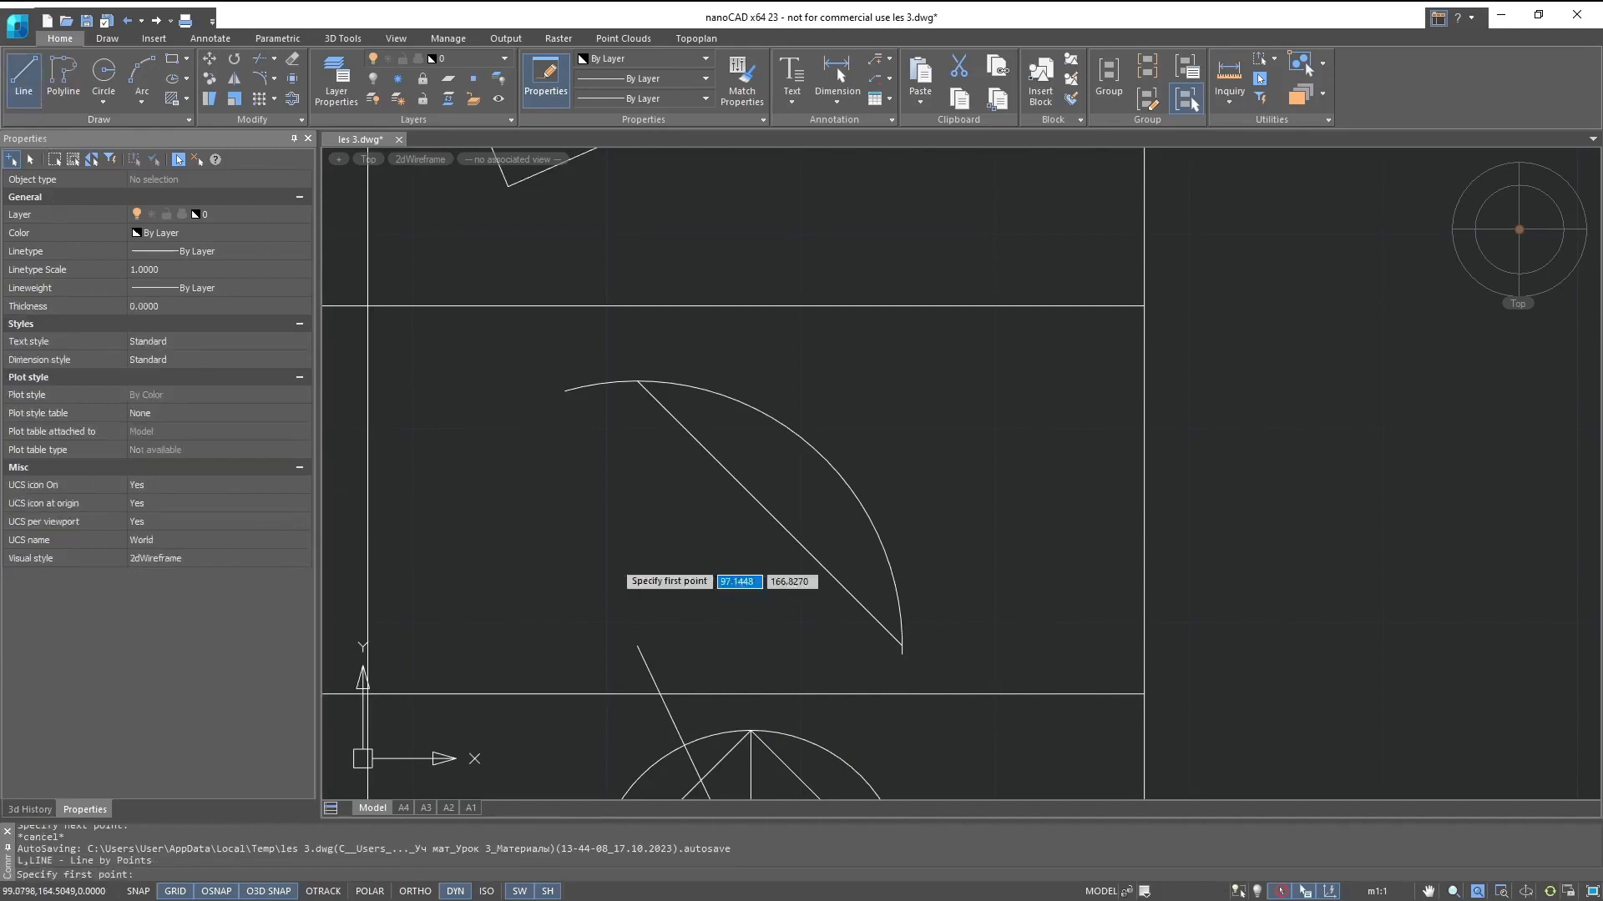
pyautogui.moveTo(643, 616); pyautogui.dragTo(628, 159, button='middle')
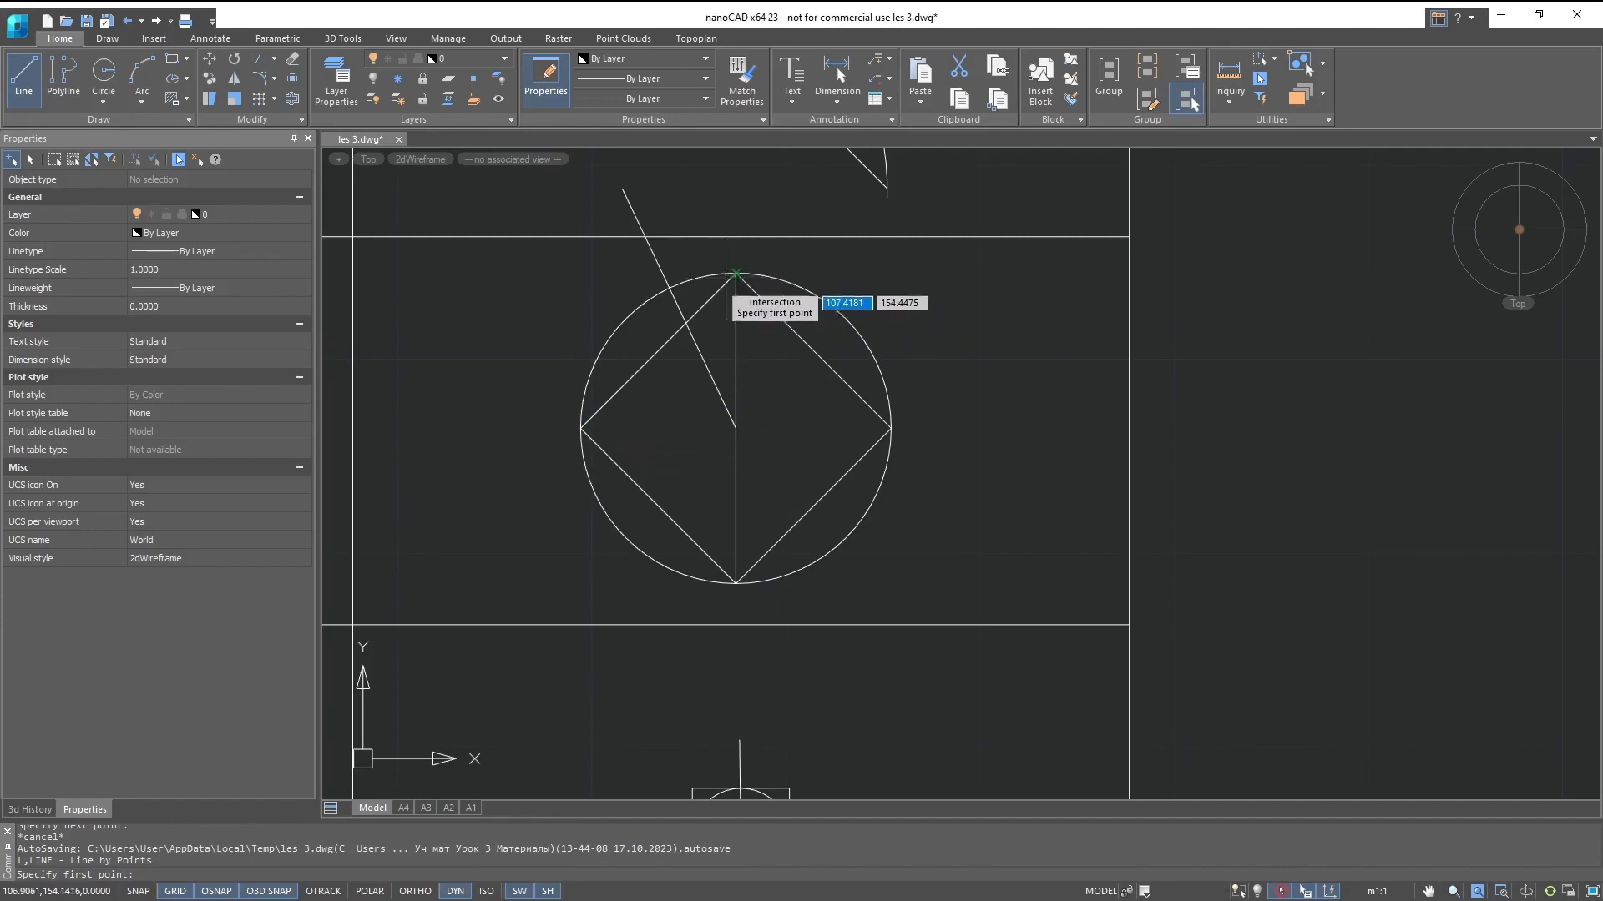
pyautogui.press('alt')
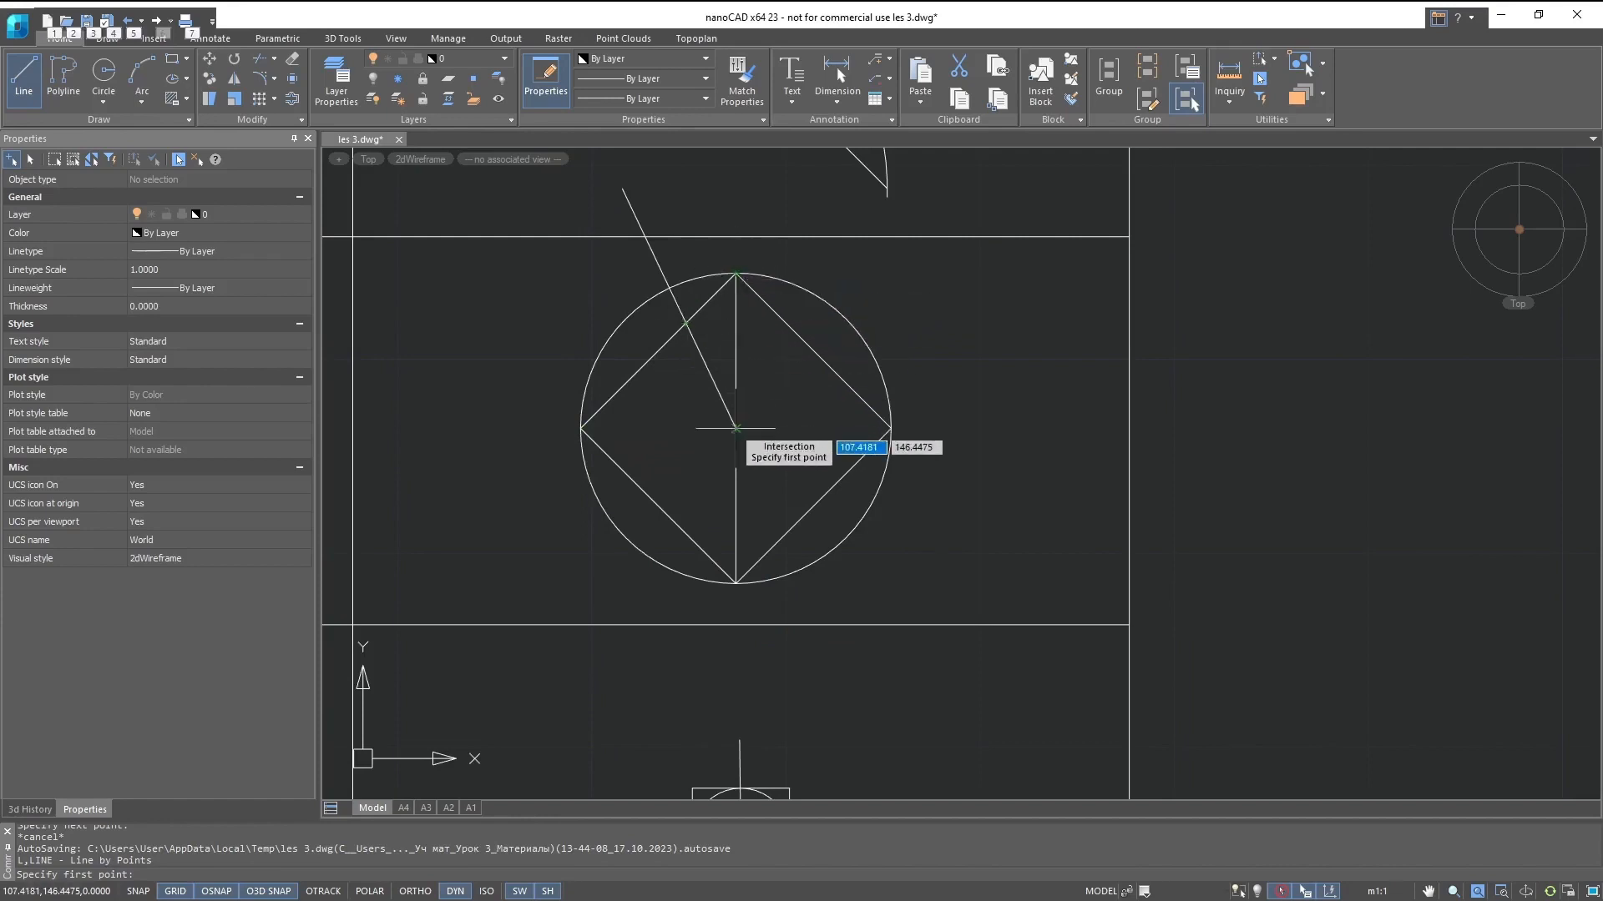
pyautogui.moveTo(737, 438); pyautogui.dragTo(772, 708, button='middle')
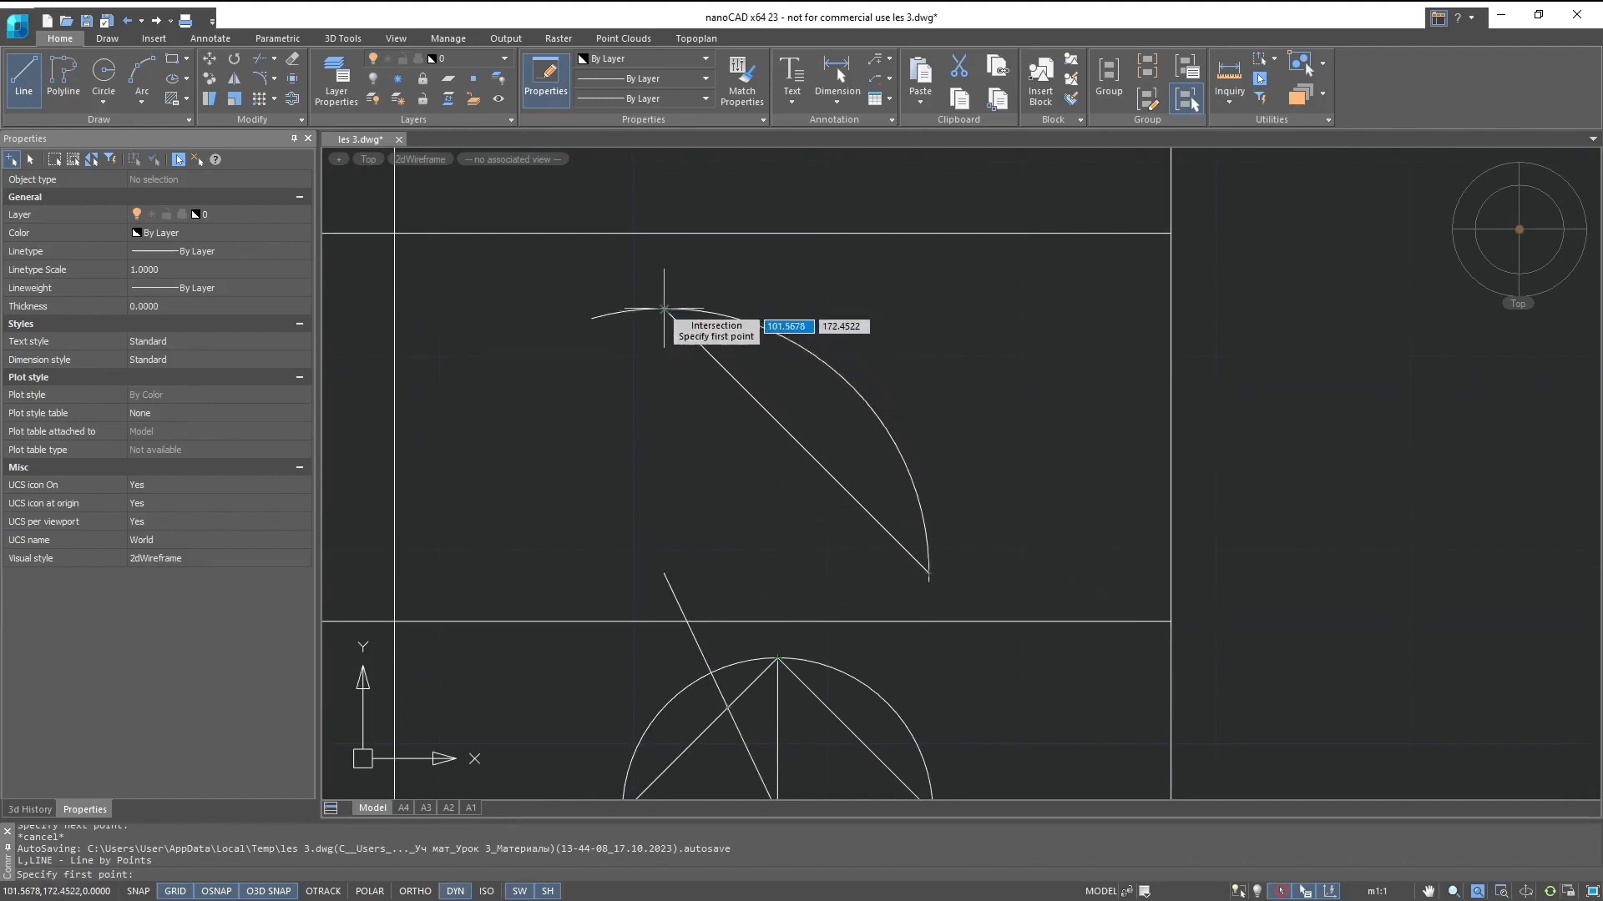
pyautogui.click(664, 309)
pyautogui.click(776, 659)
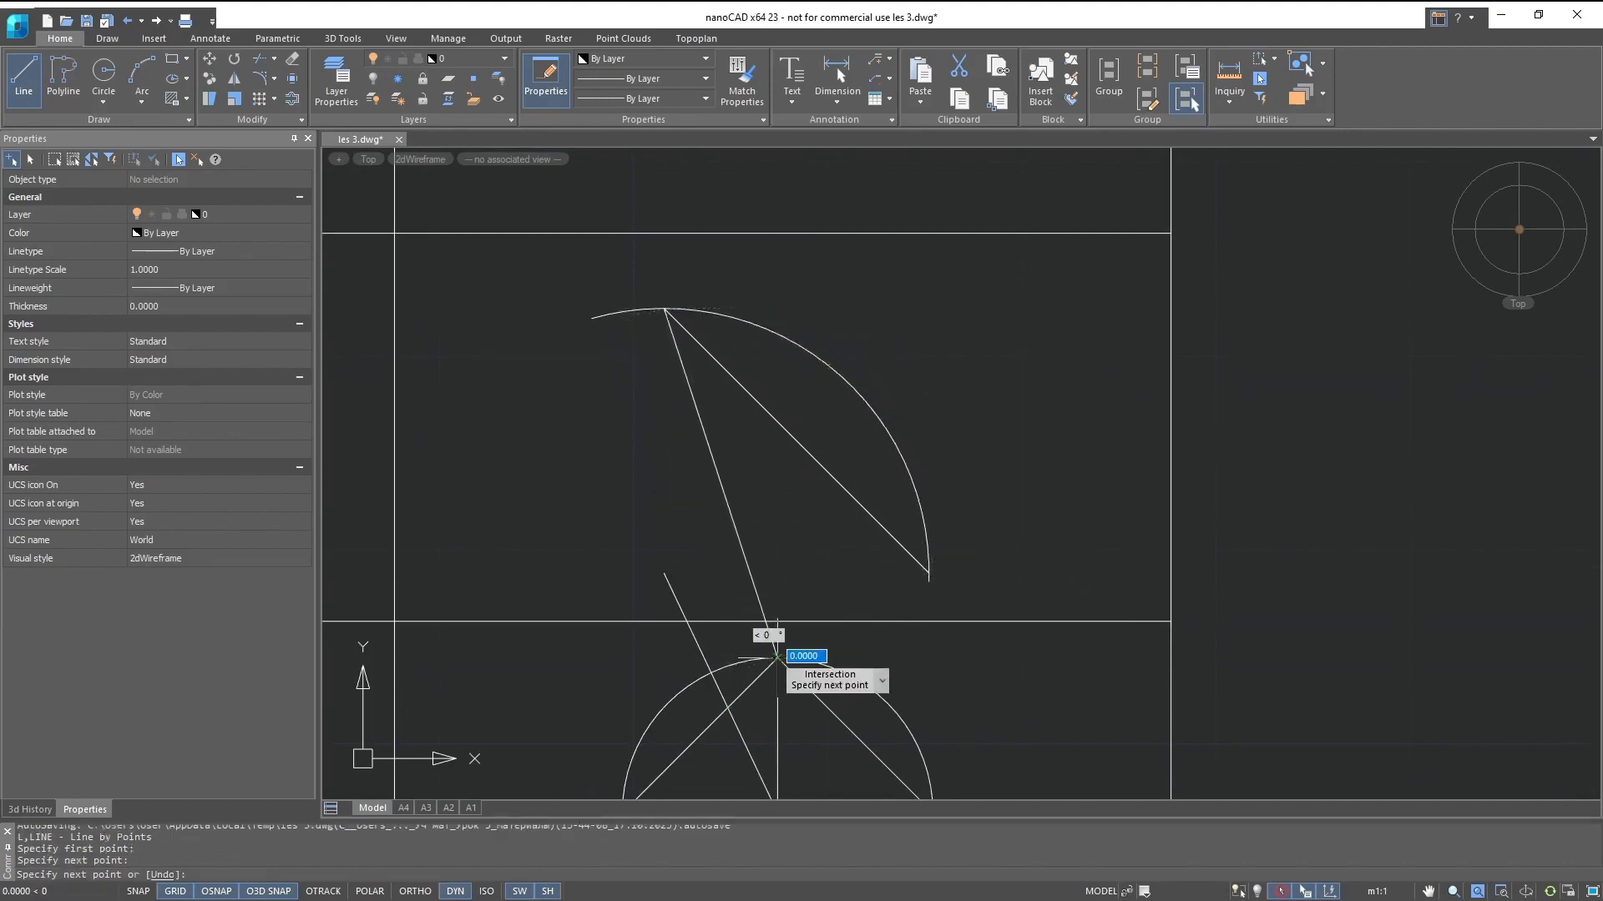
pyautogui.press('Escape')
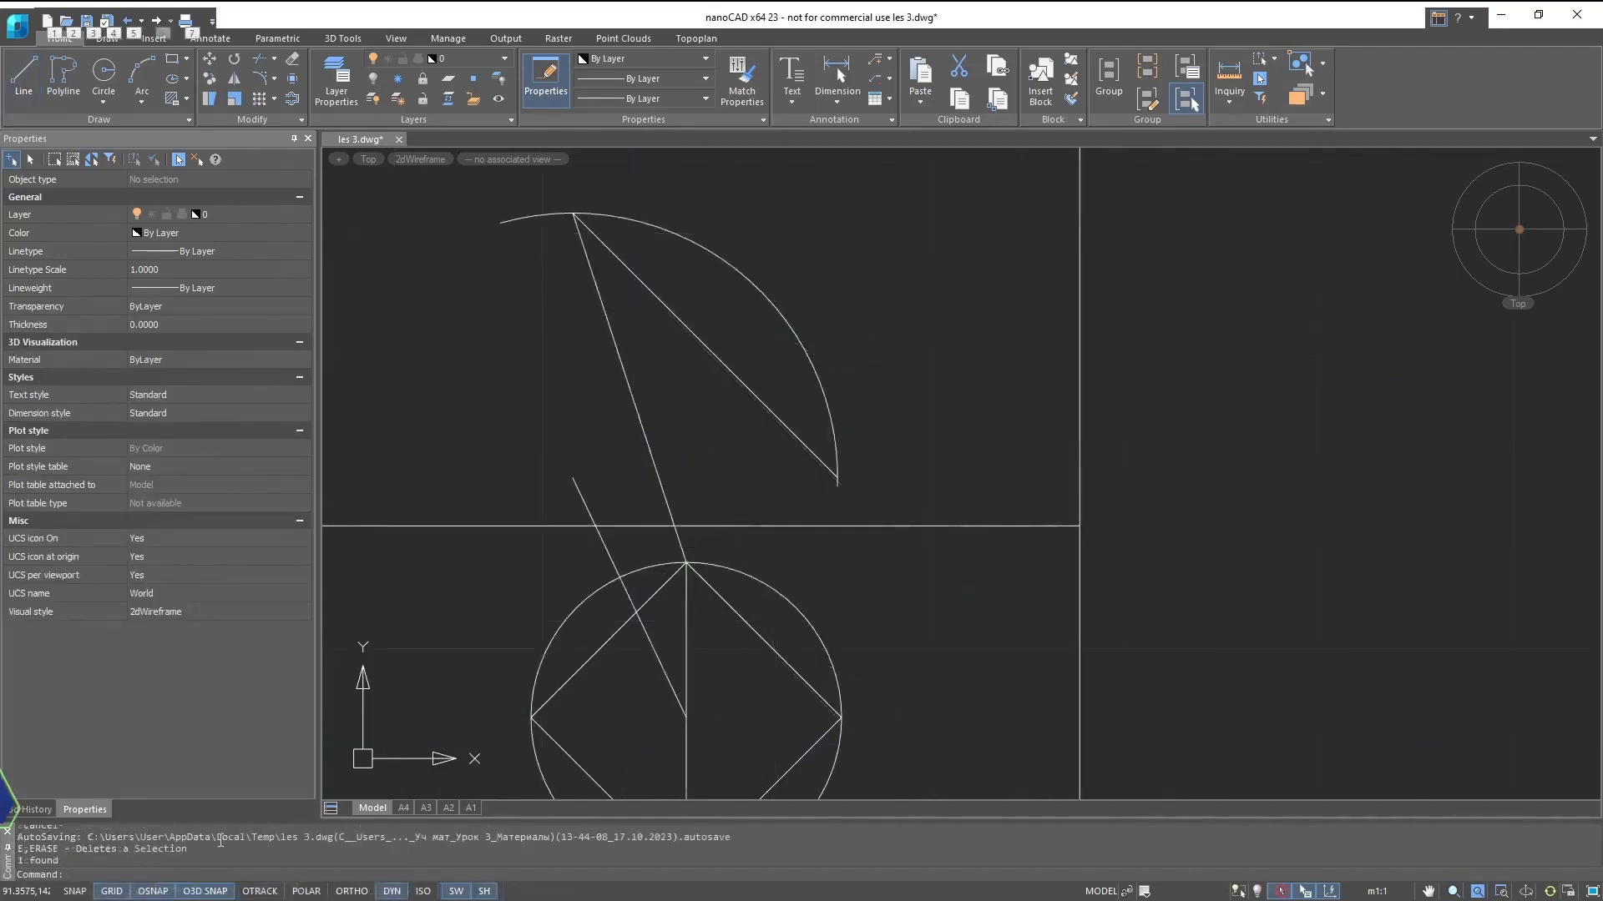
# - Switch the object snap to Insertion and draw a line from the dimension text's insertion point to that of the sample word "Text"
pyautogui.rightClick(156, 894)
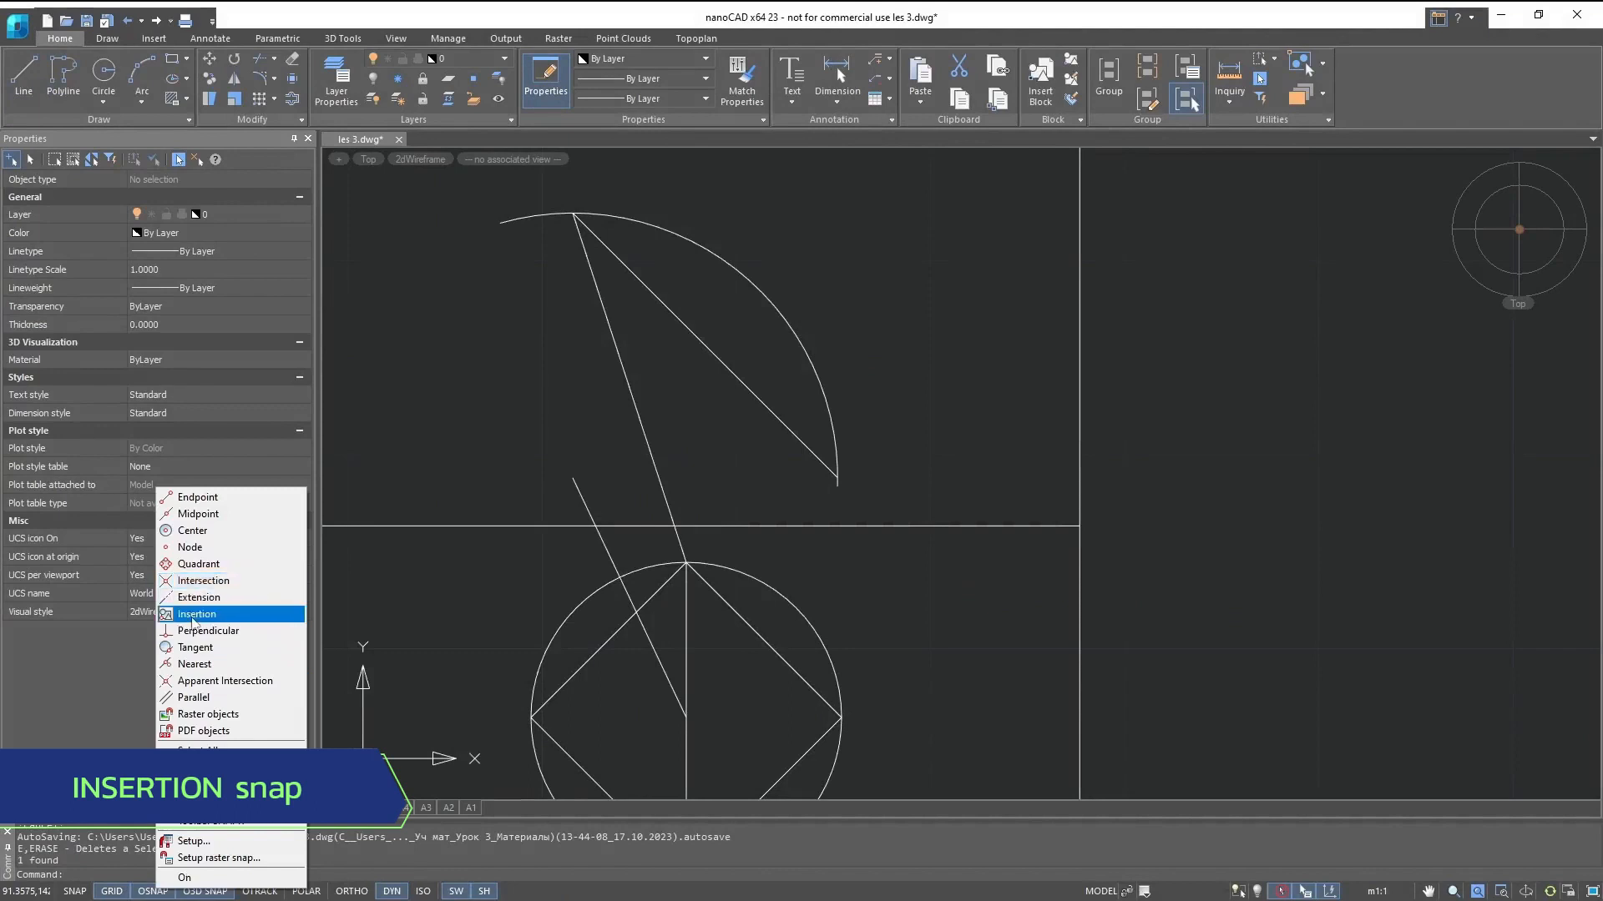
pyautogui.click(193, 621)
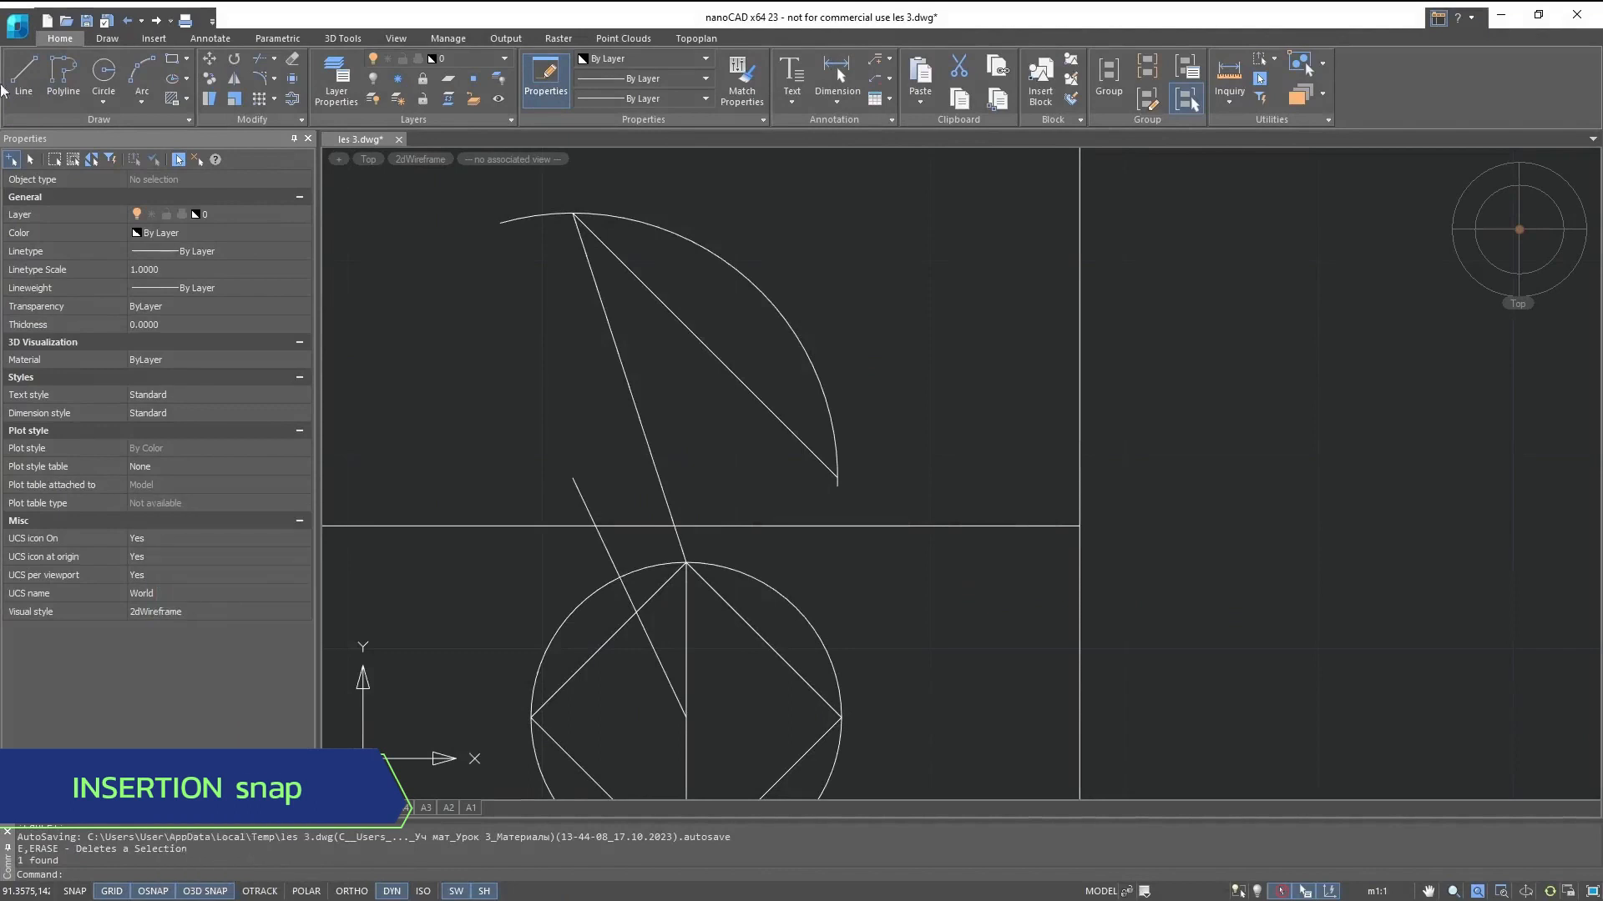
pyautogui.click(23, 75)
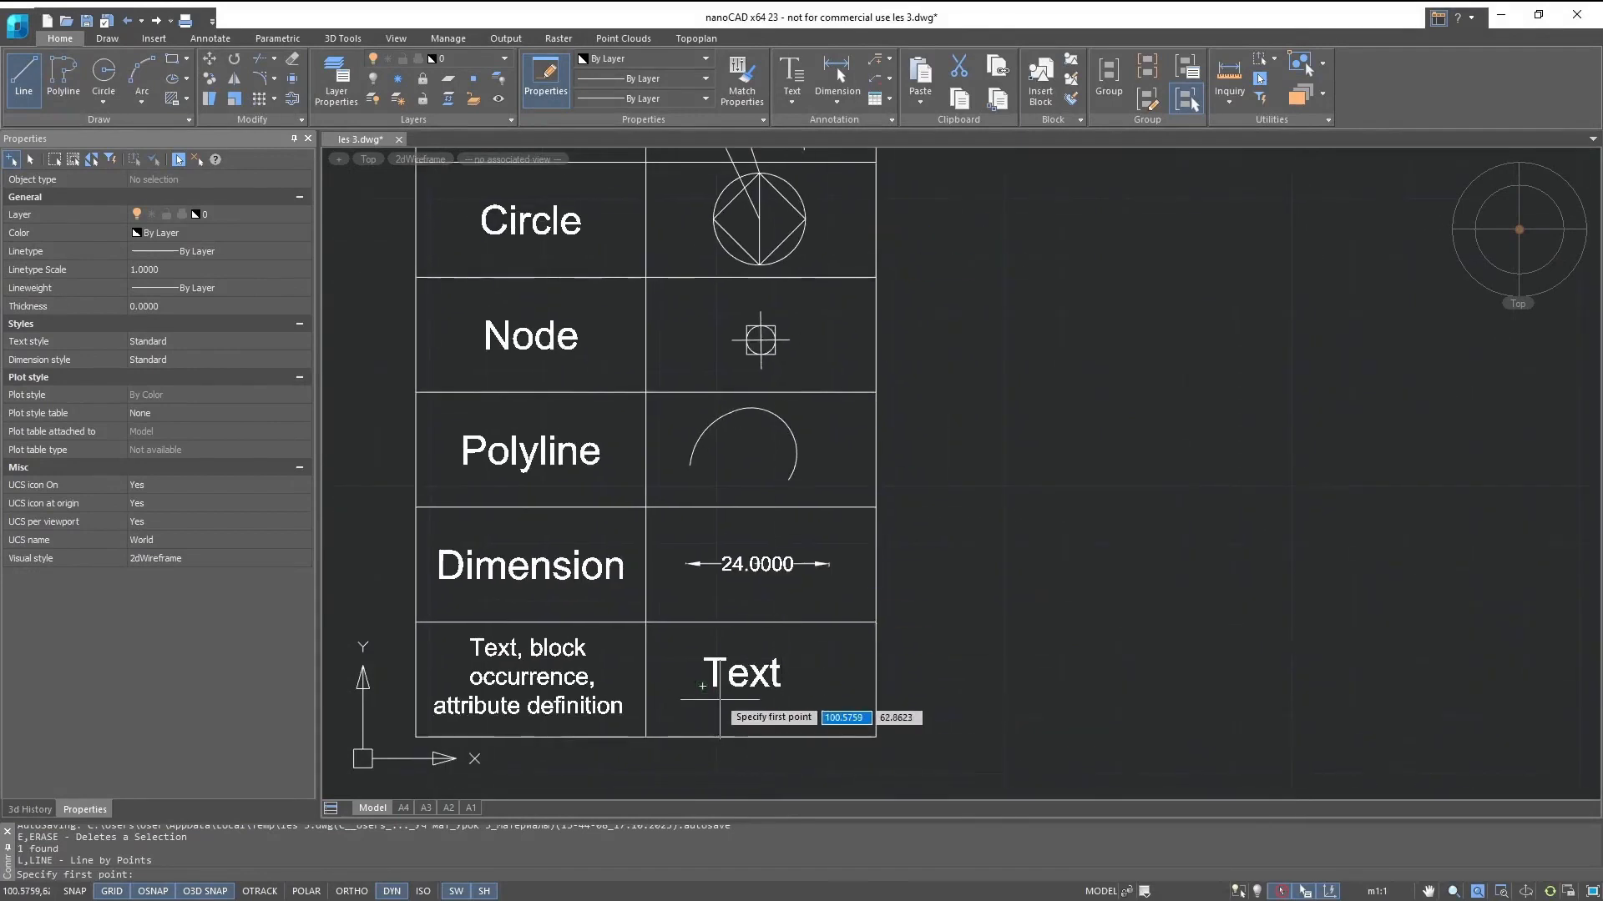
pyautogui.scroll(5, 704, 686)
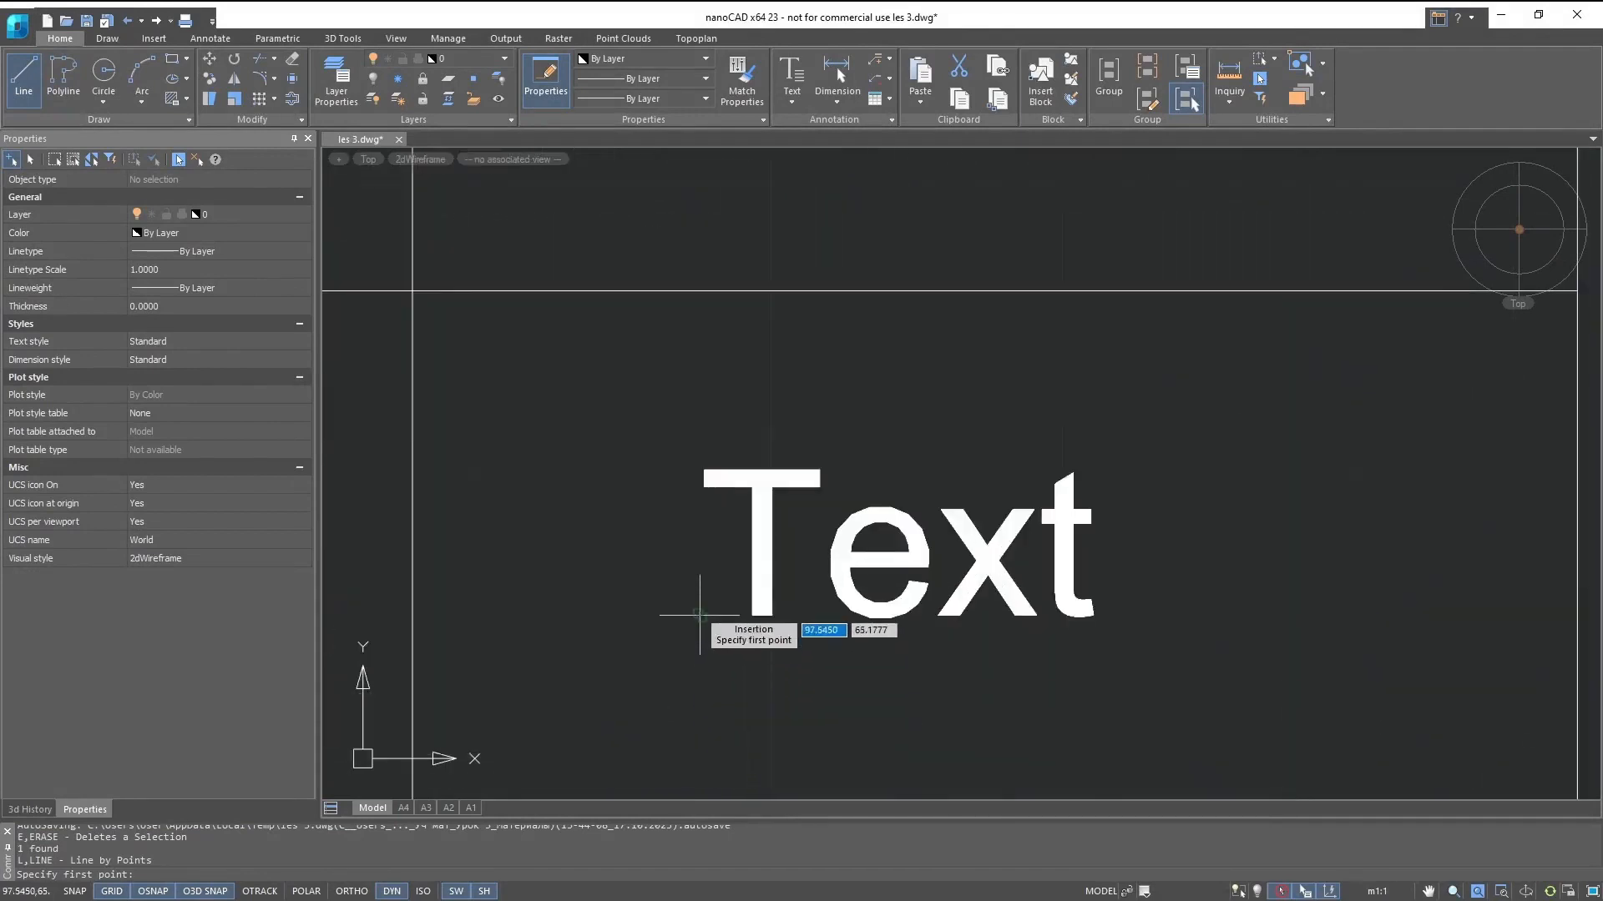
pyautogui.moveTo(699, 616); pyautogui.dragTo(675, 738, button='middle')
pyautogui.scroll(-3, 676, 738)
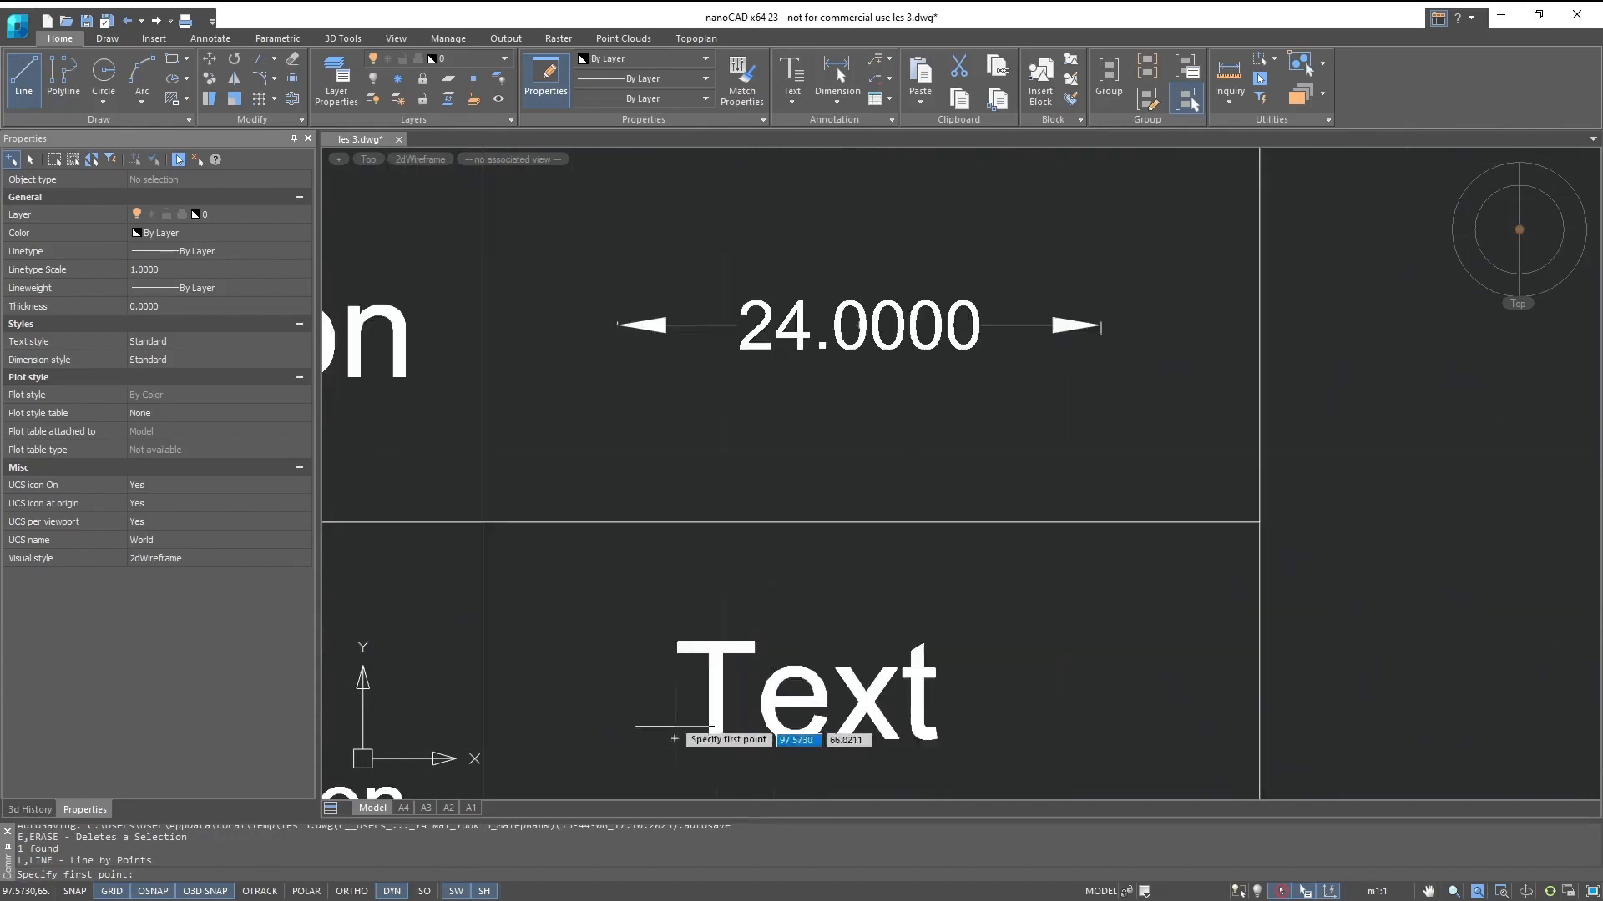
pyautogui.click(860, 326)
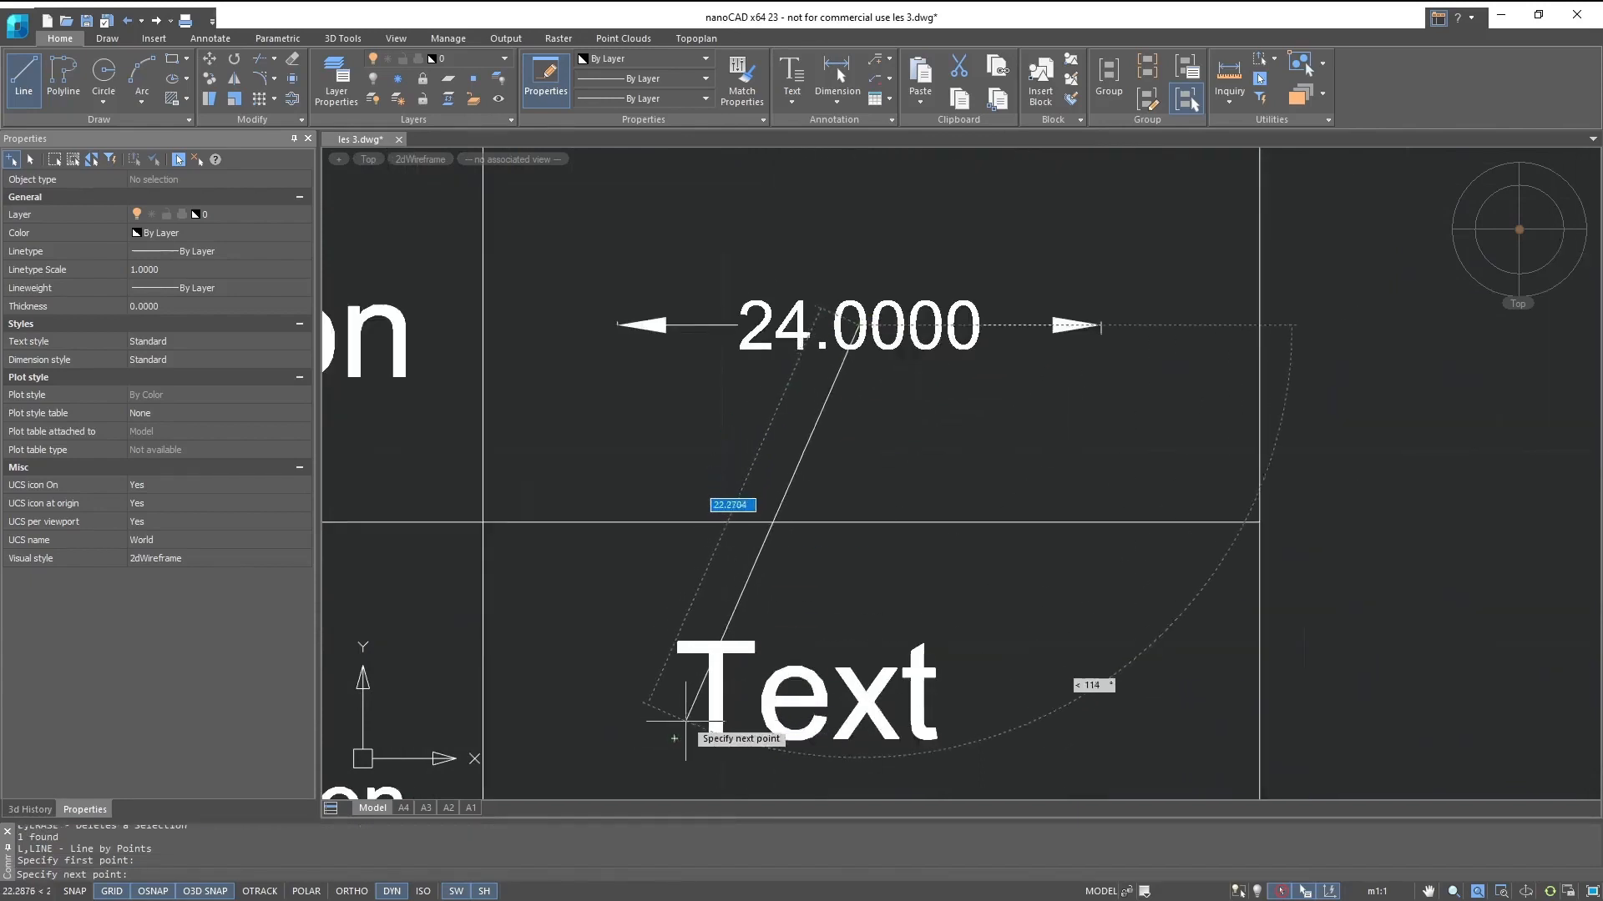
pyautogui.click(674, 738)
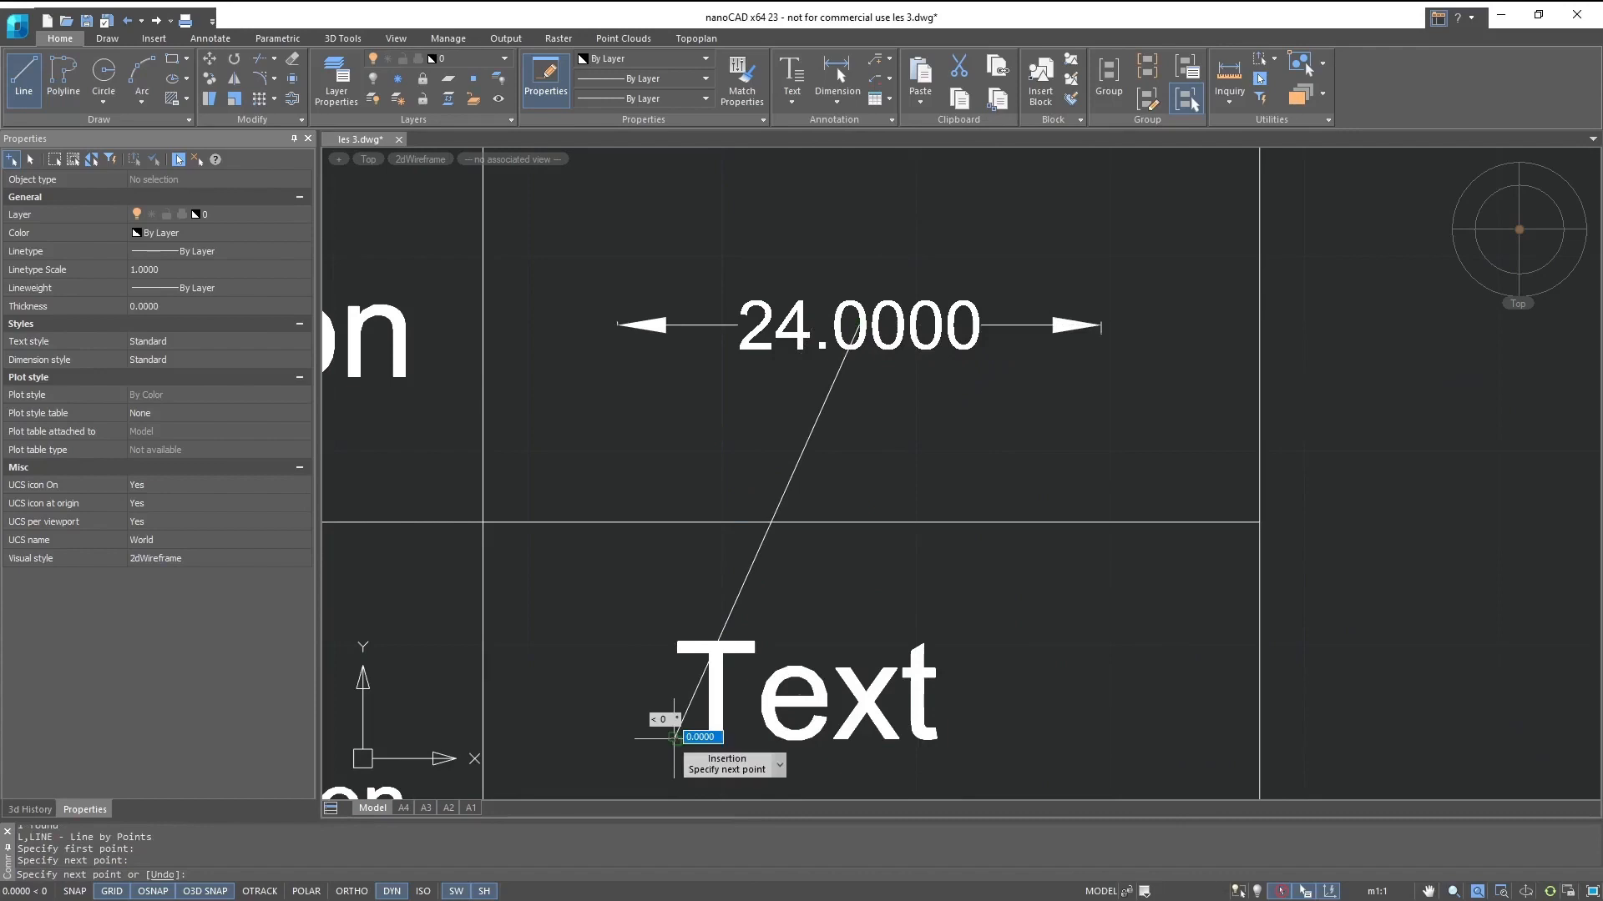
pyautogui.press('Escape')
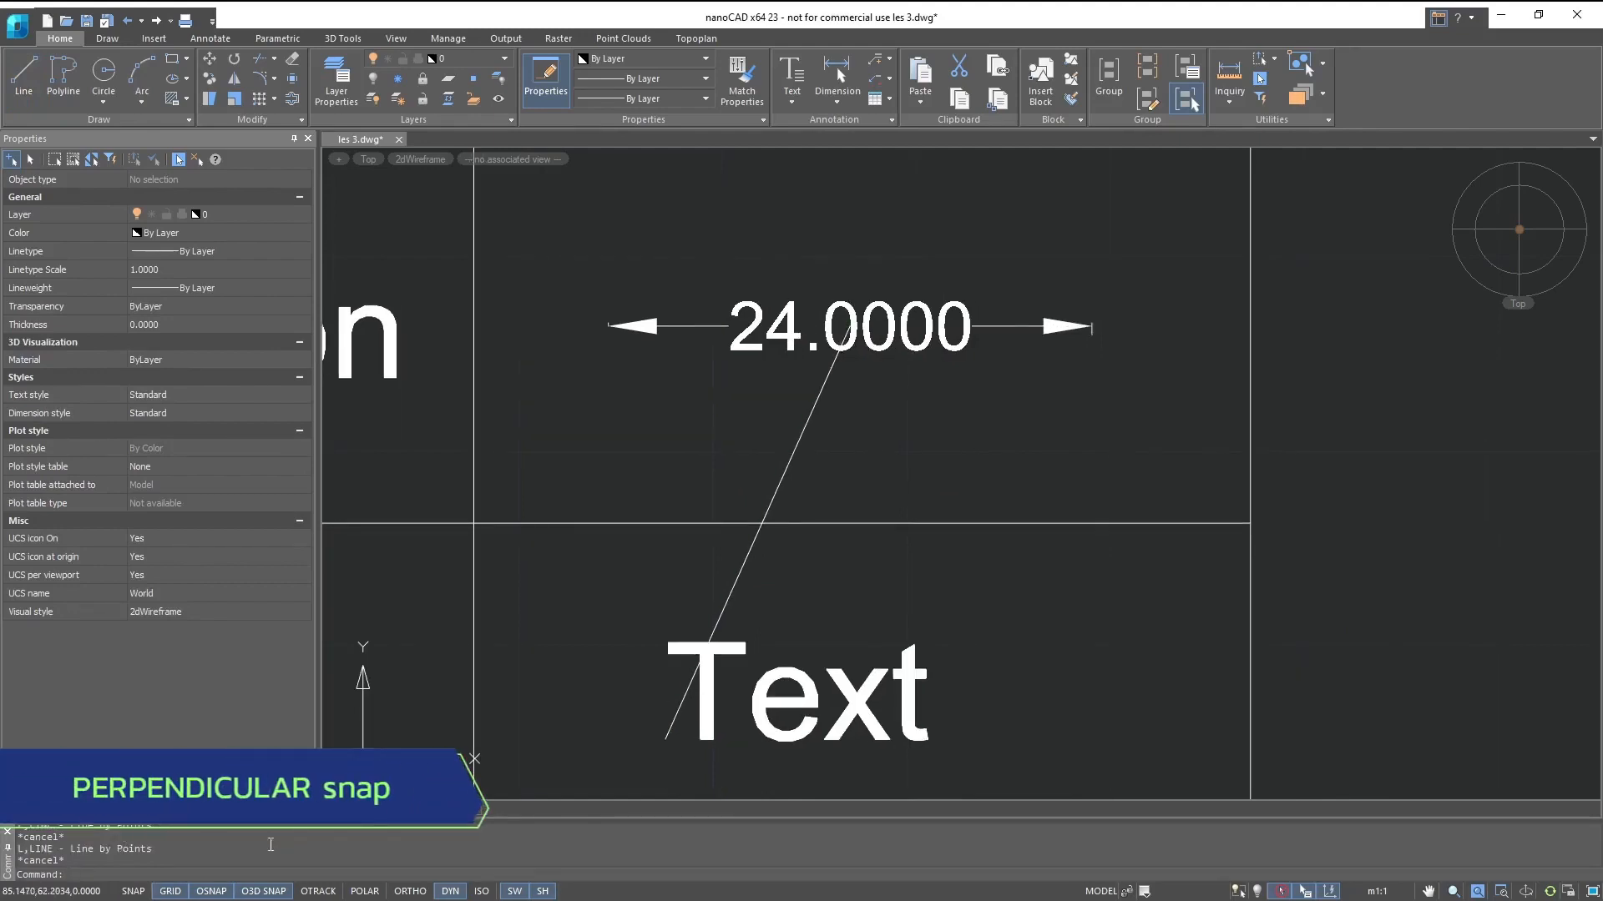
# - Switch the object snap to Perpendicular and draw a nearly horizontal line about 204 units long outward from the table's right edge beside the Polyline row
pyautogui.rightClick(206, 892)
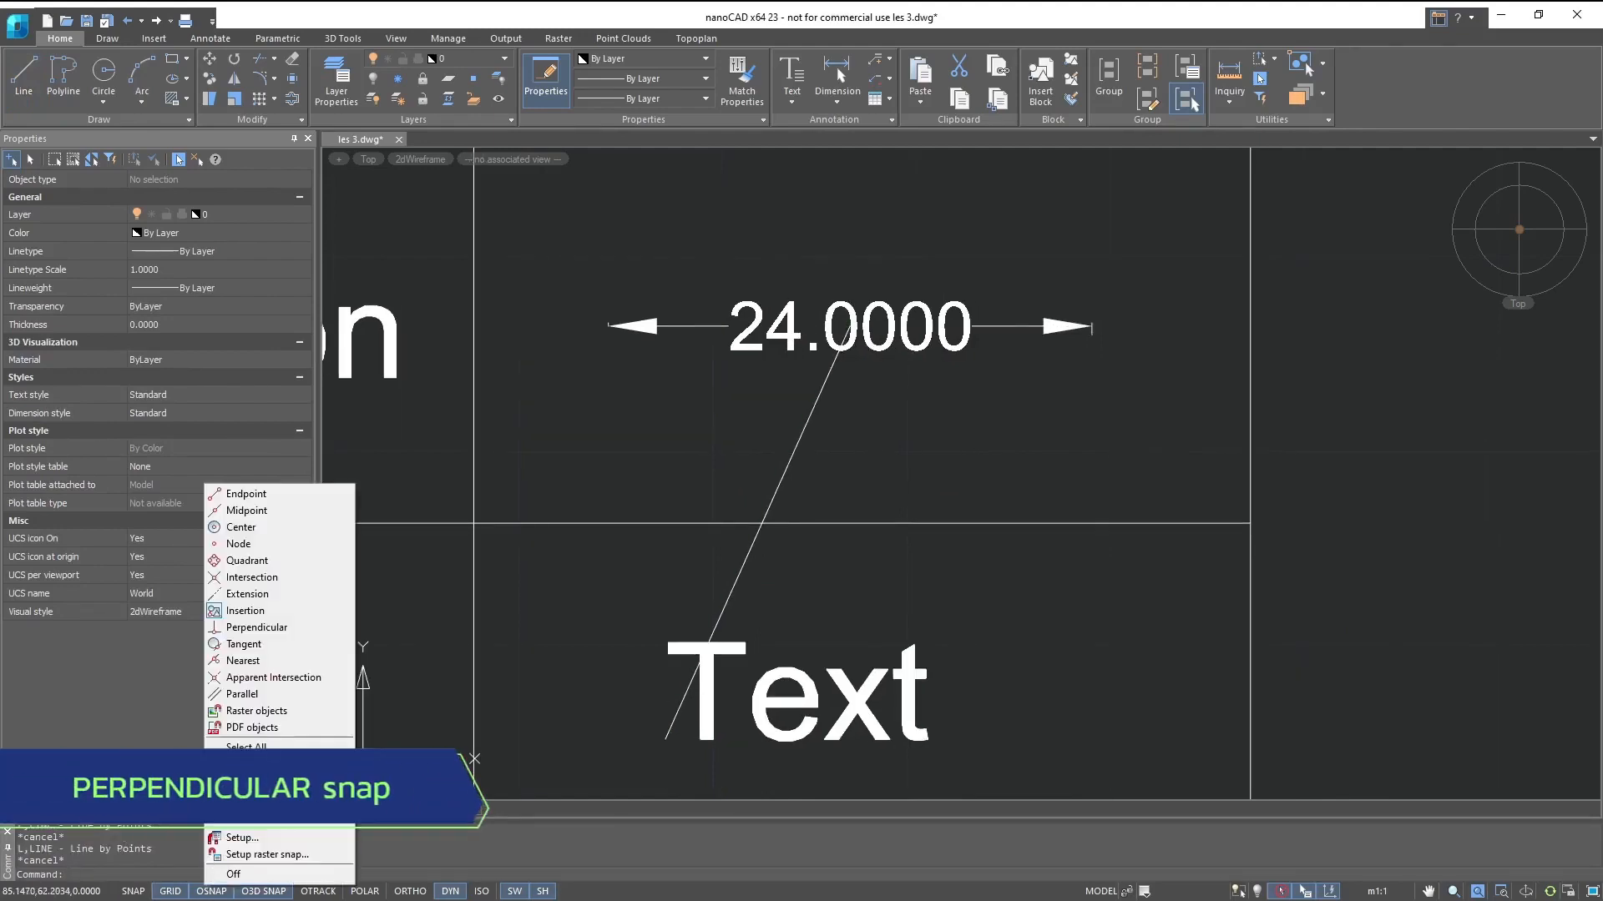
pyautogui.click(236, 628)
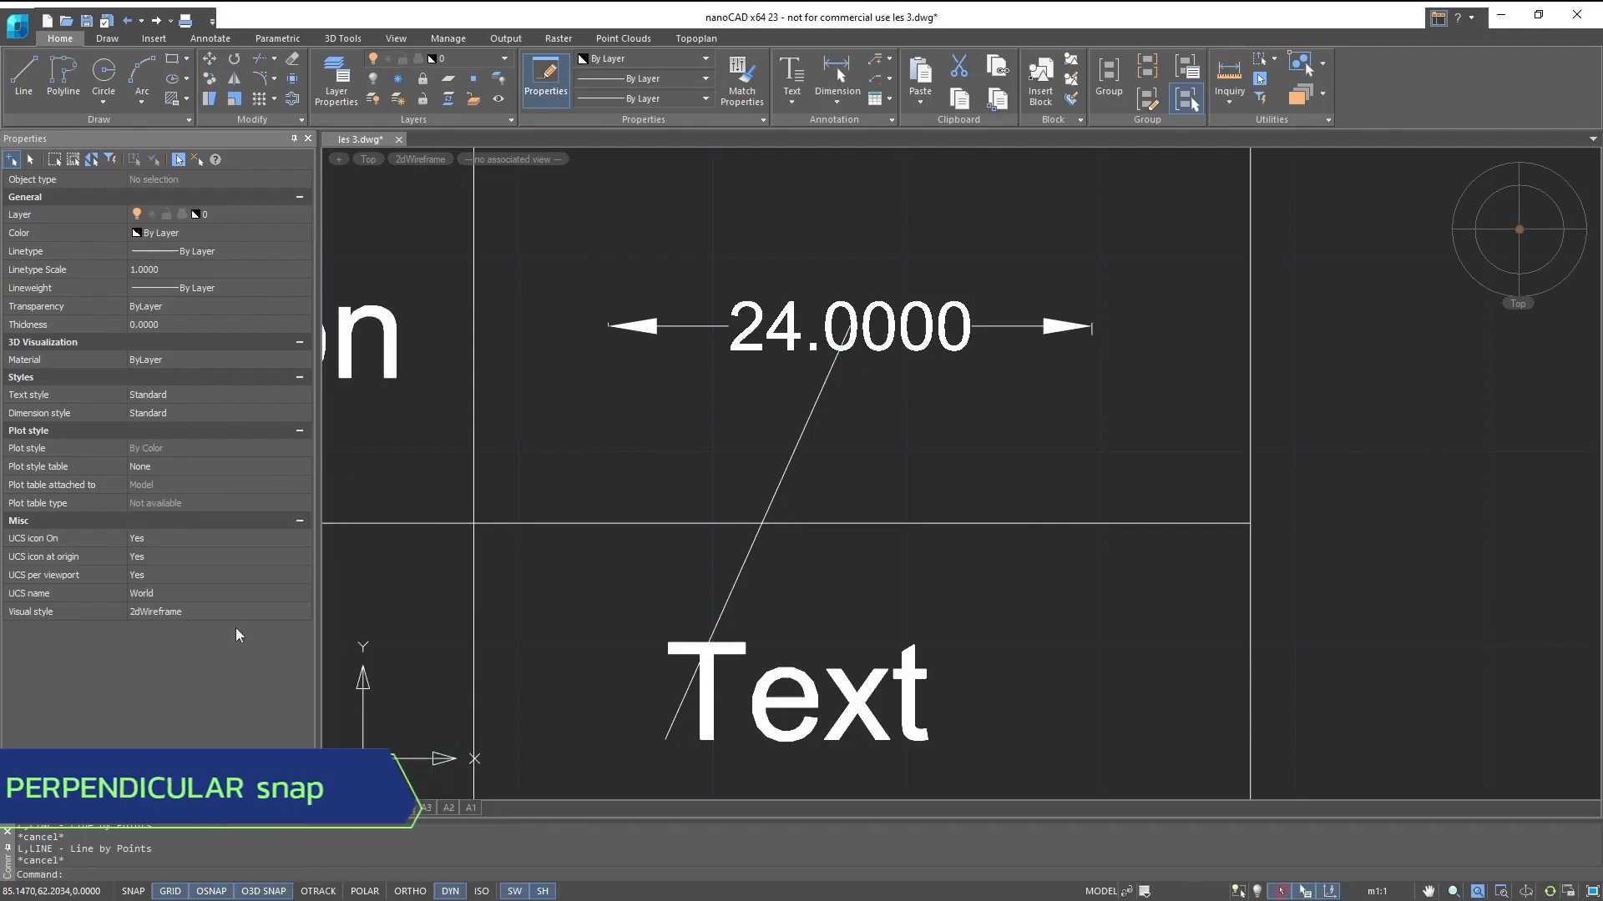
pyautogui.click(24, 79)
pyautogui.scroll(-6, 848, 468)
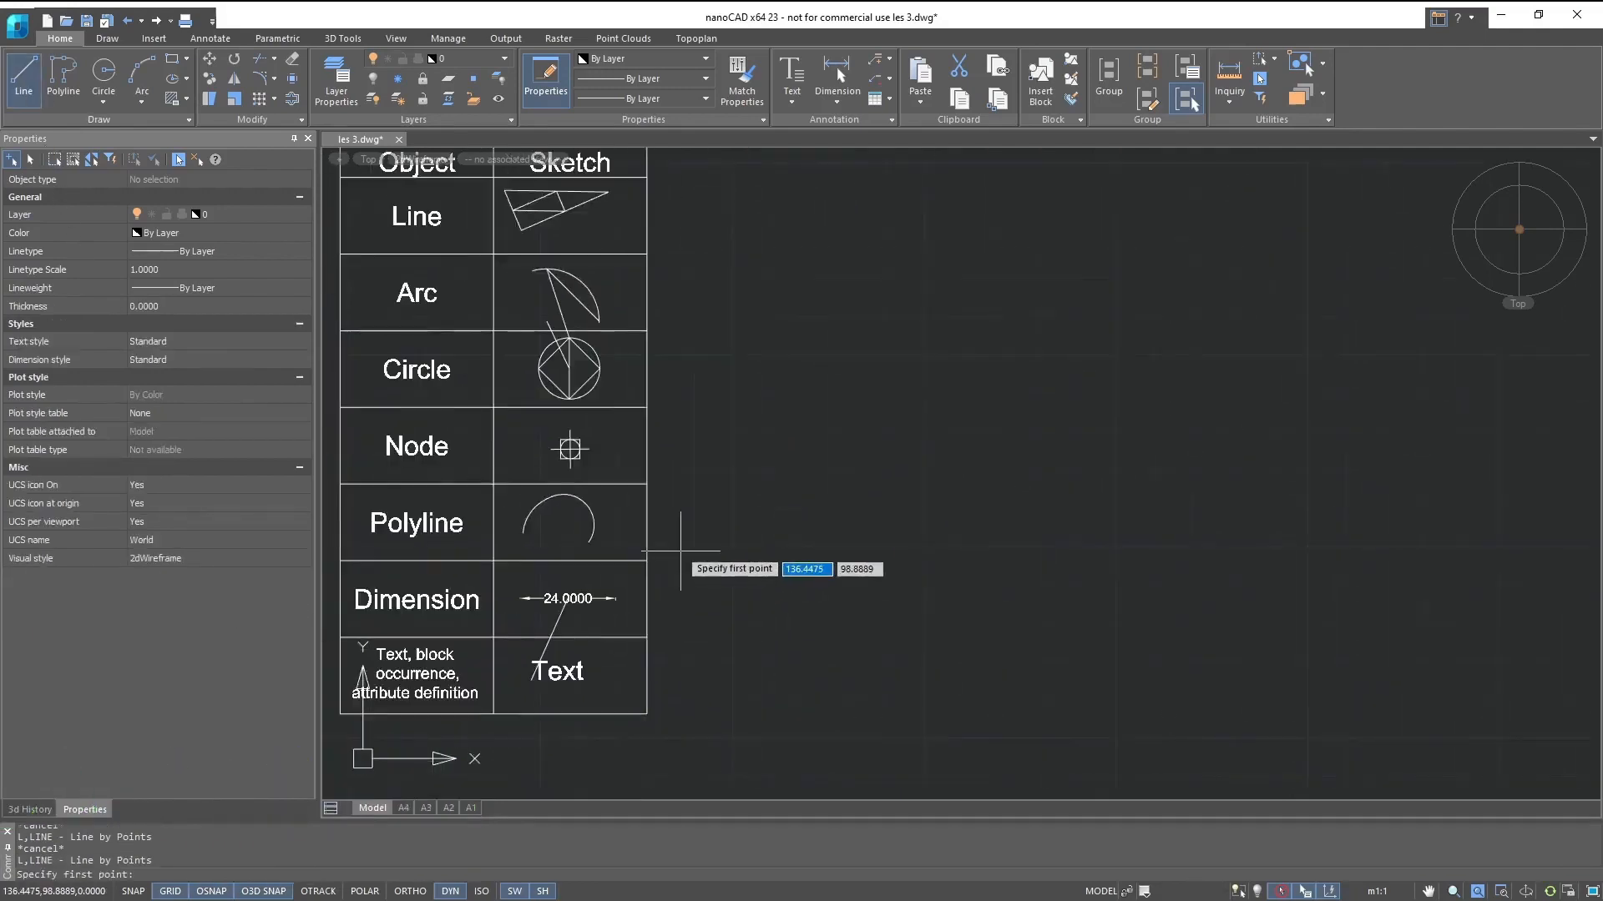
pyautogui.scroll(-3, 659, 541)
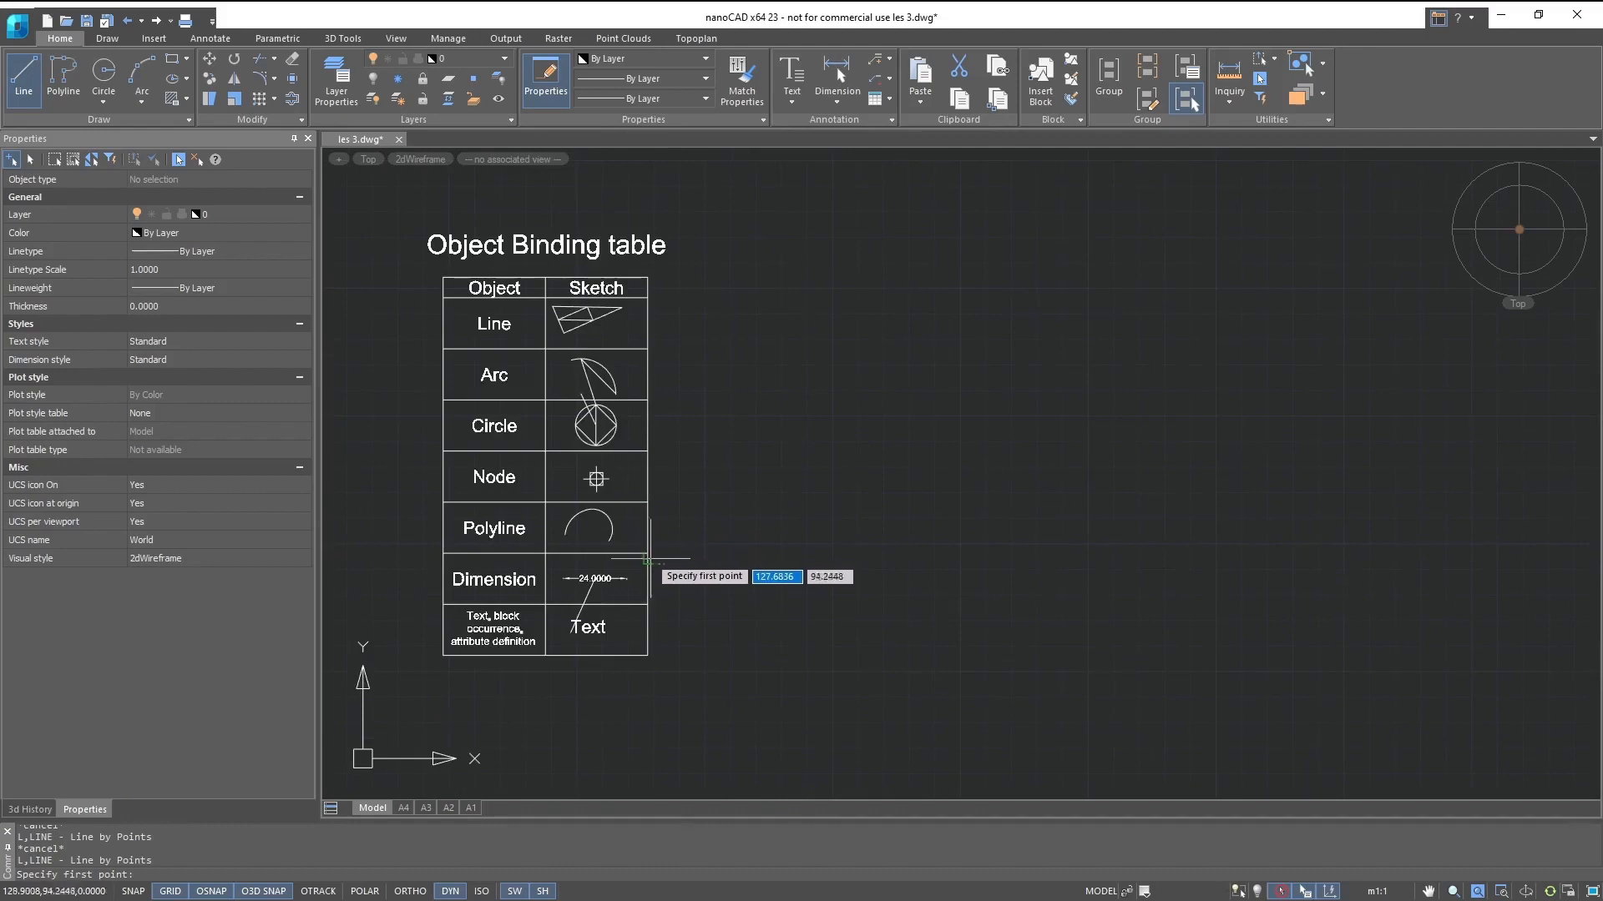
pyautogui.click(649, 524)
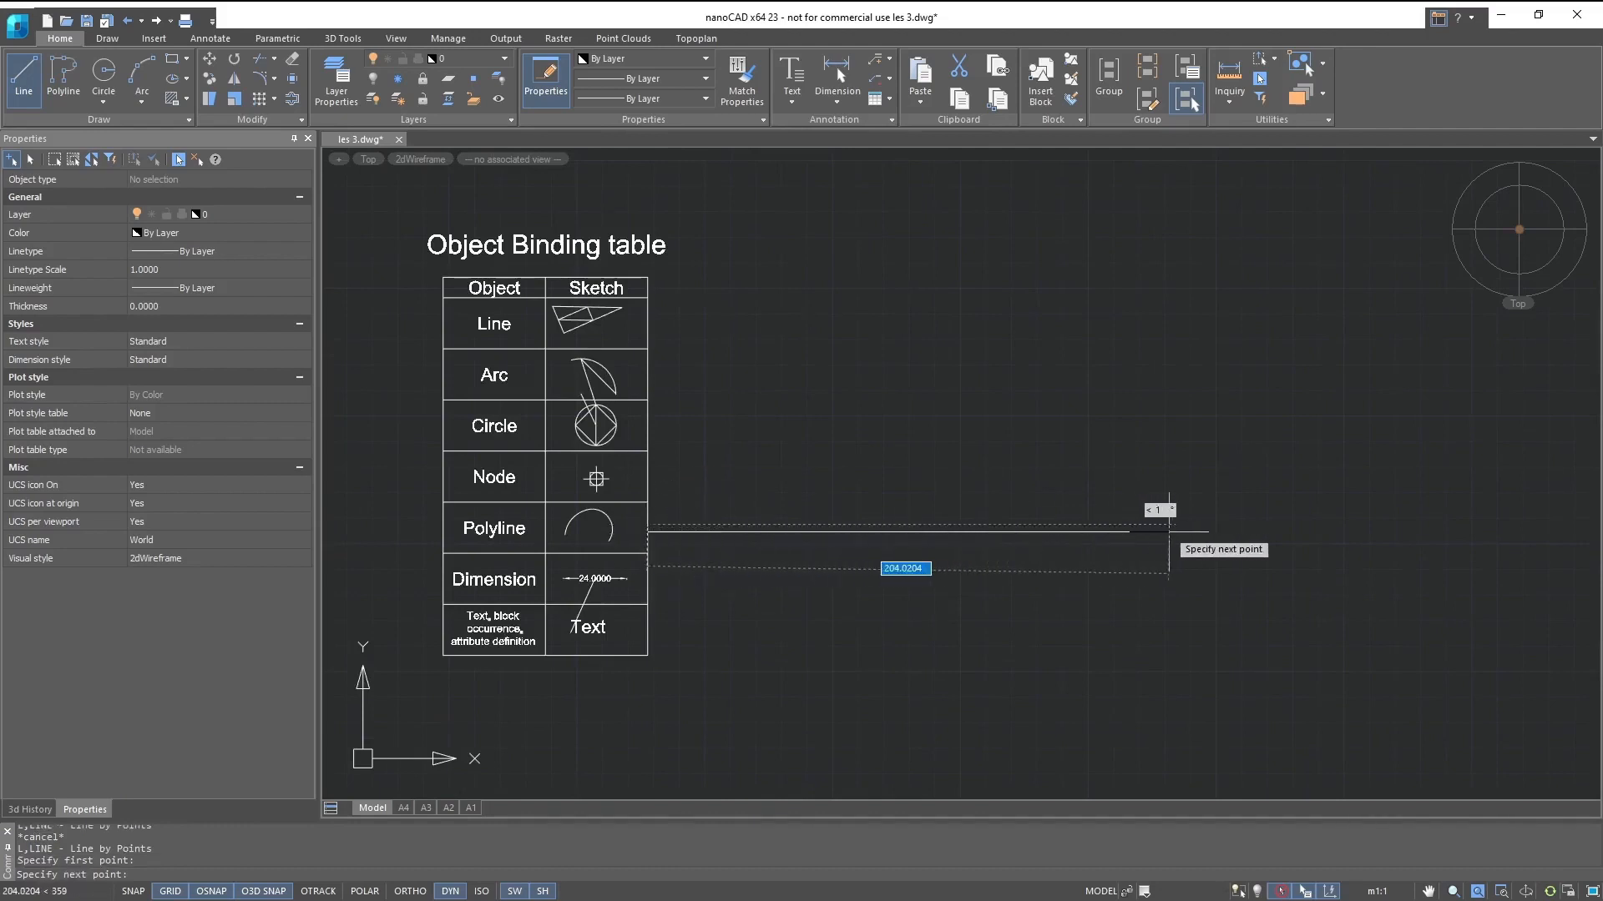
pyautogui.click(1169, 531)
pyautogui.press('Escape')
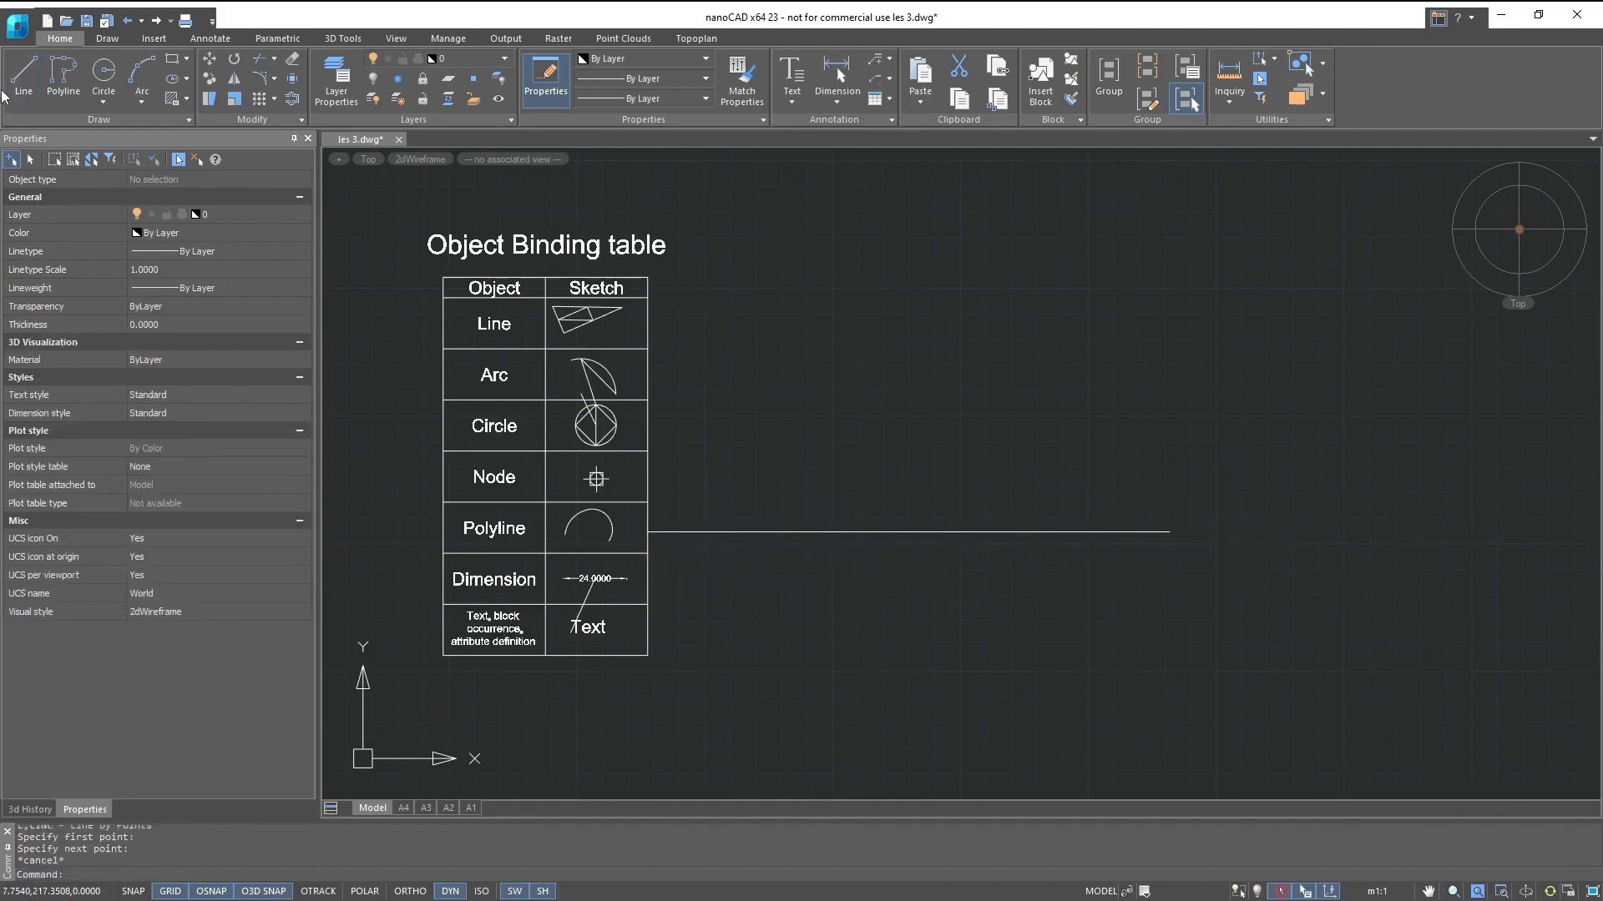
# - Draw a line about 94 units long upward from the long horizontal line, perpendicular to it
pyautogui.click(24, 75)
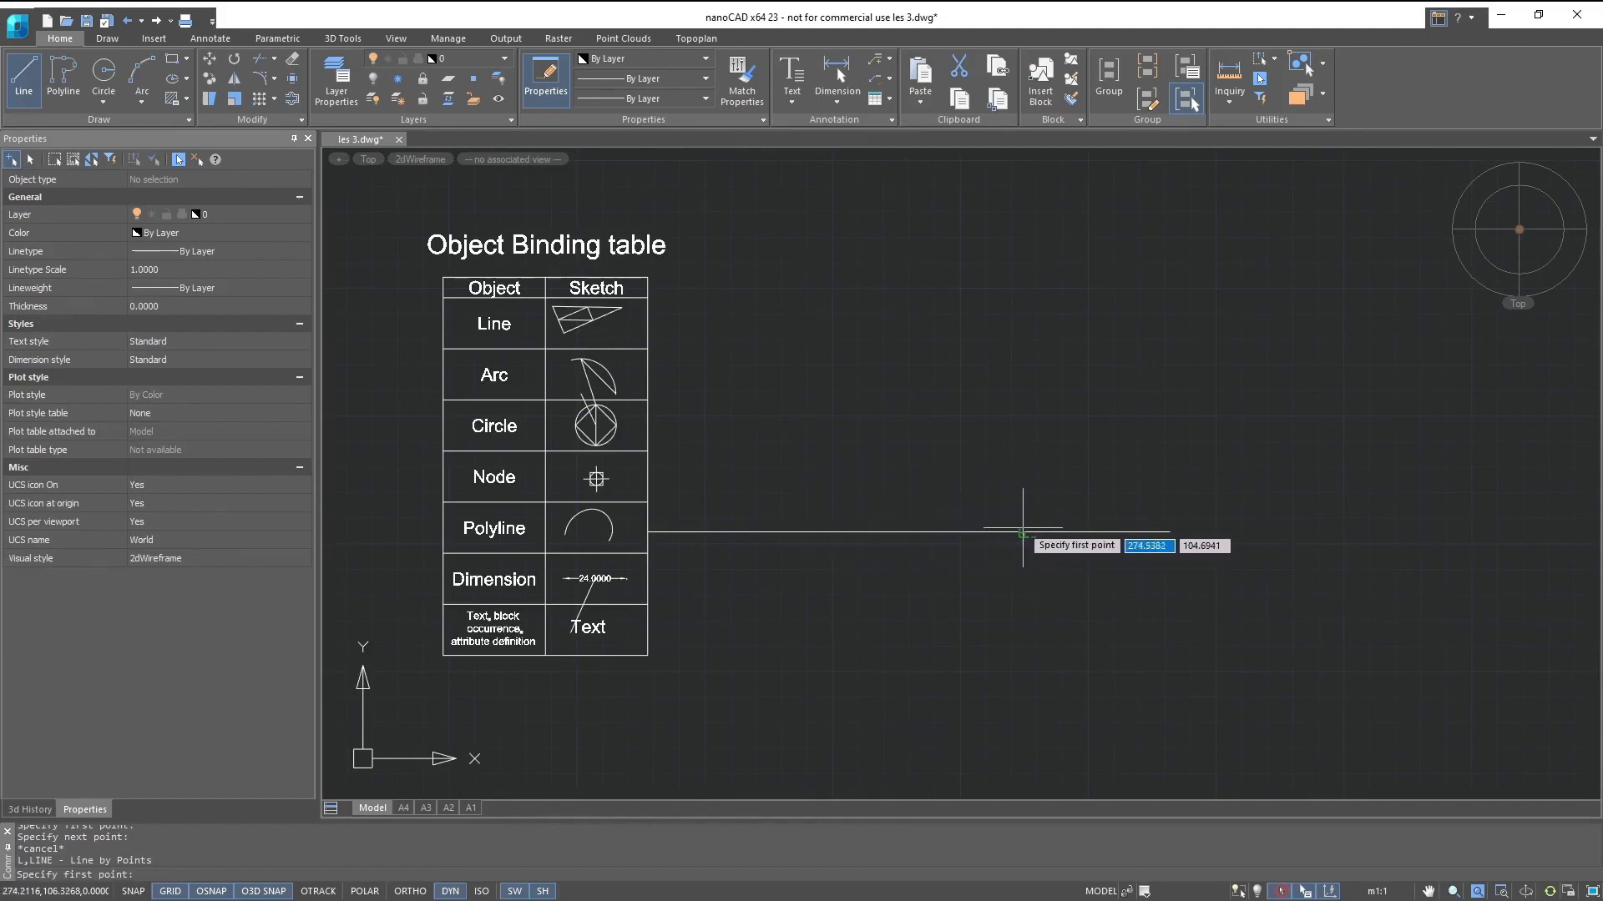
pyautogui.click(1027, 531)
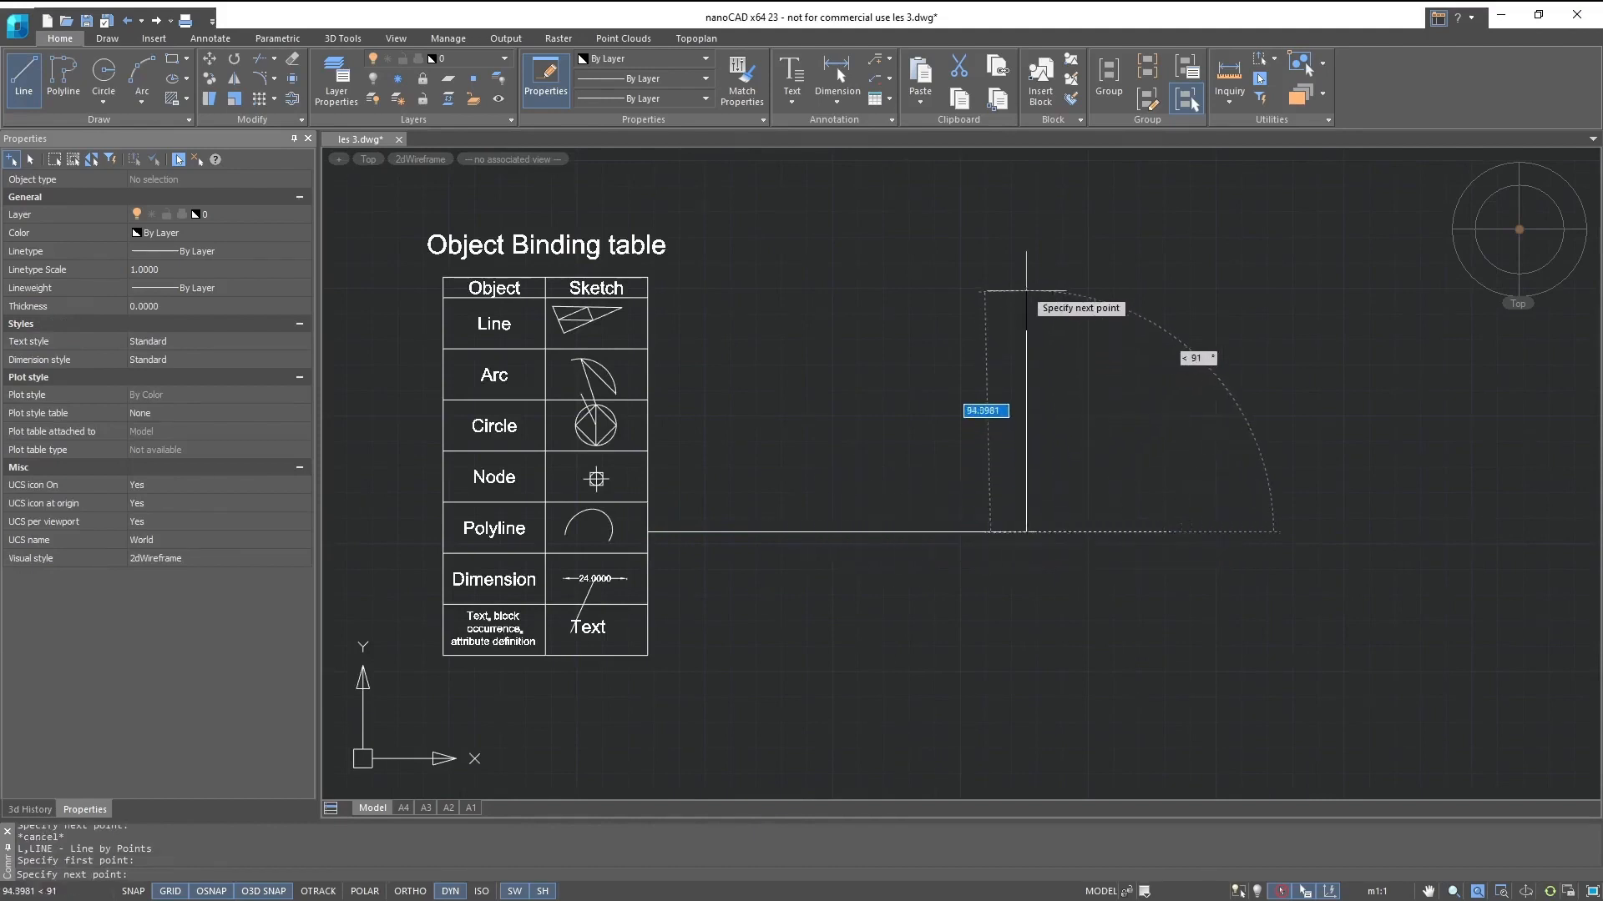
pyautogui.click(1026, 291)
pyautogui.press('Escape')
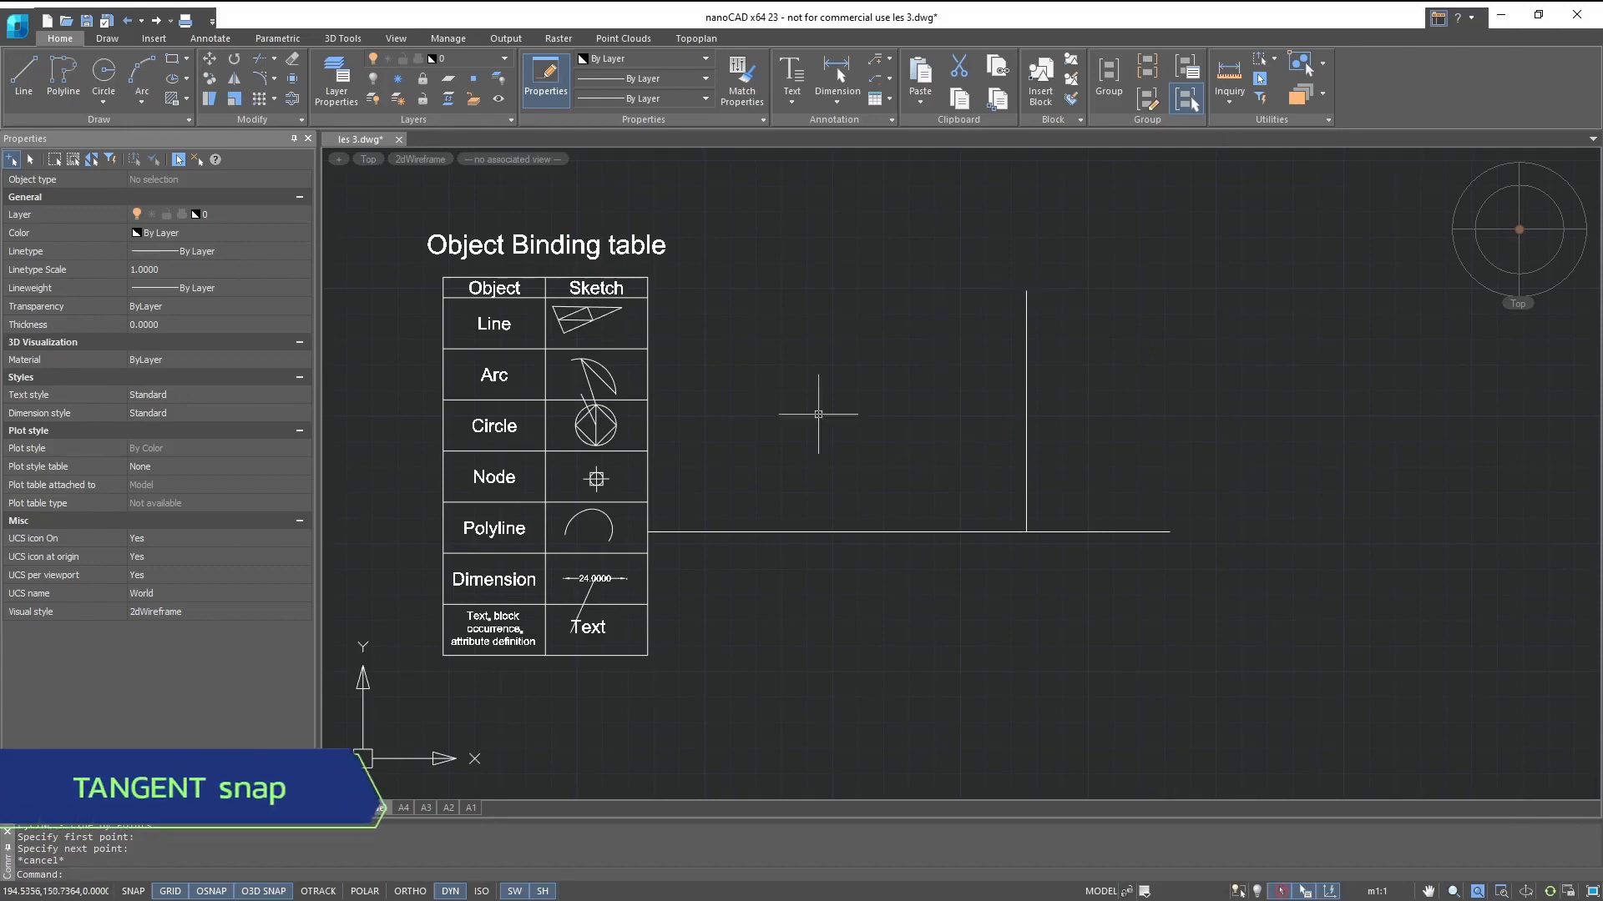
# - Switch the object snap to Tangent and draw a three-point arc in the empty area between the table and the vertical line
pyautogui.rightClick(222, 894)
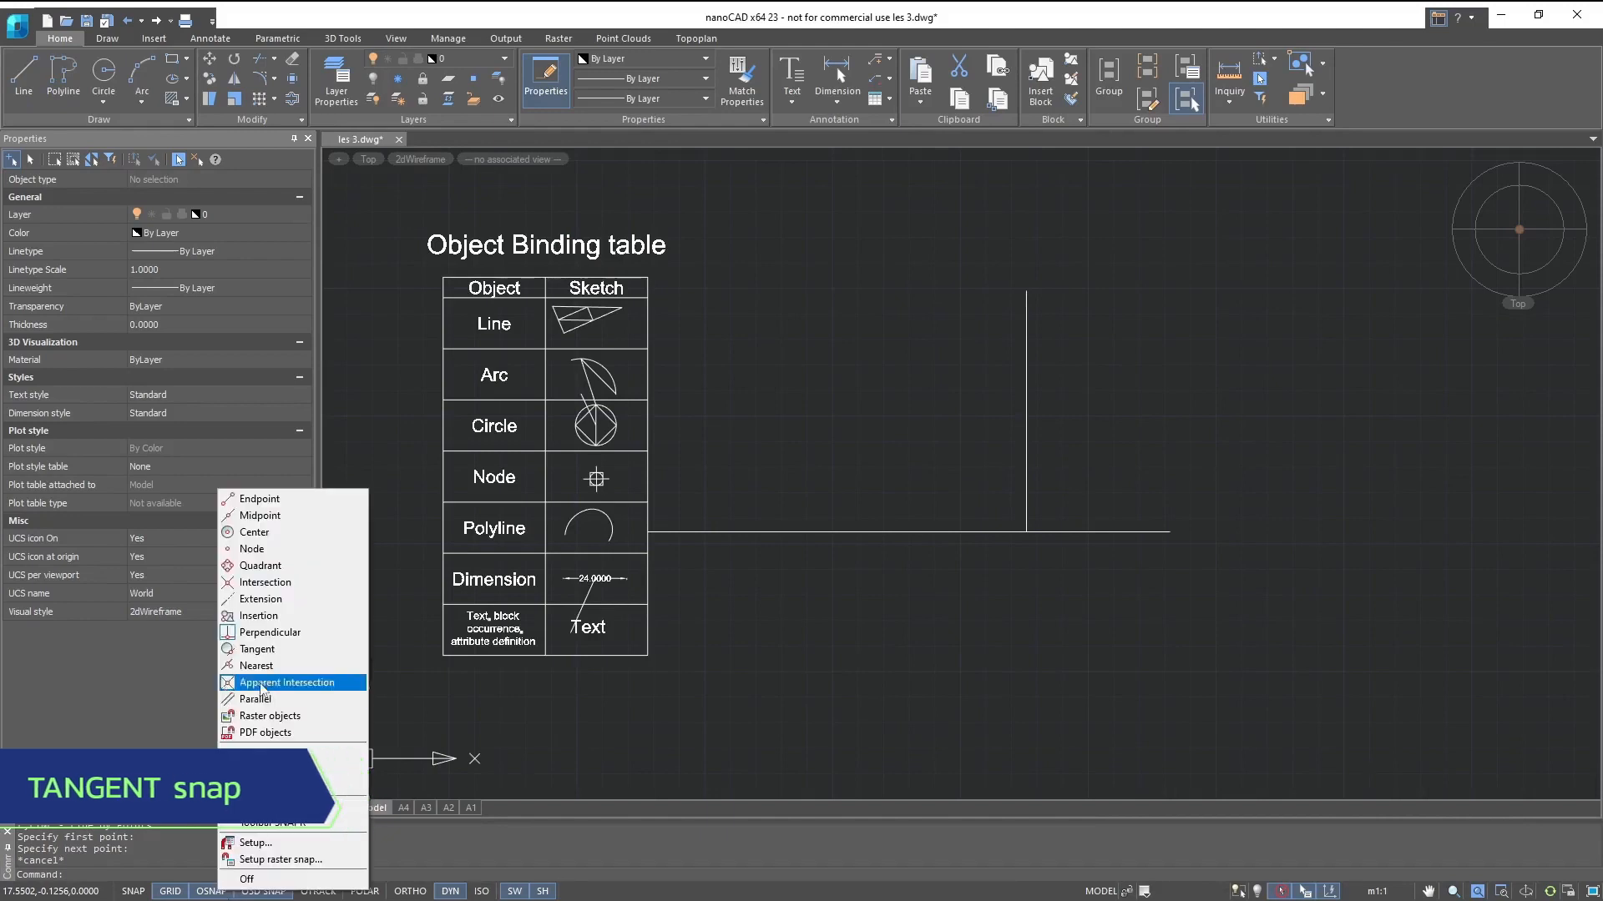
pyautogui.click(268, 650)
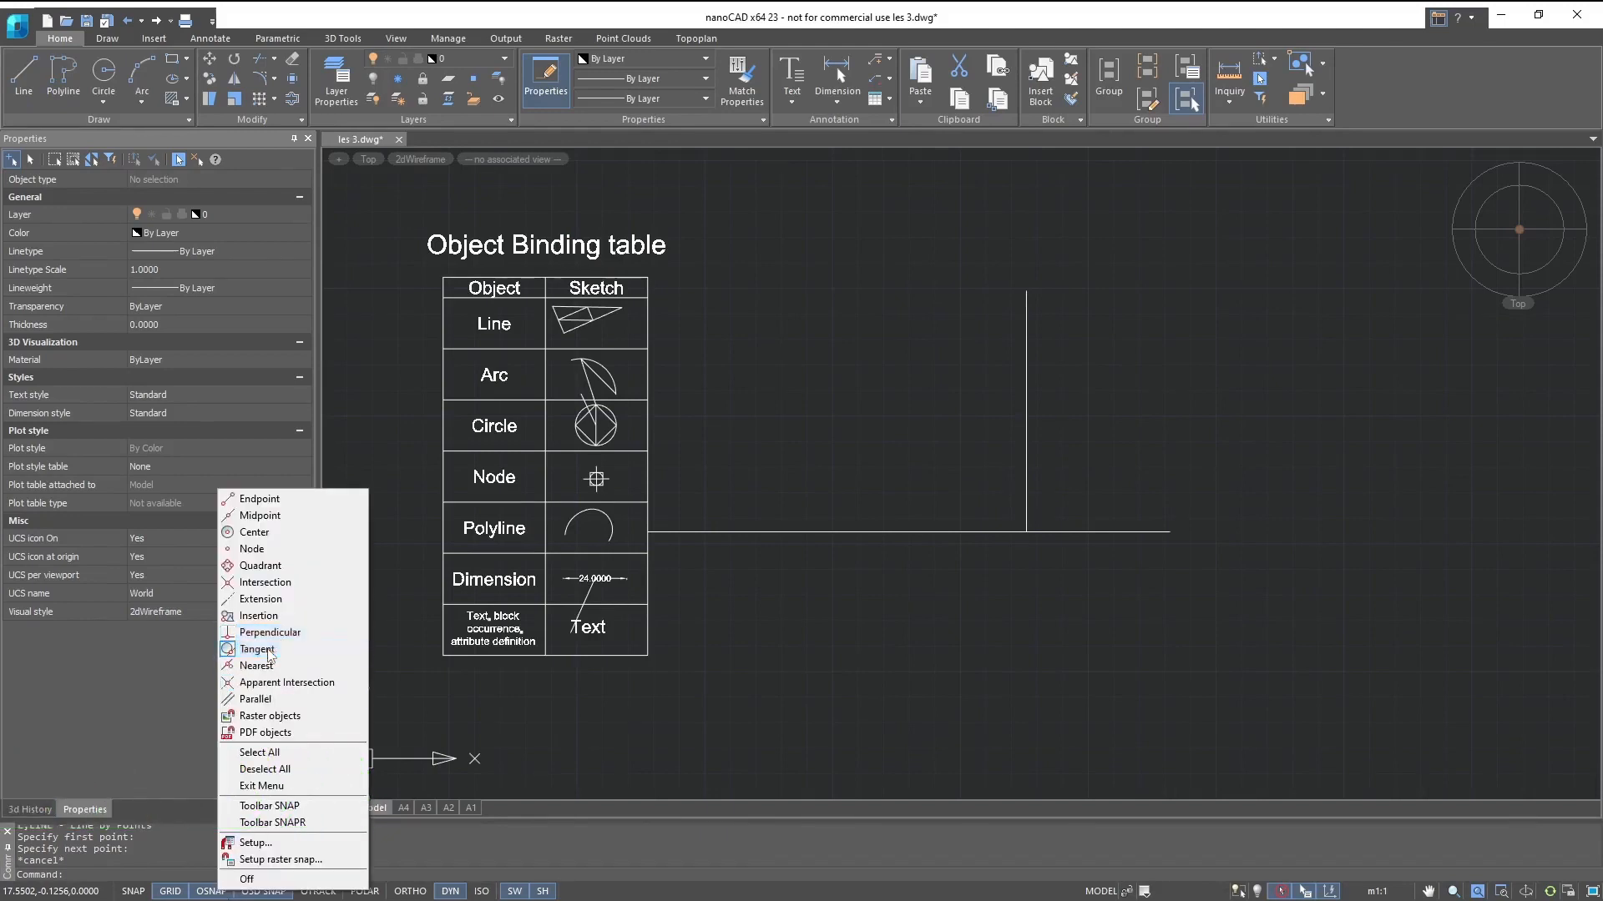
pyautogui.press('Escape')
pyautogui.click(142, 77)
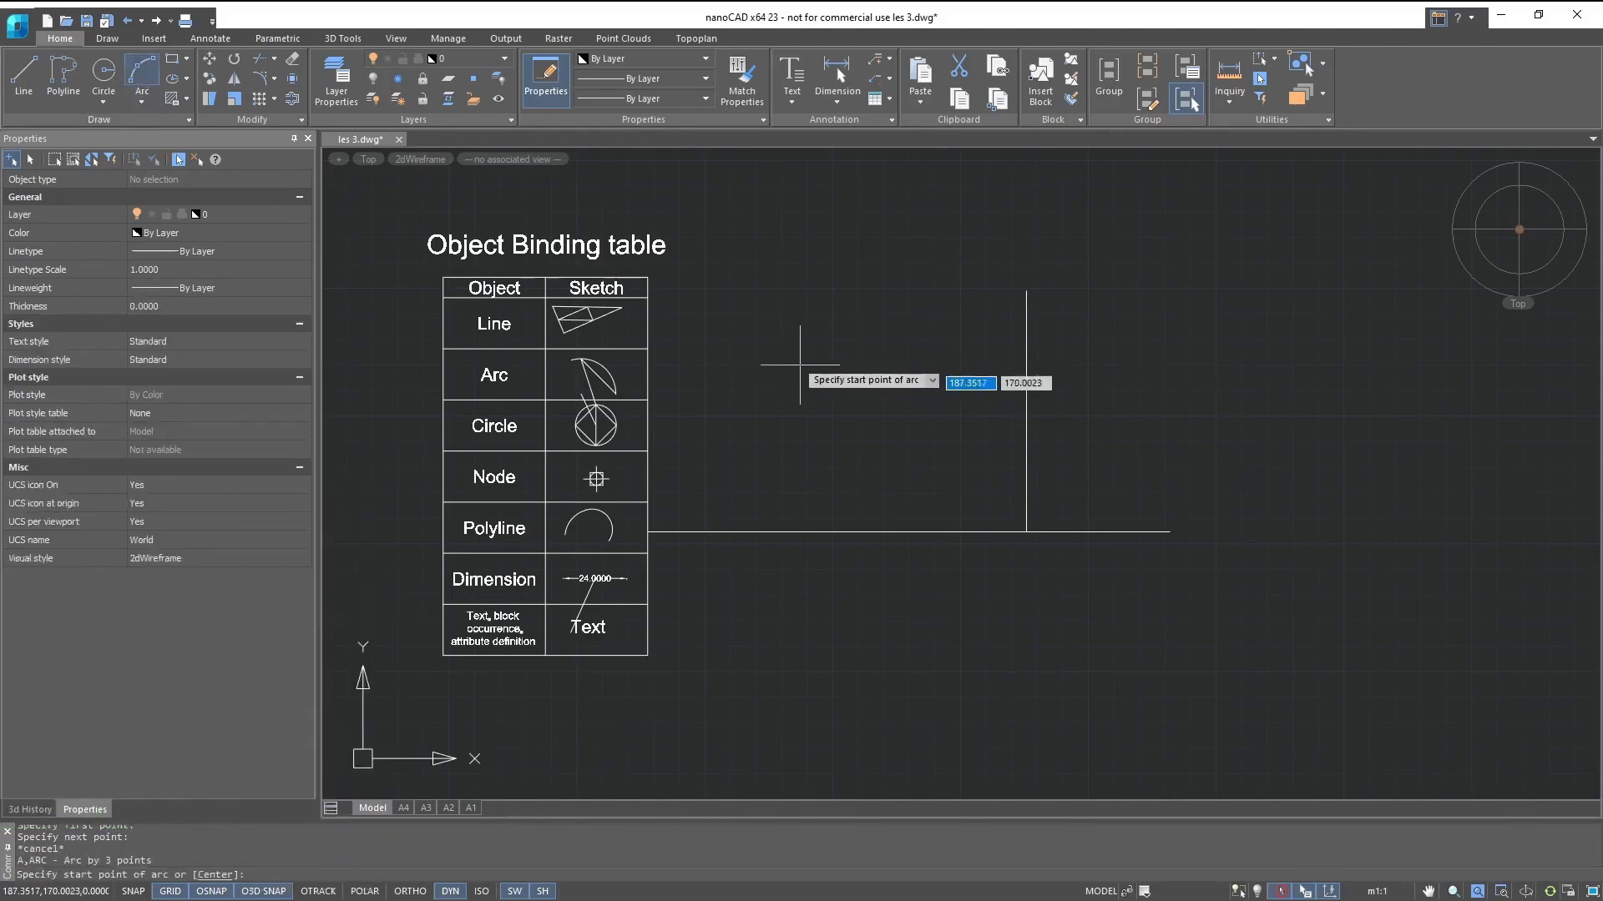
pyautogui.click(789, 353)
pyautogui.click(835, 283)
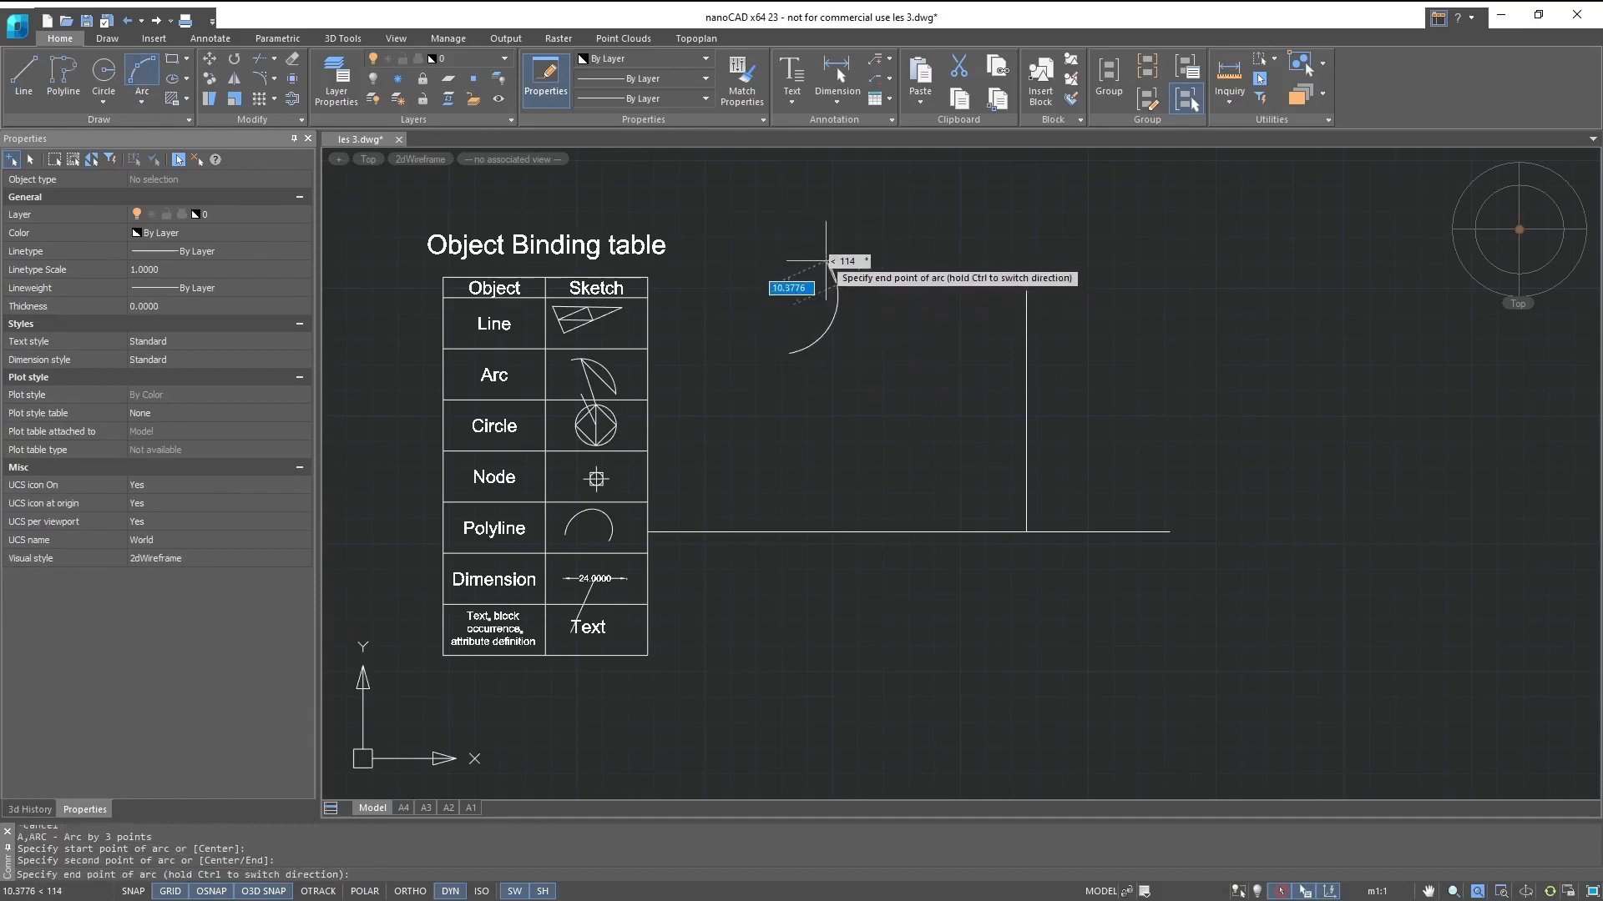
pyautogui.press('Escape')
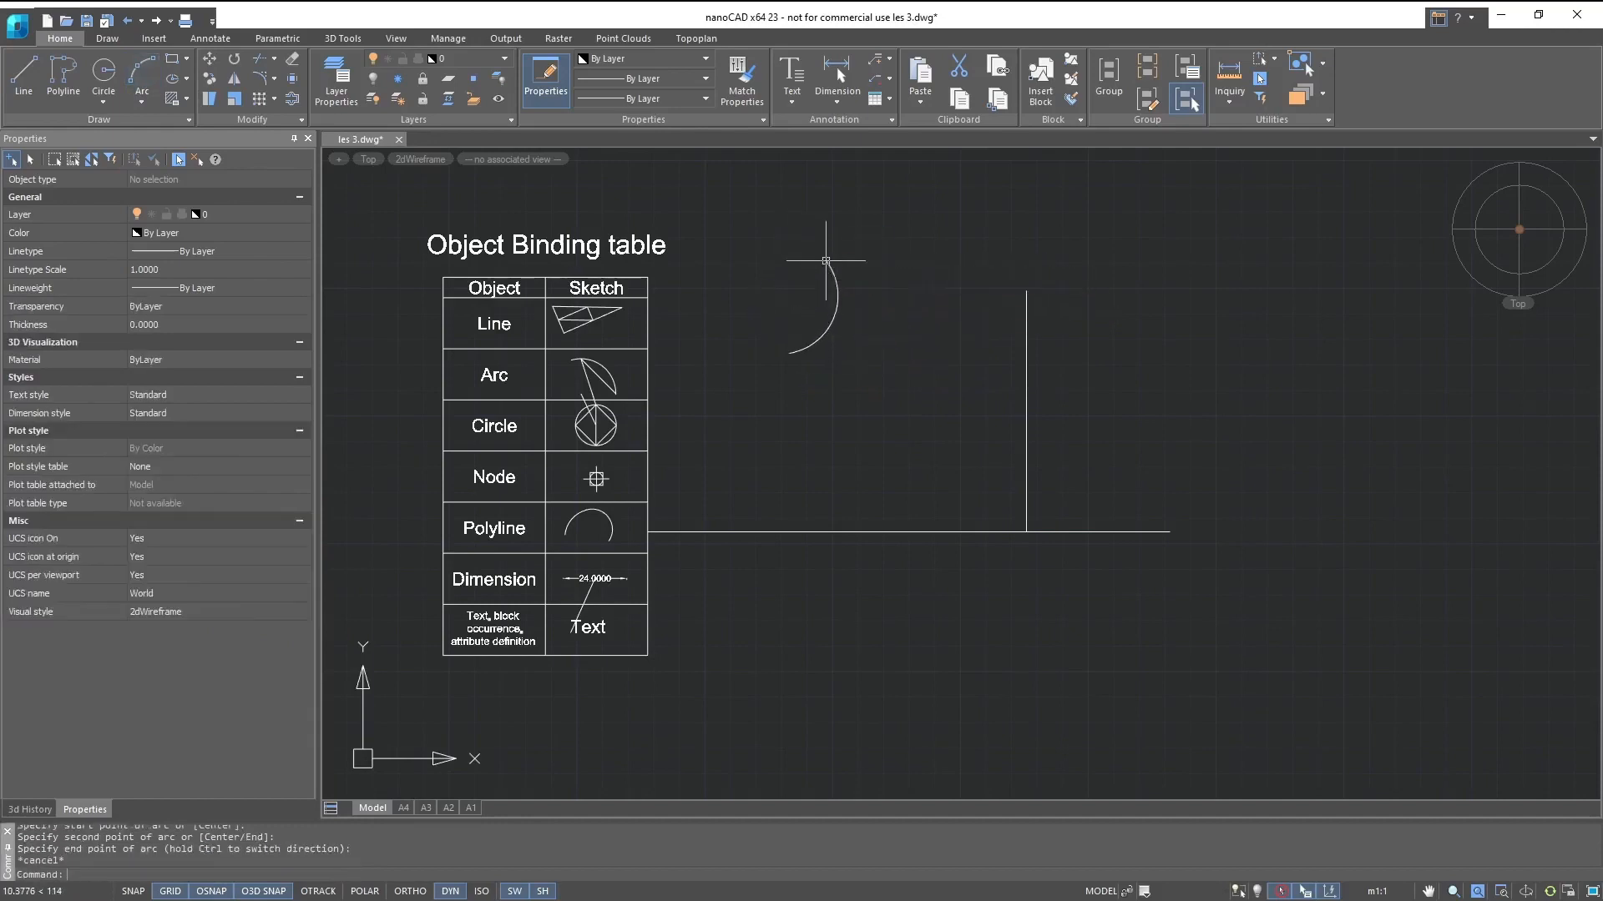
# - Draw a line tangent to the new arc and to the lower side of the circle in the Circle row
pyautogui.click(24, 77)
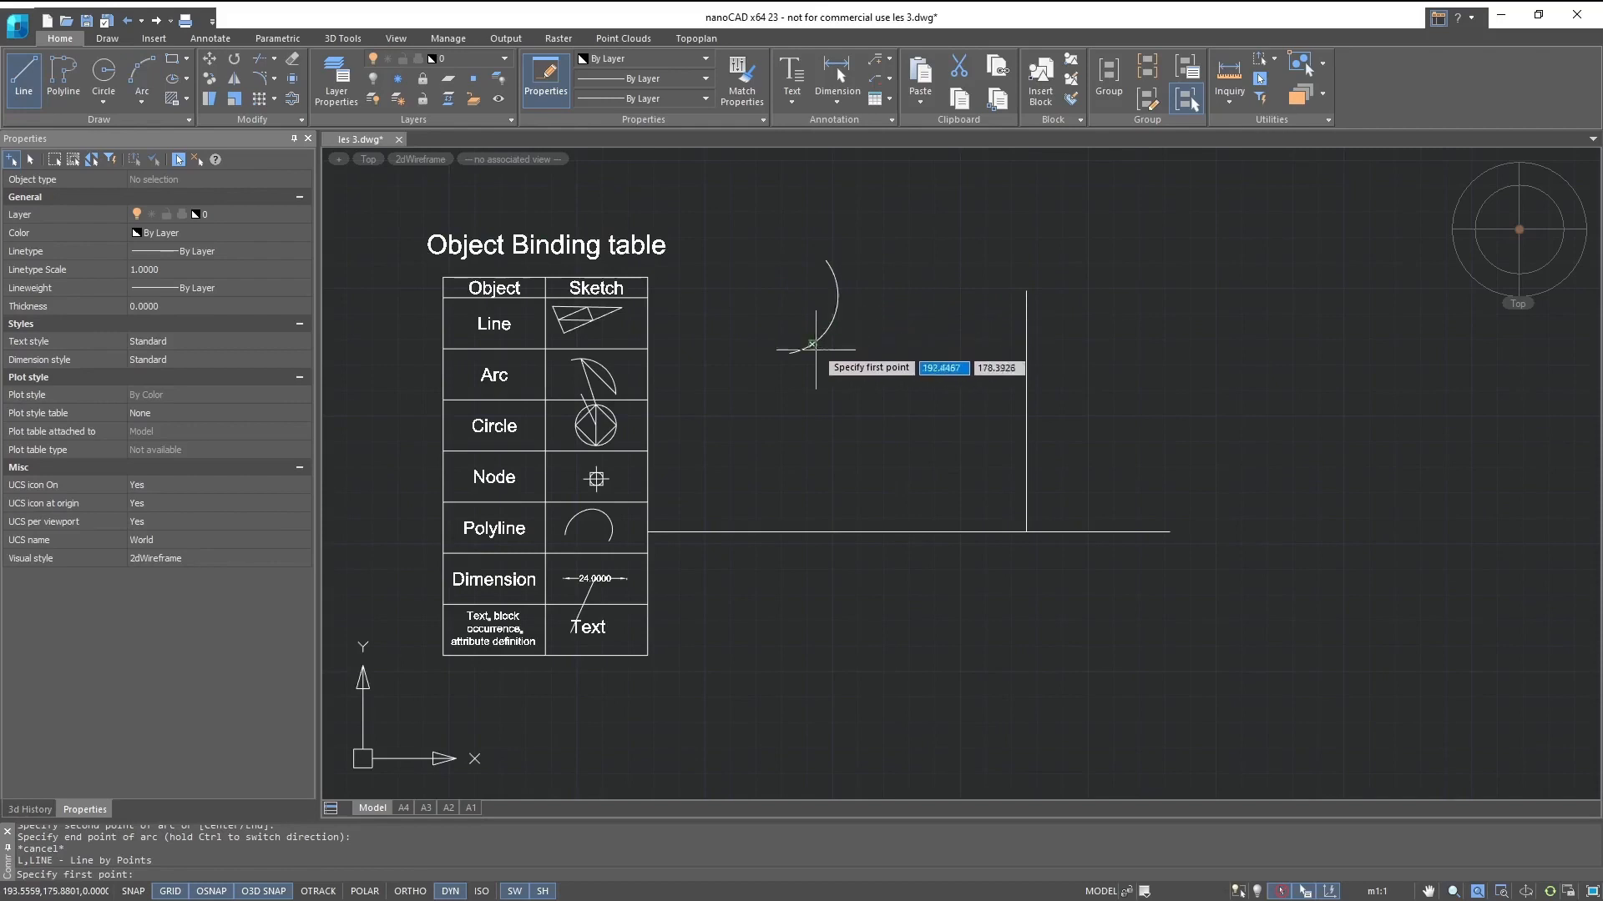
pyautogui.click(838, 315)
pyautogui.scroll(8, 609, 437)
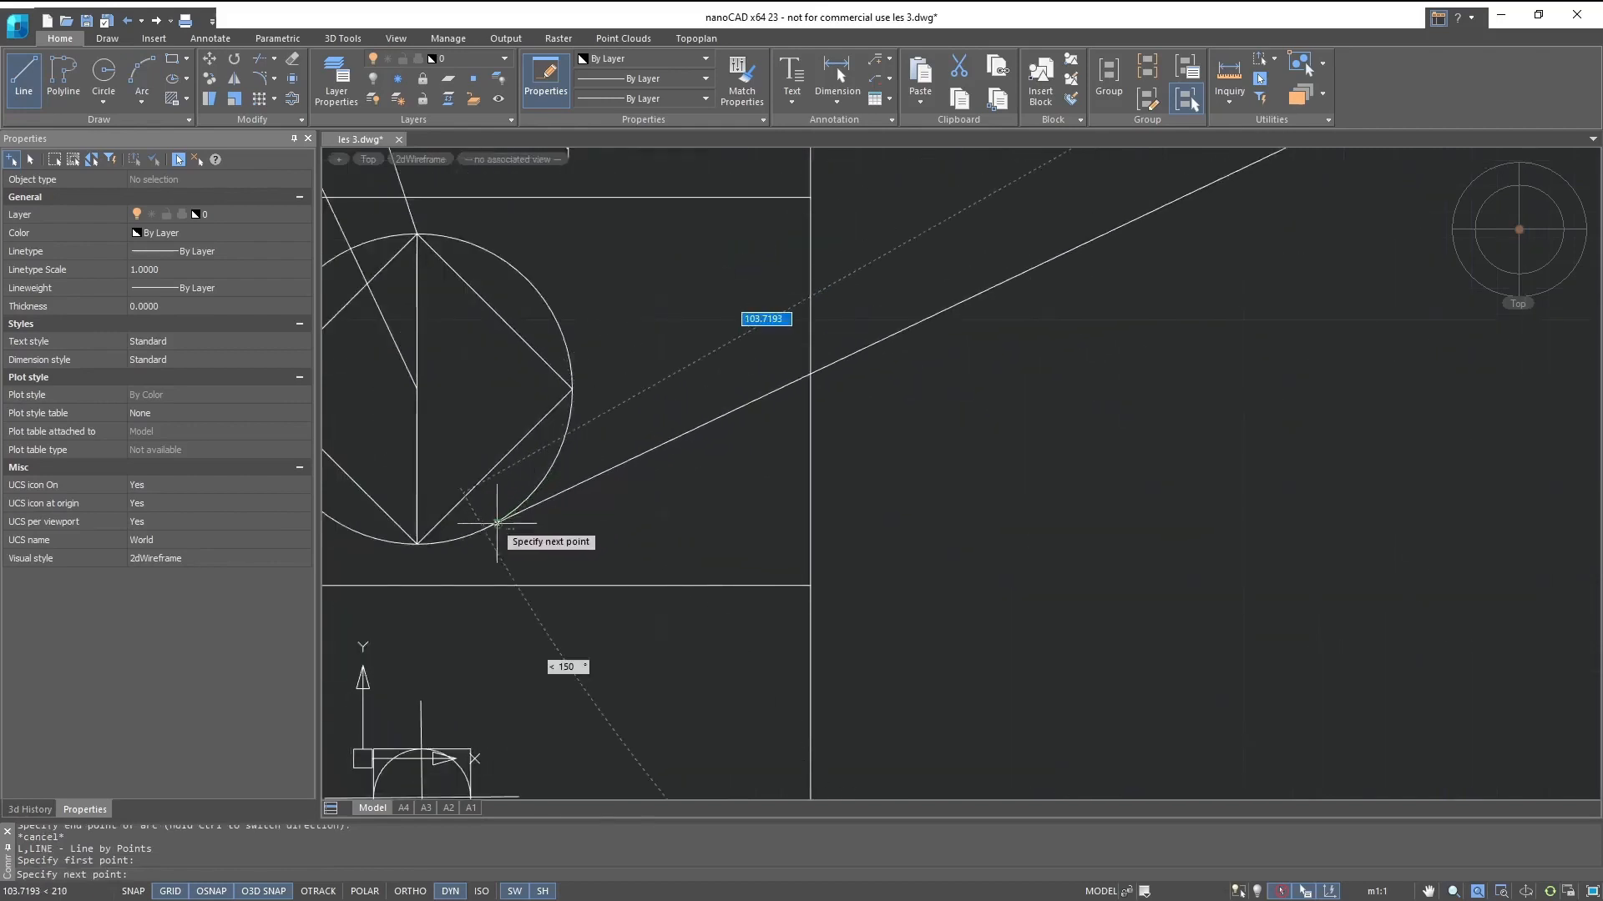
pyautogui.click(498, 525)
pyautogui.press('Escape')
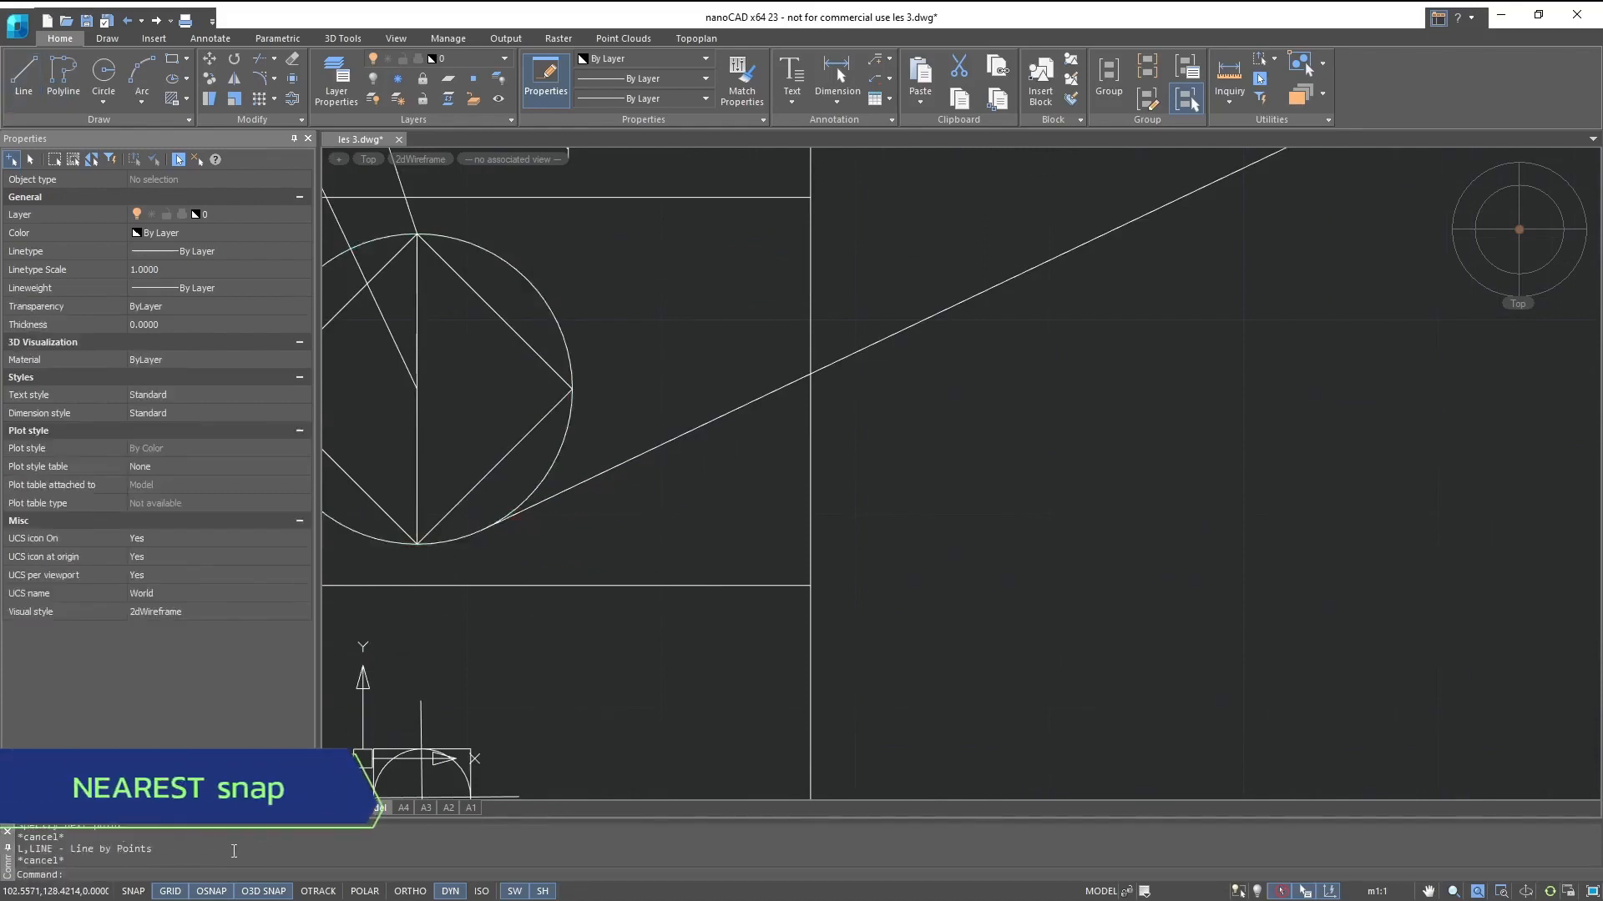
# - Switch the object snap to Nearest and try it by starting a line on the table's outer edge
pyautogui.rightClick(216, 893)
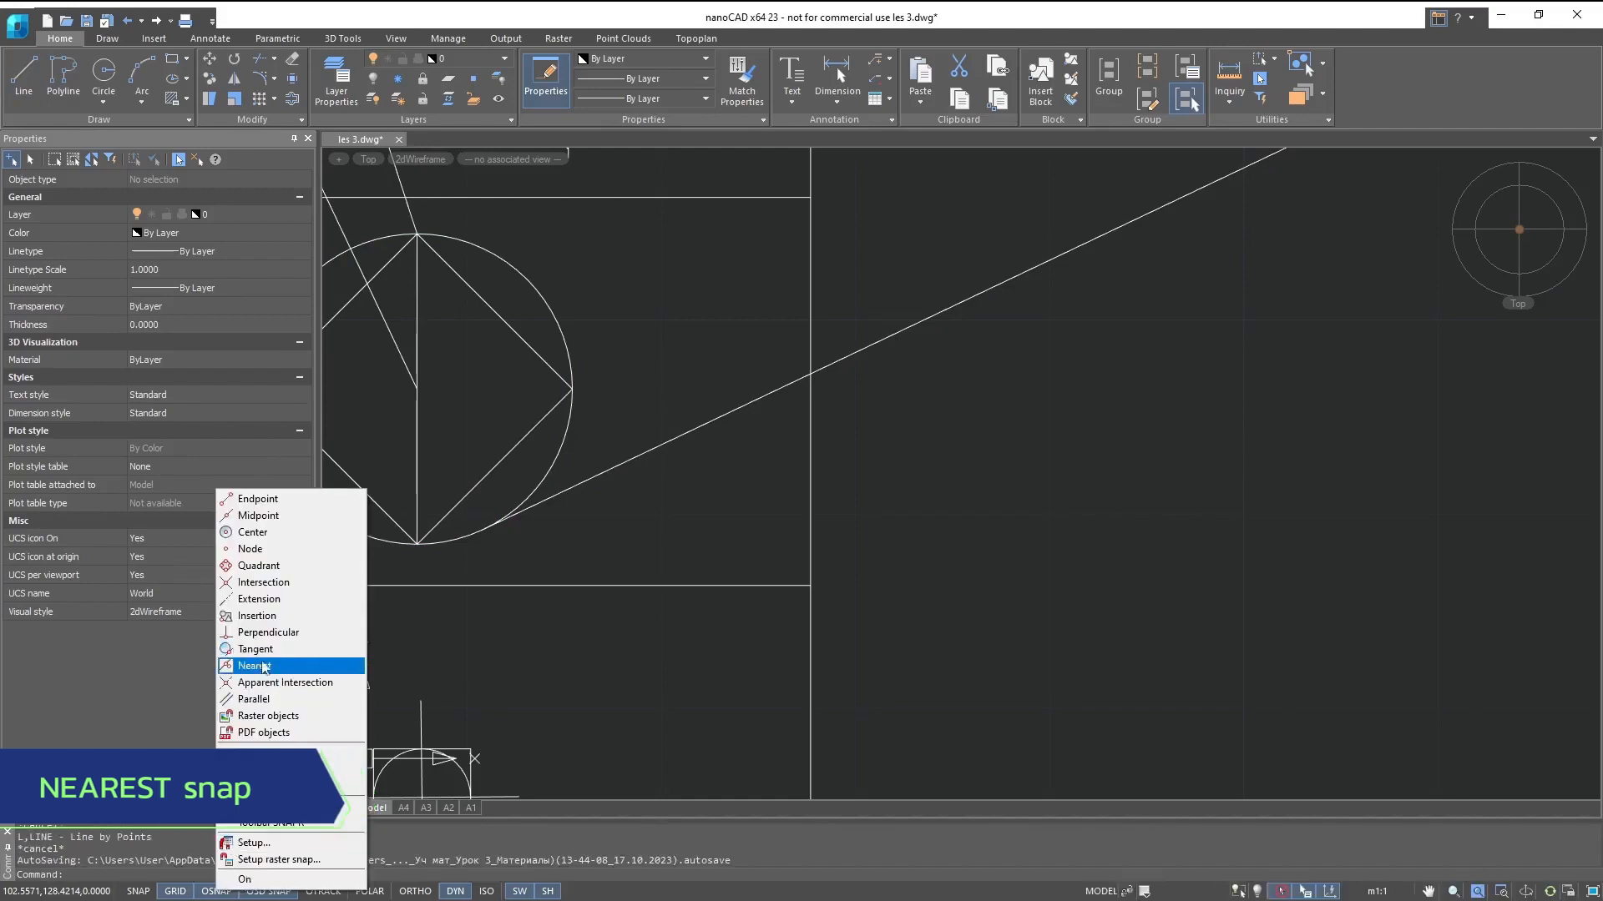
pyautogui.click(265, 671)
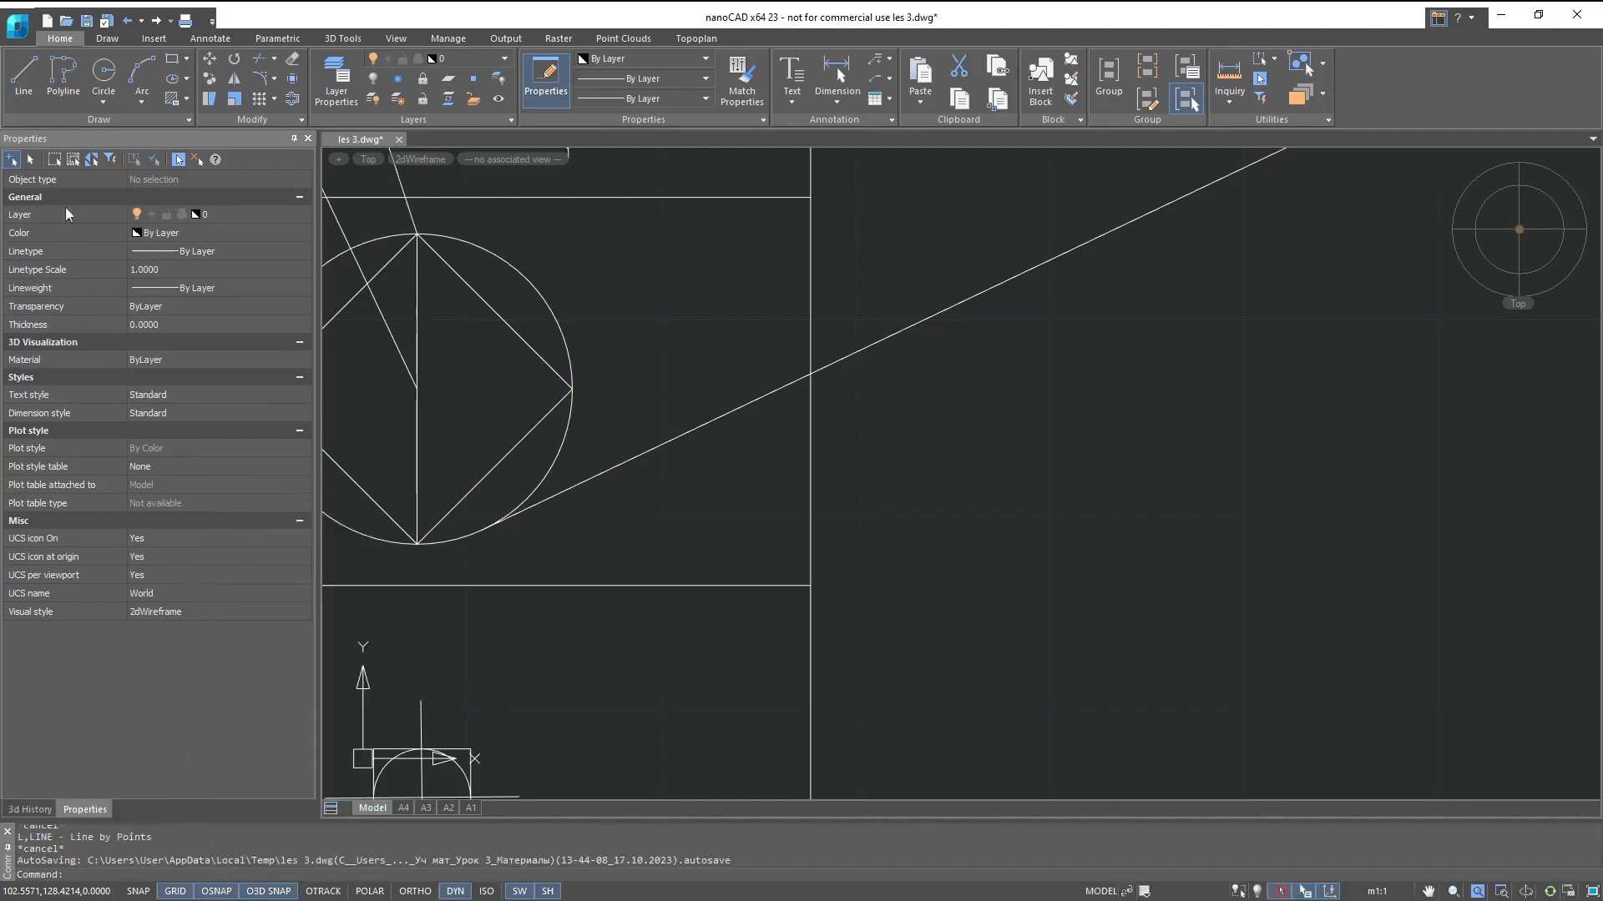
pyautogui.click(21, 86)
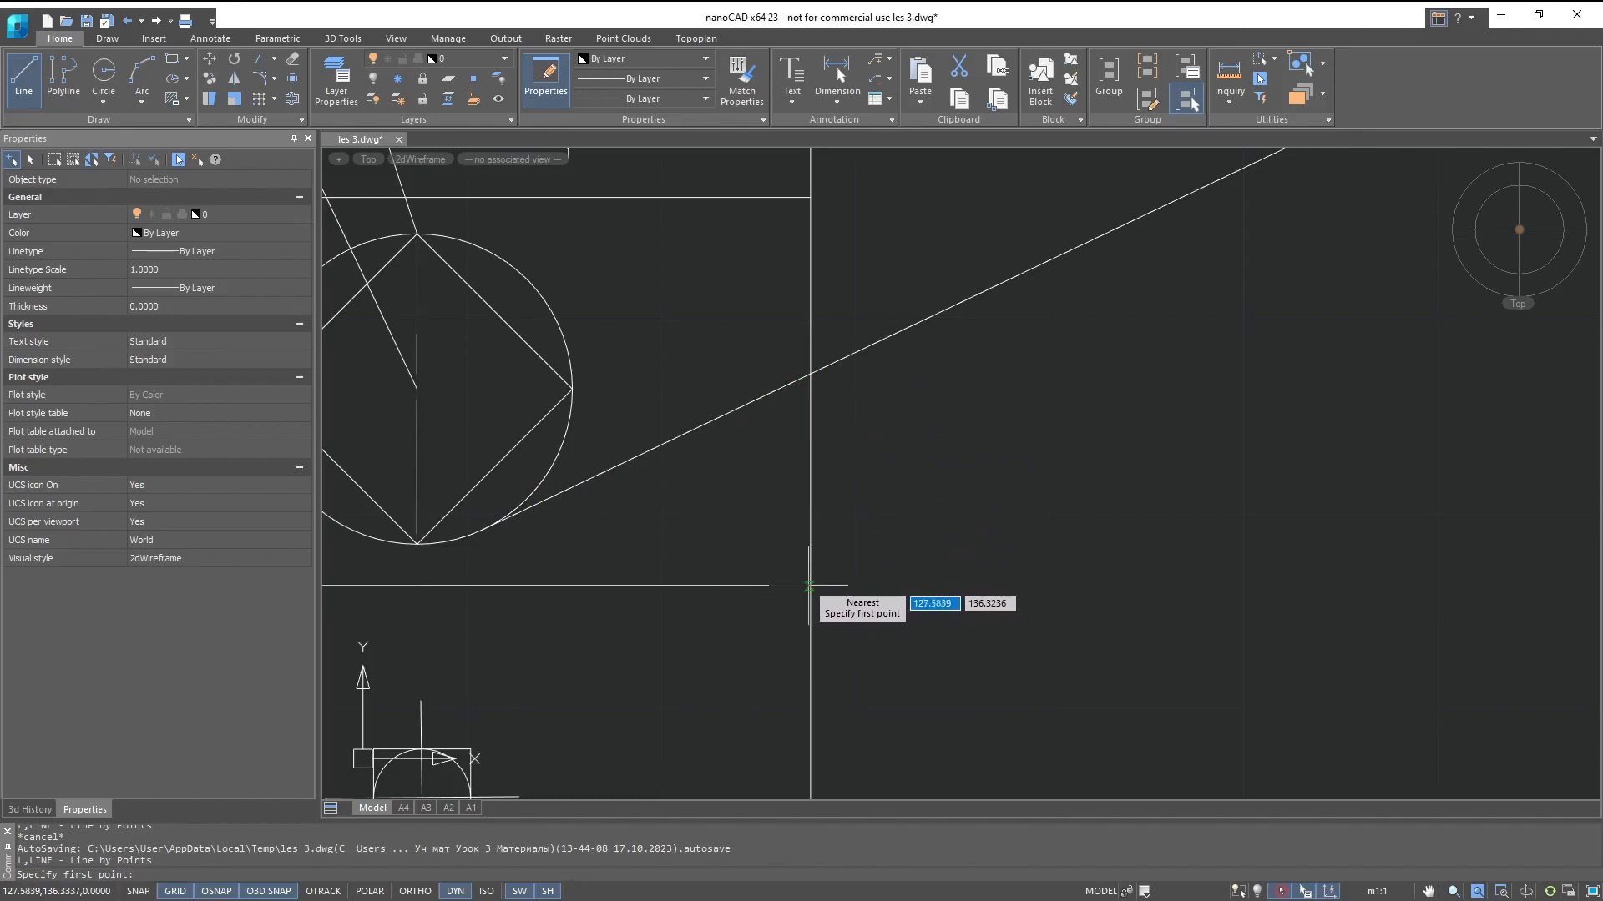
pyautogui.press('Escape')
# - Draw a rectangle about 101 by 45 units in the empty area below the long horizontal line
pyautogui.click(171, 58)
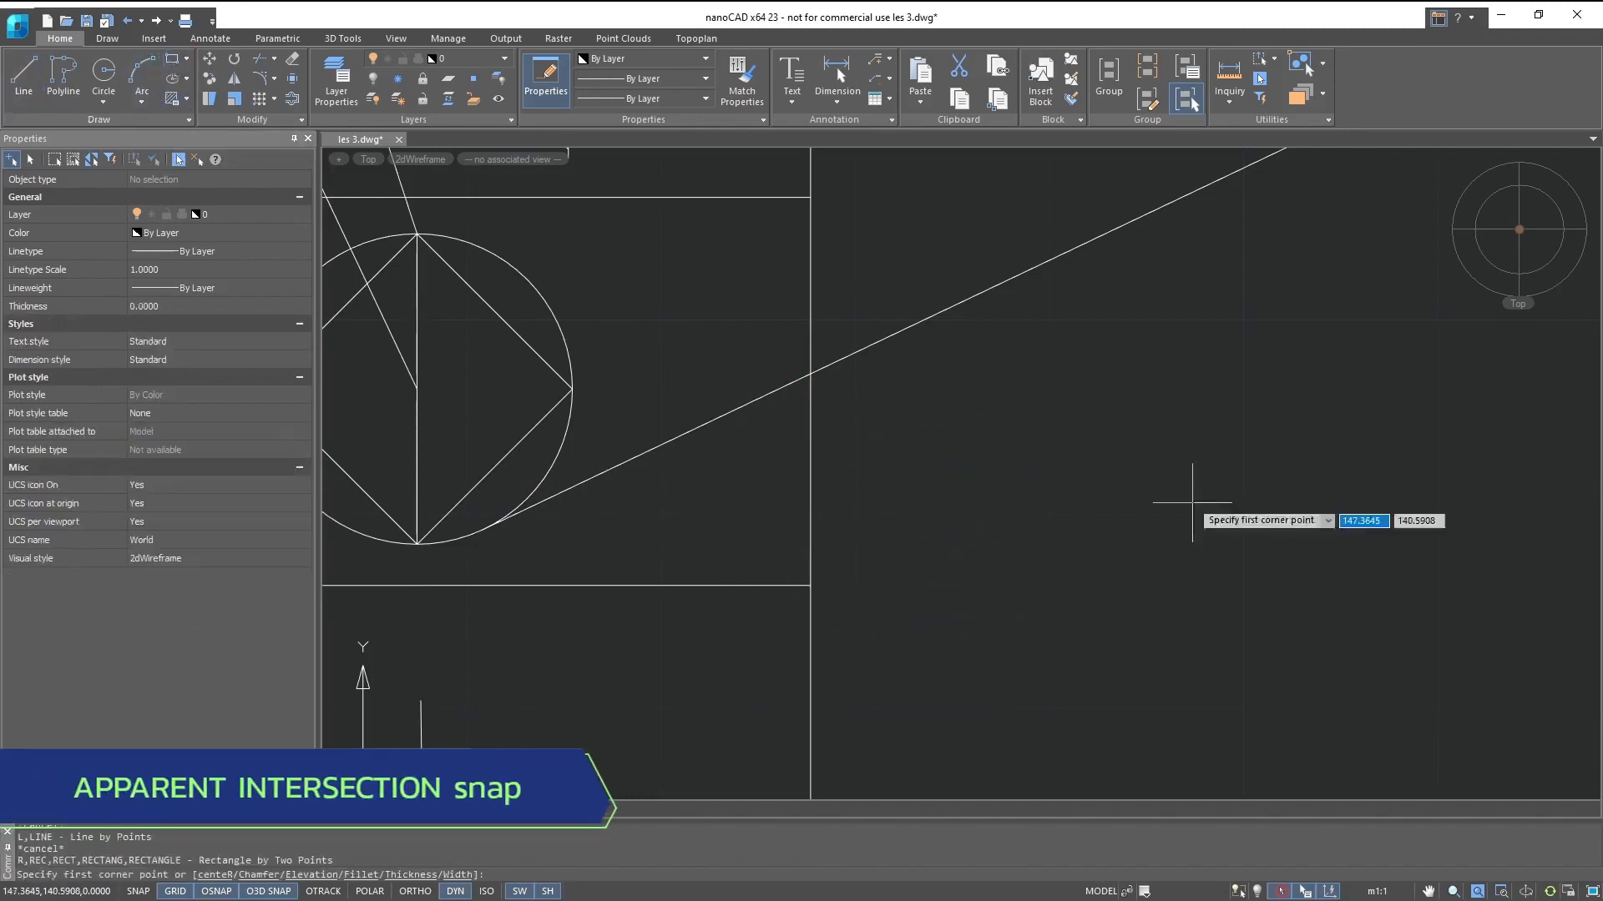
pyautogui.moveTo(1181, 511); pyautogui.dragTo(595, 269, button='middle')
pyautogui.scroll(-1, 742, 287)
pyautogui.moveTo(794, 299); pyautogui.dragTo(425, 209, button='middle')
pyautogui.scroll(-1, 501, 259)
pyautogui.scroll(-1, 868, 479)
pyautogui.moveTo(847, 527); pyautogui.dragTo(692, 424, button='middle')
pyautogui.scroll(1, 697, 417)
pyautogui.click(696, 418)
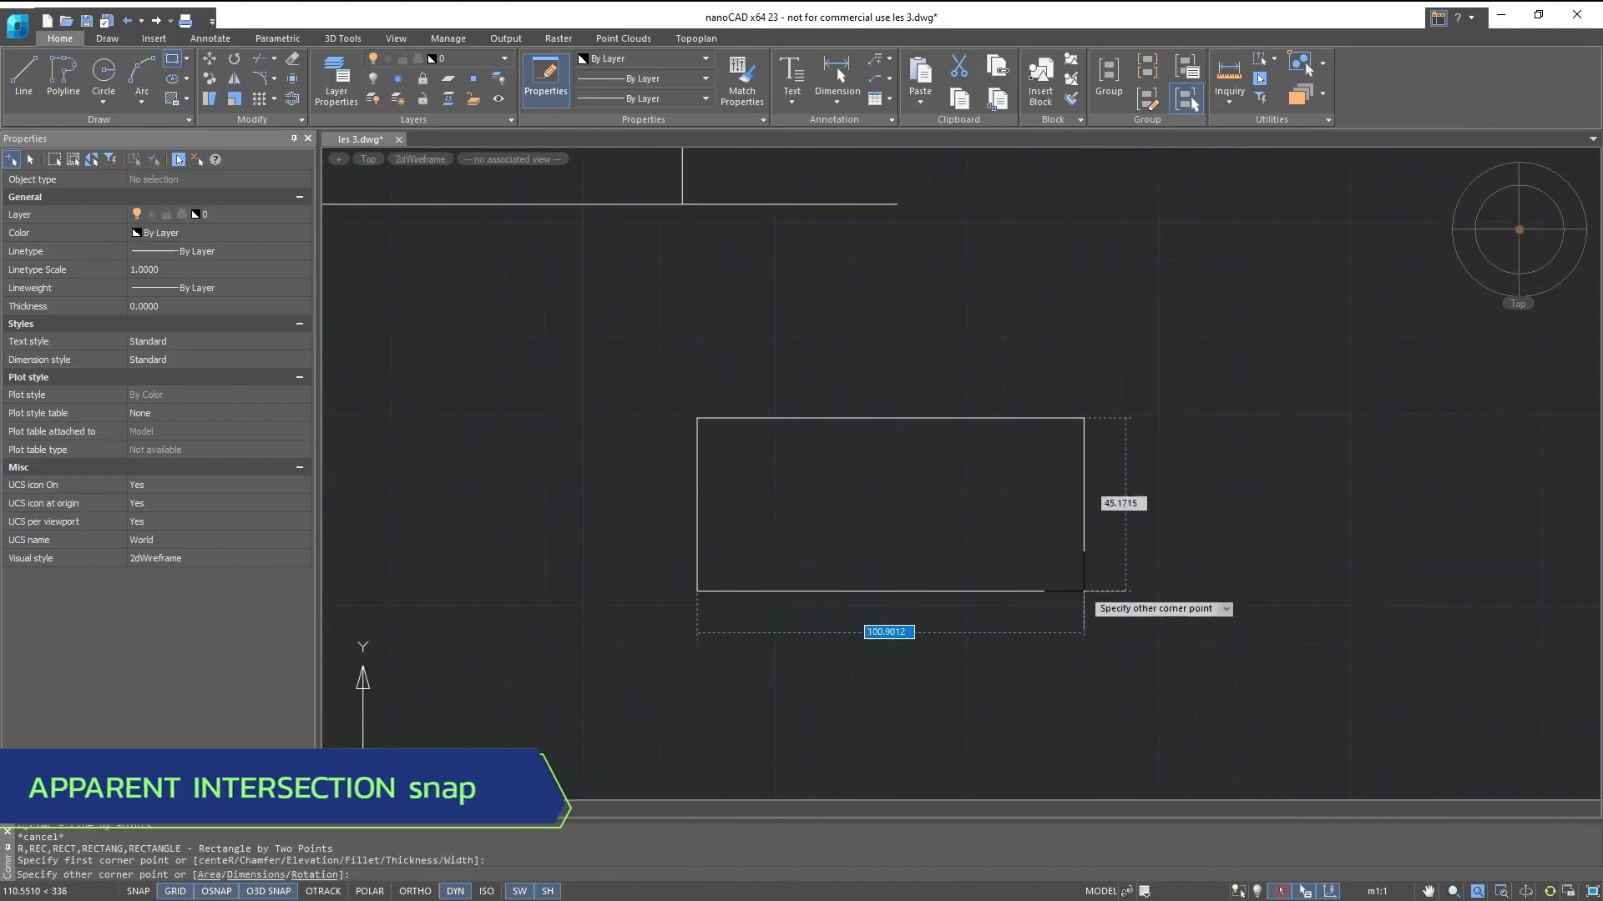
pyautogui.click(1083, 591)
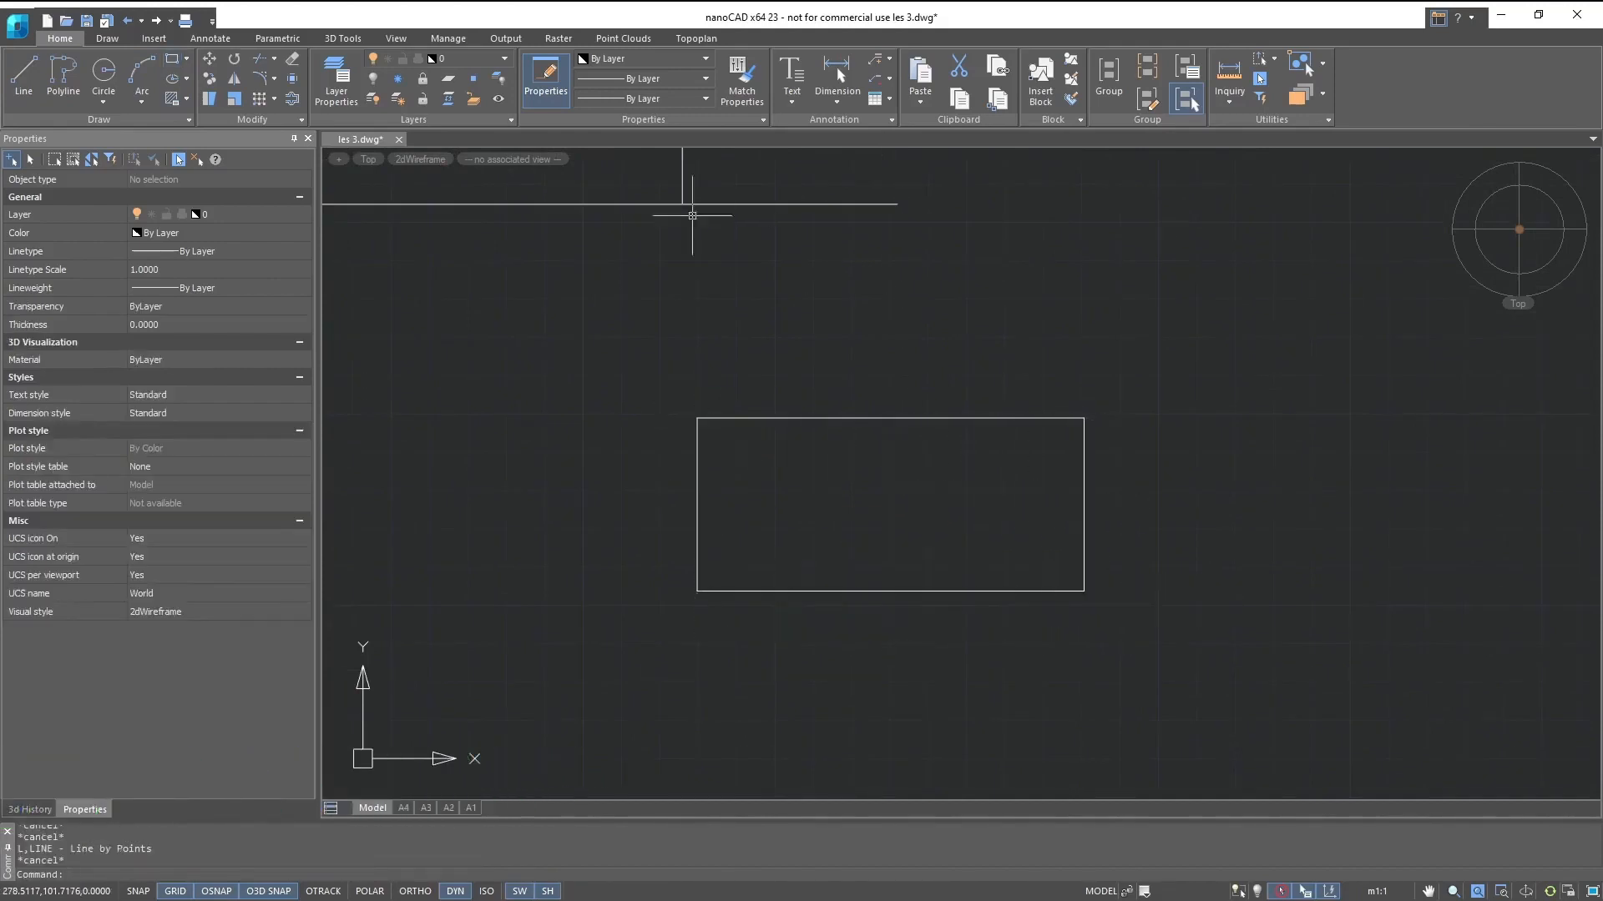
# - Start a line, replace the Nearest snap with Apparent Intersection and Midpoint, and enable object snap tracking
pyautogui.write('l')
pyautogui.press('Return')
pyautogui.rightClick(215, 891)
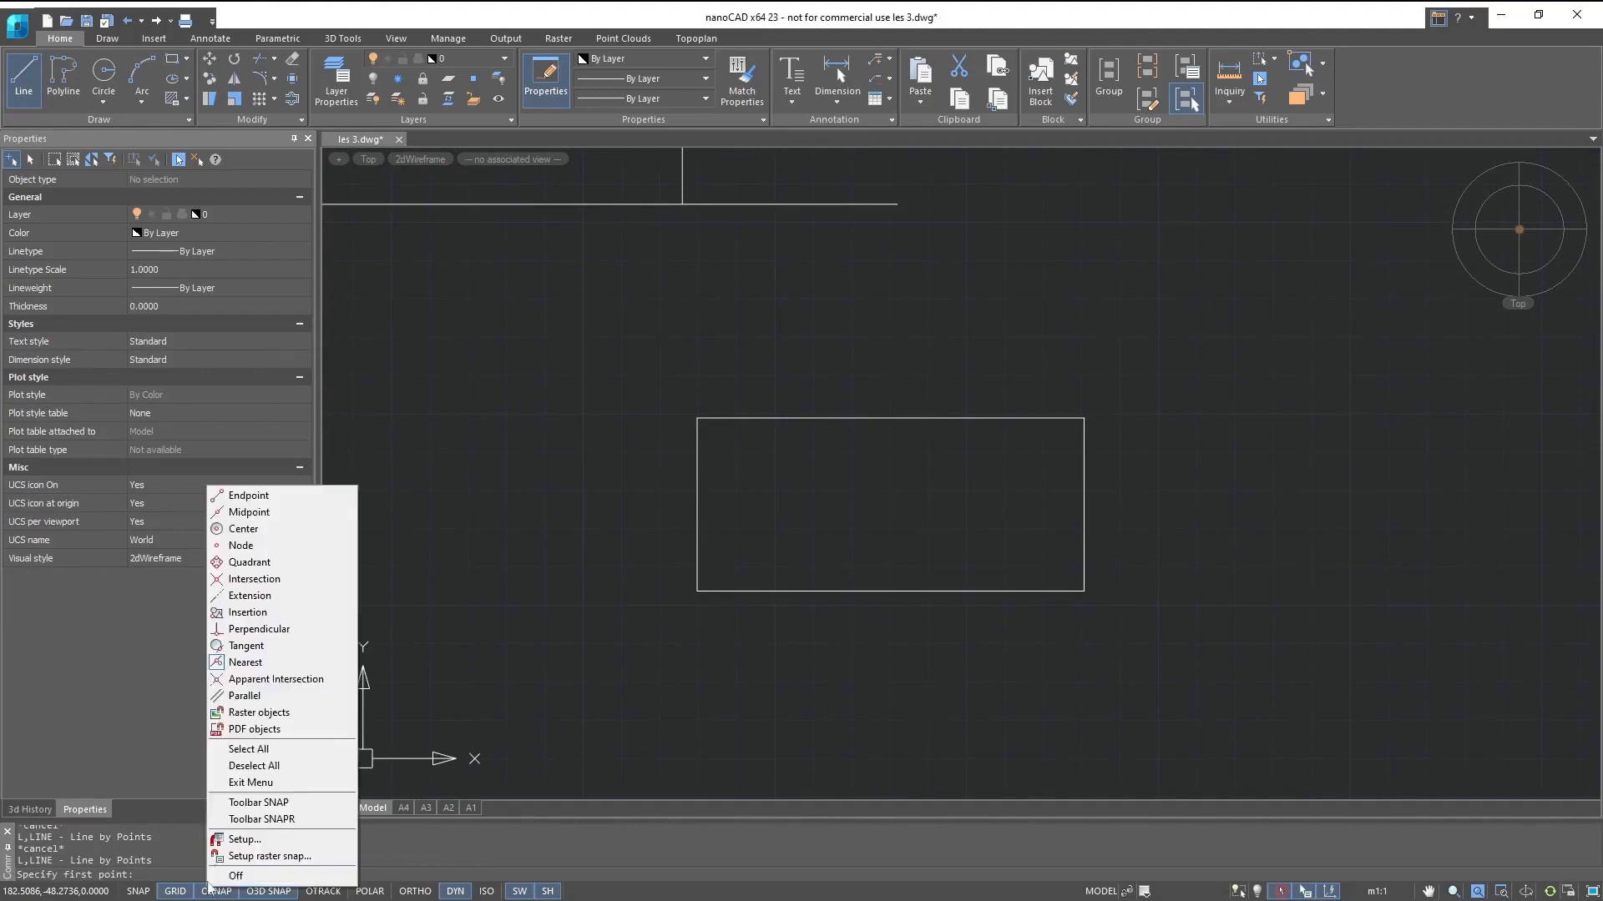
pyautogui.click(276, 678)
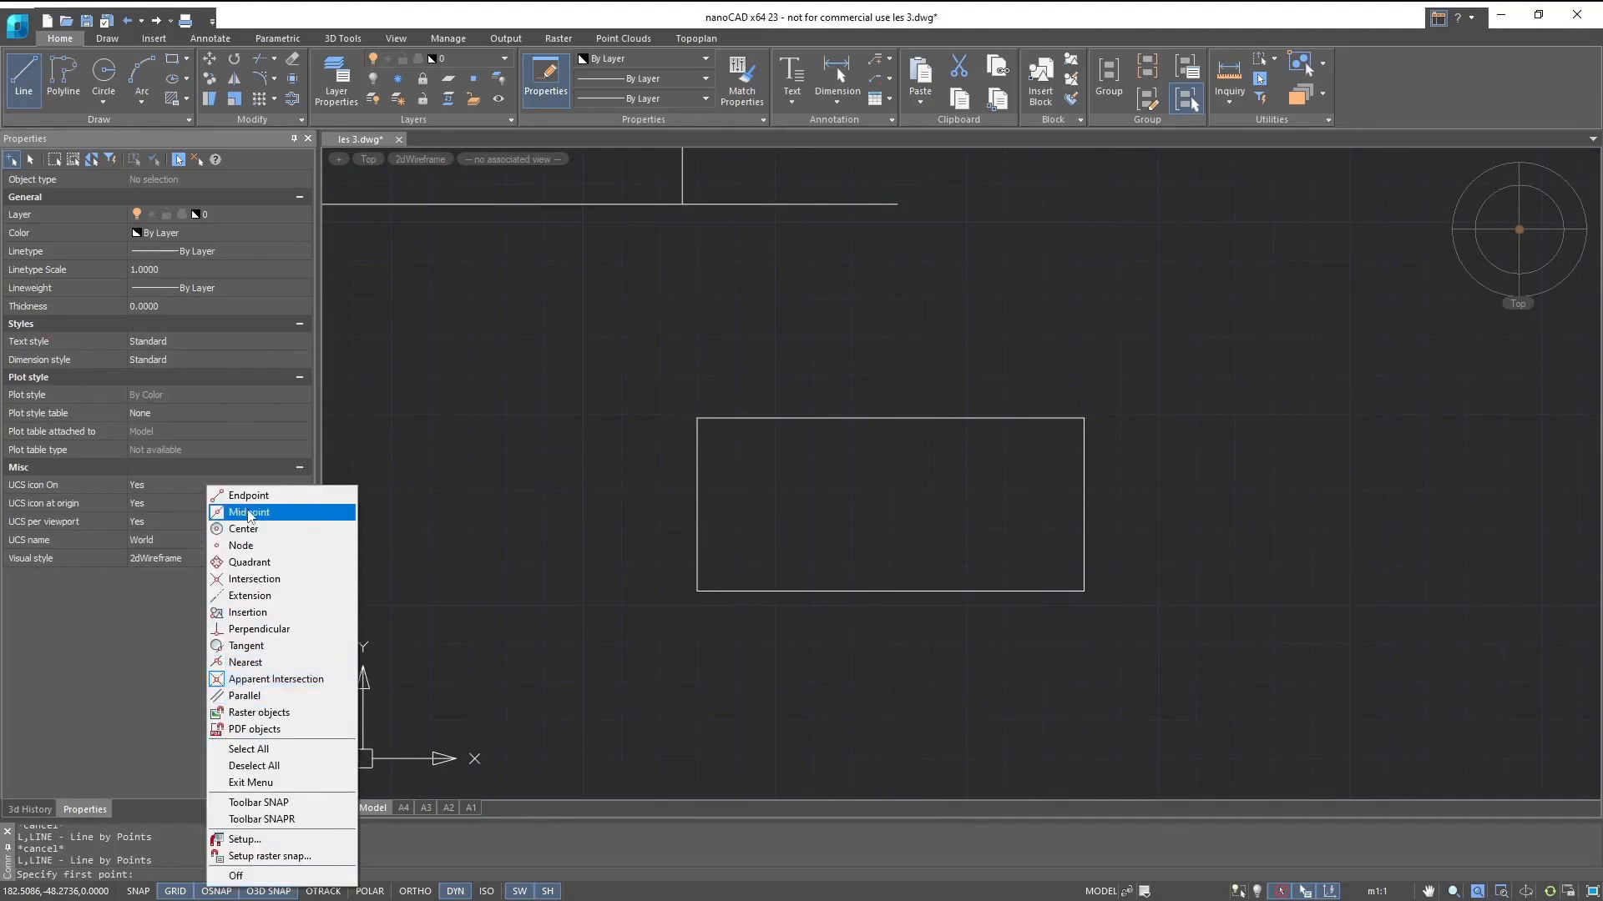
pyautogui.click(248, 512)
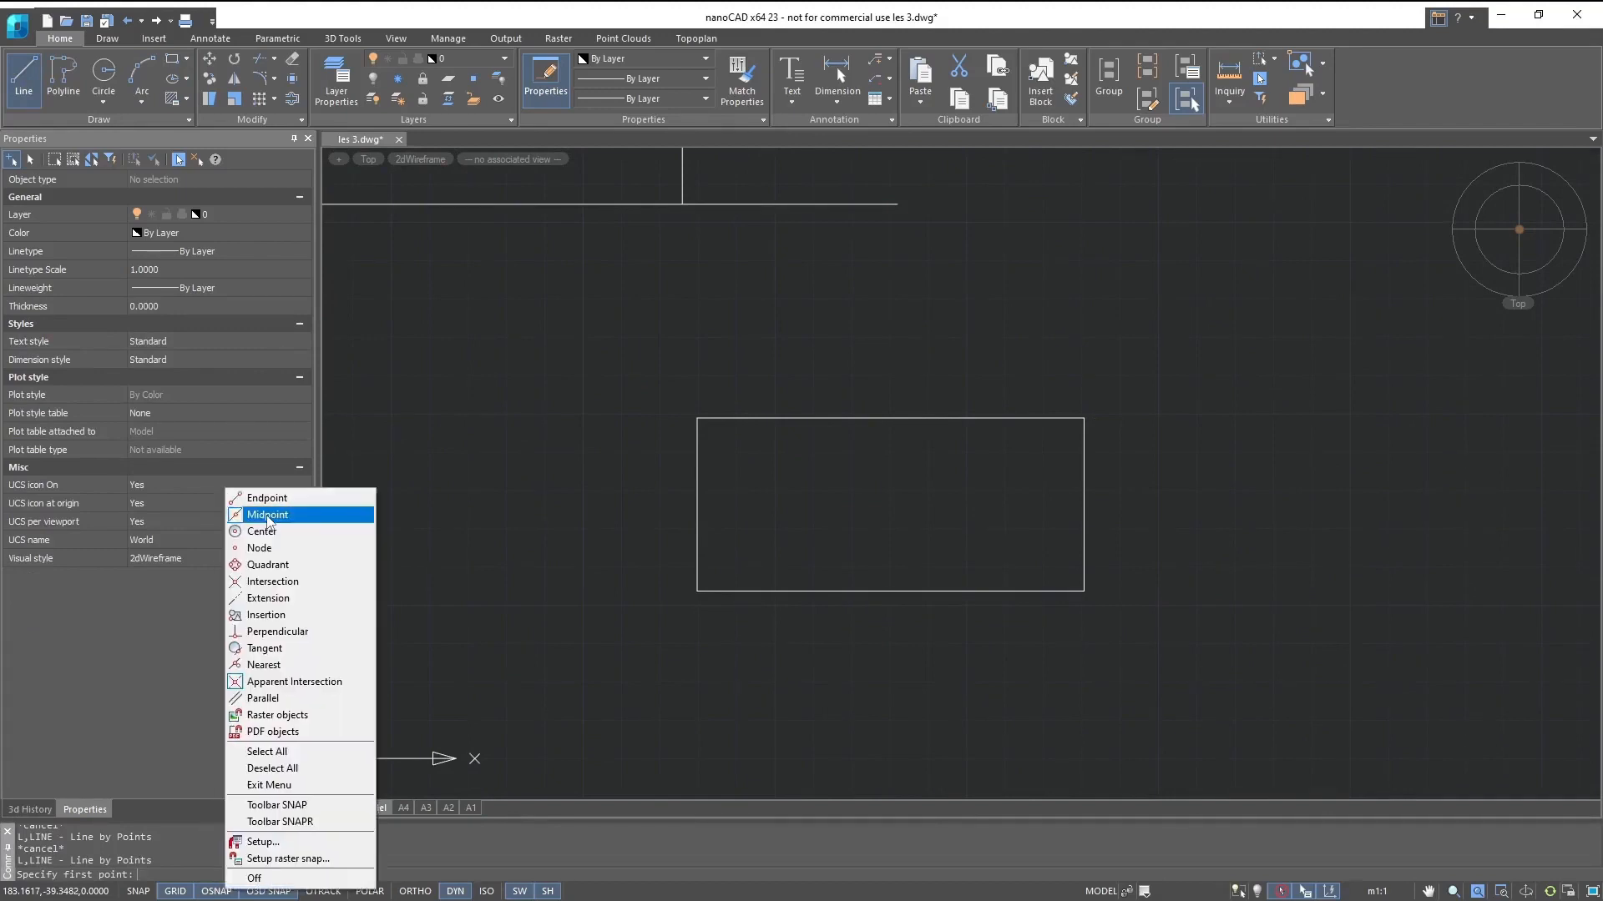
pyautogui.click(325, 892)
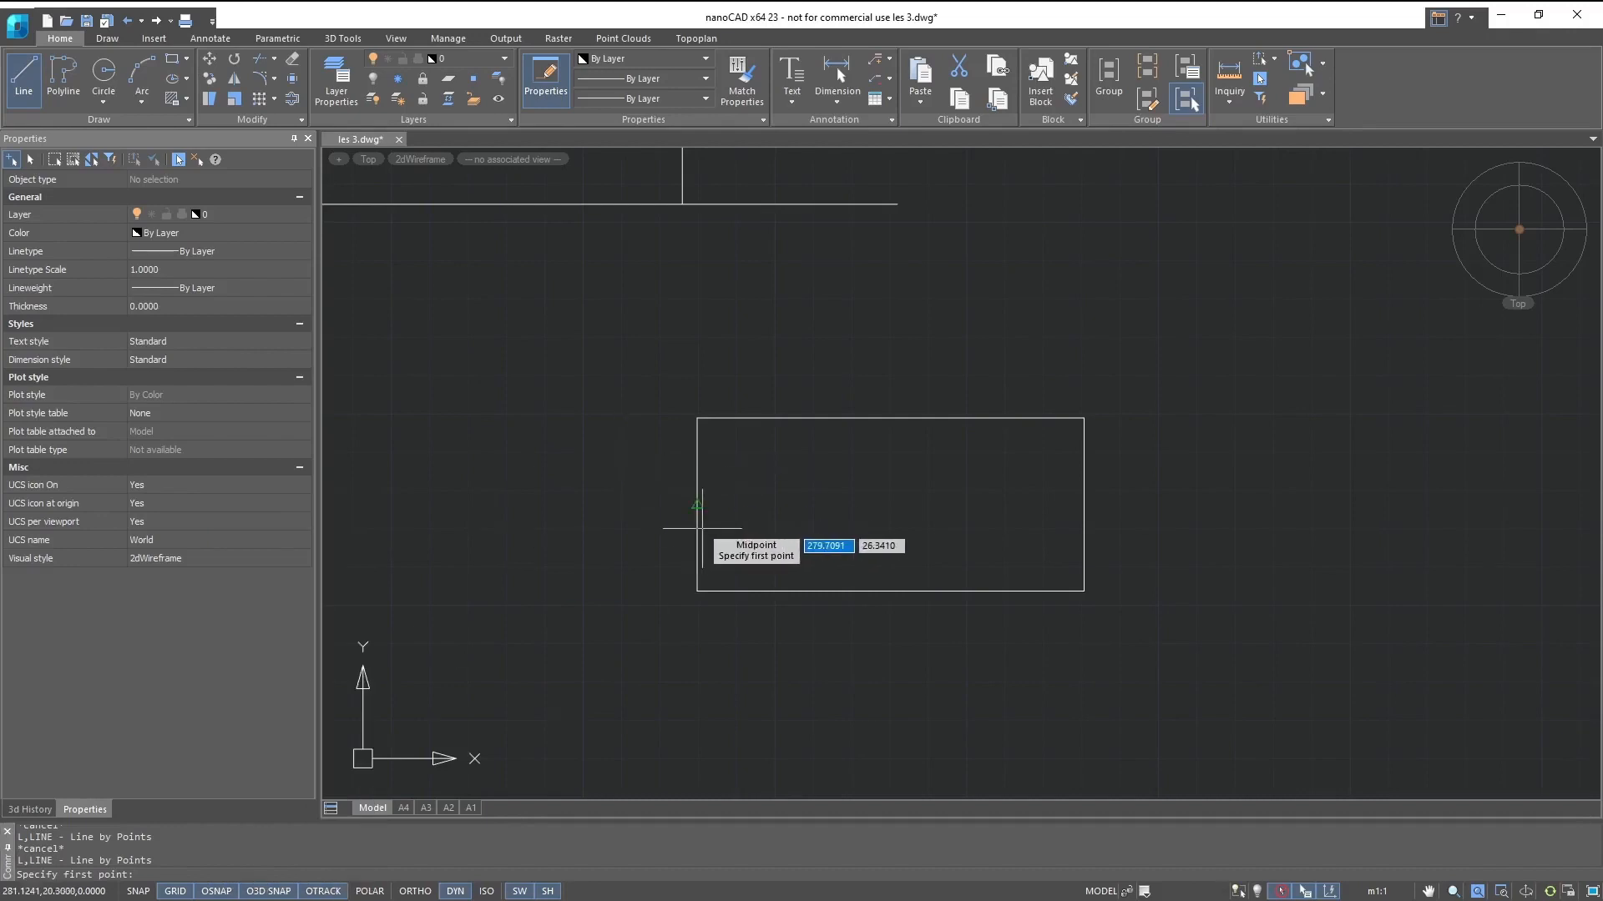
# - Draw connected lines from the rectangle's tracked centre to its left side's midpoint, continuing through the midpoints of the top, right and bottom sides
pyautogui.press('alt')
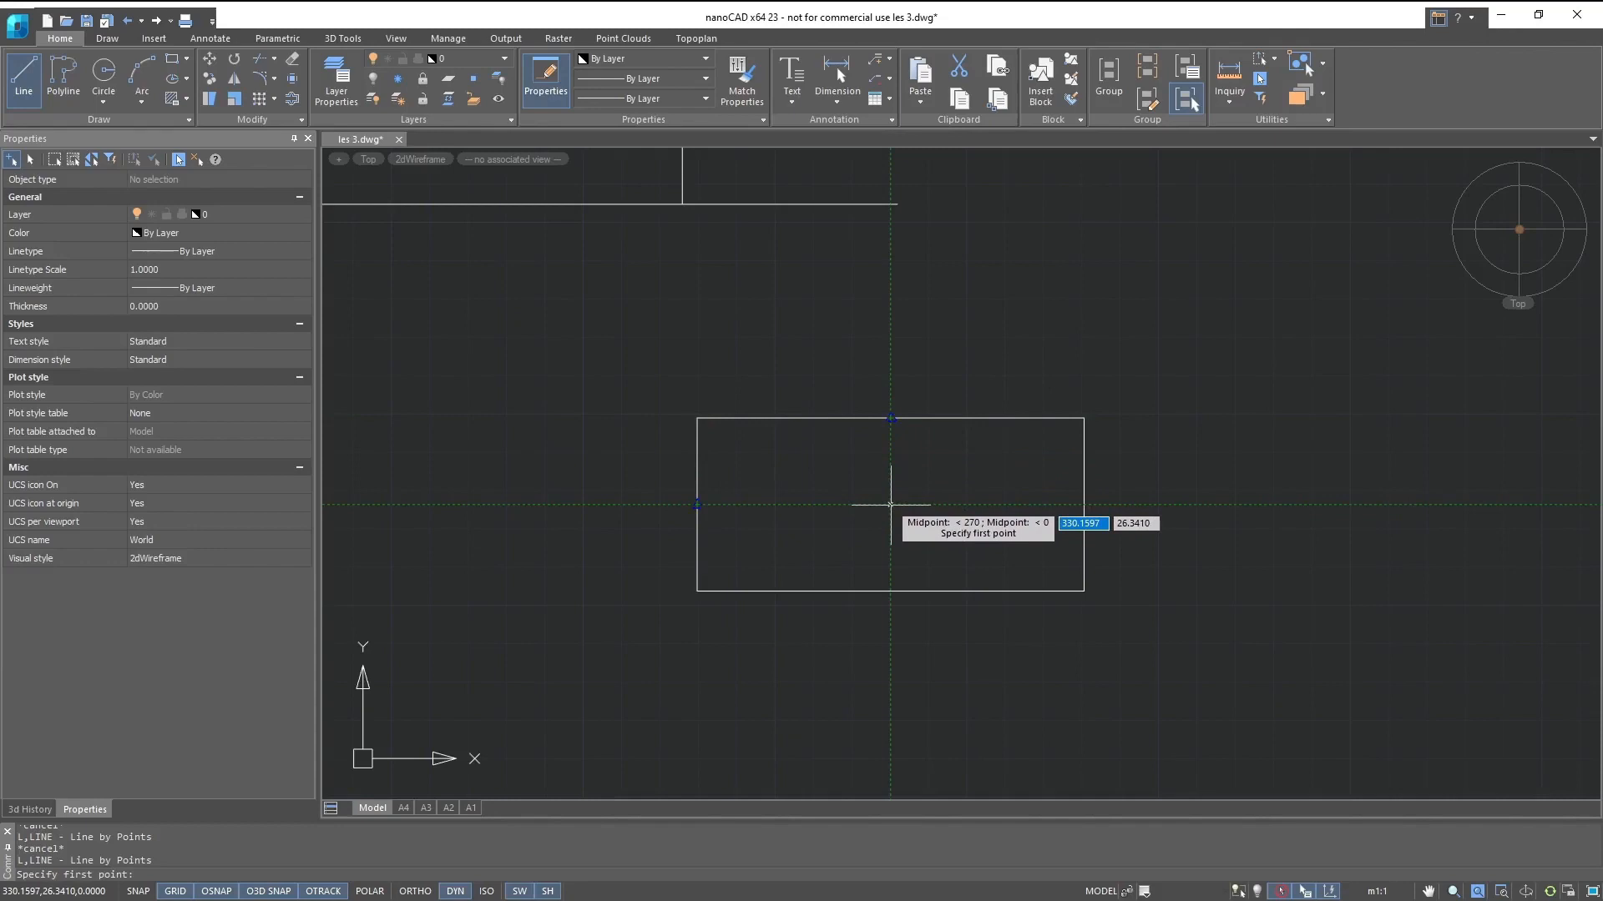
pyautogui.click(889, 505)
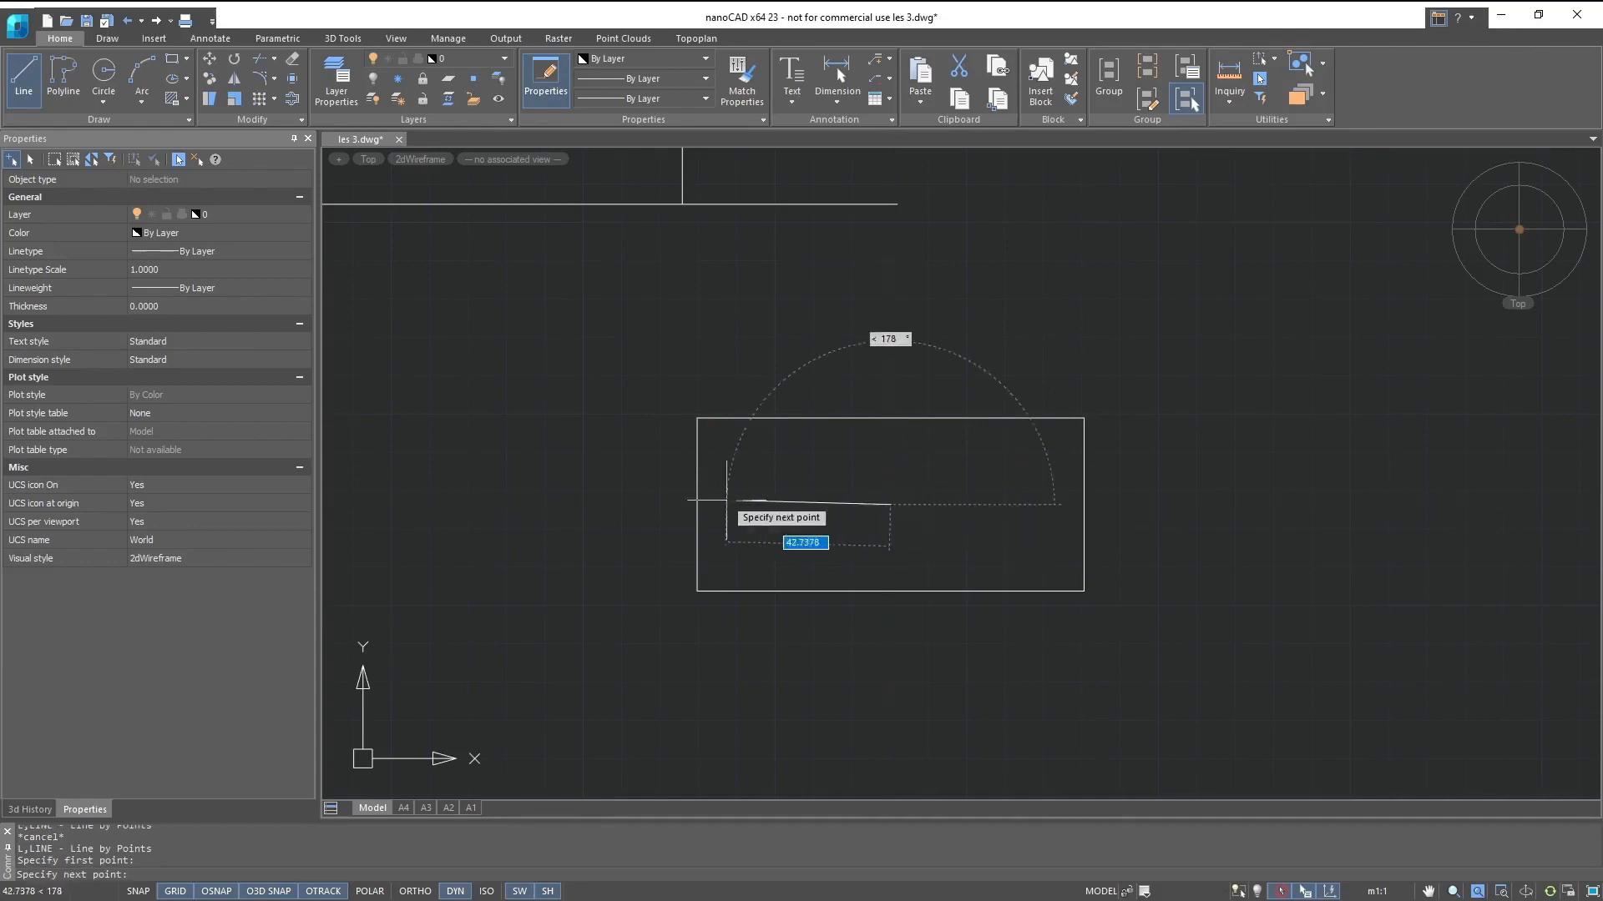
pyautogui.click(697, 505)
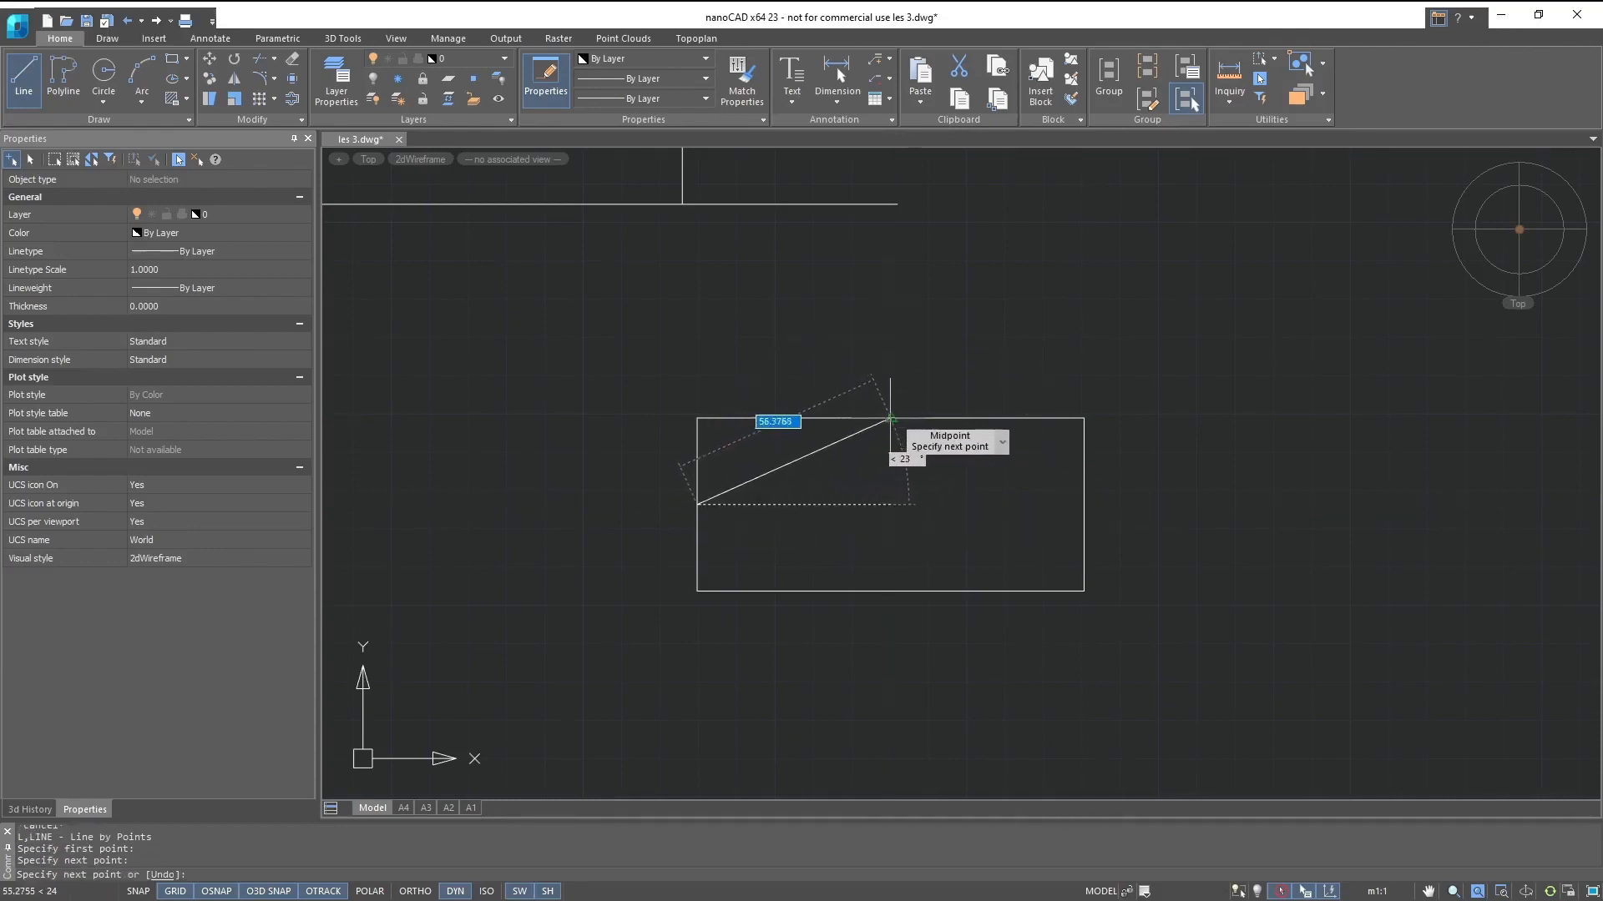
pyautogui.click(891, 418)
pyautogui.click(1083, 504)
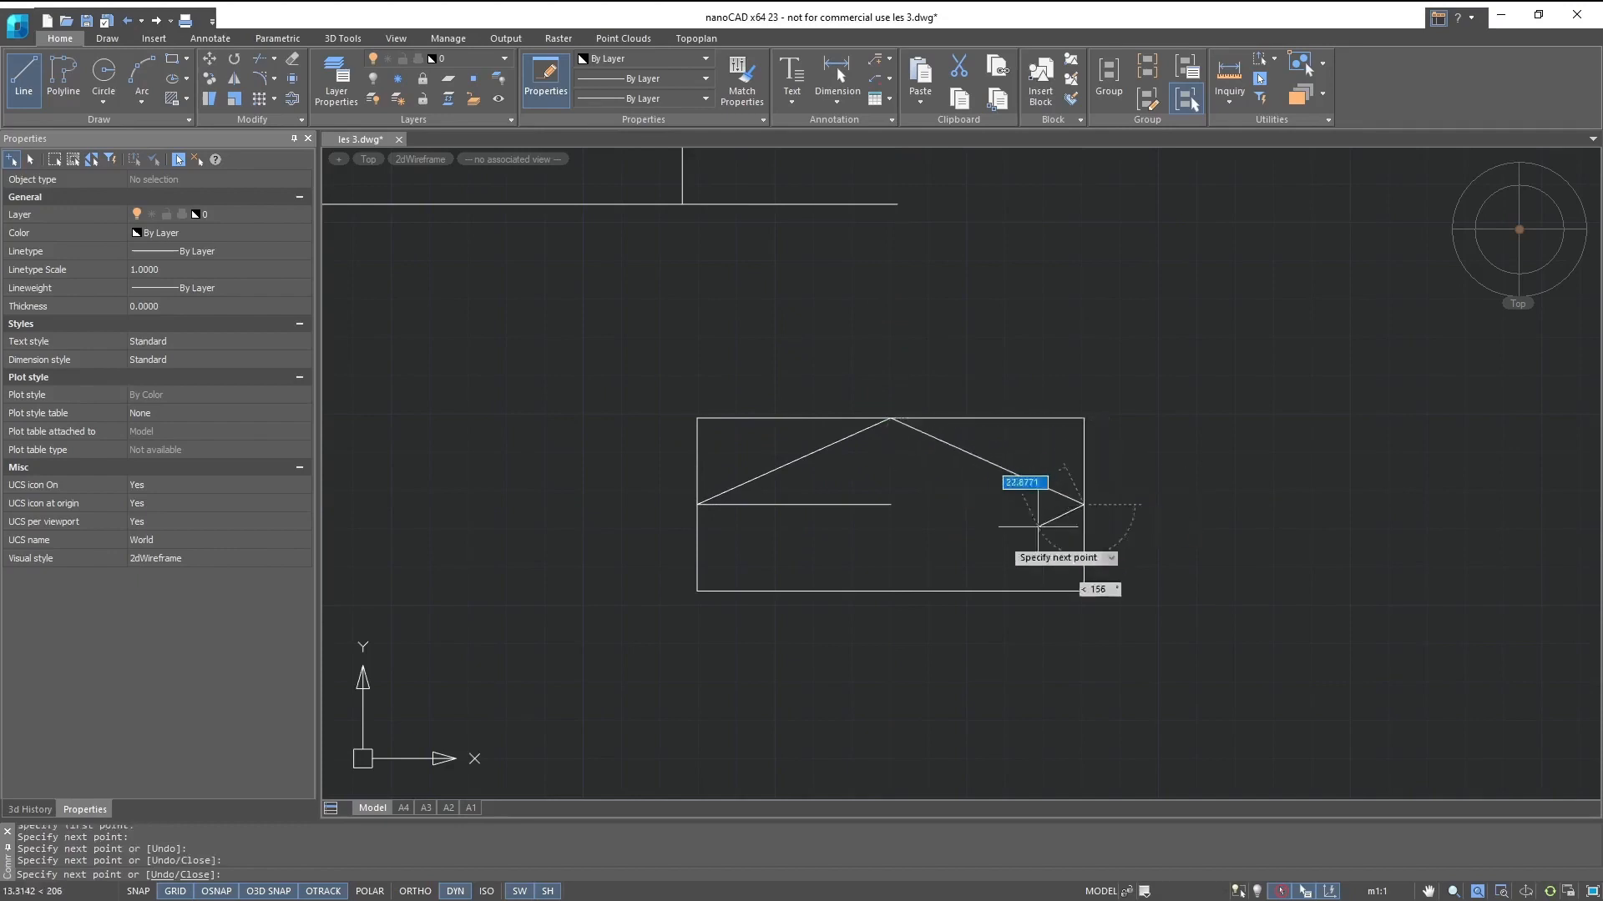
pyautogui.click(890, 591)
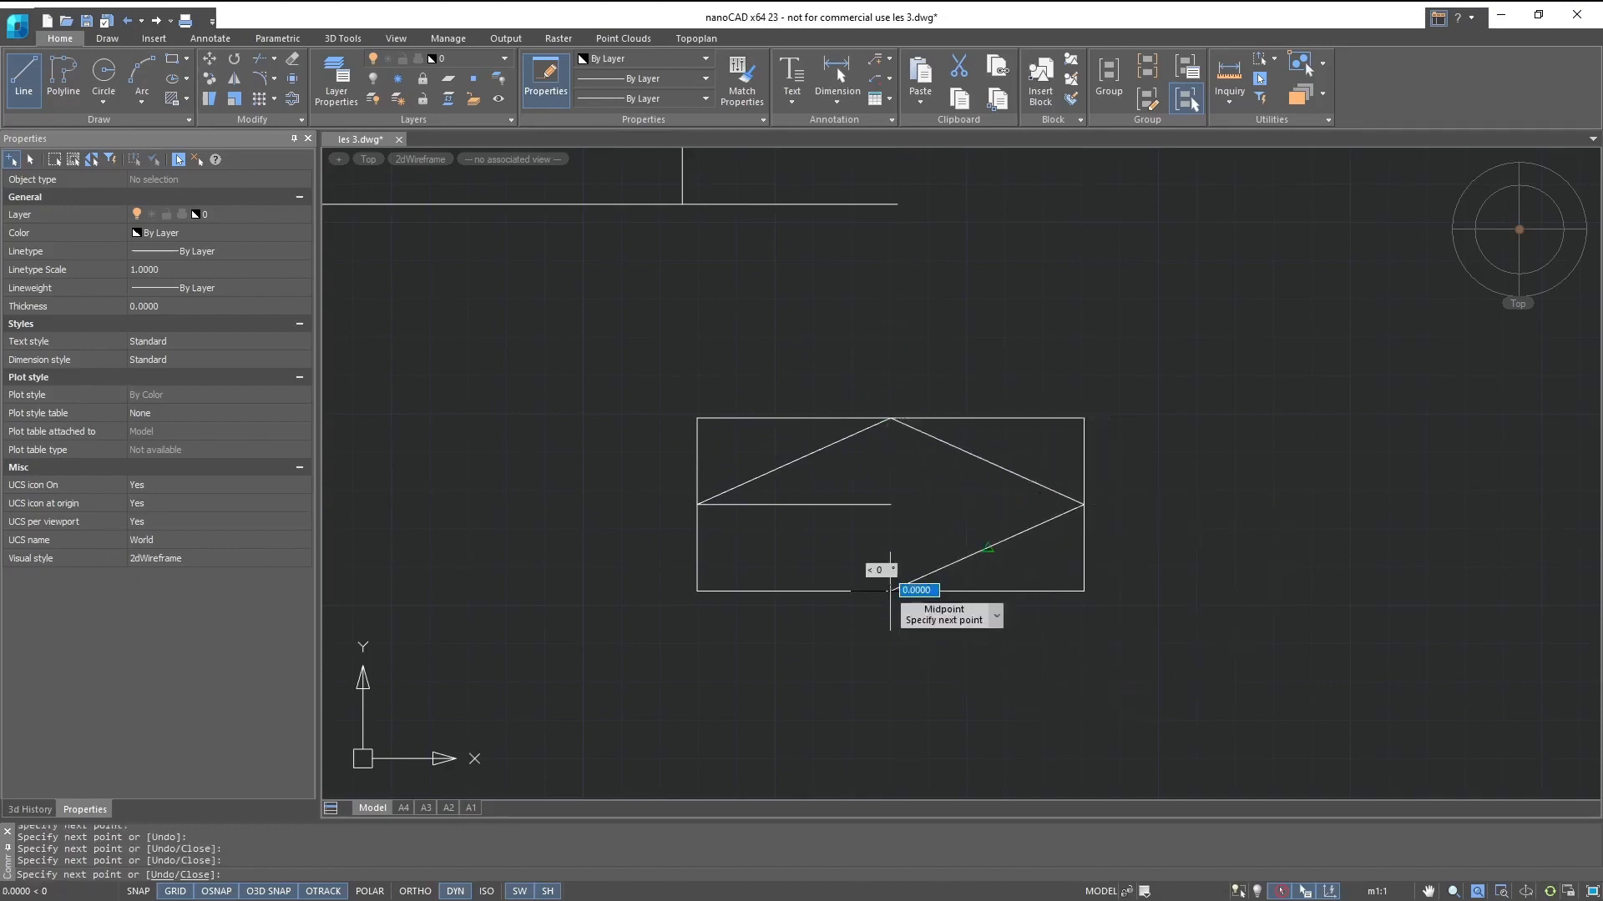
pyautogui.press('Escape')
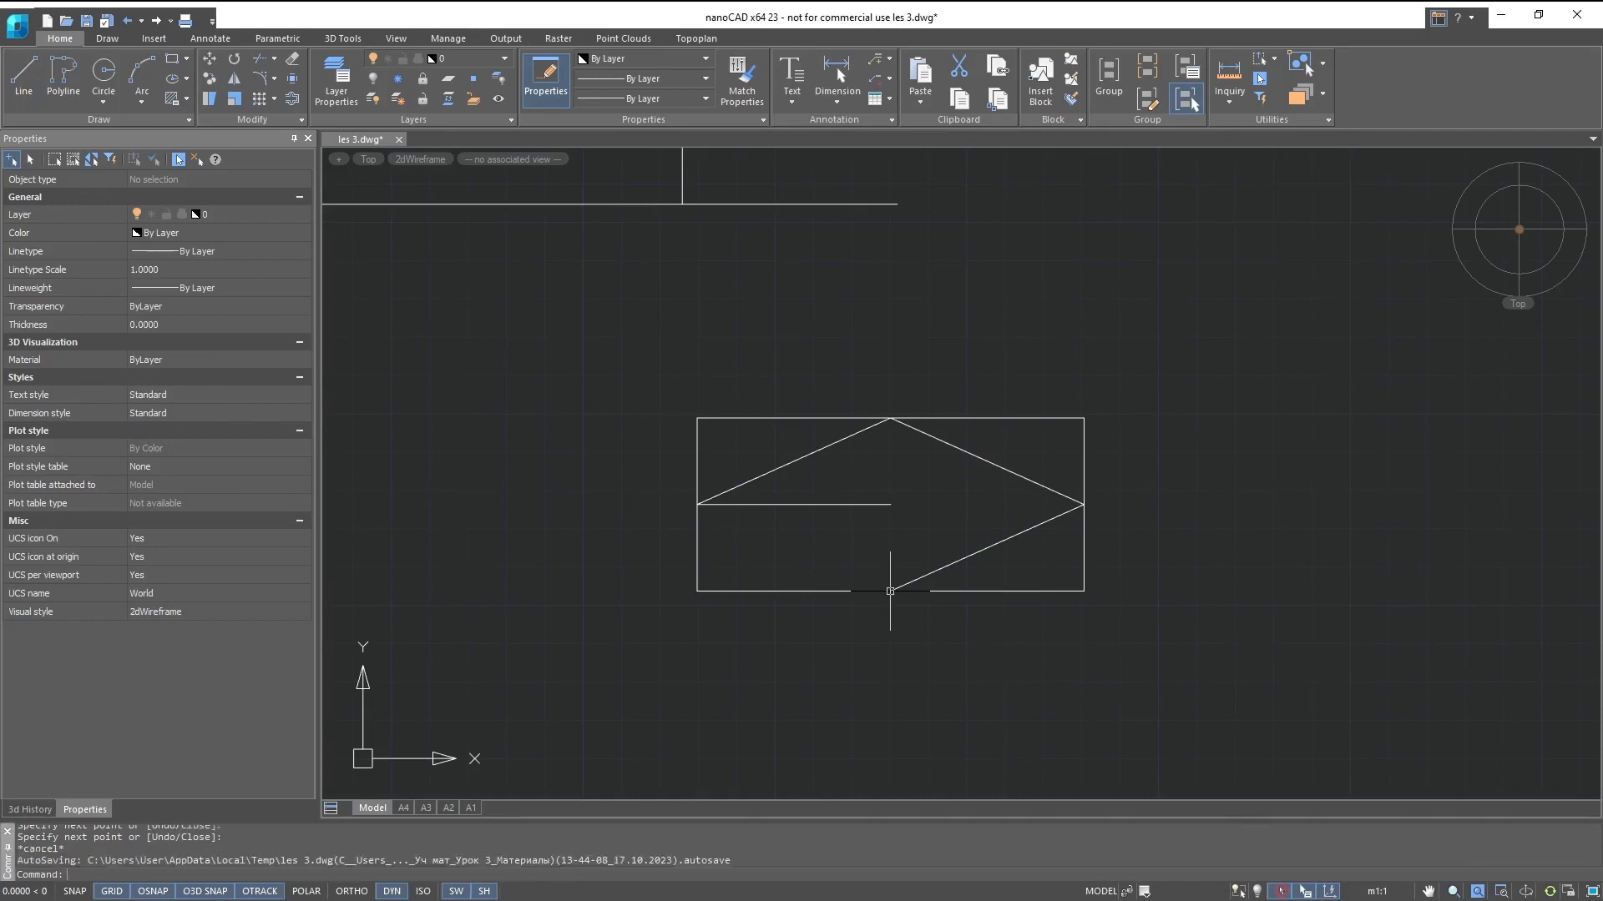
# - Replace the Apparent Intersection snap with Parallel, keeping Midpoint enabled
pyautogui.write('l')
pyautogui.press('Return')
pyautogui.press('Escape')
pyautogui.rightClick(165, 891)
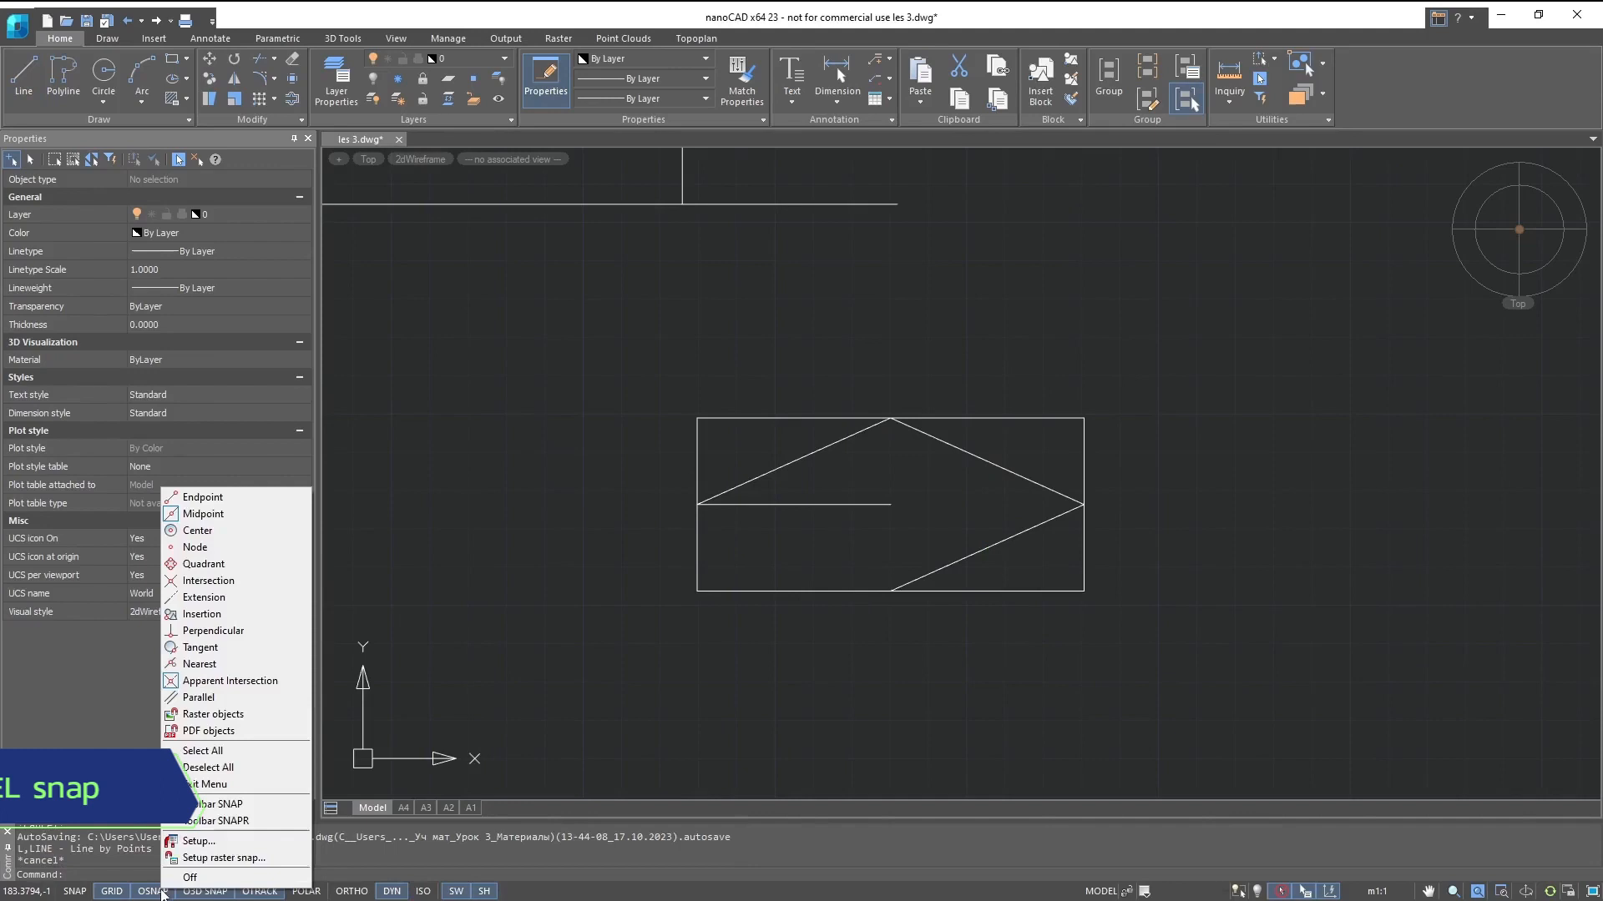
pyautogui.click(205, 698)
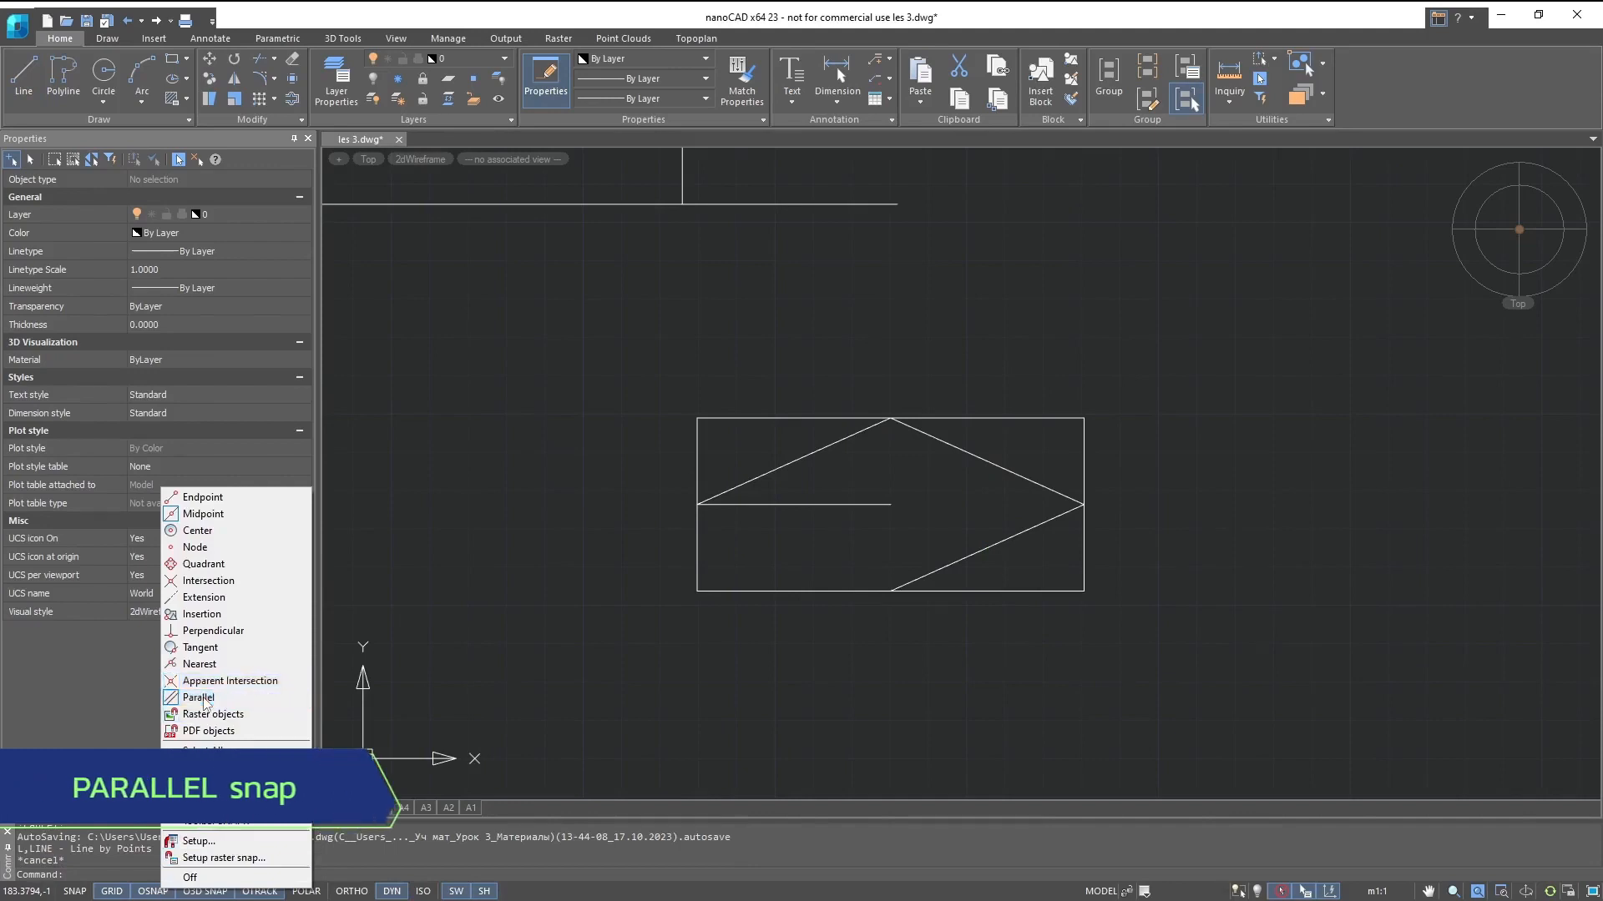
pyautogui.click(204, 698)
# - Draw a line about 127 units long from the lower part of the rectangle's left side, parallel to the inner horizontal line
pyautogui.write('l')
pyautogui.press('Return')
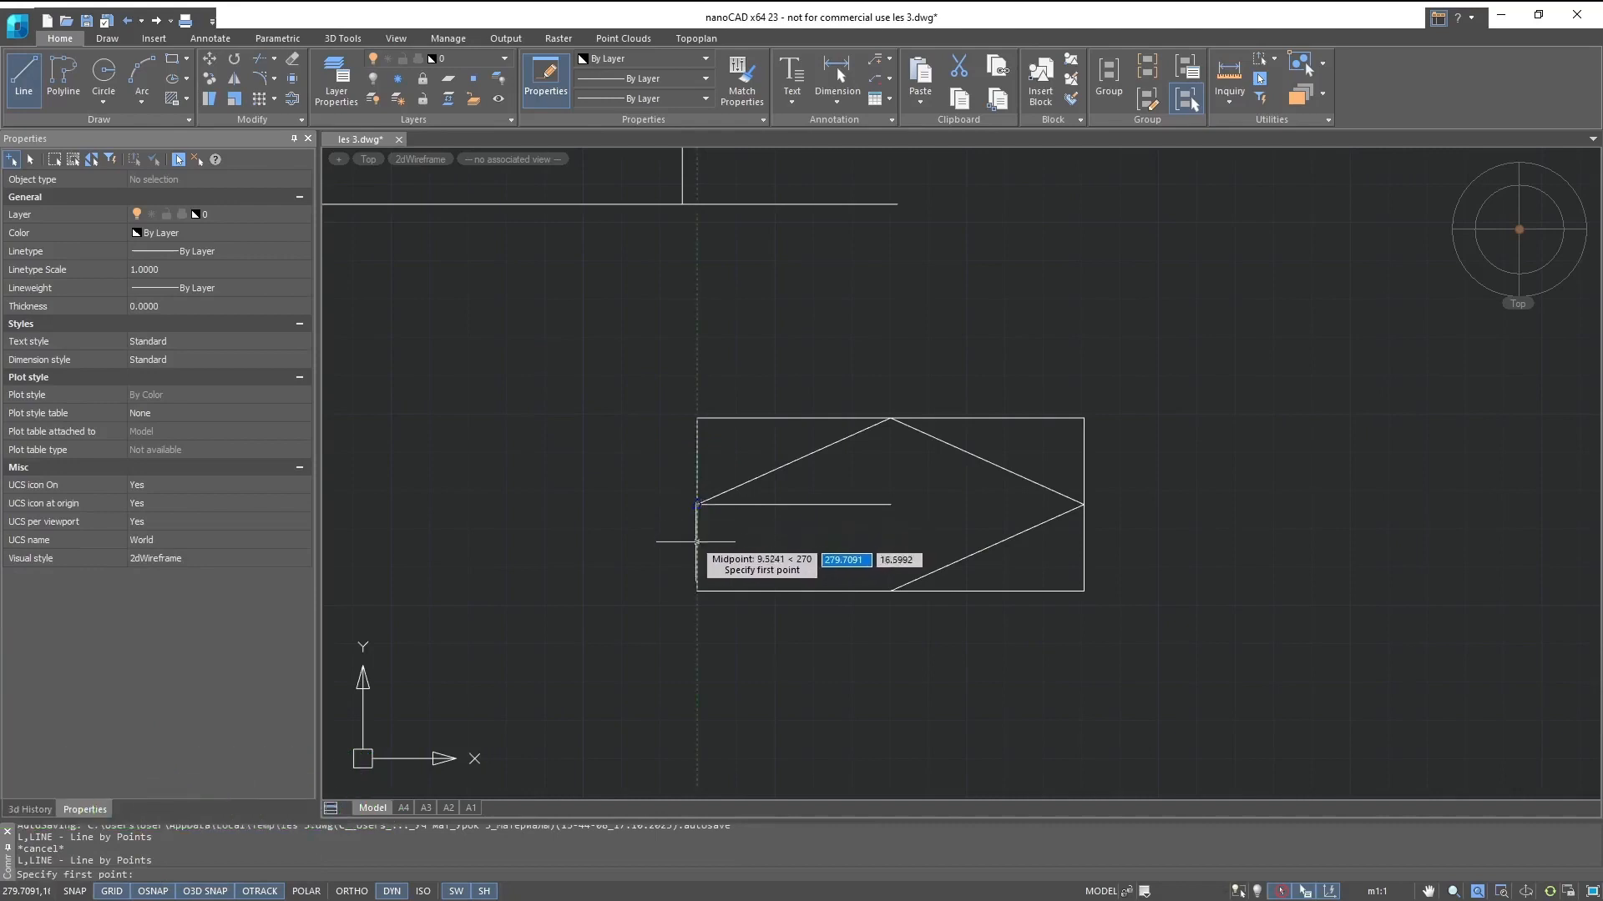
pyautogui.click(697, 542)
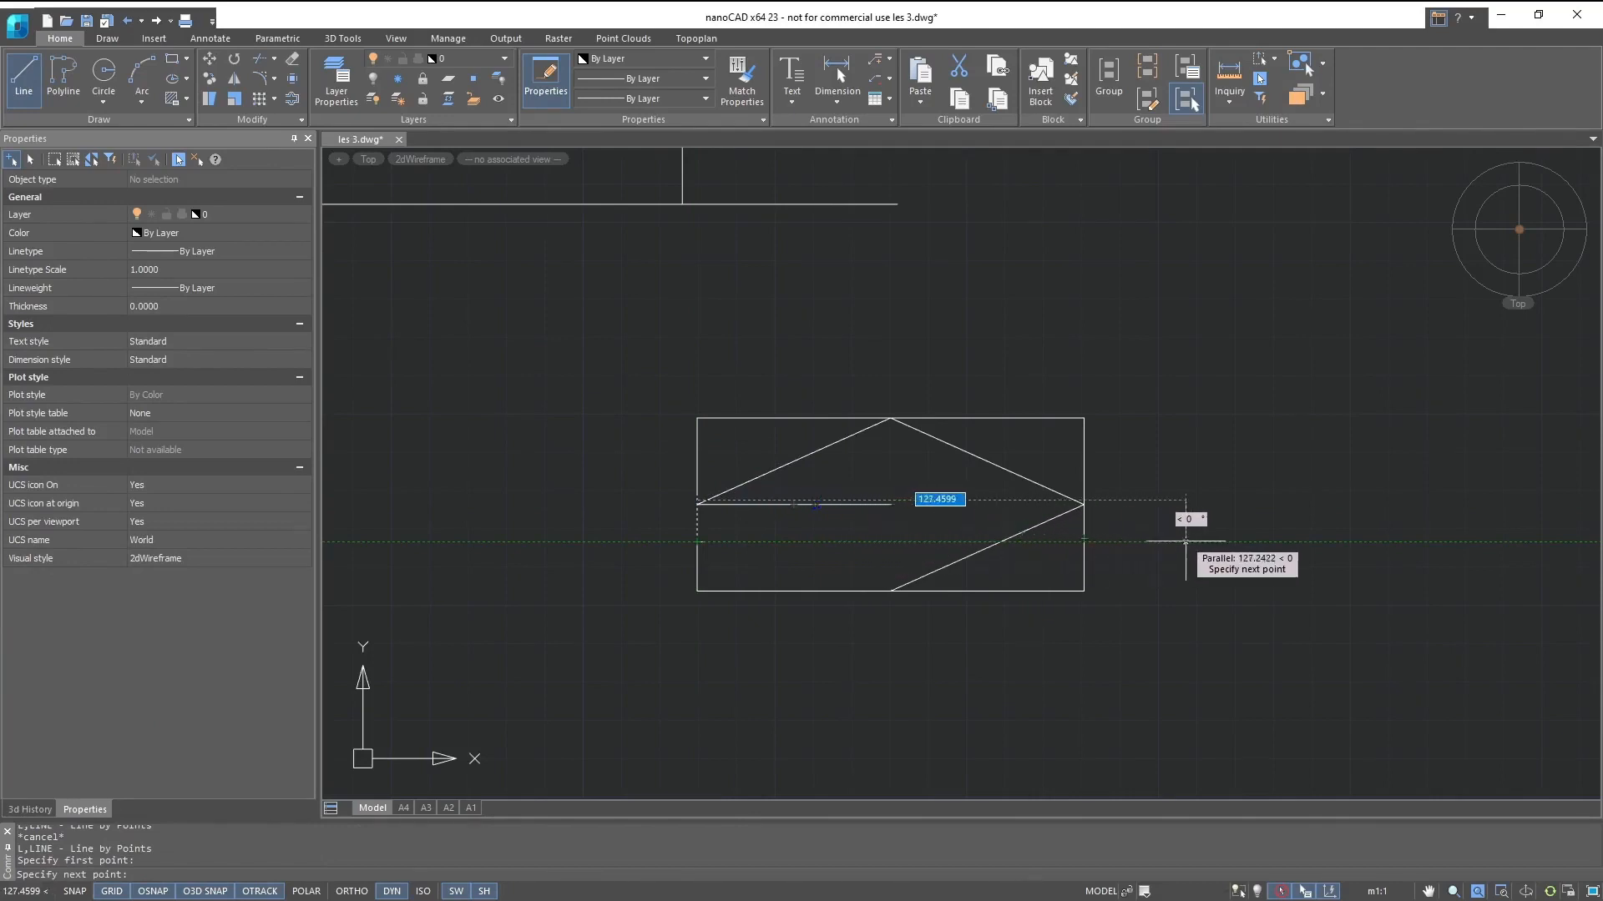
pyautogui.click(1186, 541)
pyautogui.press('Escape')
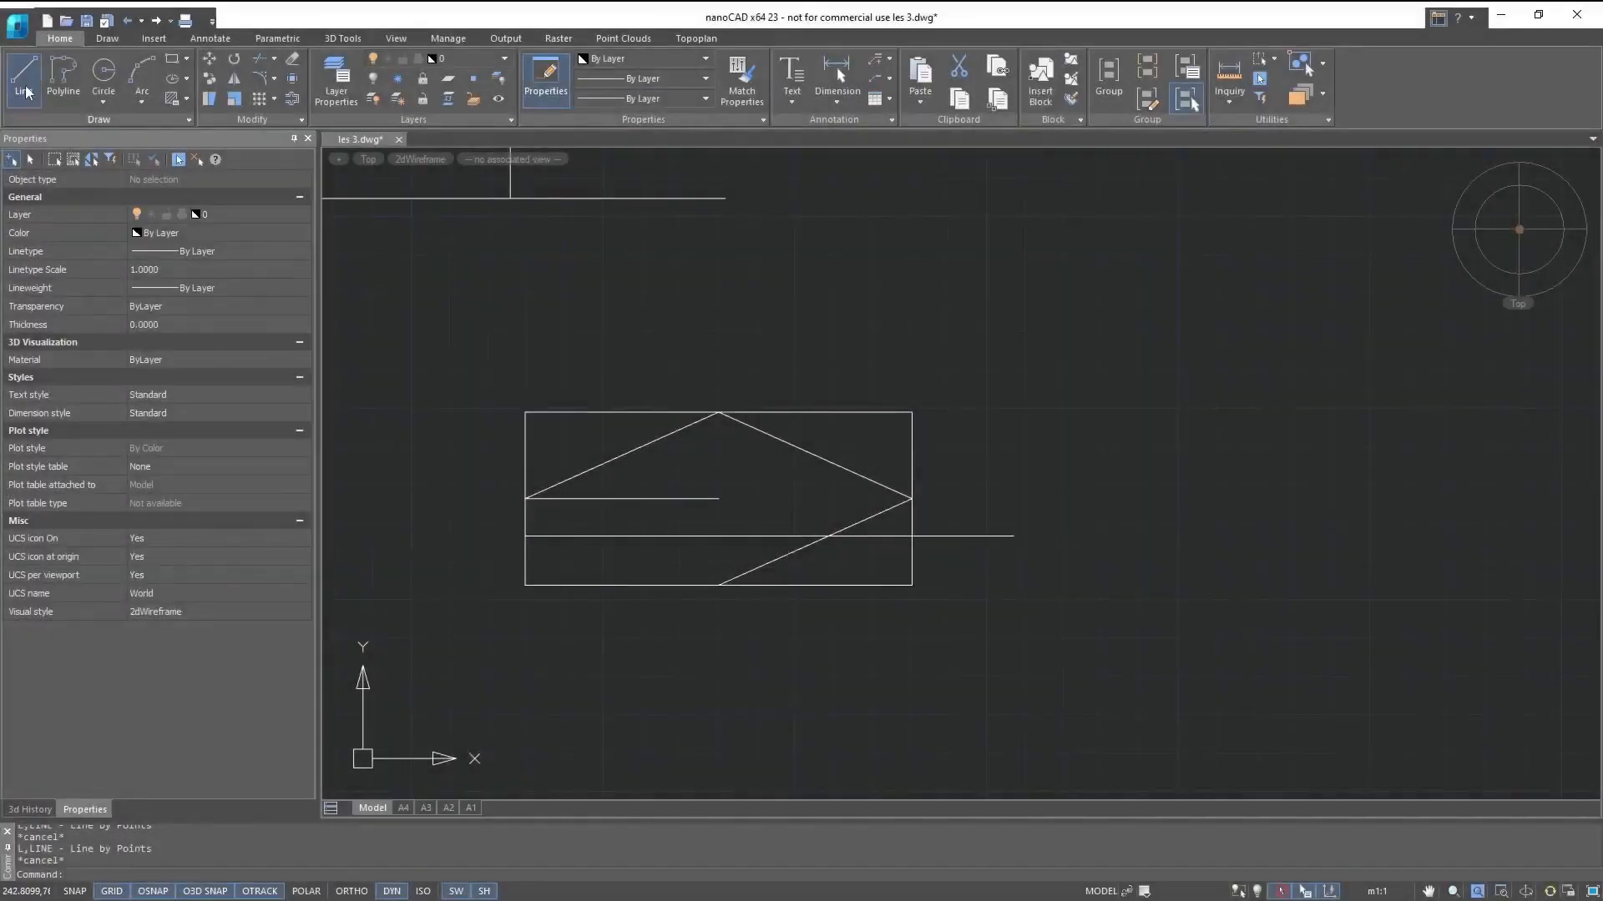
# - Draw a diagonal line rising to the right in the empty area beyond the rectangle
pyautogui.click(26, 92)
pyautogui.moveTo(1289, 408); pyautogui.dragTo(574, 671, button='middle')
pyautogui.click(558, 697)
pyautogui.click(1014, 357)
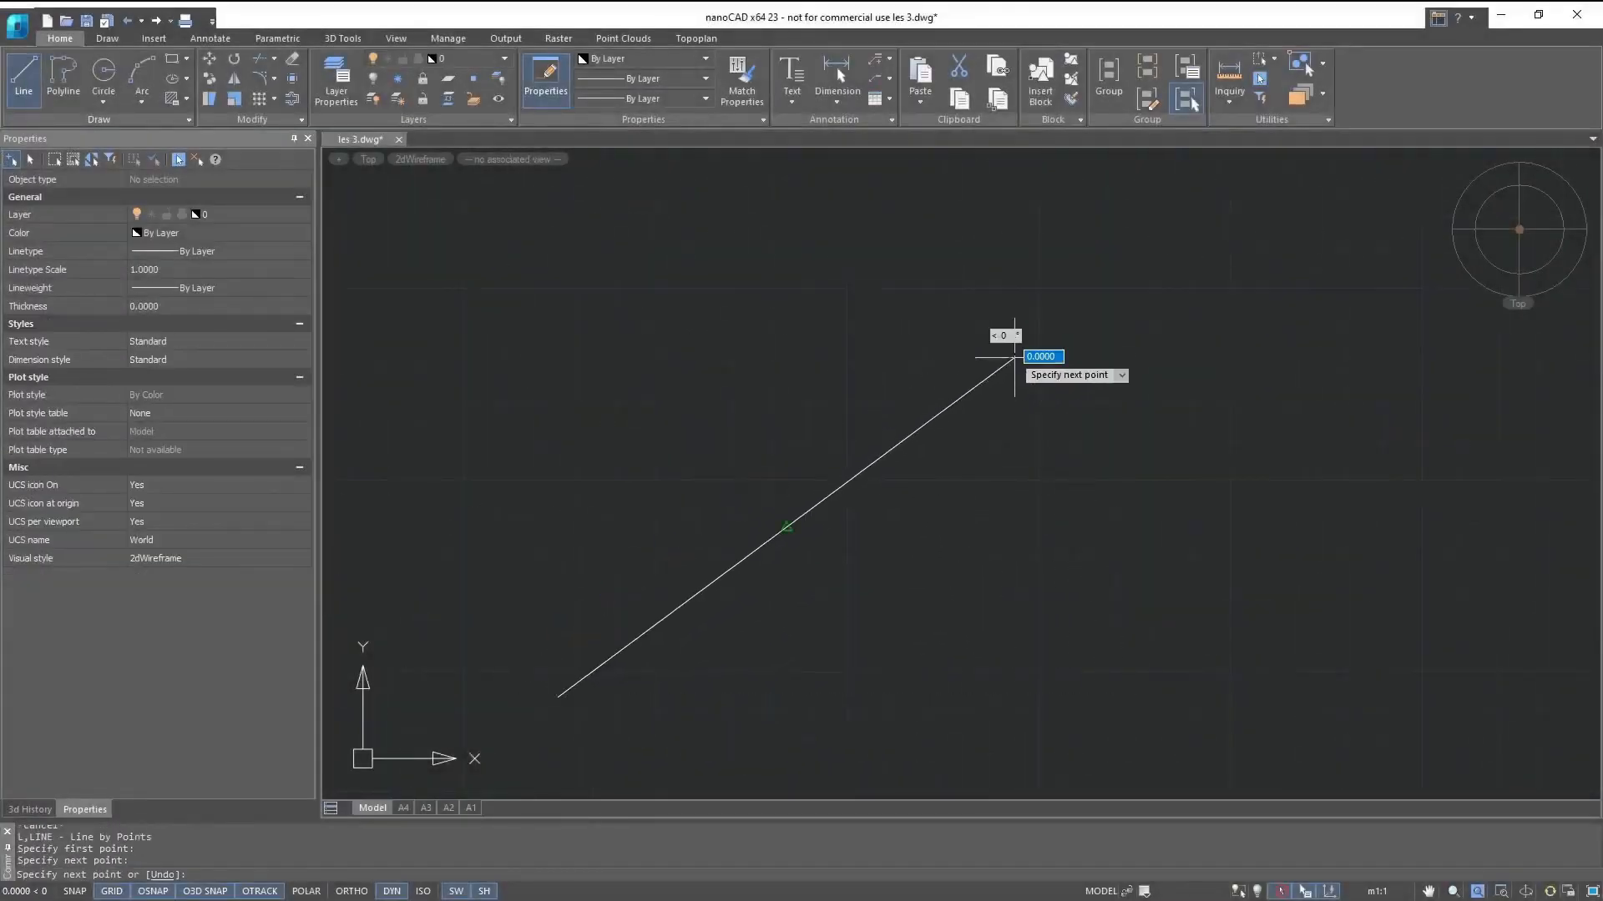
pyautogui.press('Escape')
# - Enable the Endpoint snap and draw a parallel line about 143 units long at 37°, starting about 27 units right of the diagonal's lower end
pyautogui.rightClick(145, 892)
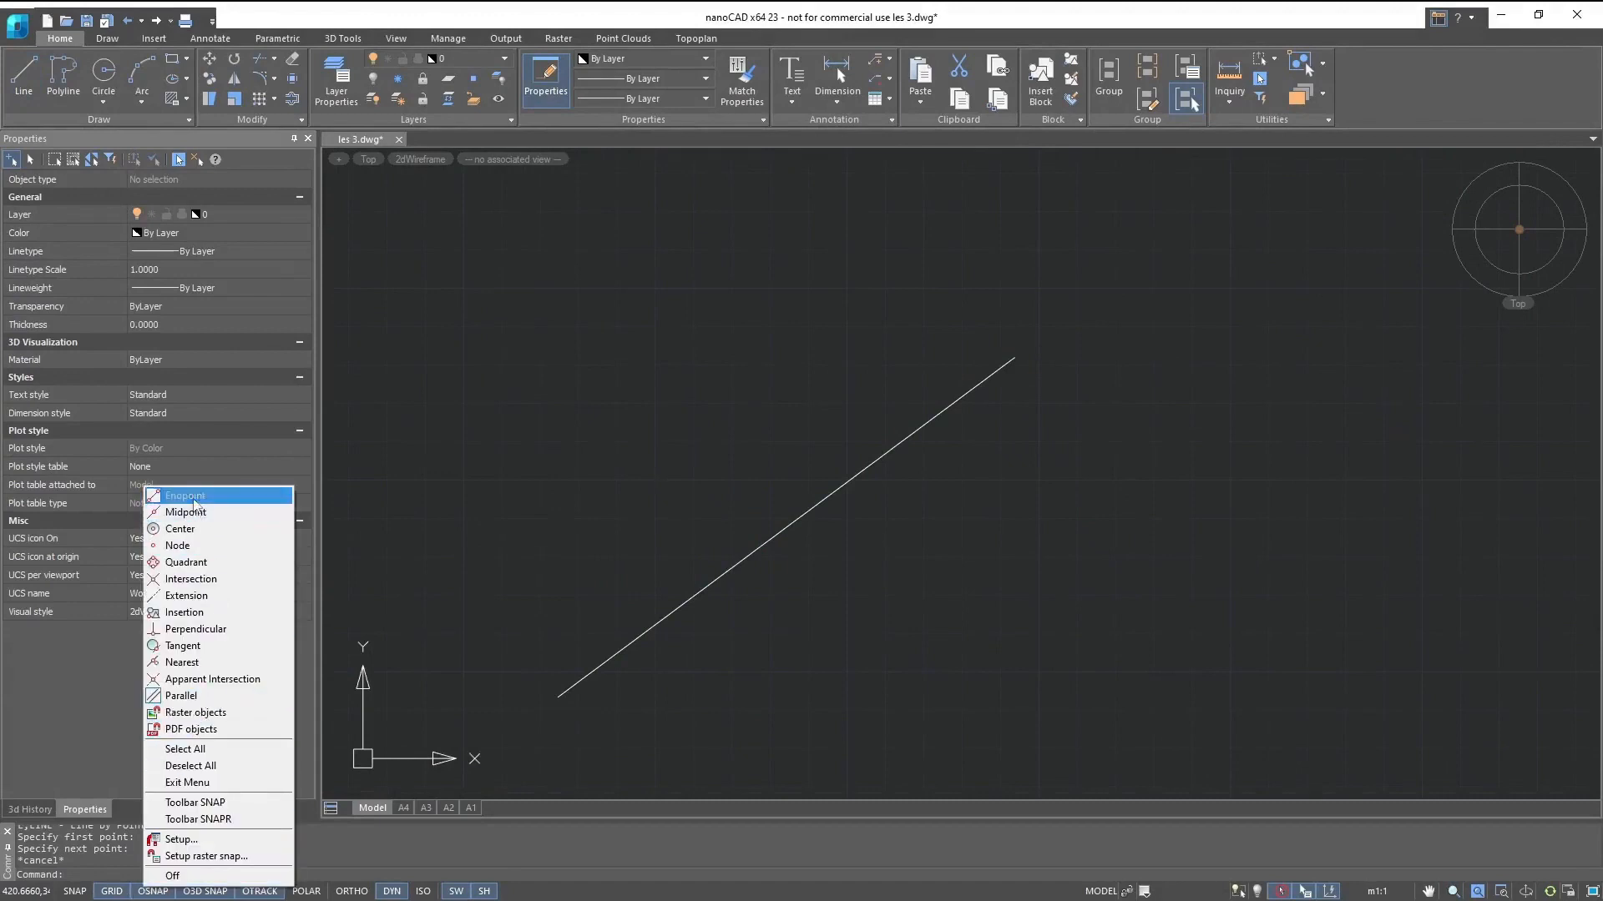
pyautogui.click(185, 495)
pyautogui.click(24, 84)
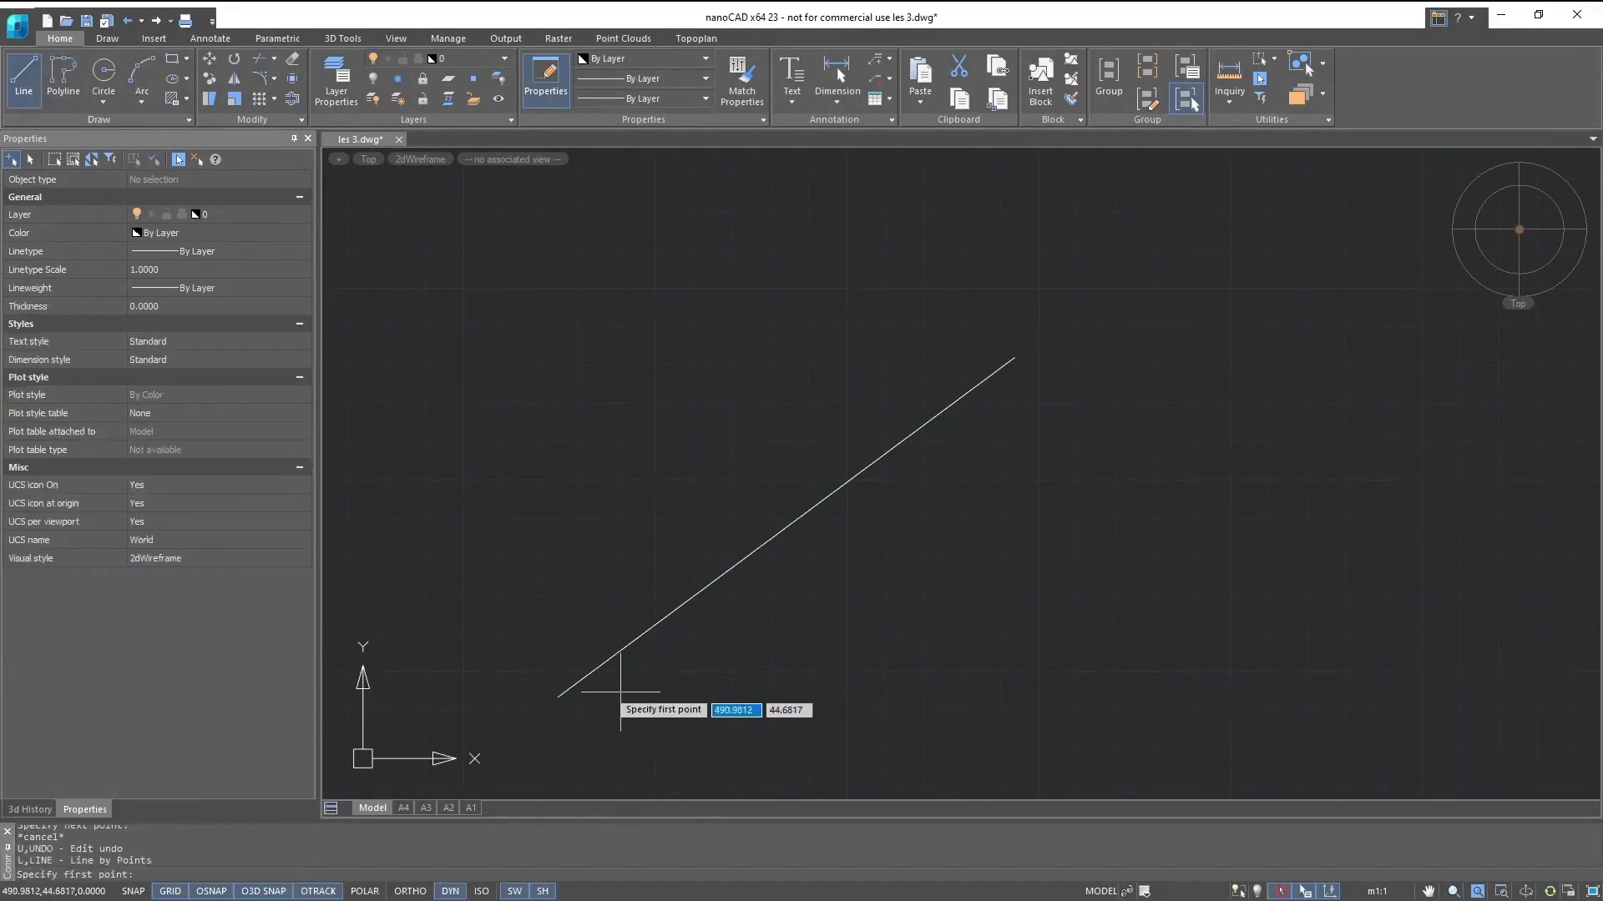
pyautogui.click(662, 696)
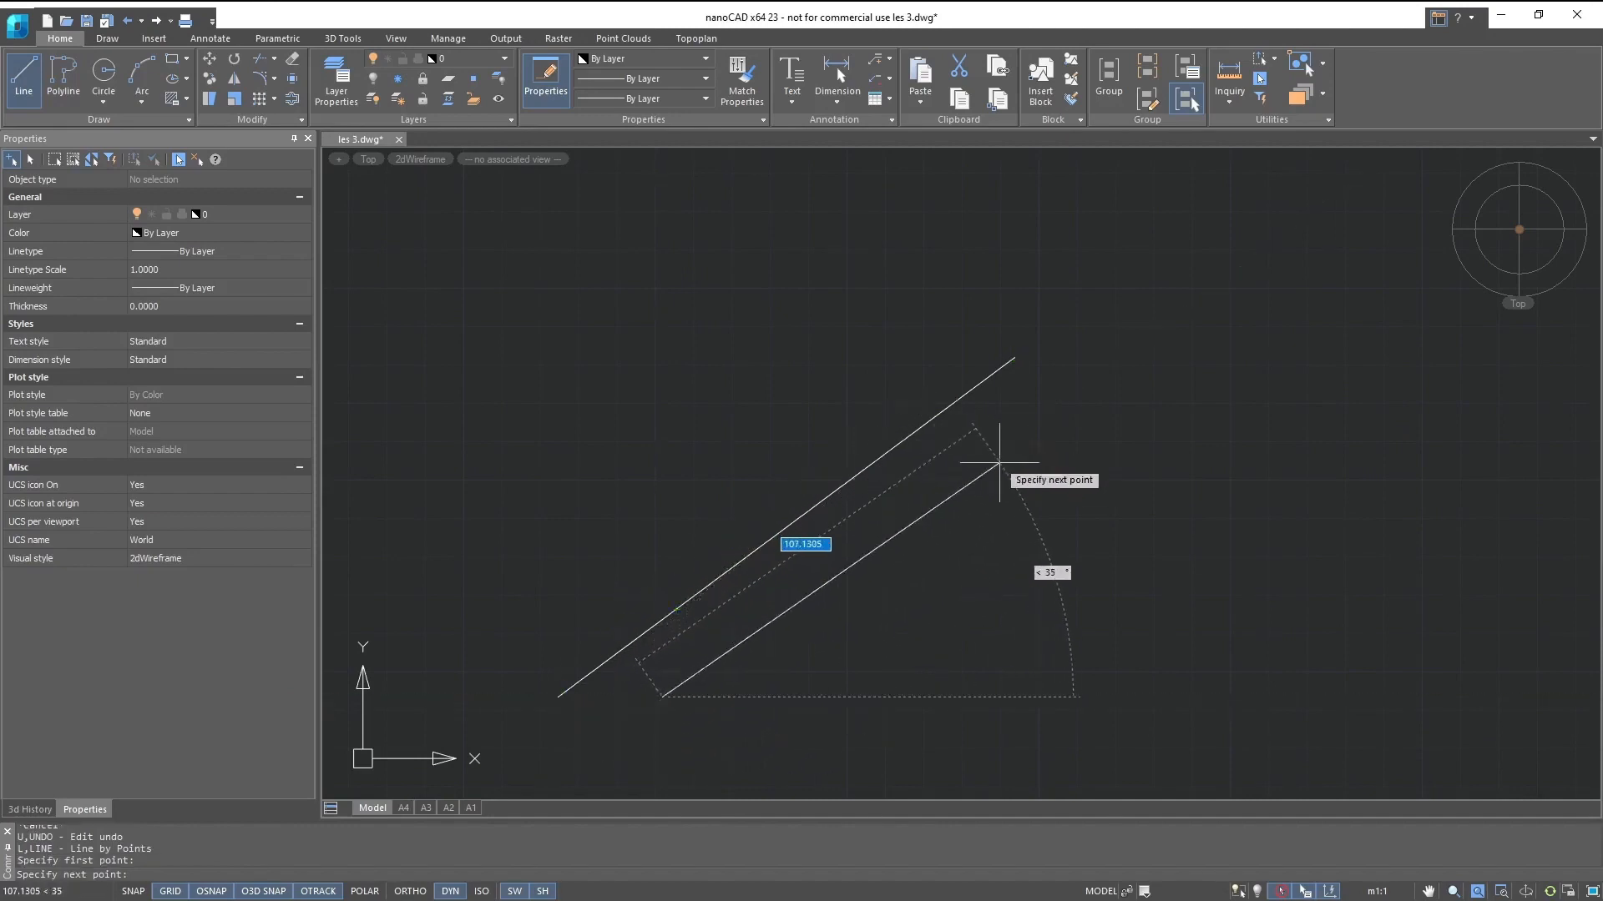
pyautogui.click(1102, 368)
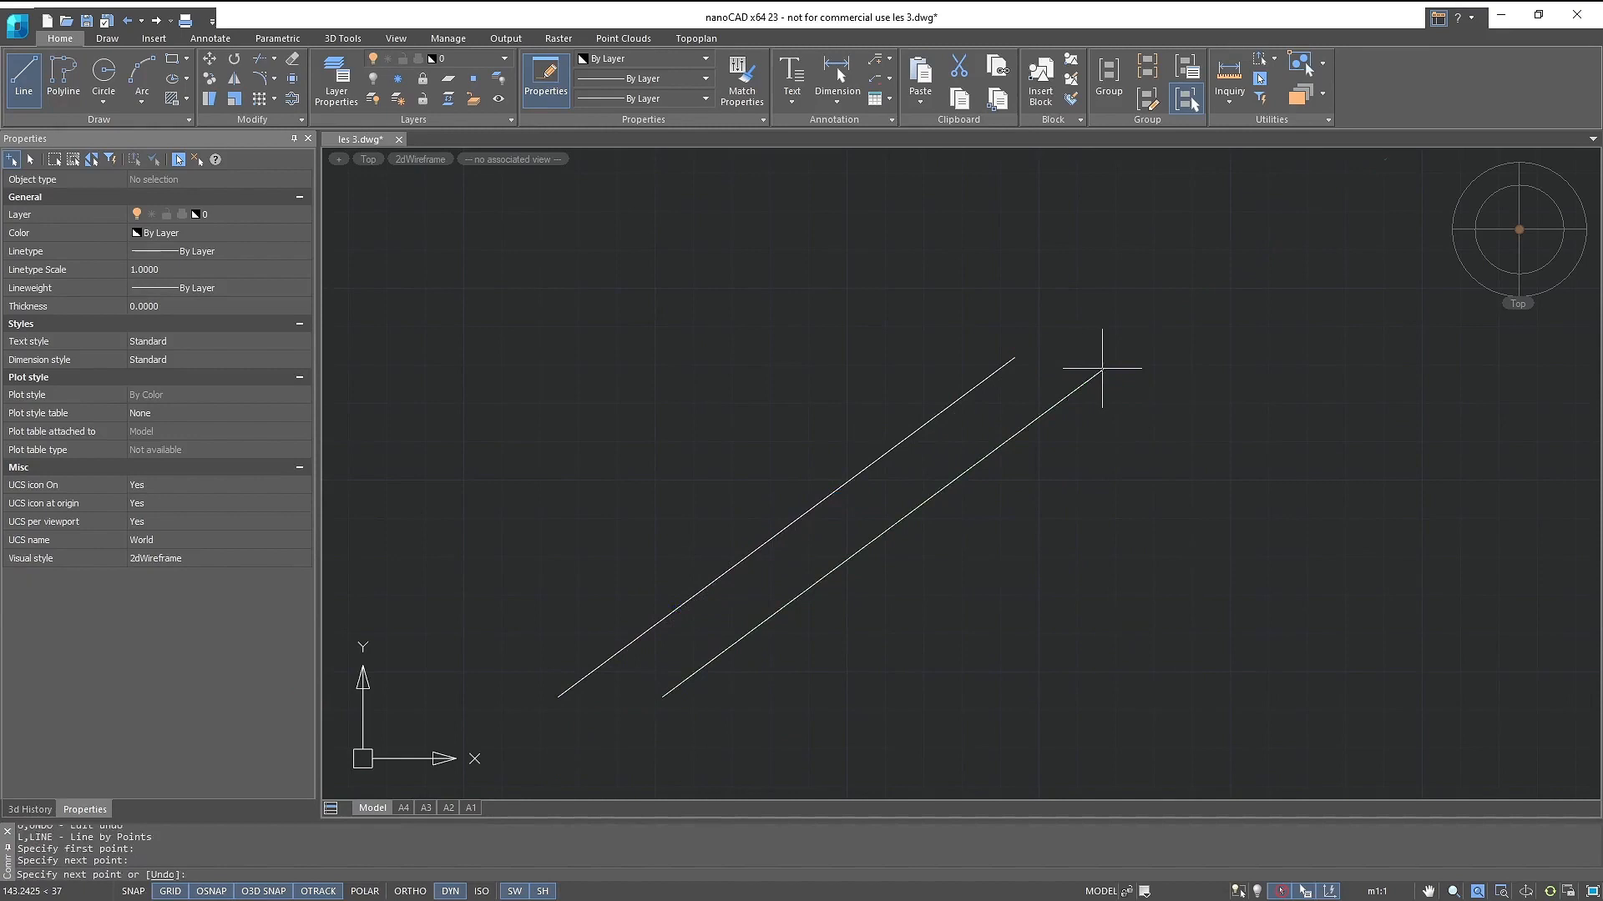
pyautogui.press('Escape')
pyautogui.moveTo(1101, 367); pyautogui.dragTo(1024, 382, button='middle')
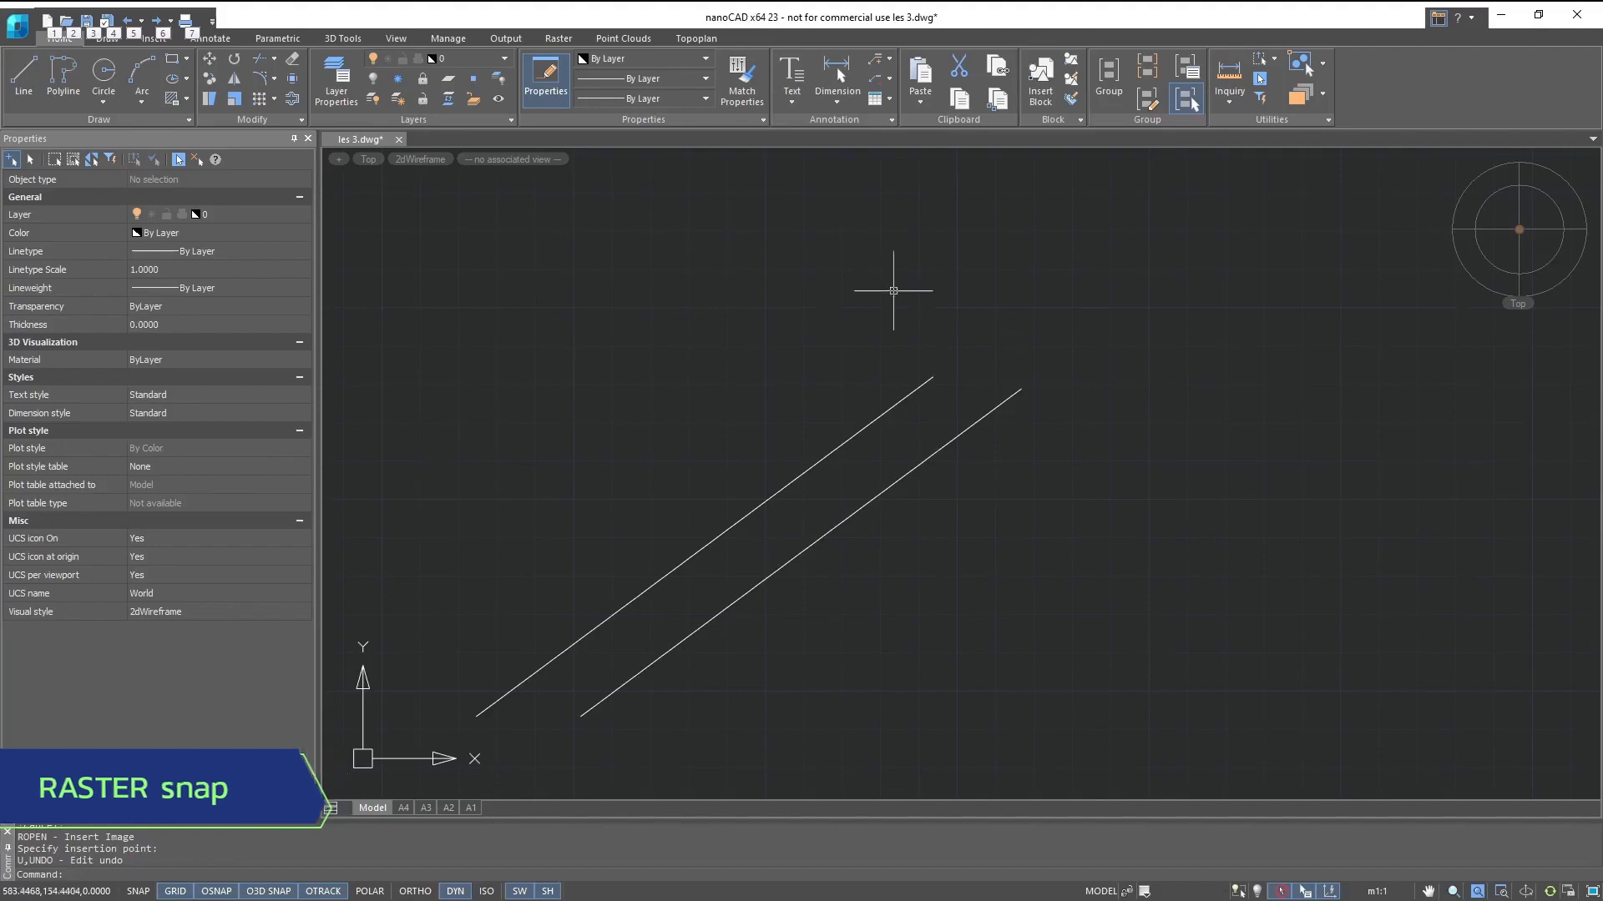
# - Insert the NC_CAM raster image from the Rasters samples folder, placing it at the upper end of the right-hand parallel line
pyautogui.press('Escape')
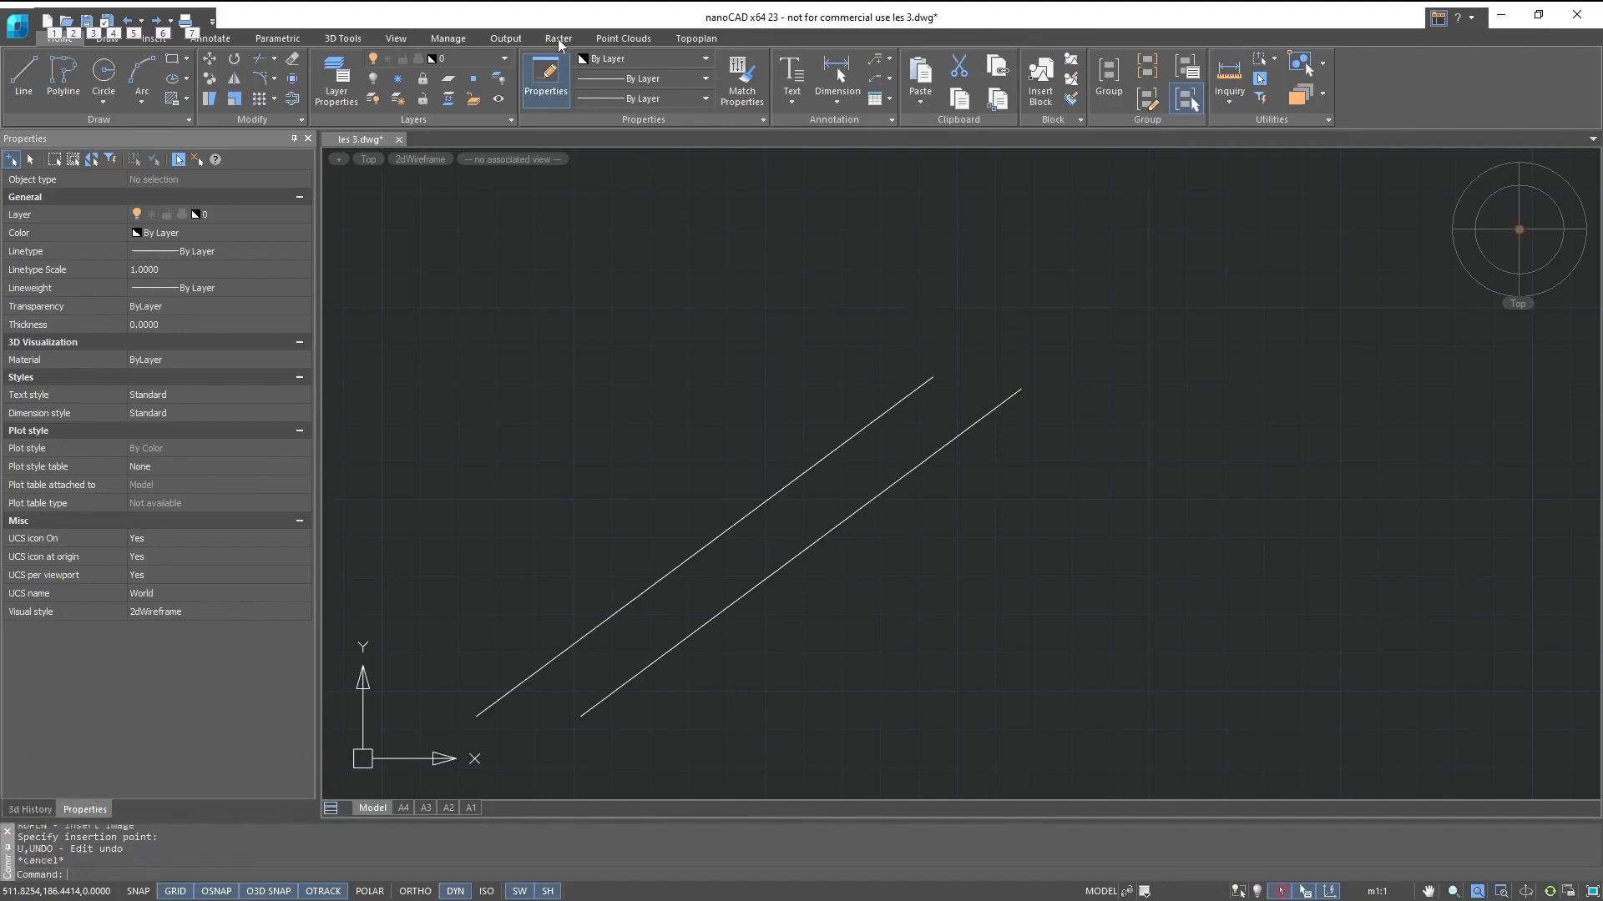
pyautogui.click(558, 39)
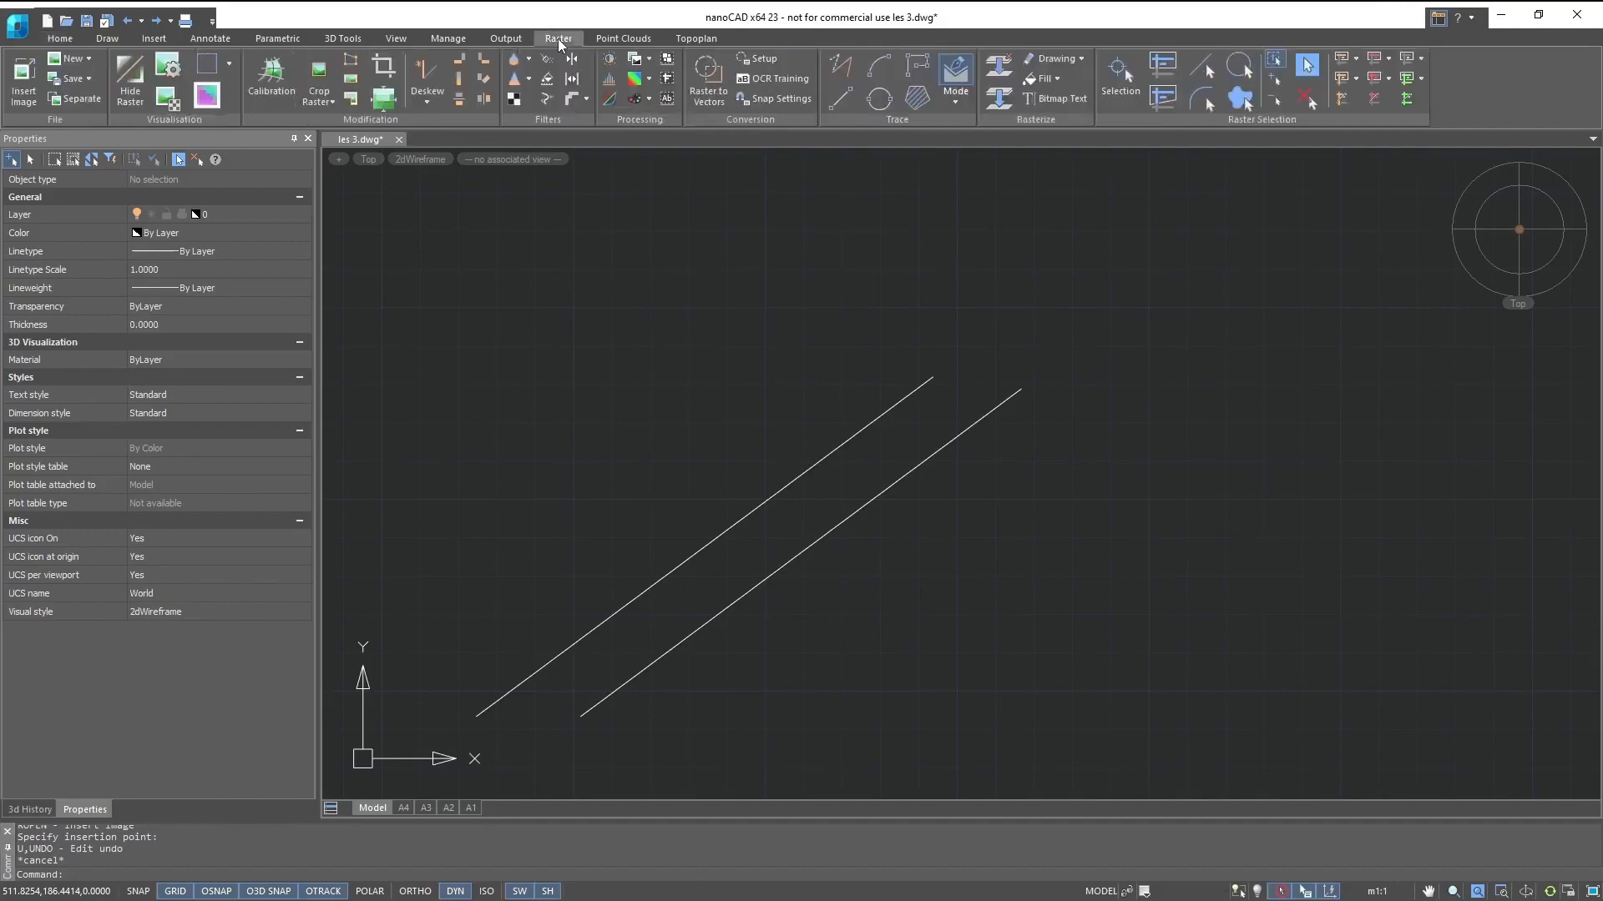
pyautogui.click(37, 69)
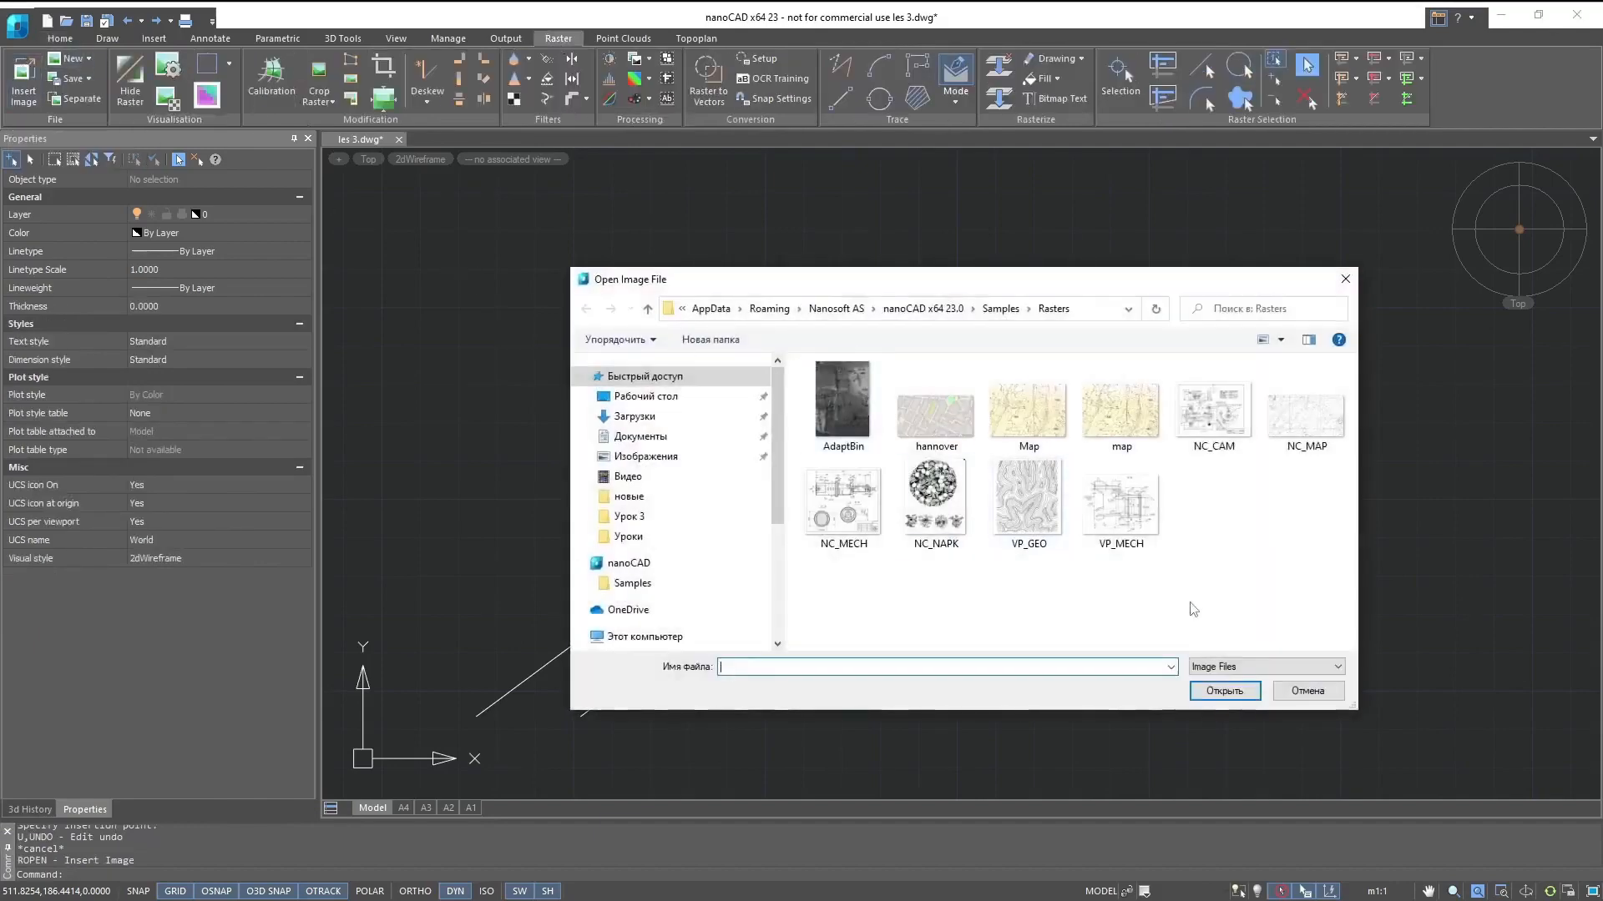
pyautogui.doubleClick(1213, 411)
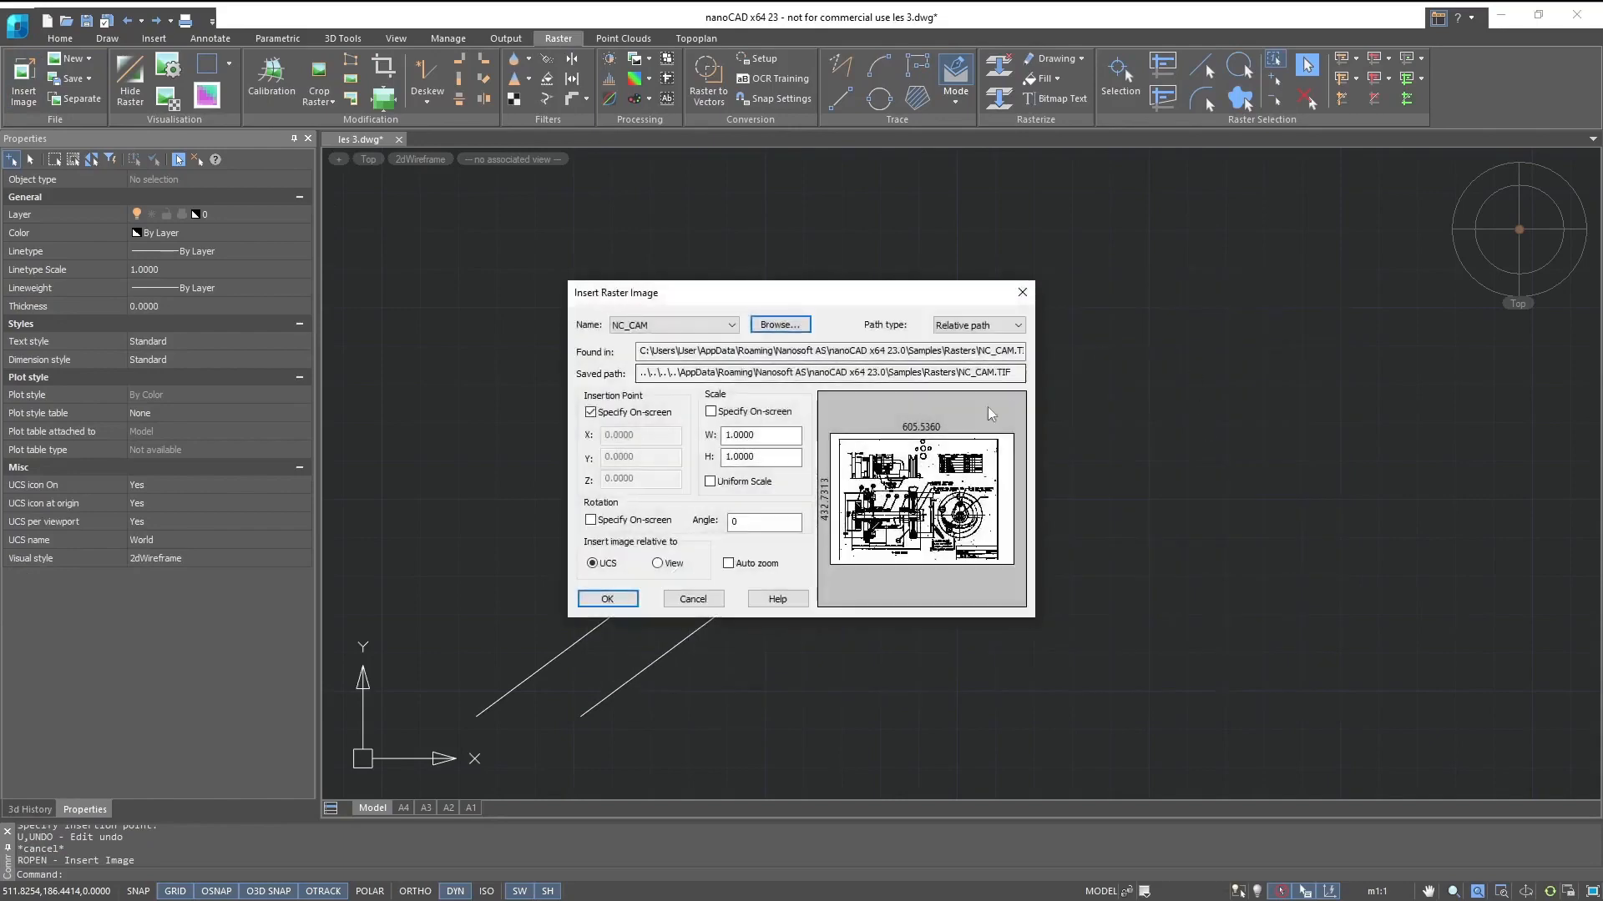
pyautogui.click(626, 601)
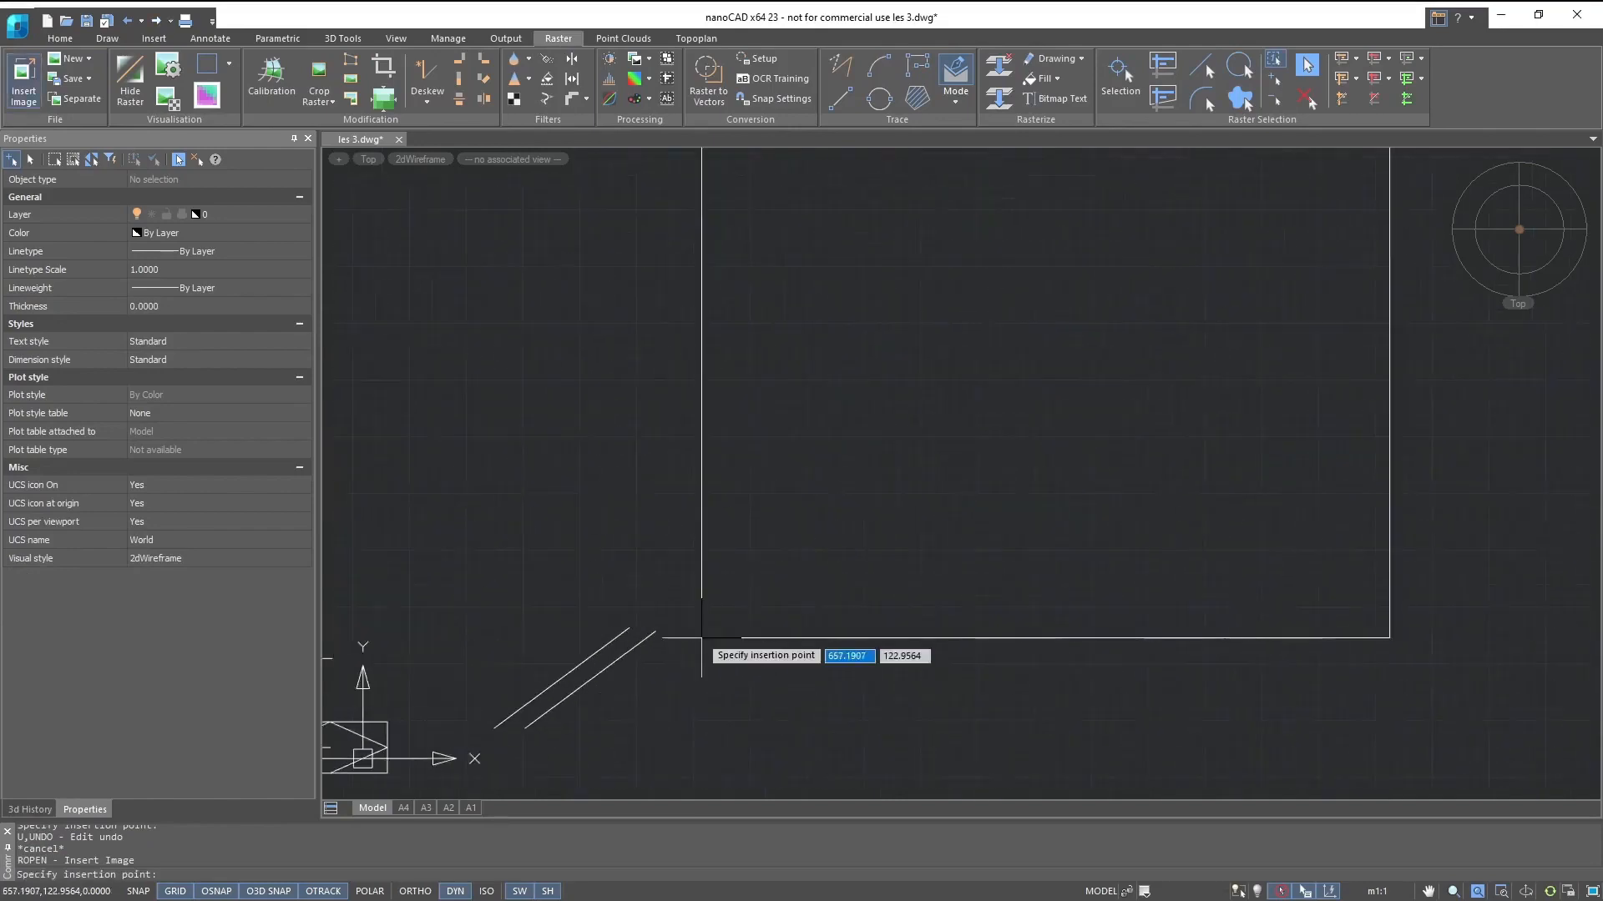
pyautogui.click(656, 629)
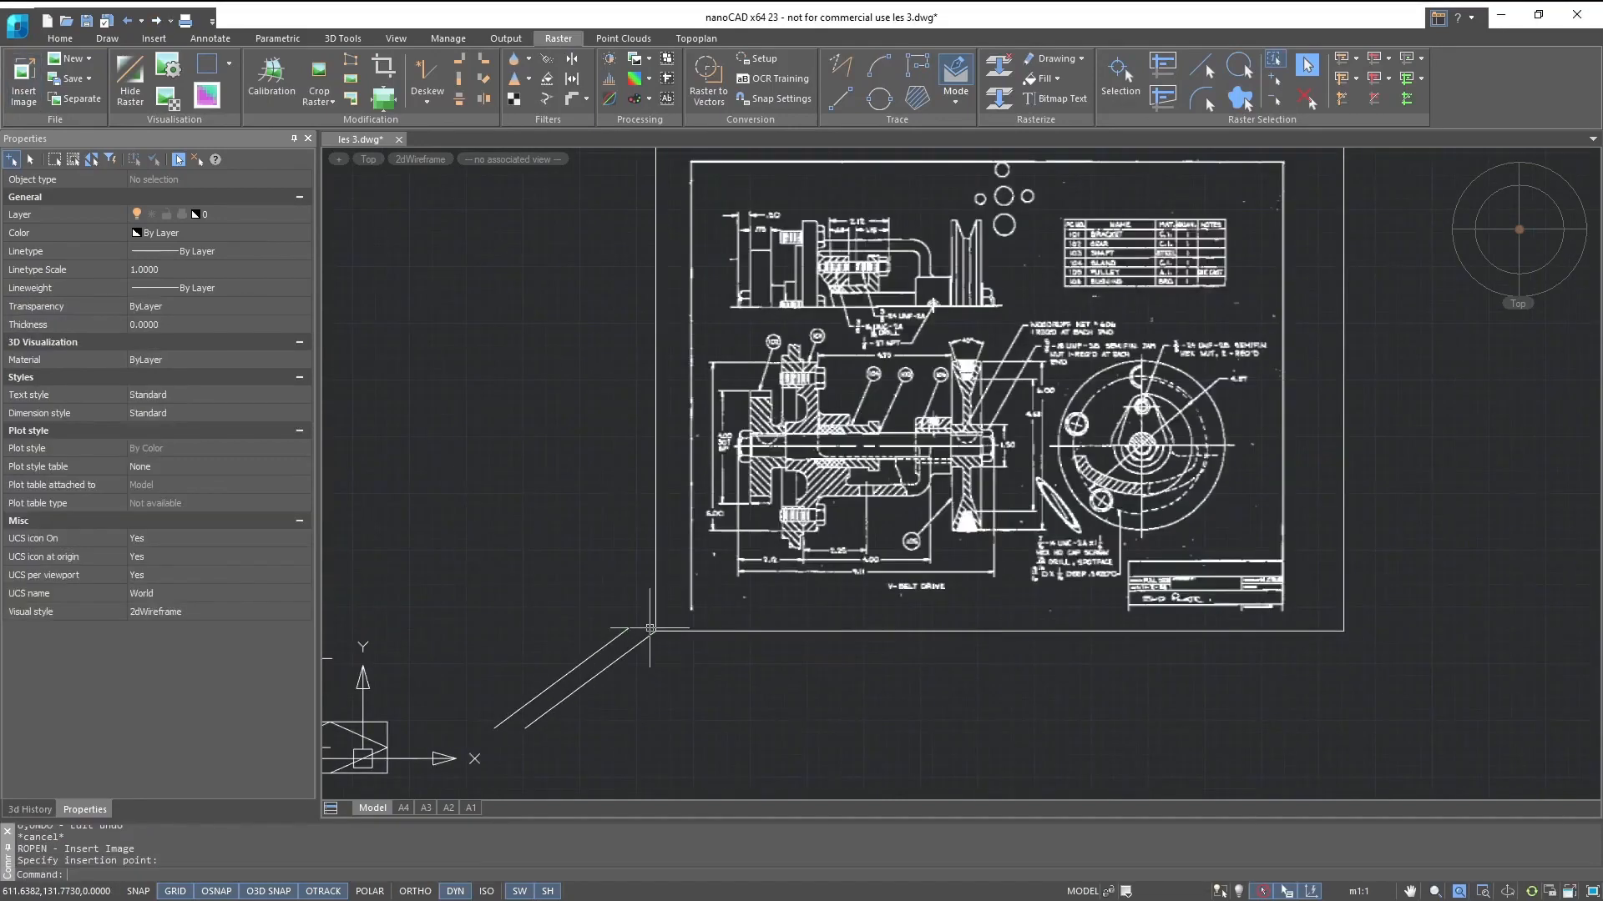
# - Review and accept the raster snap settings for dimensions and approximation accuracy, and enable the Raster objects snap
pyautogui.rightClick(233, 893)
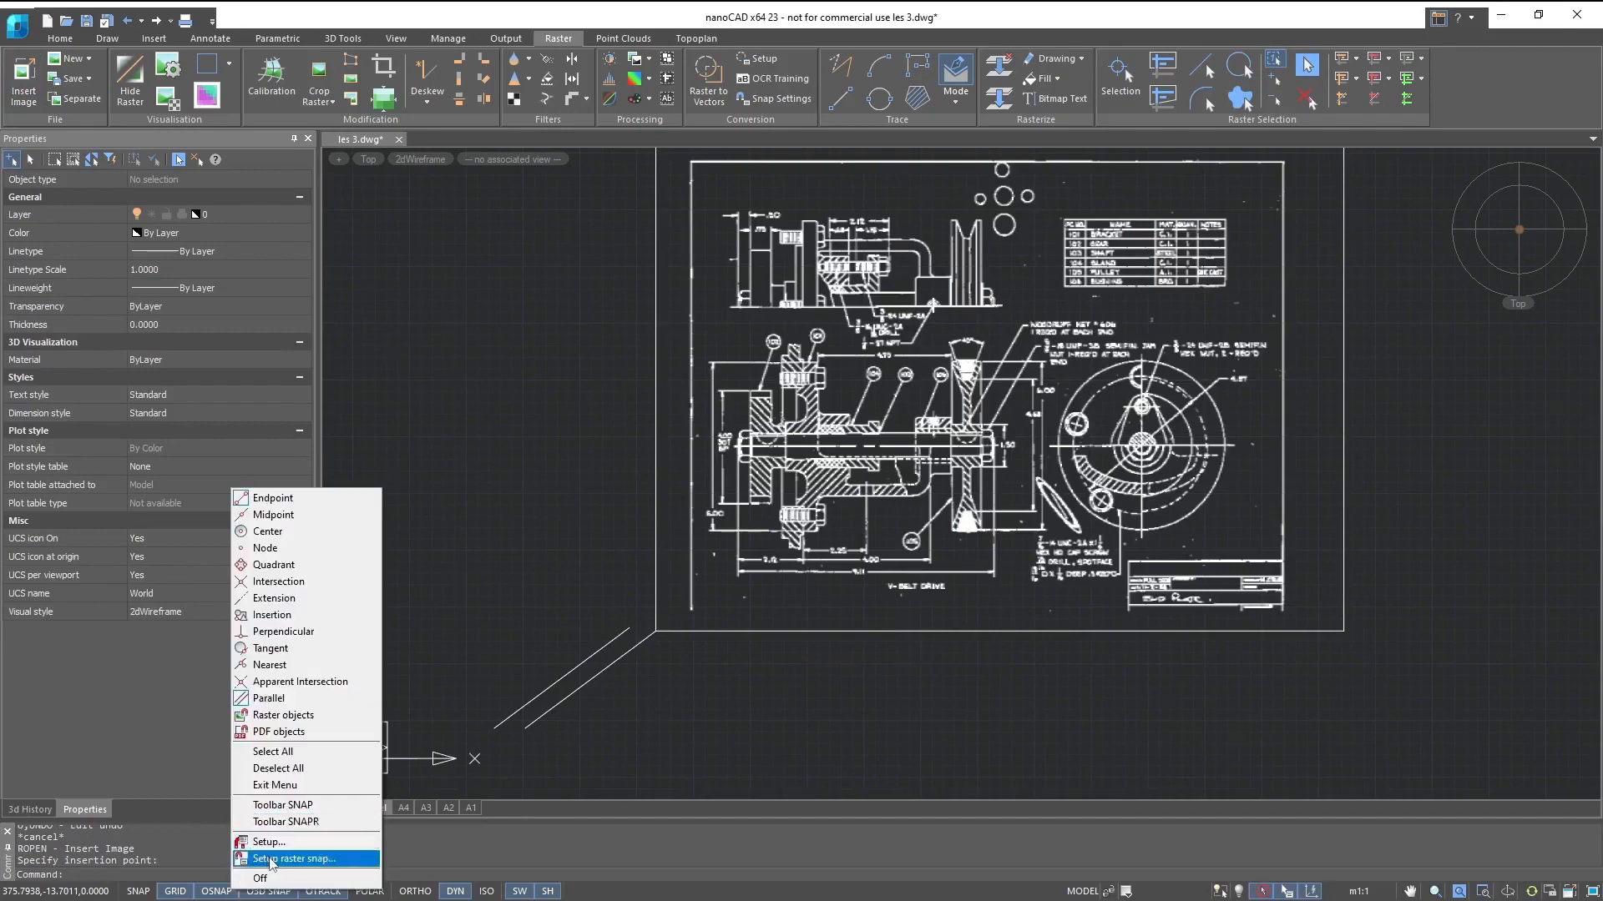
pyautogui.click(271, 858)
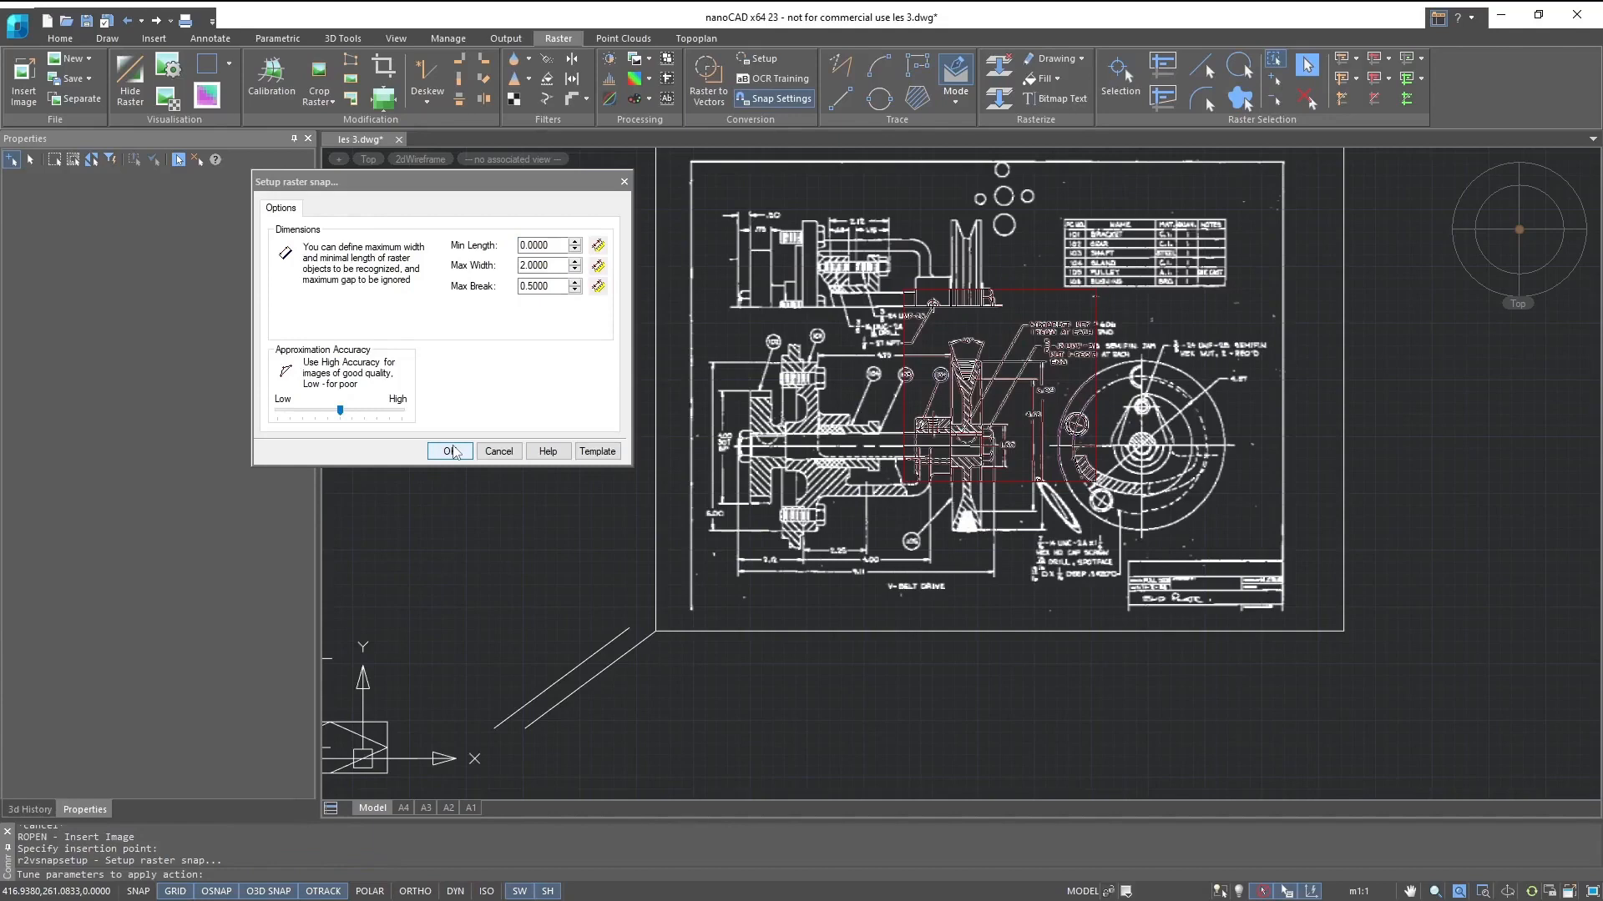
pyautogui.click(451, 452)
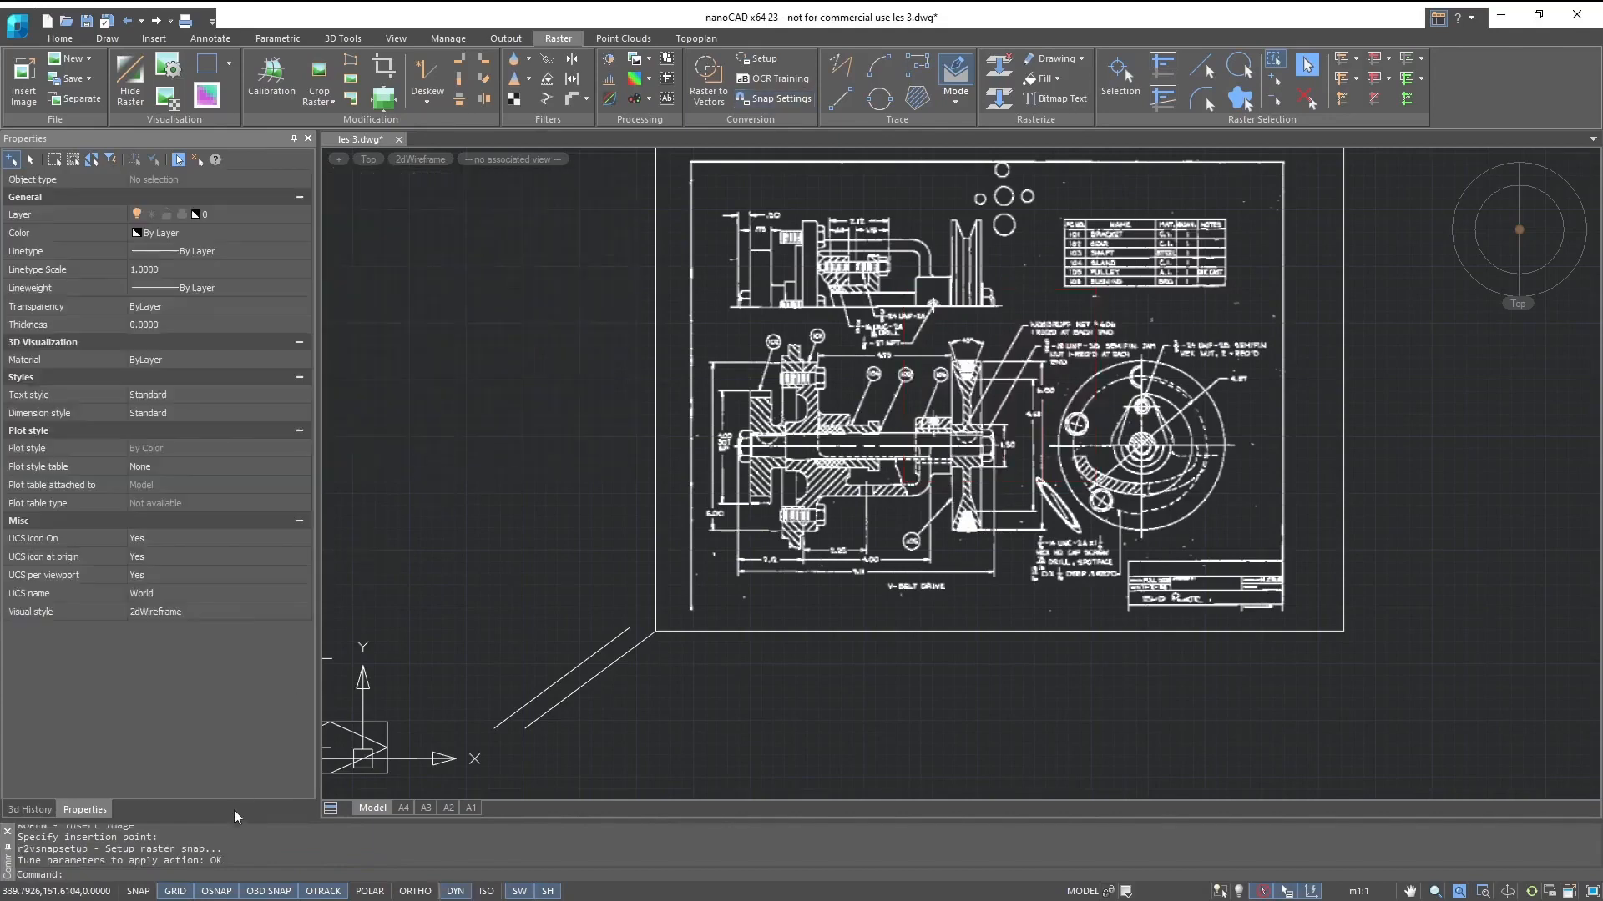
pyautogui.rightClick(211, 891)
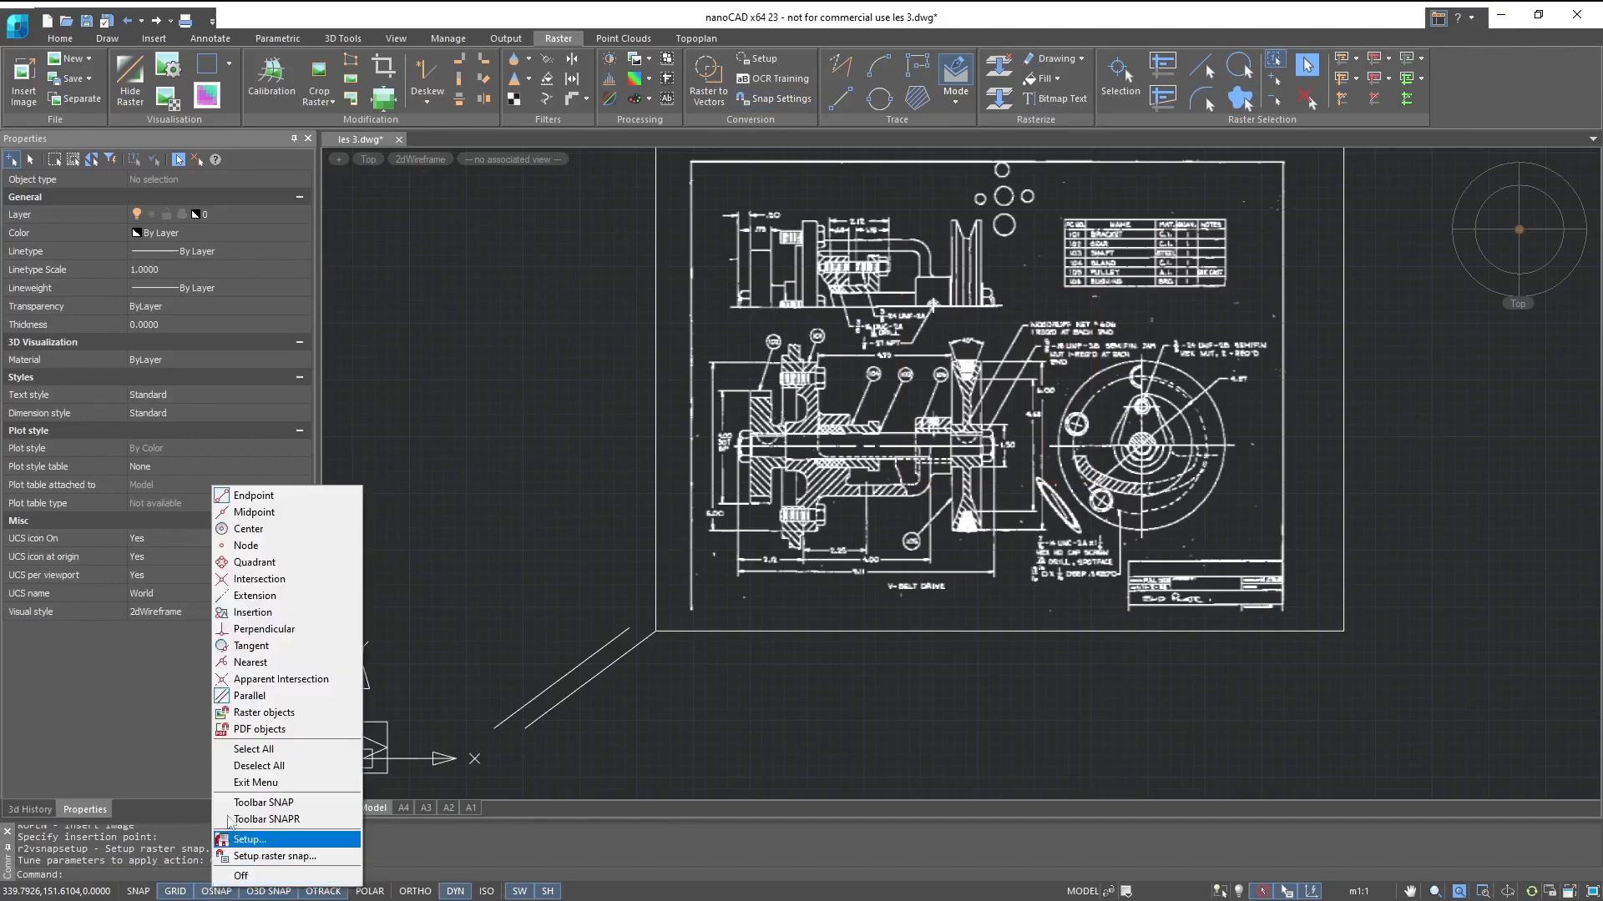
pyautogui.click(265, 713)
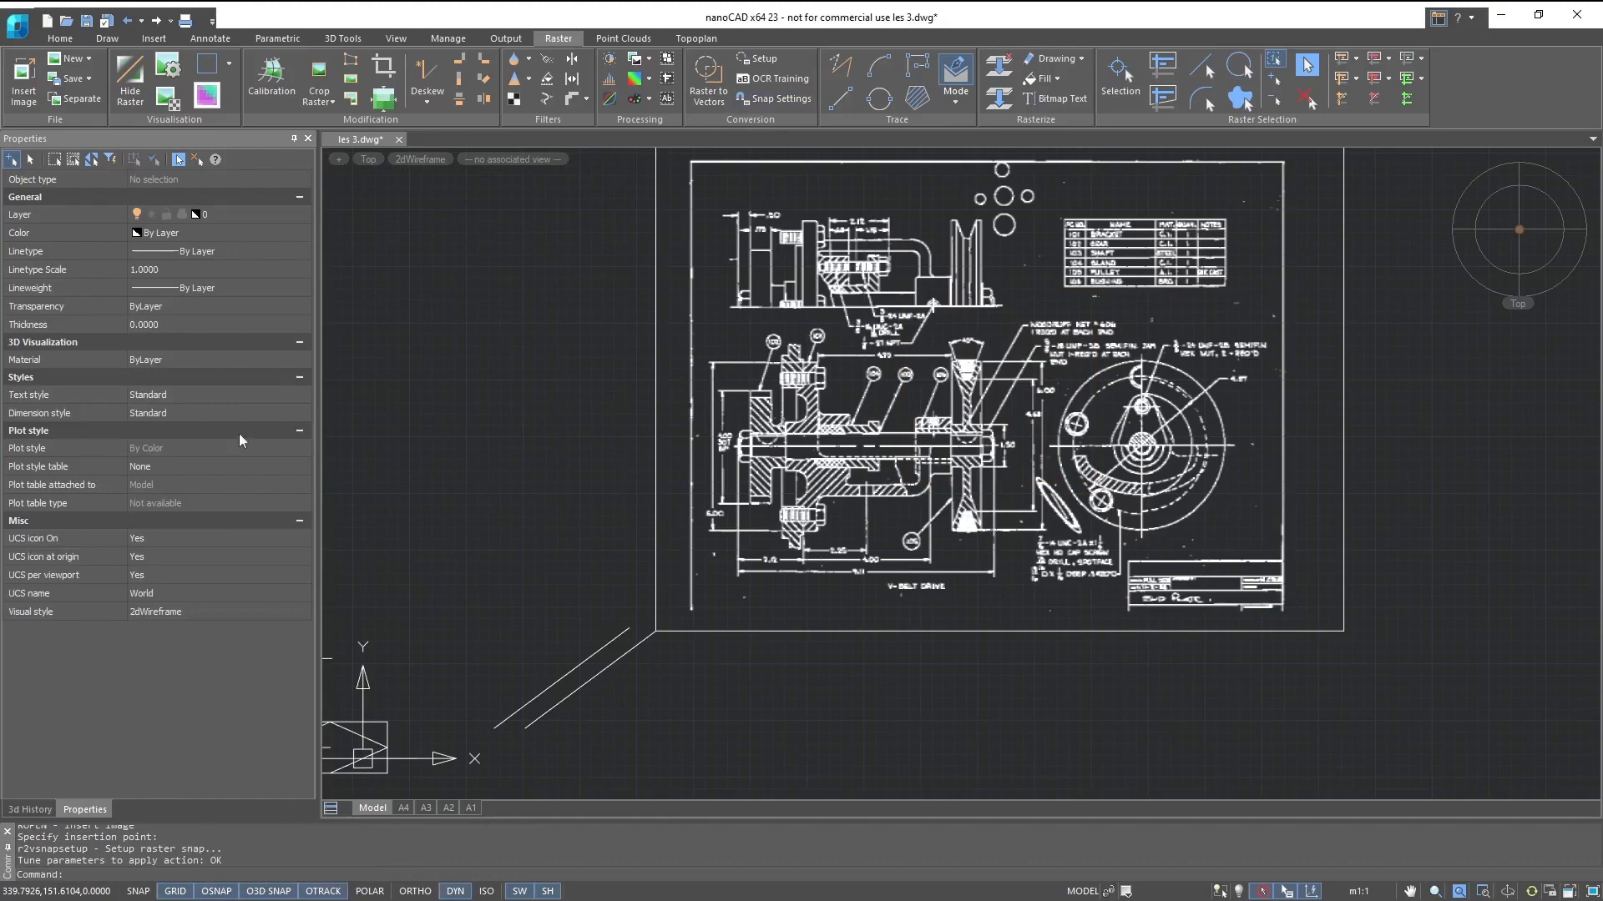
# - Use the Line command's first-point selection to examine raster snapping on the hatched section view of the image, without drawing a line
pyautogui.click(59, 41)
pyautogui.click(23, 73)
pyautogui.scroll(5, 751, 355)
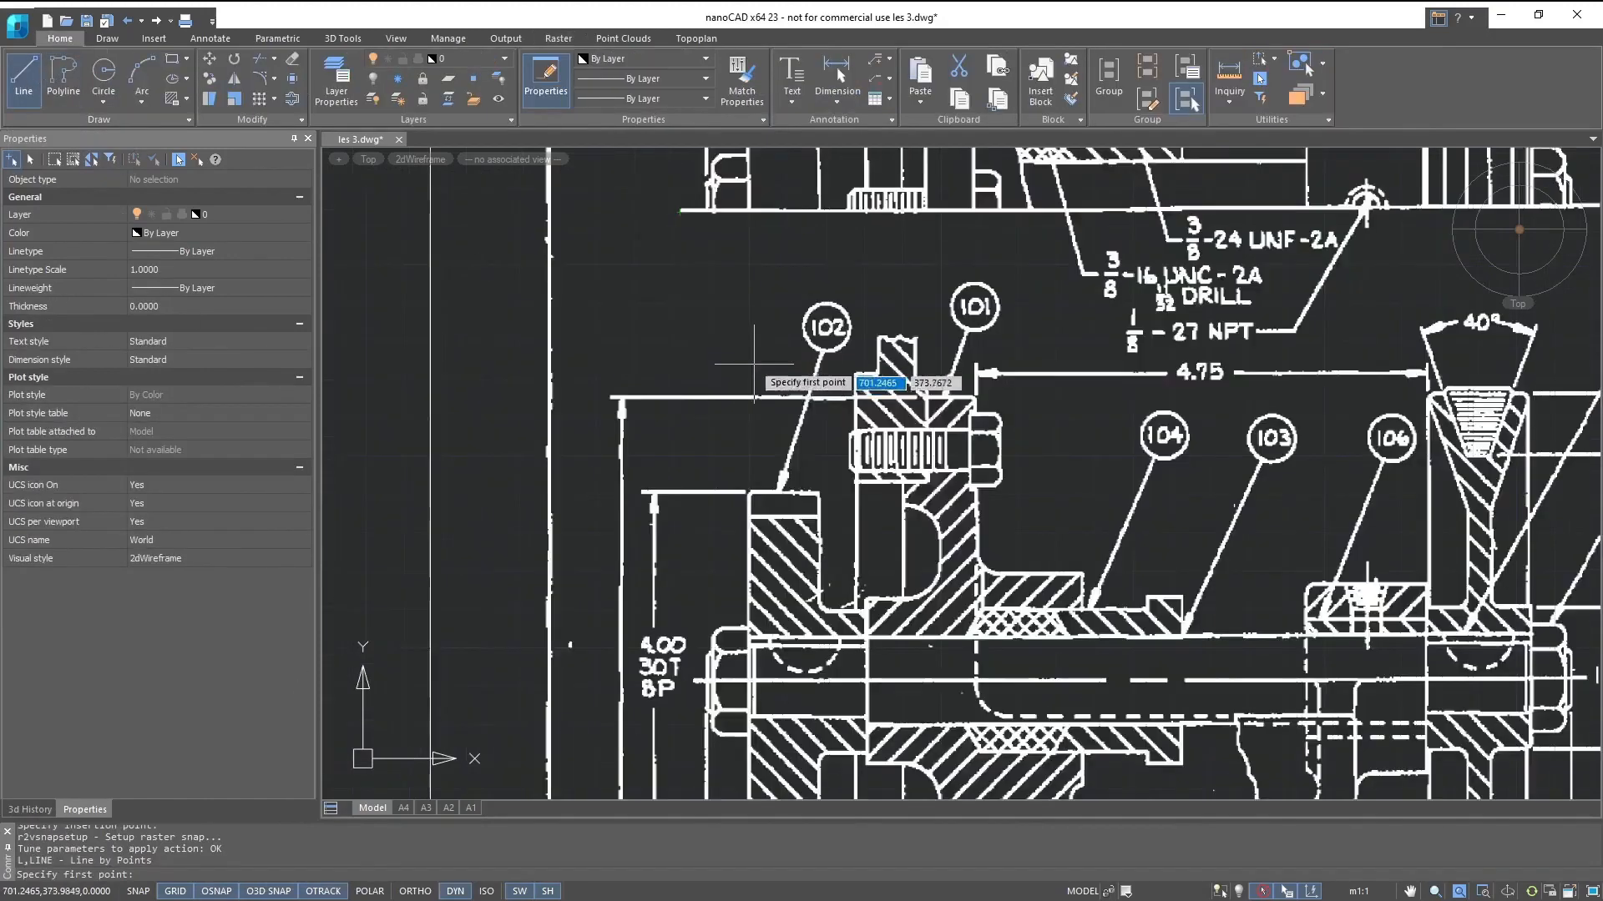
pyautogui.moveTo(745, 497); pyautogui.dragTo(618, 300, button='middle')
pyautogui.scroll(3, 613, 300)
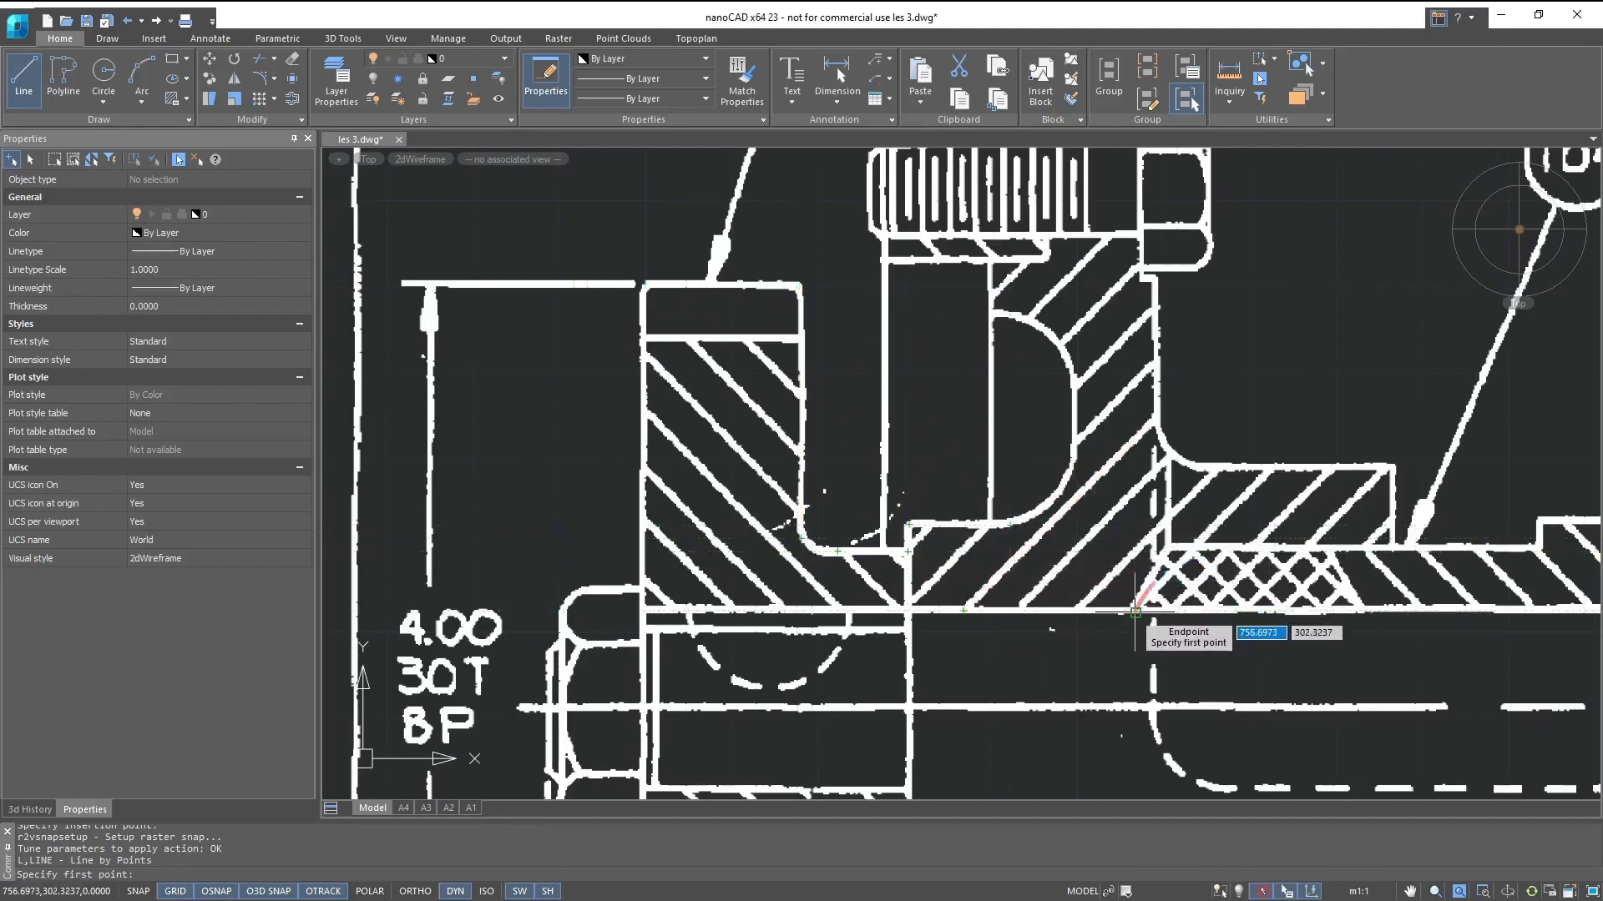
pyautogui.scroll(-5, 1519, 227)
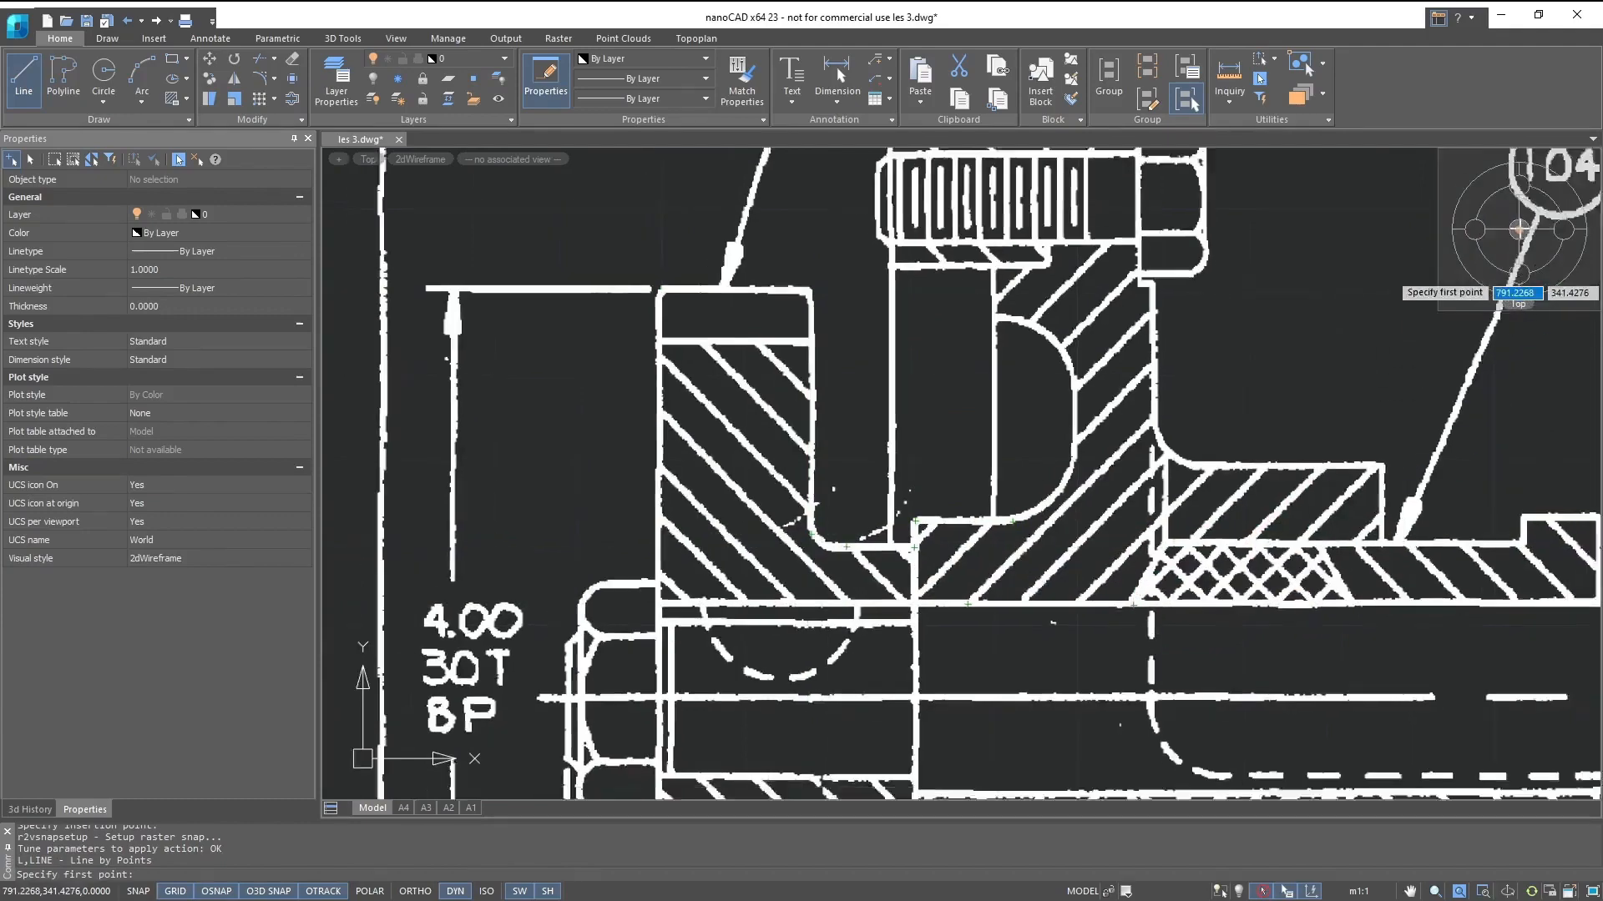
pyautogui.scroll(-3, 1519, 228)
pyautogui.press('Escape')
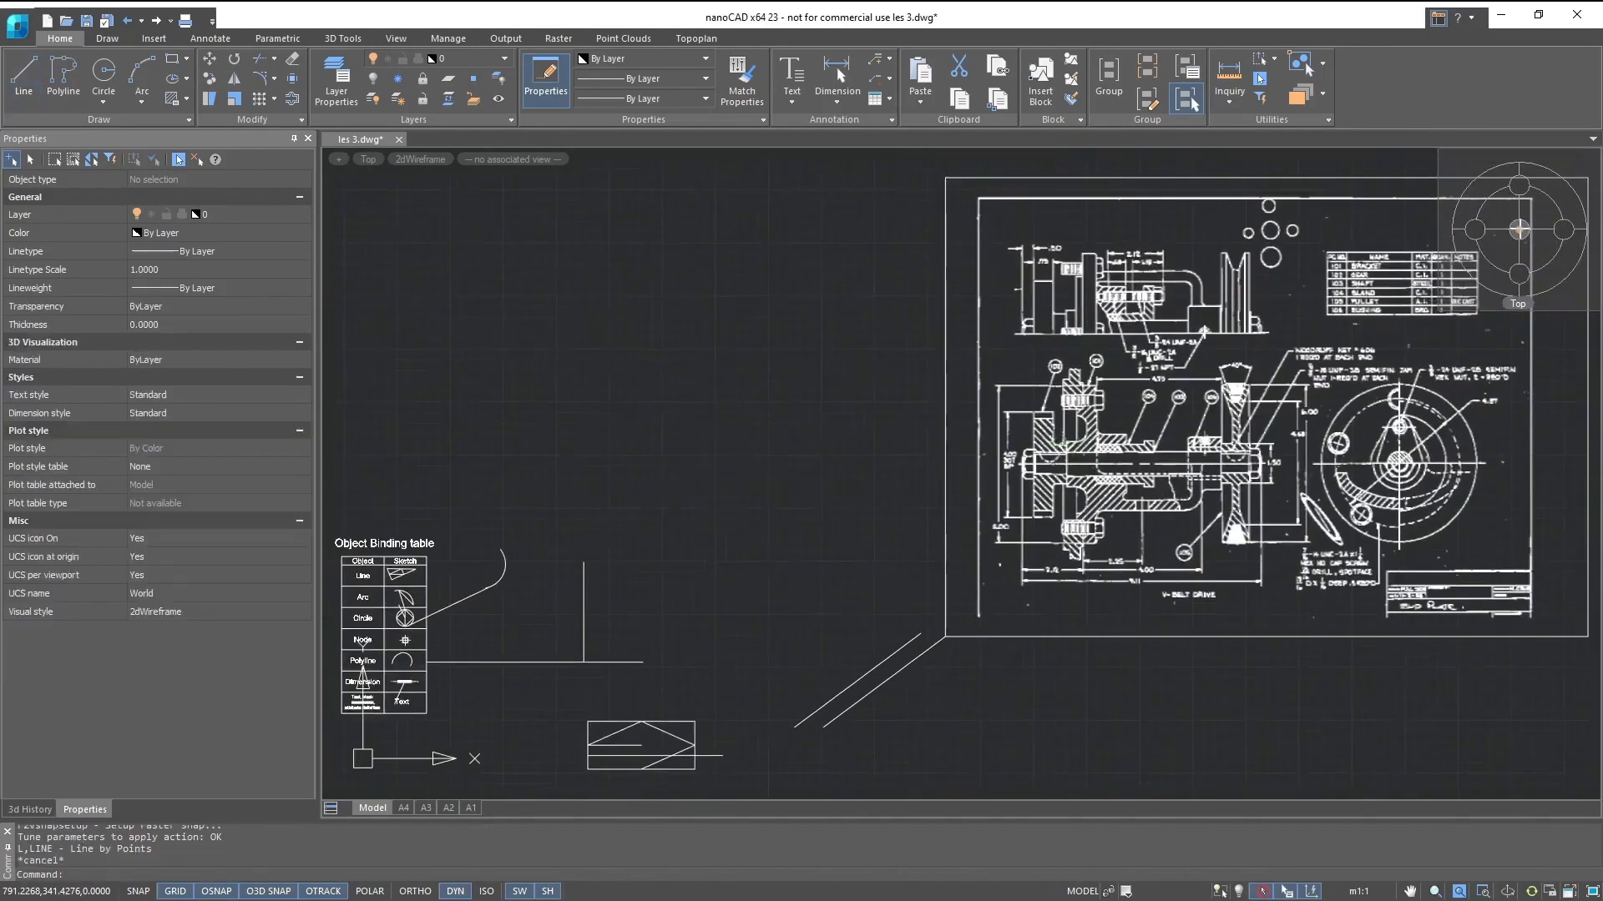